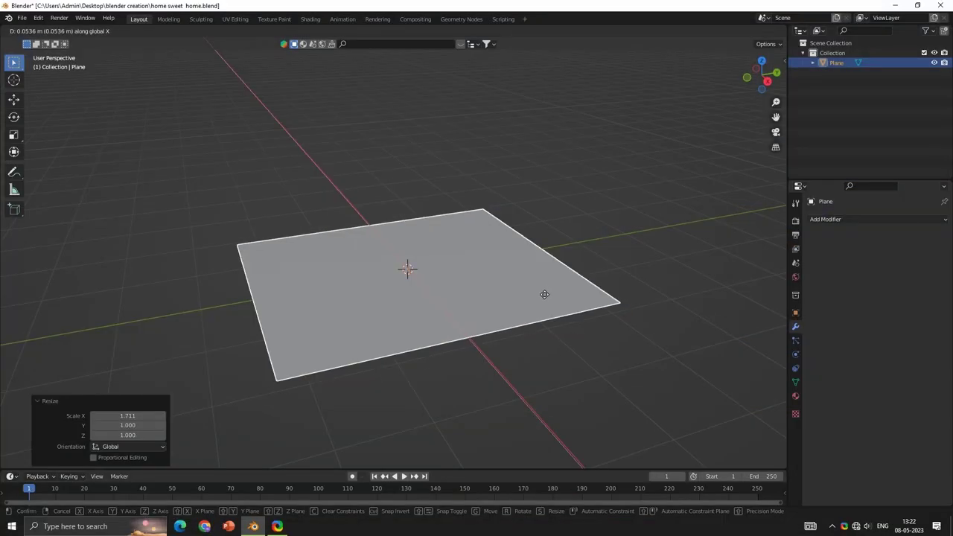
- Enlarge the ground plane by widening it and stretching it lengthwise
click(557, 297)
key(s)
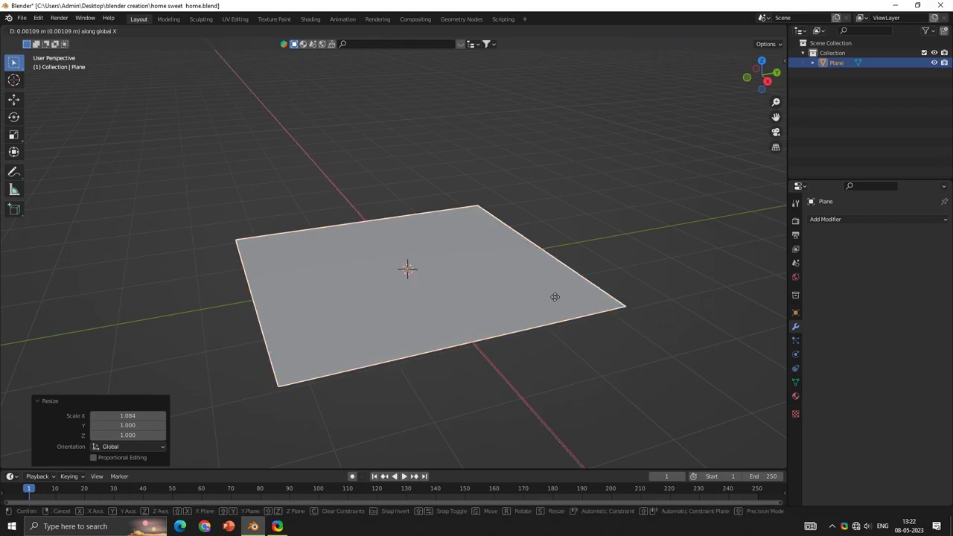
key(z)
click(573, 296)
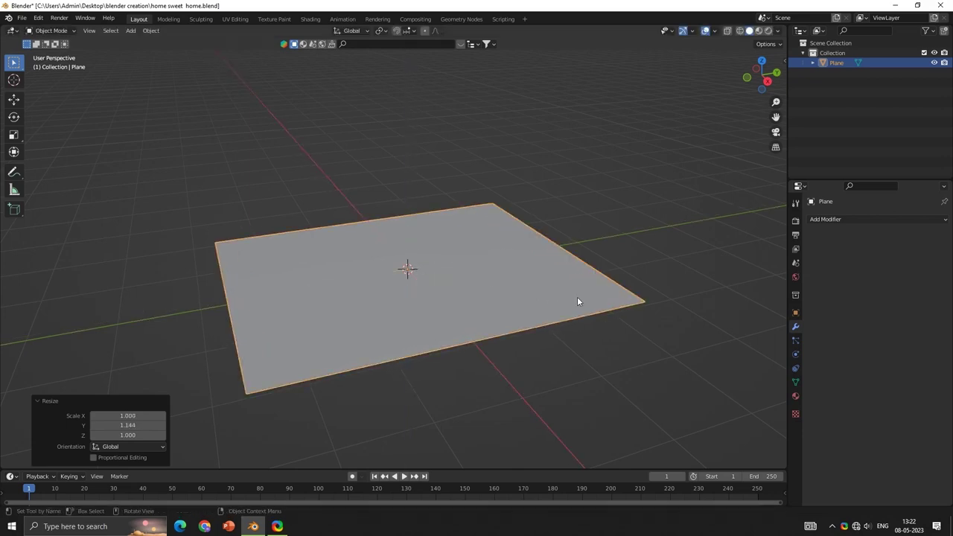
- Add a cube and shrink it to 0.464
key(shift+a)
click(470, 287)
scroll(470, 293, up, 4)
key(s)
click(486, 279)
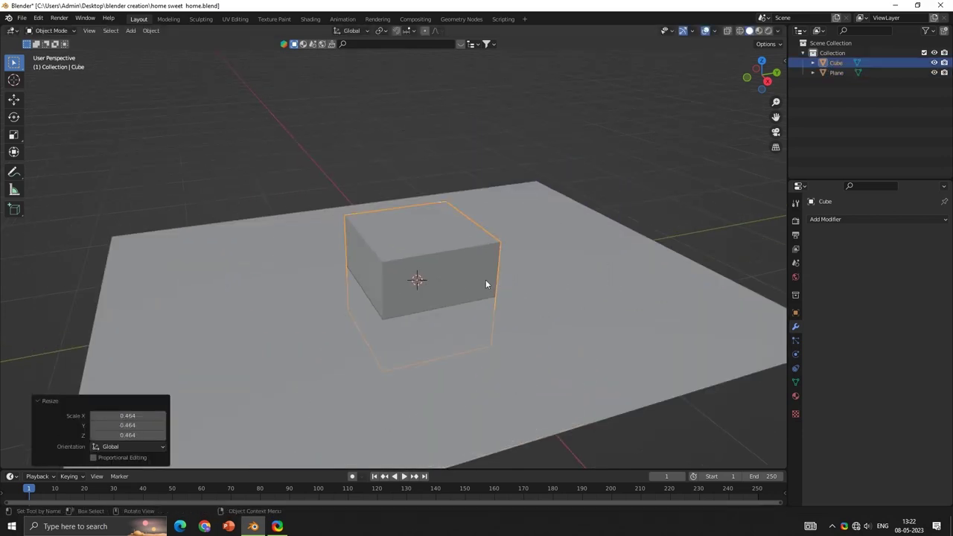
- Stretch the cube in height and lengthwise to 2.223, then resize it into a long block
scroll(492, 283, up, 1)
key(s)
key(z)
click(517, 257)
key(s)
key(y)
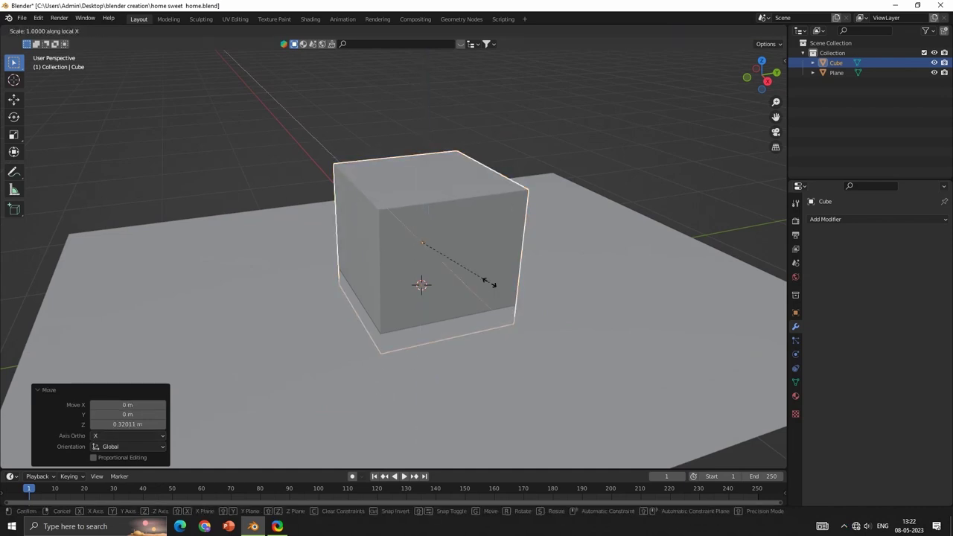
click(549, 298)
key(s)
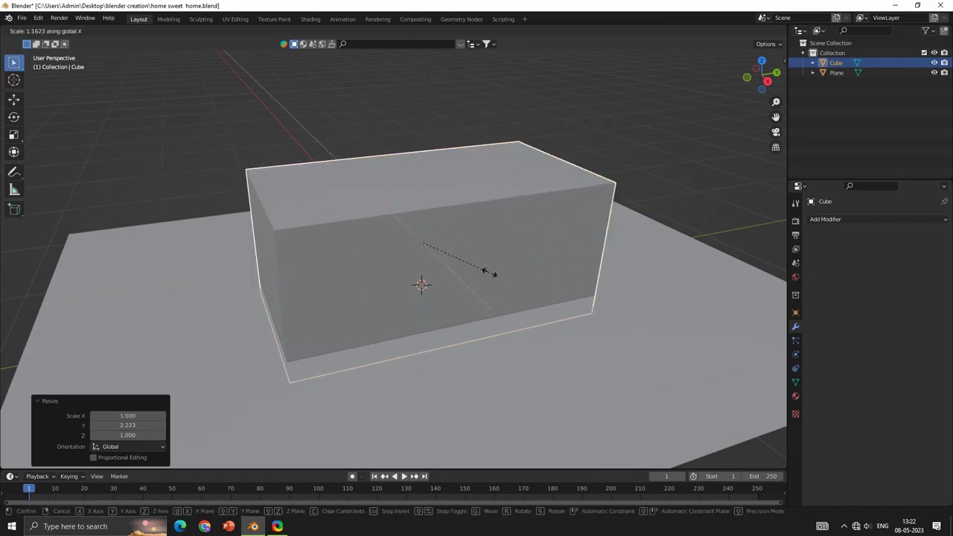
click(497, 279)
- Raise the block along Z so it sits on the ground plane
mouse_move(497, 279)
middle_down()
mouse_move(570, 277)
mouse_move(499, 293)
mouse_move(507, 303)
mouse_move(439, 264)
middle_up()
click(511, 253)
key(g)
key(z)
click(558, 252)
key(alt+a)
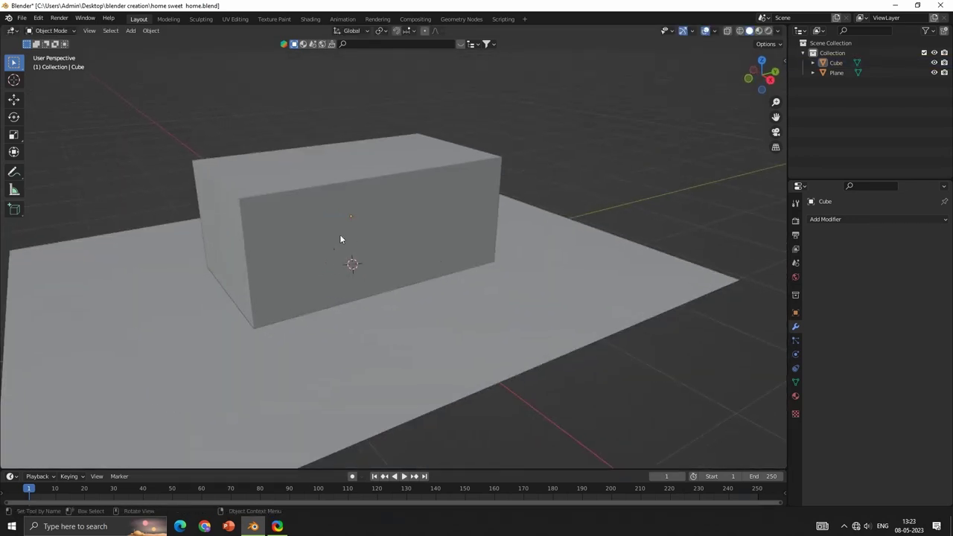
mouse_move(342, 238)
middle_down()
mouse_move(411, 253)
mouse_move(383, 260)
mouse_move(427, 215)
middle_up()
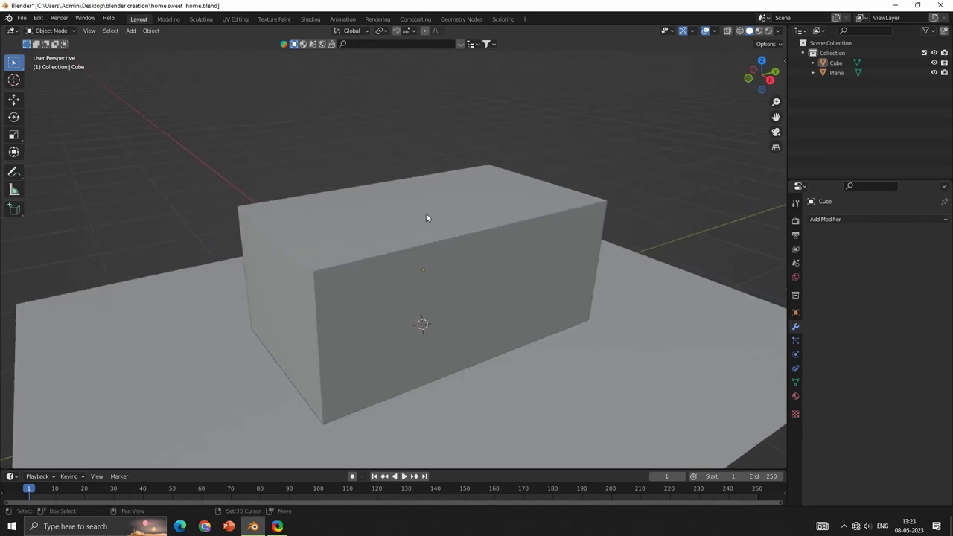
- Add a second cube and shrink it to a small size
key(shift+a)
click(461, 216)
key(s)
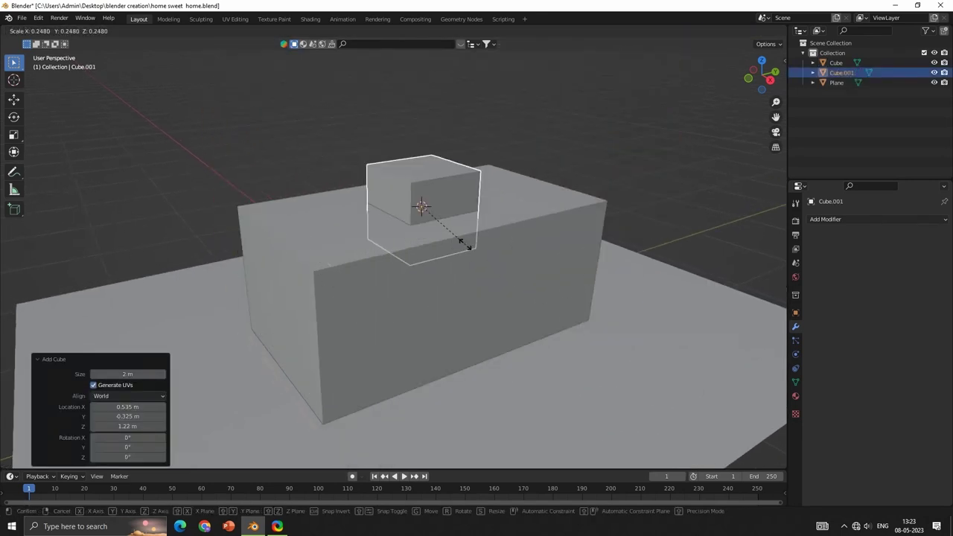
click(441, 211)
key(g)
click(447, 219)
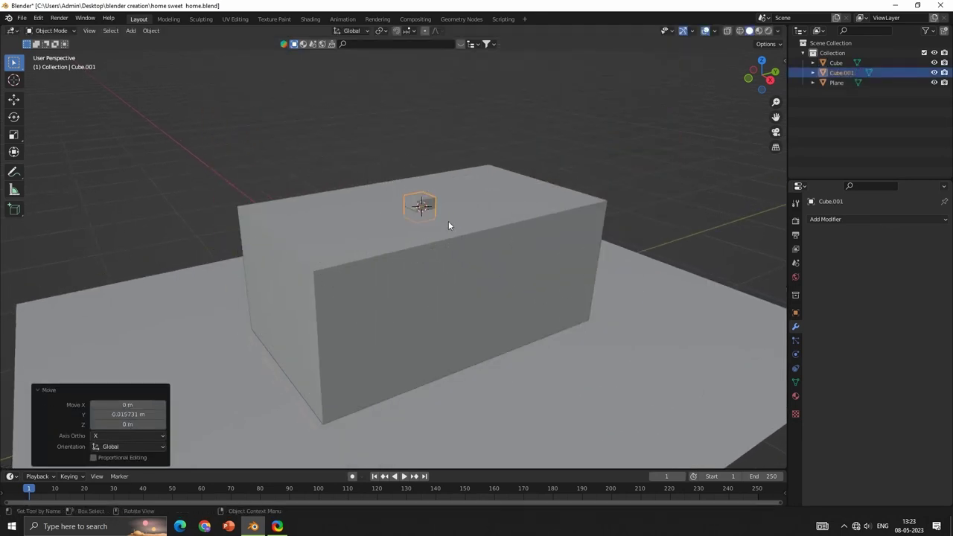
- Move the small cube along X toward the box edge and resize it to 0.714
middle_drag(448, 220, 472, 215)
key(g)
key(x)
click(533, 255)
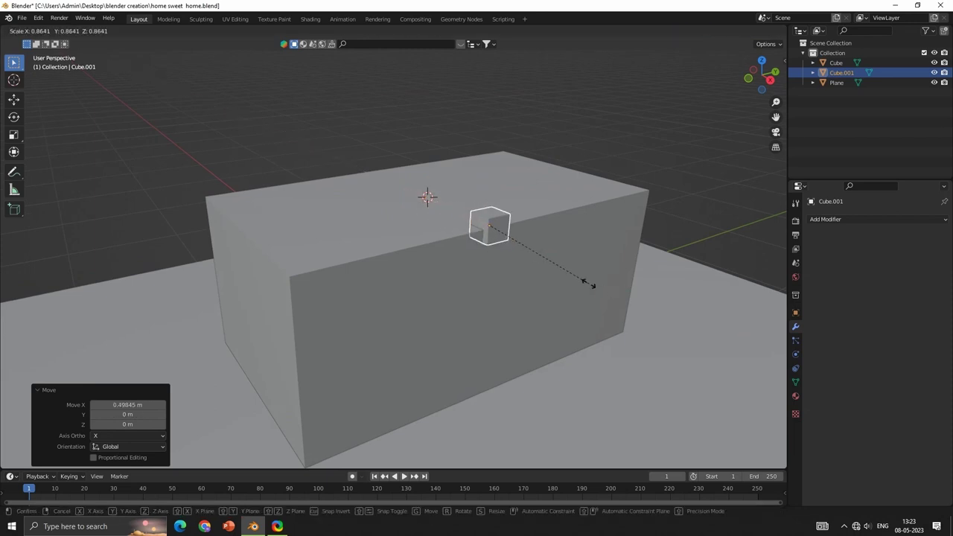
click(568, 273)
- Fine-tune the cap's X position and lower it slightly onto the box top
key(g)
key(x)
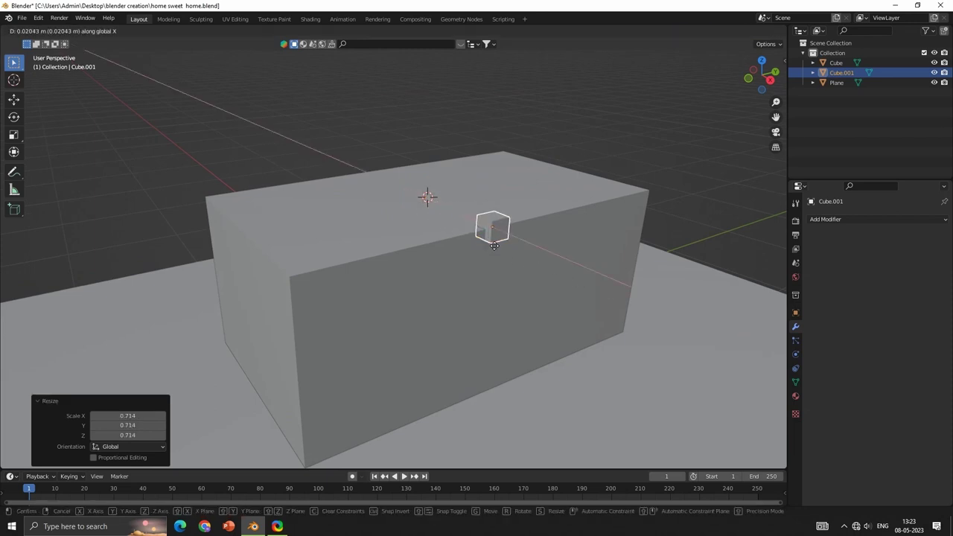
click(493, 246)
key(g)
key(z)
click(553, 244)
scroll(548, 252, up, 3)
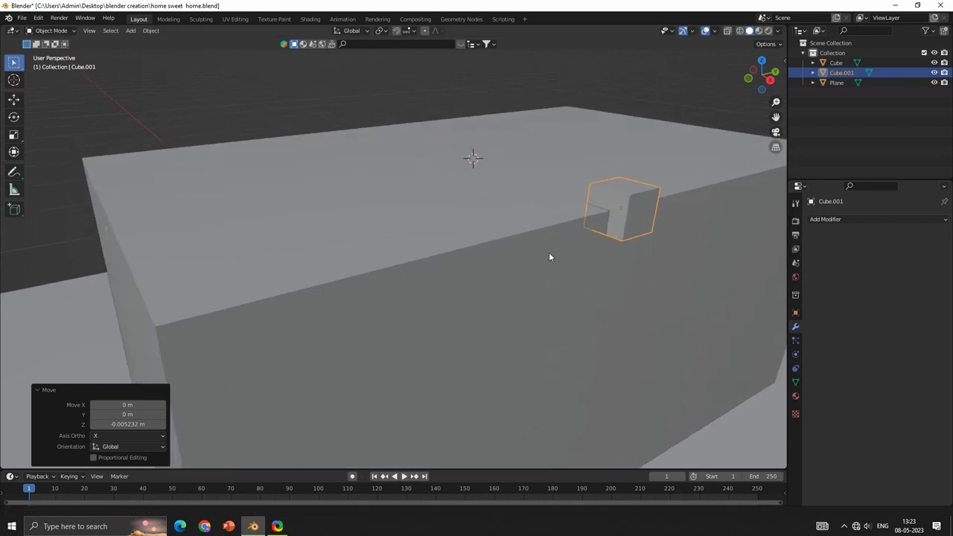
middle_drag(548, 251, 709, 272)
scroll(382, 287, down, 5)
mouse_move(382, 287)
middle_down()
mouse_move(446, 297)
mouse_move(476, 288)
mouse_move(528, 207)
middle_up()
scroll(476, 288, up, 3)
mouse_move(456, 234)
middle_down()
mouse_move(558, 264)
mouse_move(328, 267)
middle_up()
- Bevel the main box's vertical edges in Edit Mode
click(387, 258)
key(Tab)
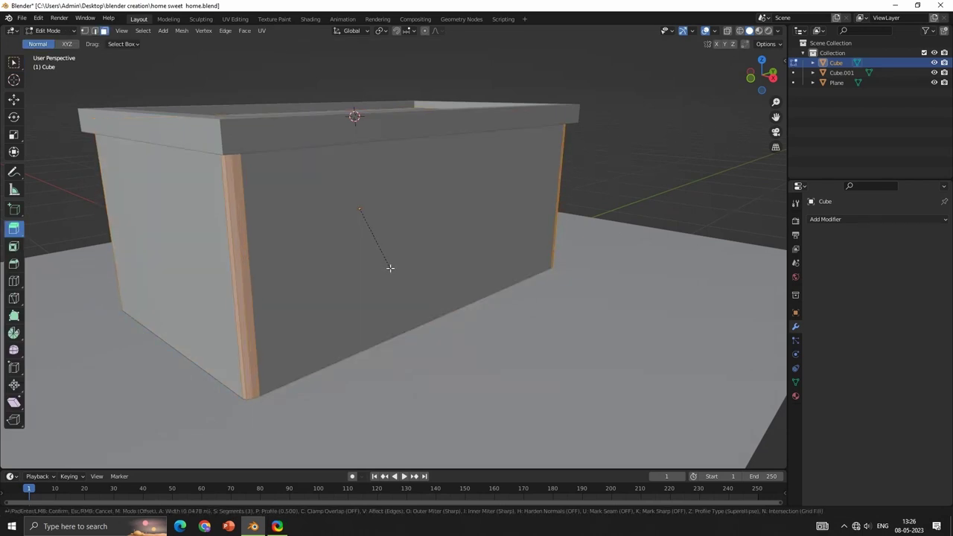
click(390, 267)
key(Tab)
- Apply Shade Smooth to the main box, then deselect it
key(alt+a)
click(399, 242)
right_click(399, 244)
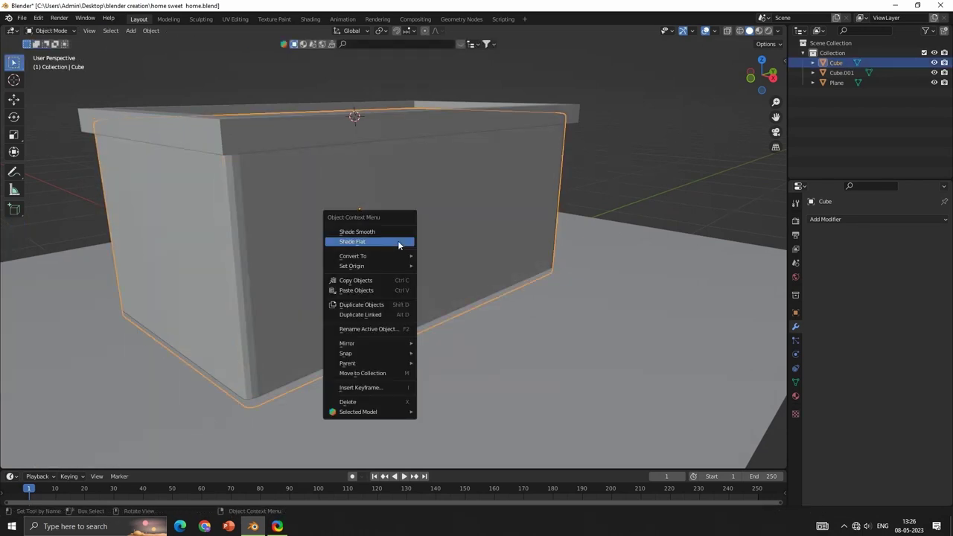
click(399, 242)
right_click(395, 221)
click(395, 220)
key(alt+a)
right_click(407, 220)
key(Escape)
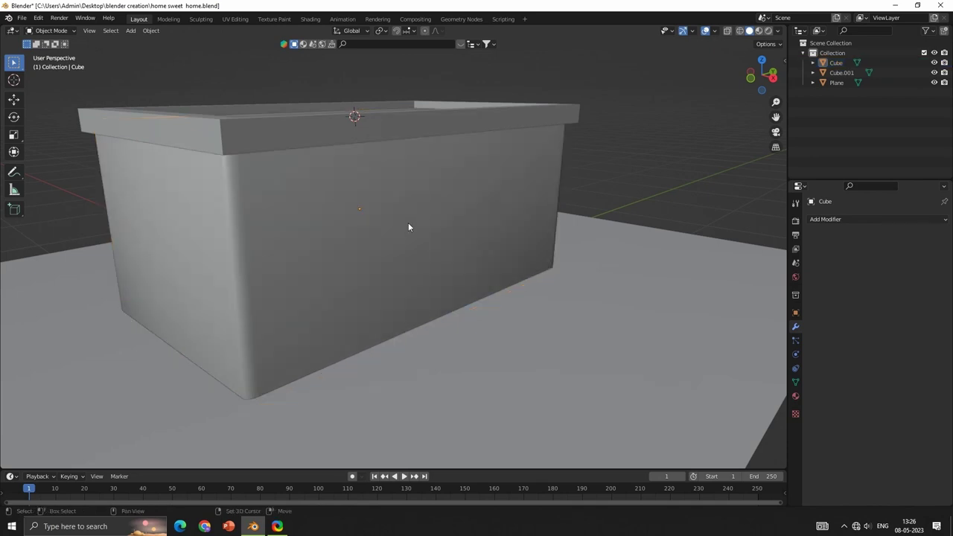
click(408, 227)
right_click(409, 229)
click(410, 223)
key(alt+a)
scroll(468, 253, down, 4)
- Duplicate the roof slab and drop the copy along Z to form a base
middle_drag(490, 269, 425, 349)
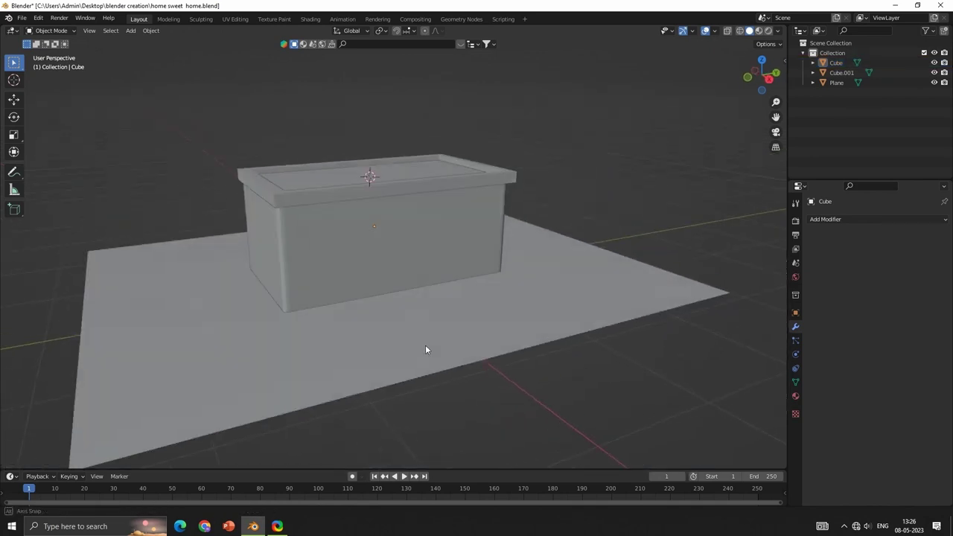
key(shift+d)
key(z)
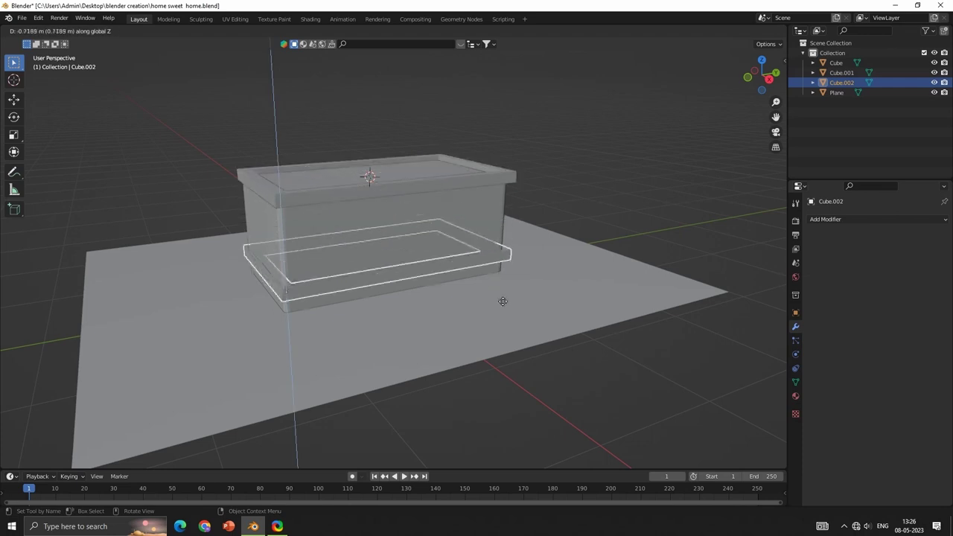
click(503, 321)
key(alt+a)
- Place the 3D cursor on the wall and add a cube there, scaled to 0.036
mouse_move(465, 265)
middle_down()
mouse_move(491, 255)
mouse_move(459, 266)
middle_up()
scroll(364, 222, up, 4)
shift+right_click(369, 199)
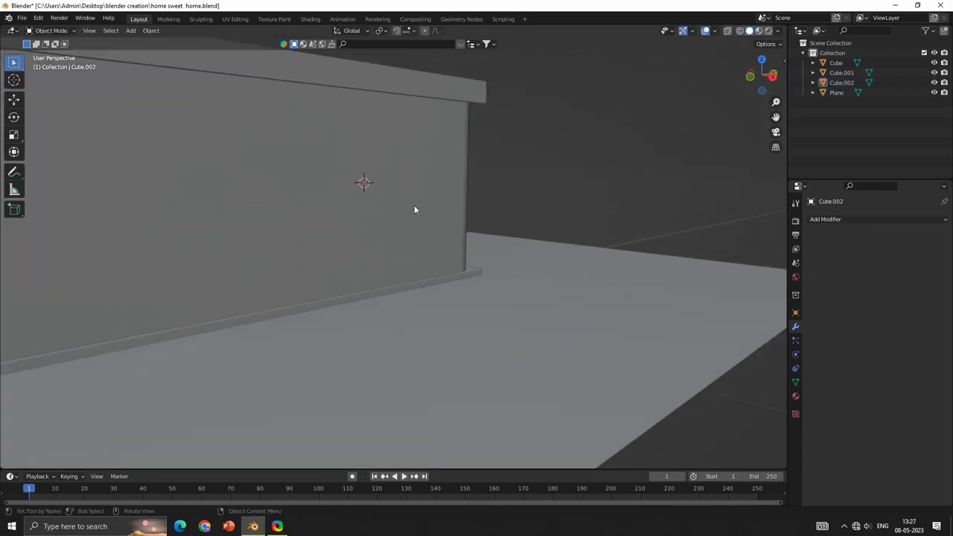
scroll(414, 206, up, 2)
key(shift+a)
click(488, 239)
scroll(521, 260, down, 2)
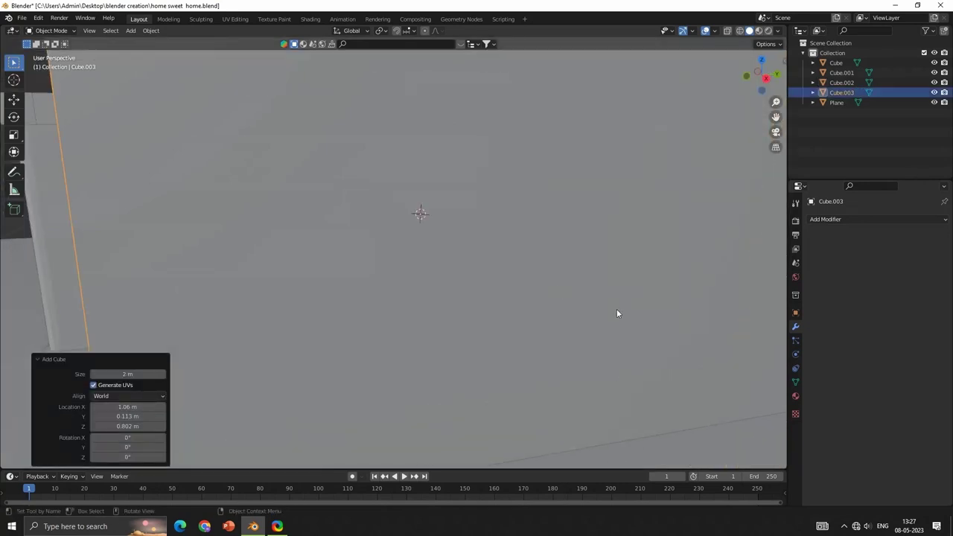
scroll(619, 315, down, 3)
key(s)
click(428, 207)
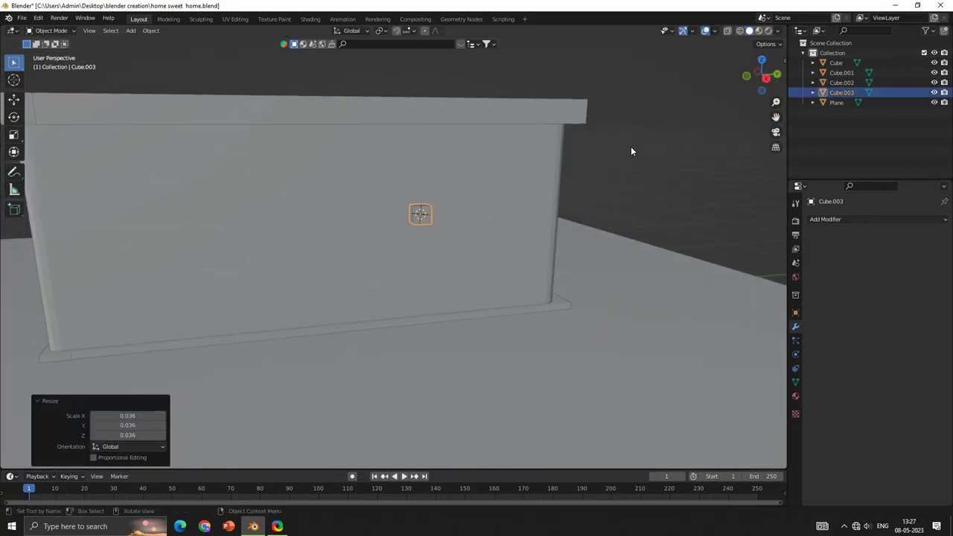
- In side orthographic view, move the small cube down and slide it along Y
click(767, 78)
click(489, 345)
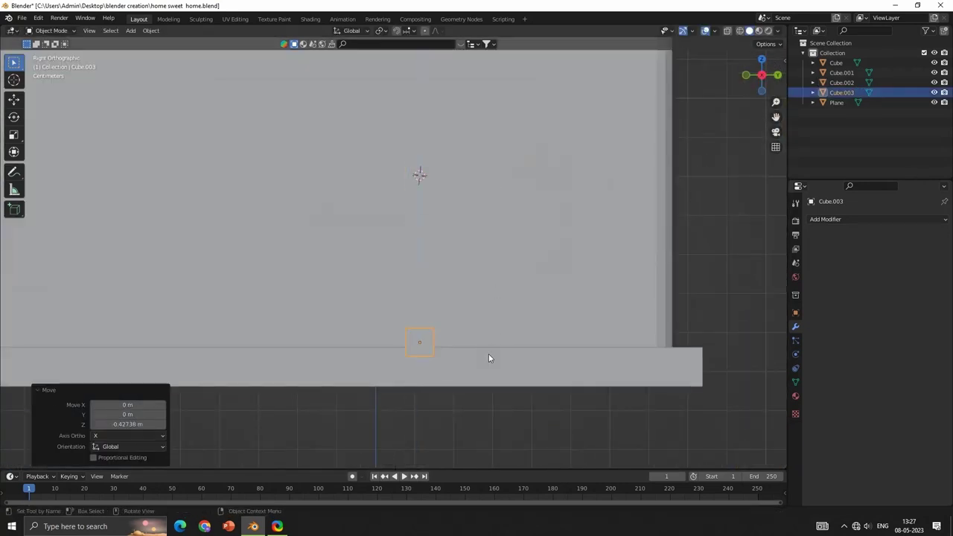
key(g)
key(y)
click(398, 353)
scroll(442, 251, down, 2)
shift+middle_drag(442, 251, 436, 280)
- Push the small cube along X against the wall and select it alone for editing
key(g)
key(x)
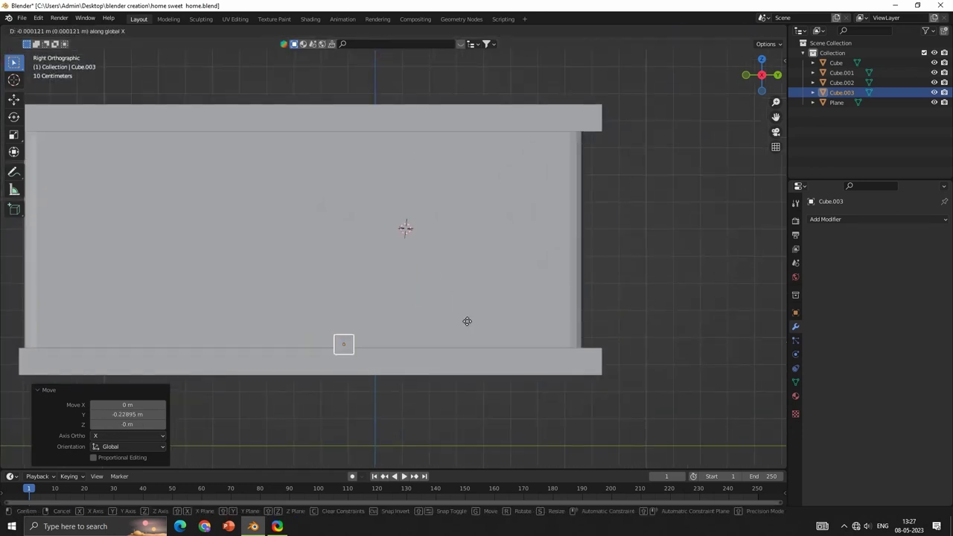
click(458, 320)
middle_drag(458, 321, 395, 347)
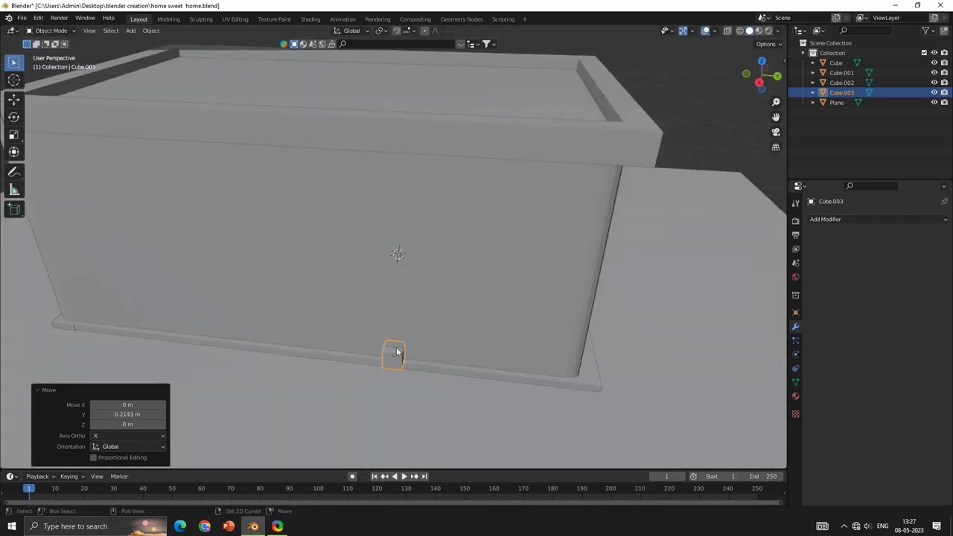
key(a)
click(393, 353)
key(Tab)
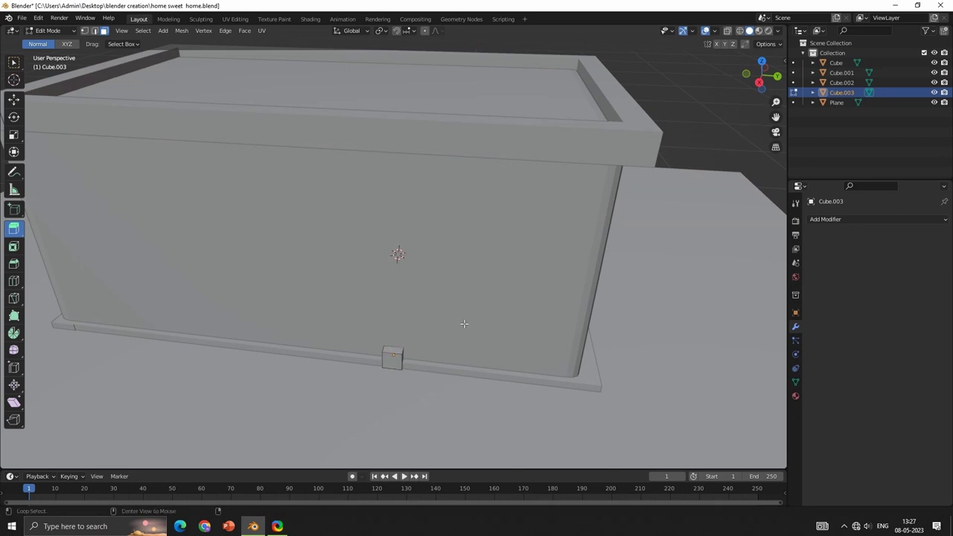
- Extrude the small cube upward into a door post with a loop cut near its top
click(758, 84)
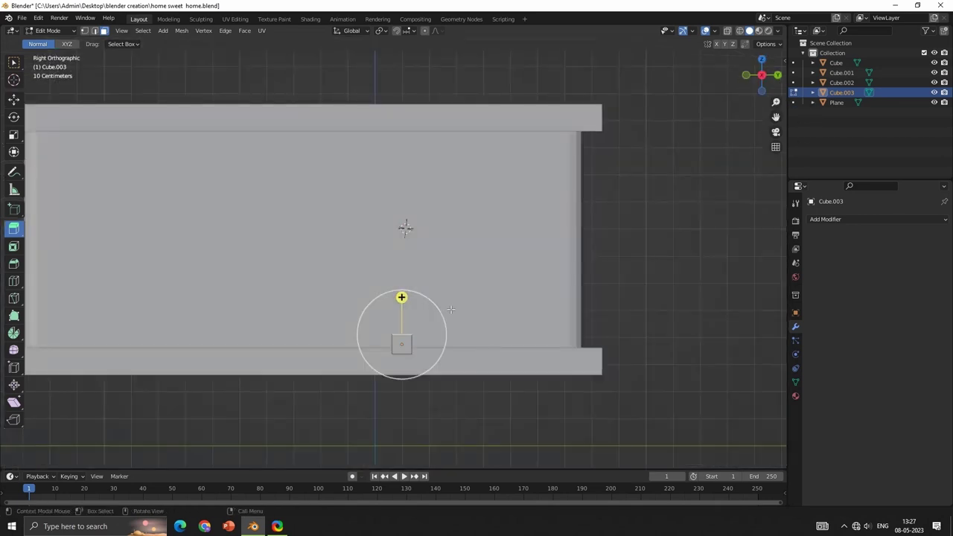
drag(402, 313, 411, 145)
click(372, 193)
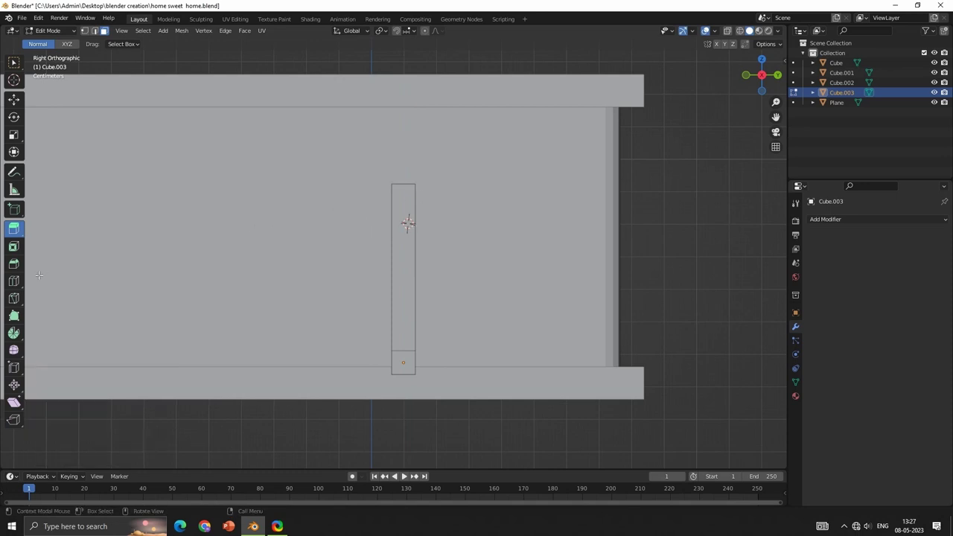
click(394, 134)
mouse_move(399, 166)
middle_down()
mouse_move(366, 166)
mouse_move(374, 192)
middle_up()
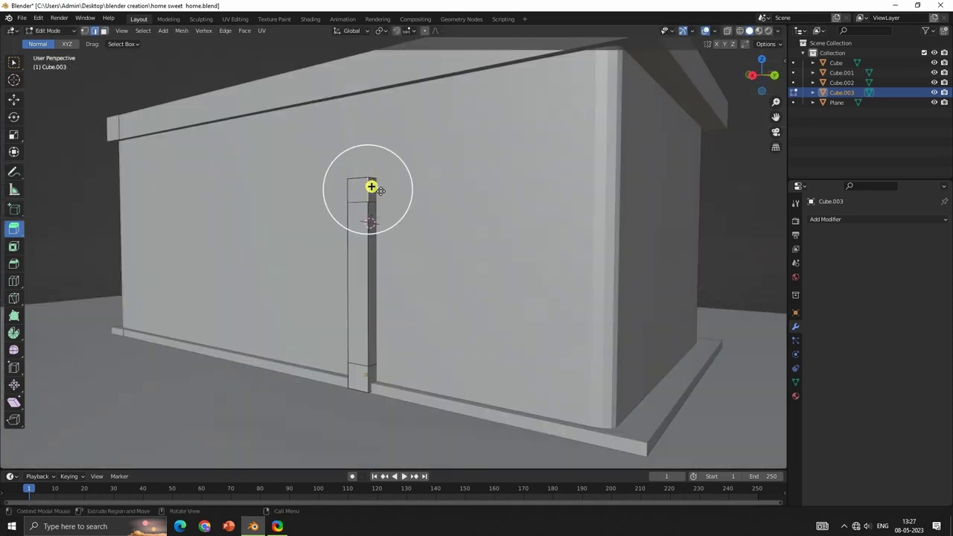
- Extrude a lintel sideways from the post and add a loop cut along it
click(752, 77)
key(e)
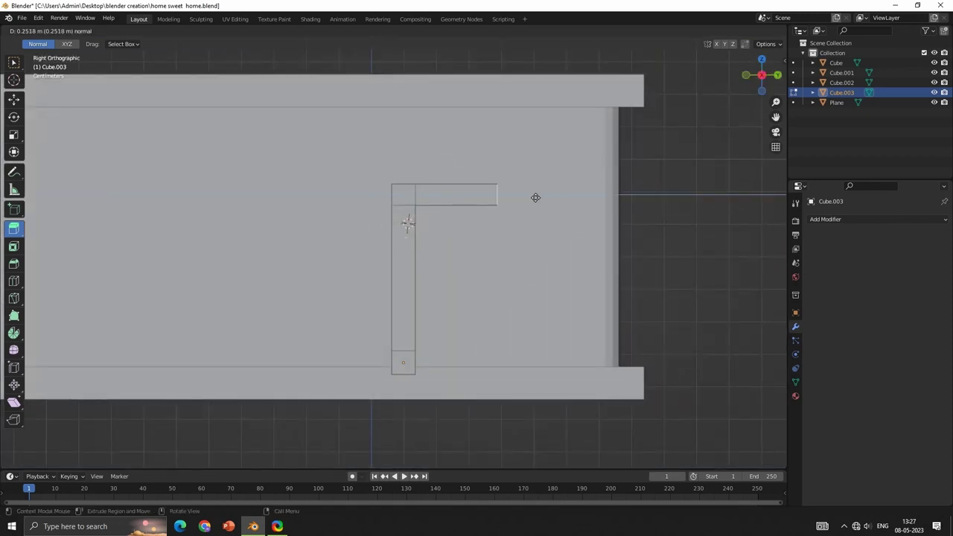
click(508, 193)
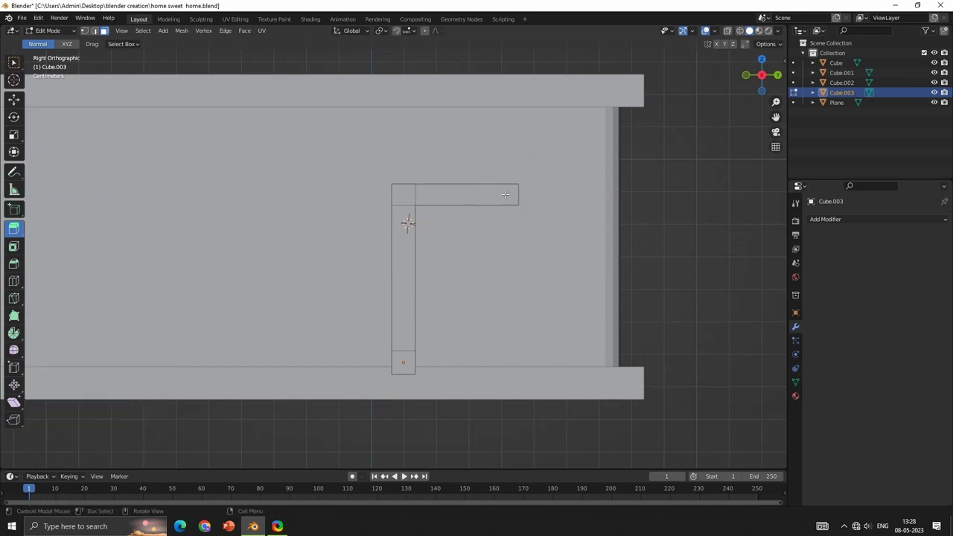
click(504, 195)
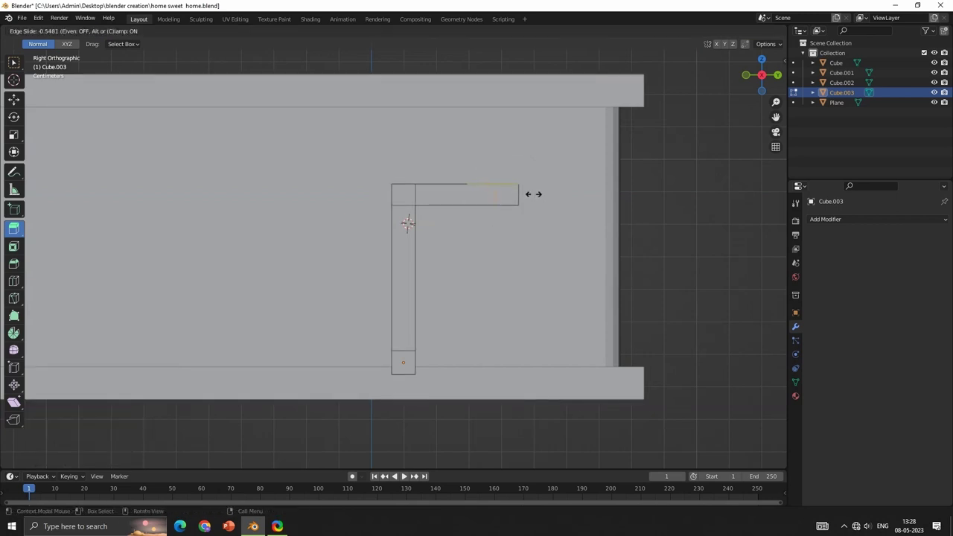
click(533, 194)
middle_drag(495, 156, 491, 164)
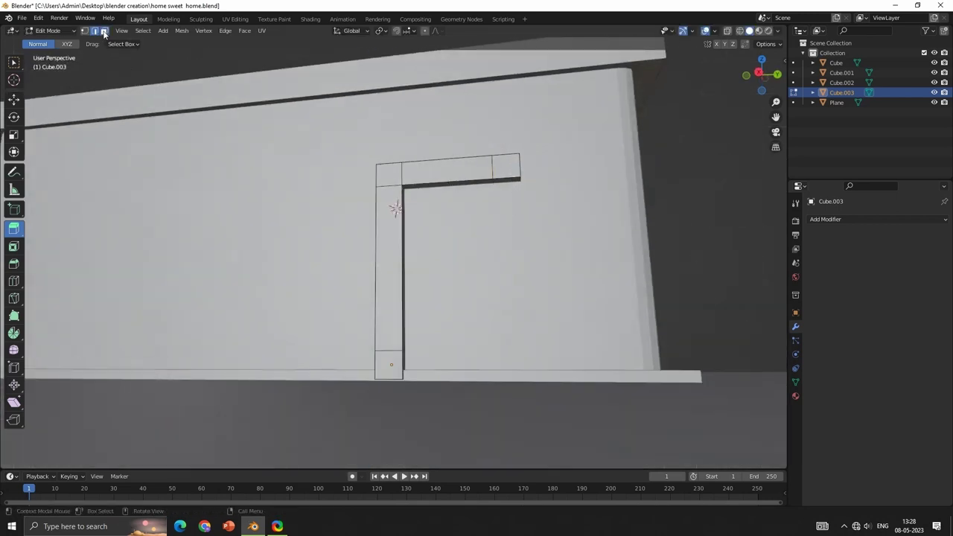
- Extrude the lintel end down into the right door post
click(760, 73)
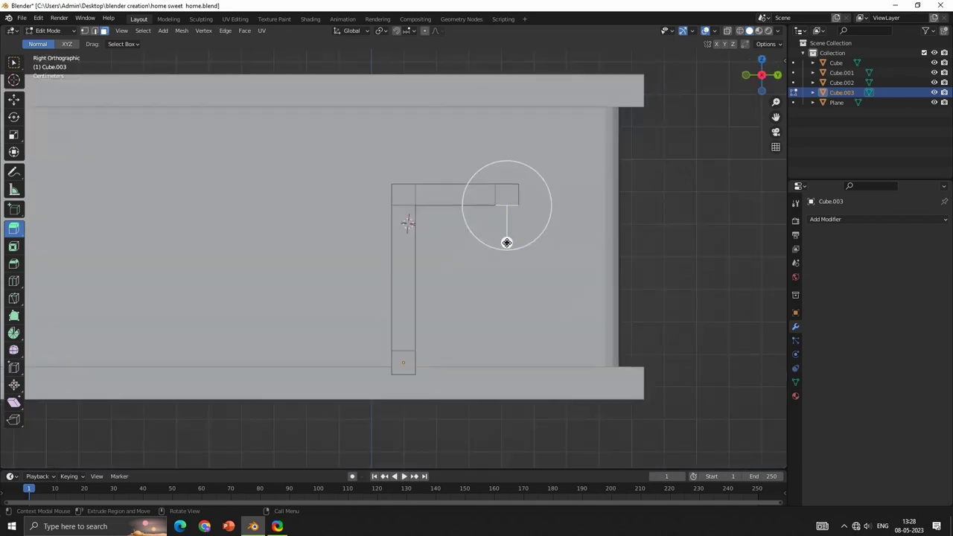
click(499, 423)
mouse_move(498, 422)
middle_down()
mouse_move(513, 404)
mouse_move(528, 281)
middle_up()
- In Object Mode, scale the whole door frame up and move it vertically along Z
key(Tab)
key(s)
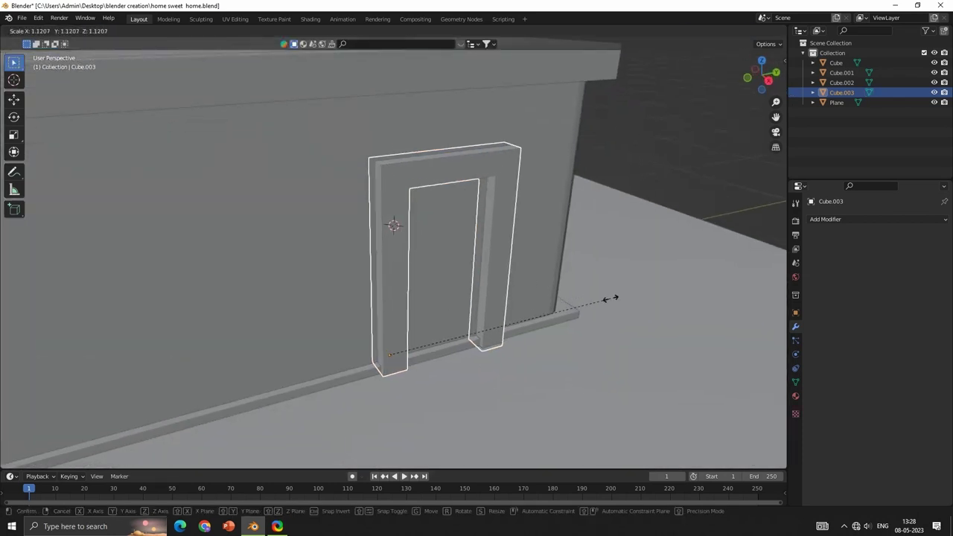
click(617, 298)
key(g)
key(z)
click(568, 288)
middle_drag(568, 288, 511, 299)
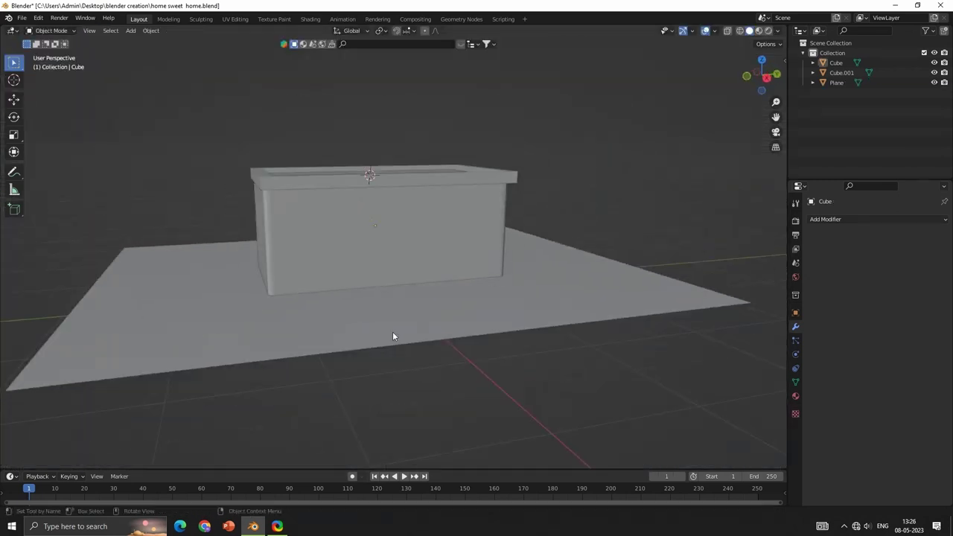
- Duplicate the roof rim slab and drop the copy to the box's base as trim
middle_drag(393, 335, 356, 196)
key(shift+d)
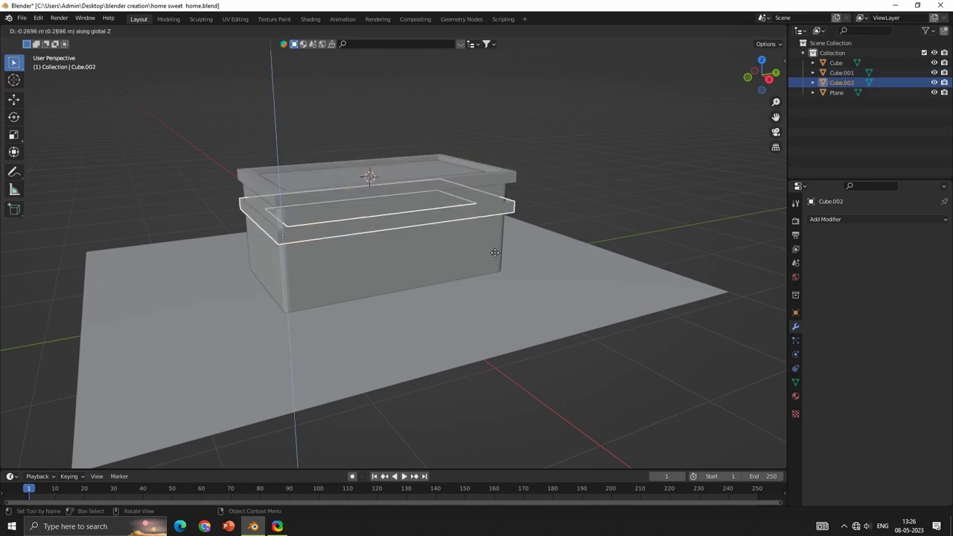
click(504, 323)
middle_drag(485, 276, 490, 265)
scroll(469, 268, up, 4)
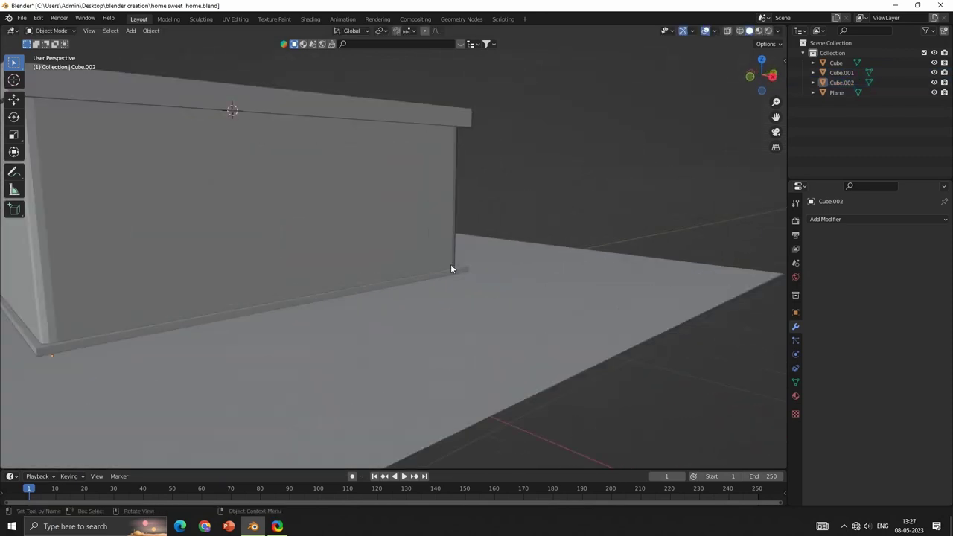
middle_drag(369, 199, 444, 234)
- Add a new cube and shrink it to 0.036
key(shift+a)
click(495, 243)
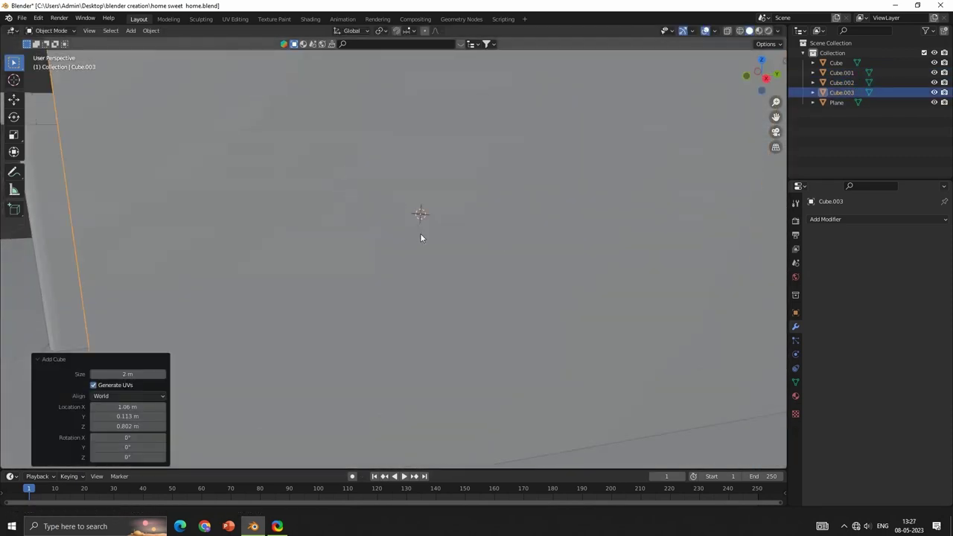
key(s)
click(428, 214)
- Position the small cube at the wall's bottom edge, flush along X, then enter Edit Mode
click(765, 79)
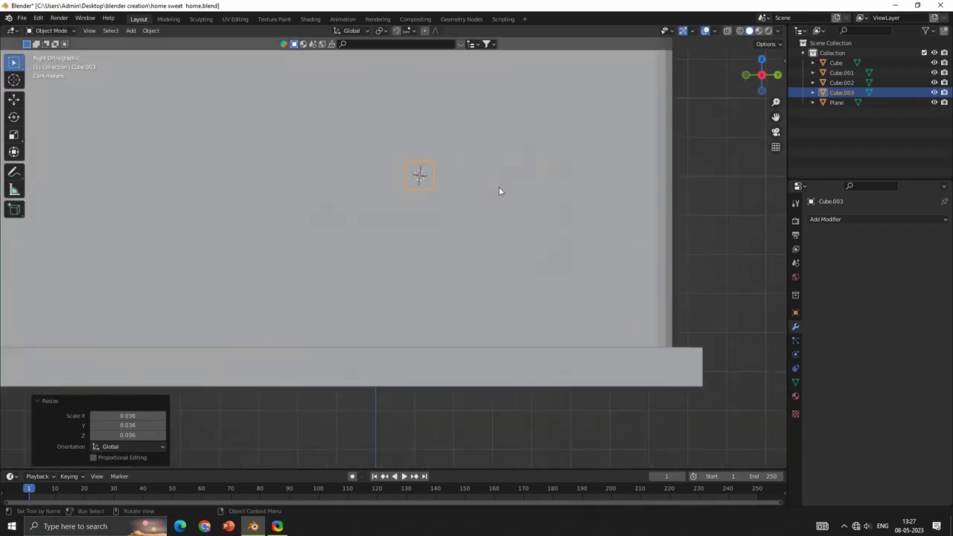
key(g)
click(415, 351)
key(g)
key(x)
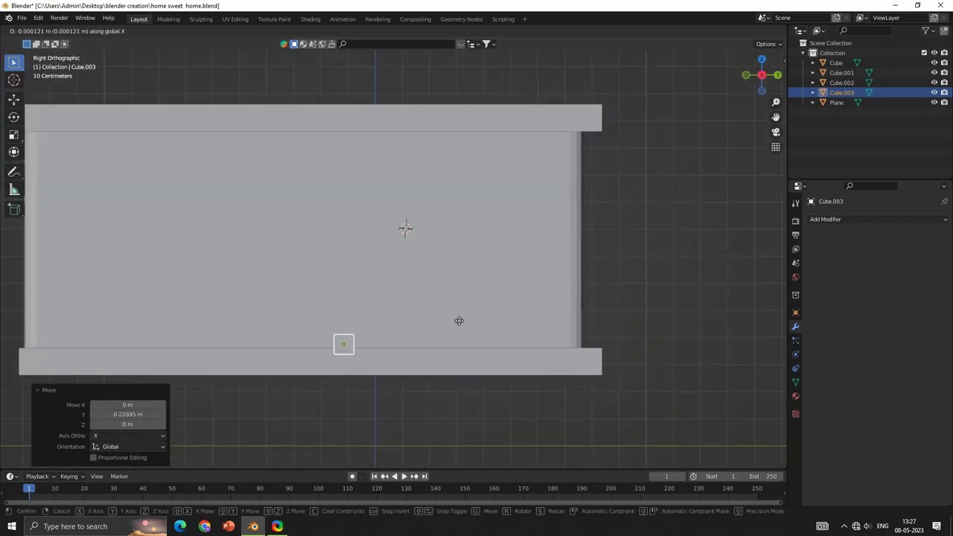
click(477, 309)
middle_drag(489, 299, 396, 346)
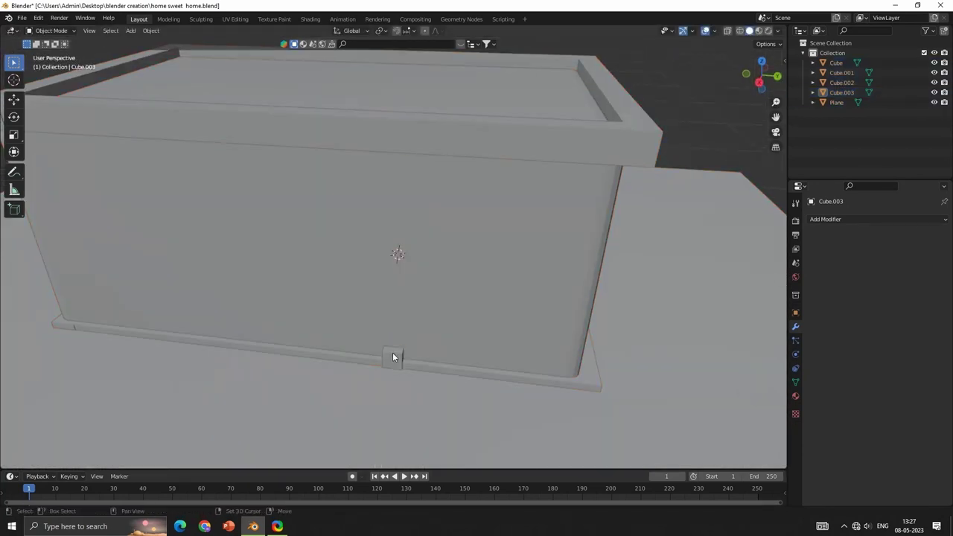
key(Tab)
- In Right Ortho view, extrude the cube's top face up into a tall left post and loop-cut near its top
click(758, 82)
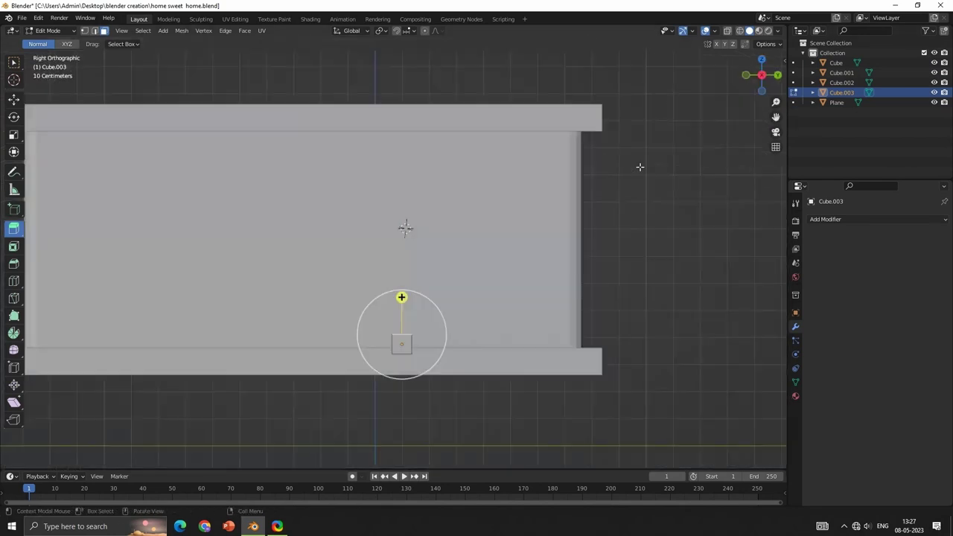
mouse_move(402, 315)
mouse_down()
mouse_move(407, 139)
mouse_move(408, 149)
mouse_up()
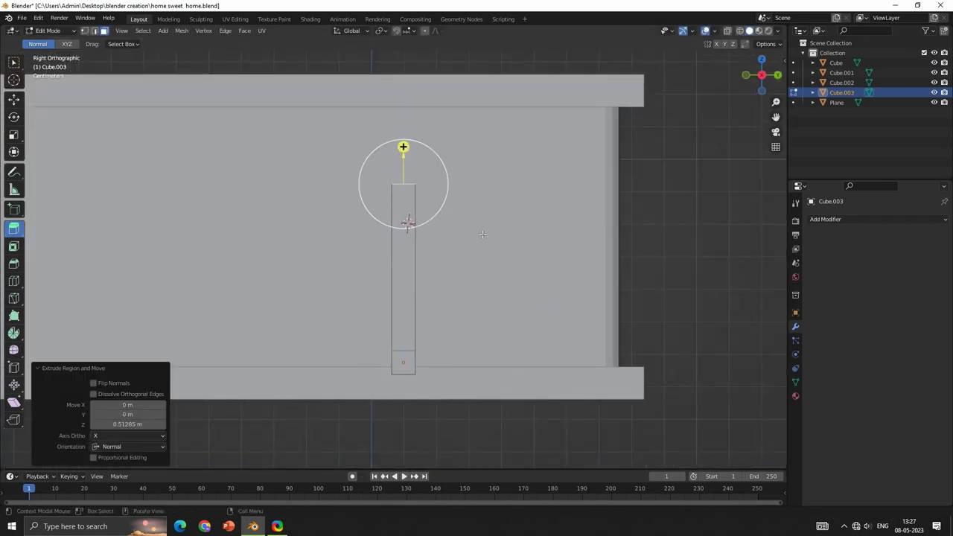
click(422, 195)
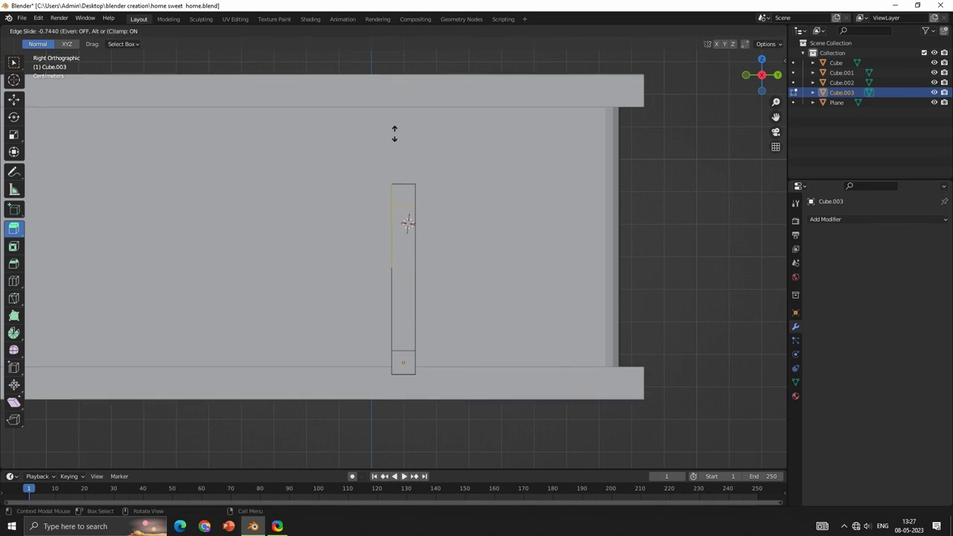
click(402, 207)
middle_drag(402, 207, 380, 191)
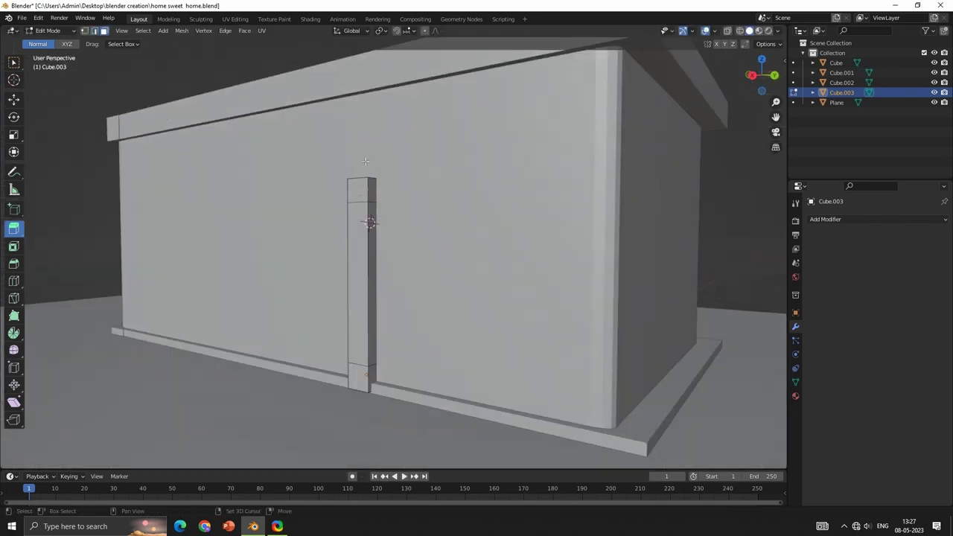
- Extrude the post's upper side face rightward into the top beam
click(751, 74)
drag(453, 191, 554, 194)
click(505, 194)
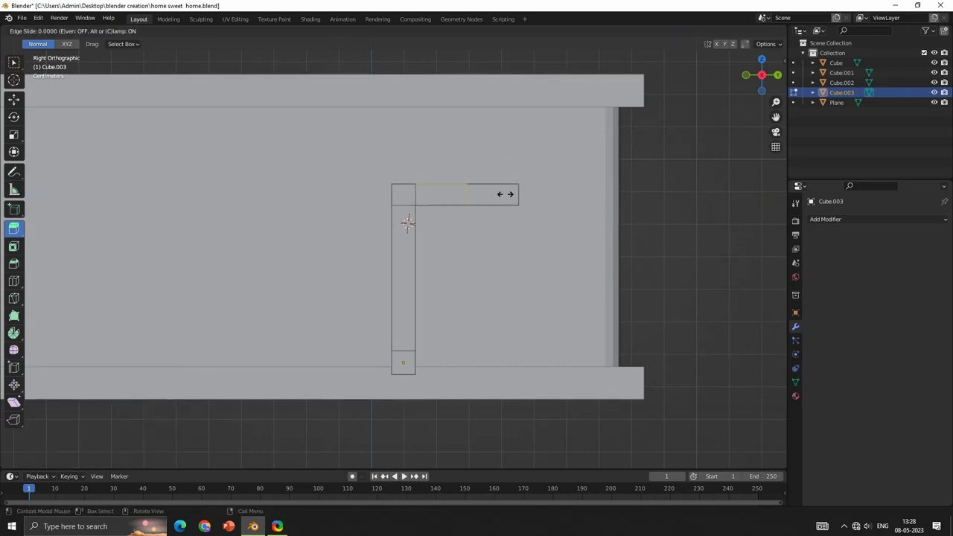
click(536, 193)
- Extrude the beam's end face down to the base as the right post, then leave Edit Mode
middle_drag(496, 160, 491, 142)
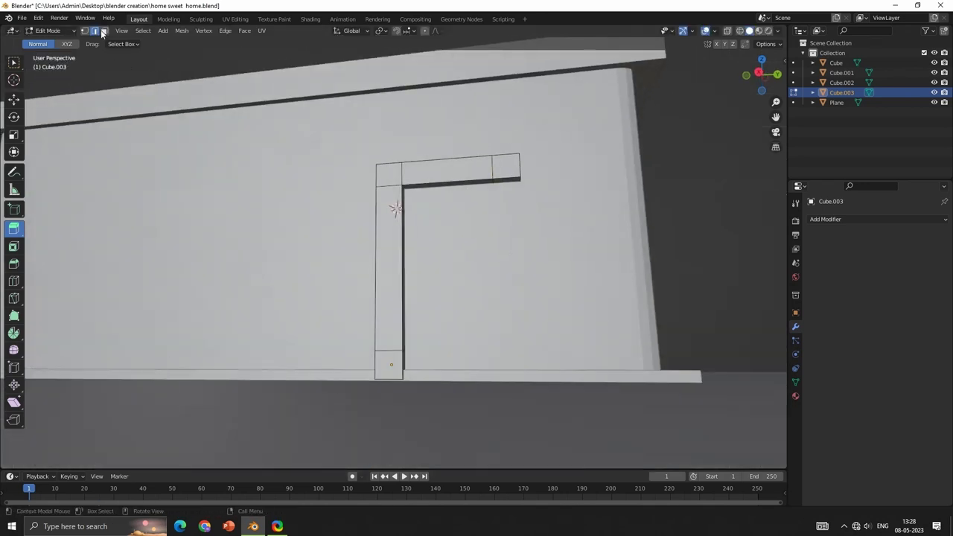
click(759, 73)
drag(507, 240, 502, 419)
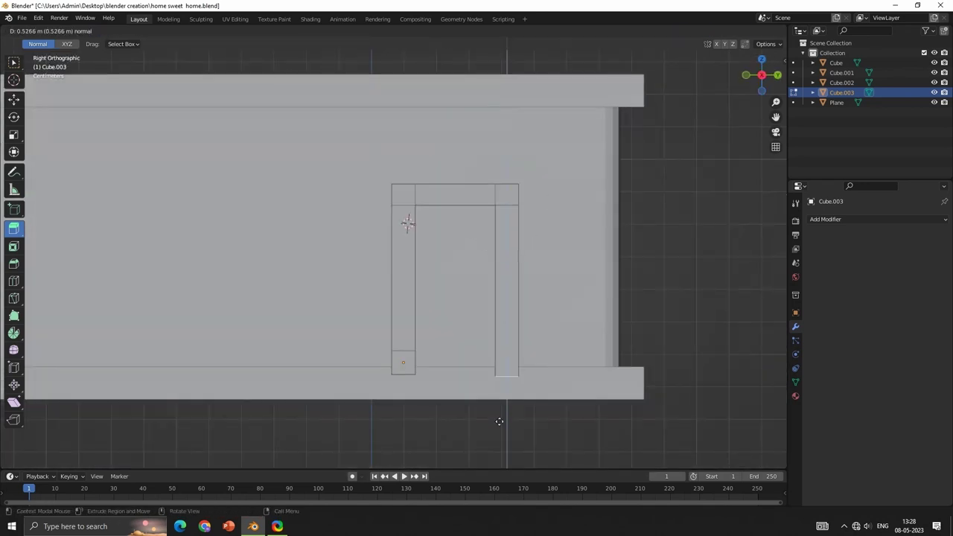
middle_drag(502, 419, 510, 395)
click(559, 309)
key(Tab)
- Scale up the door frame and move it along Z to sit on the wall
key(s)
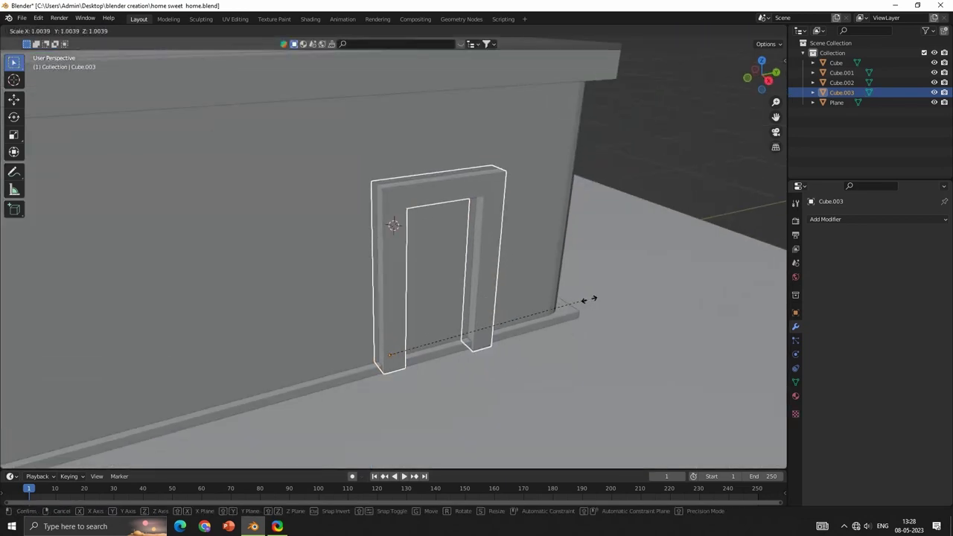
click(580, 285)
key(g)
key(z)
click(568, 286)
middle_drag(567, 285, 501, 311)
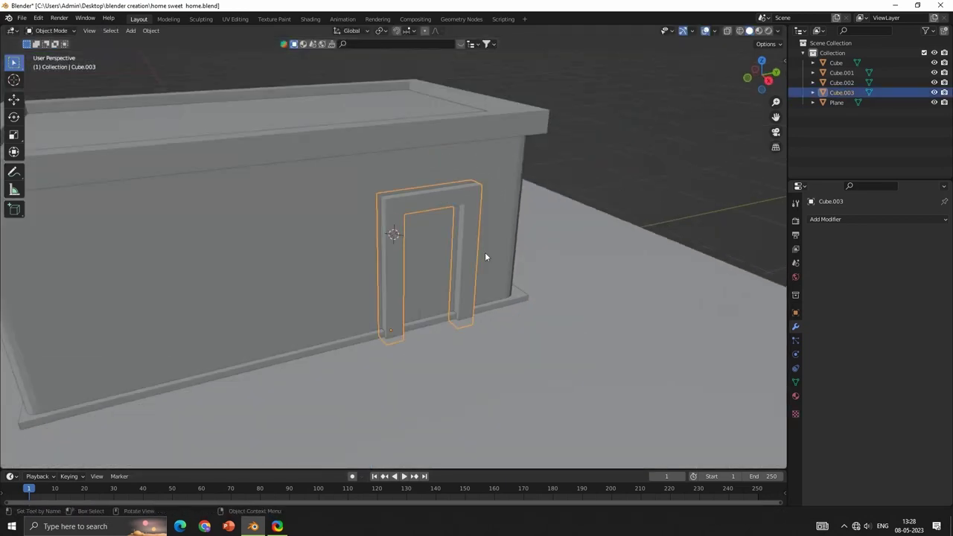
middle_drag(484, 257, 506, 276)
- In Edit Mode, slim both jamb posts by scaling their faces along X and Y
key(Tab)
scroll(363, 237, up, 5)
drag(399, 273, 403, 260)
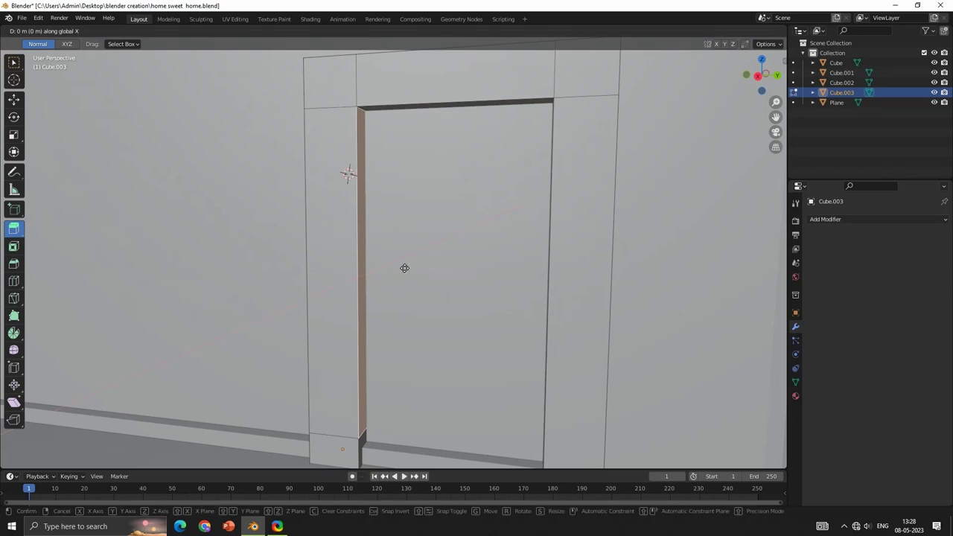
middle_drag(403, 260, 409, 283)
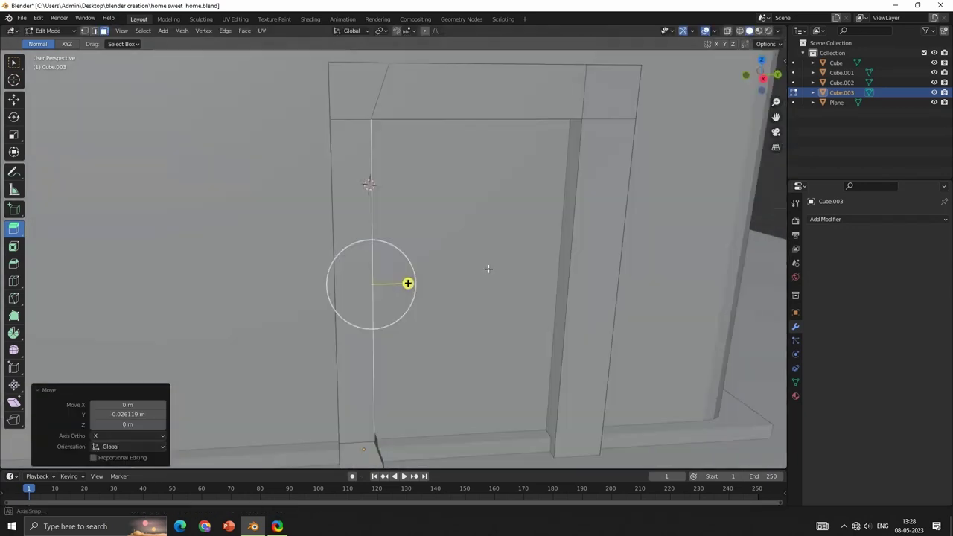
key(s)
key(x)
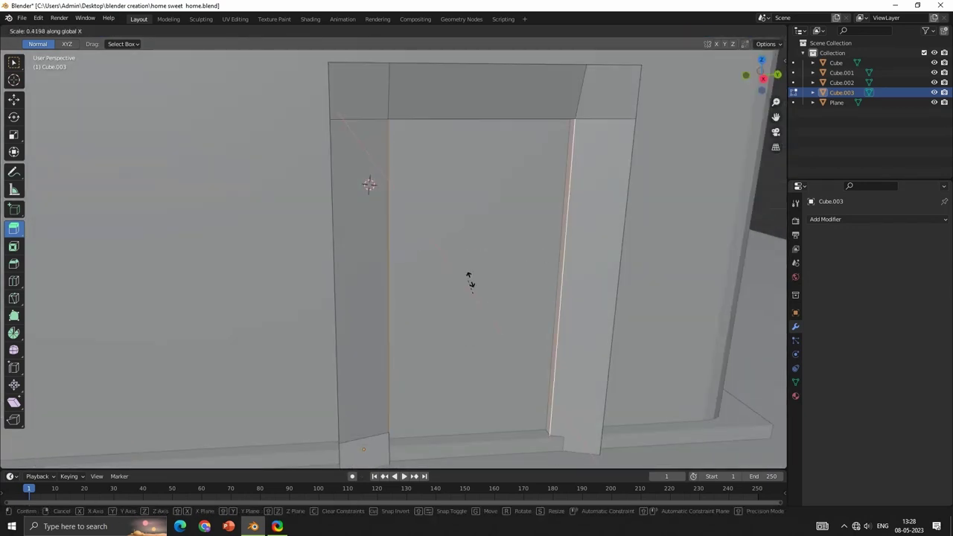
key(y)
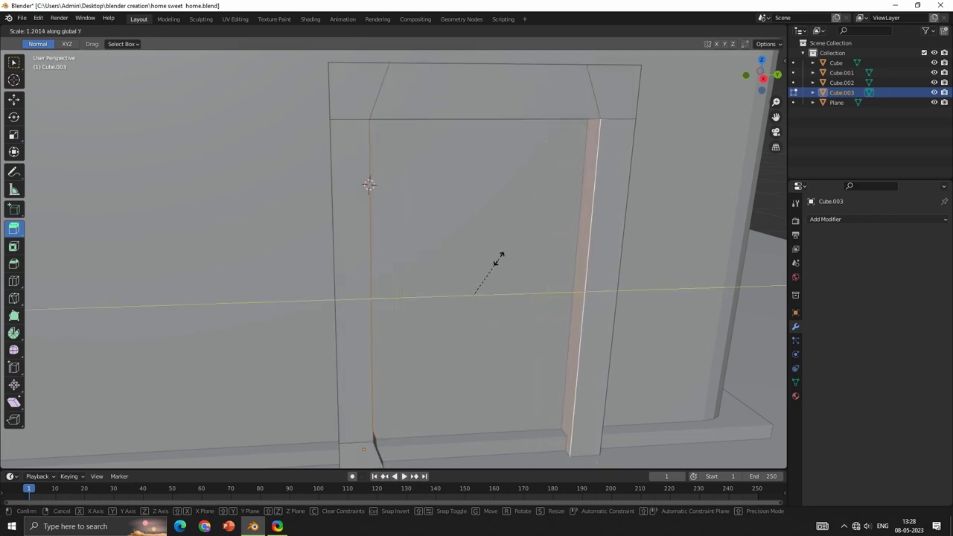
click(501, 255)
mouse_move(474, 260)
middle_down()
mouse_move(449, 265)
mouse_move(438, 342)
mouse_move(494, 327)
middle_up()
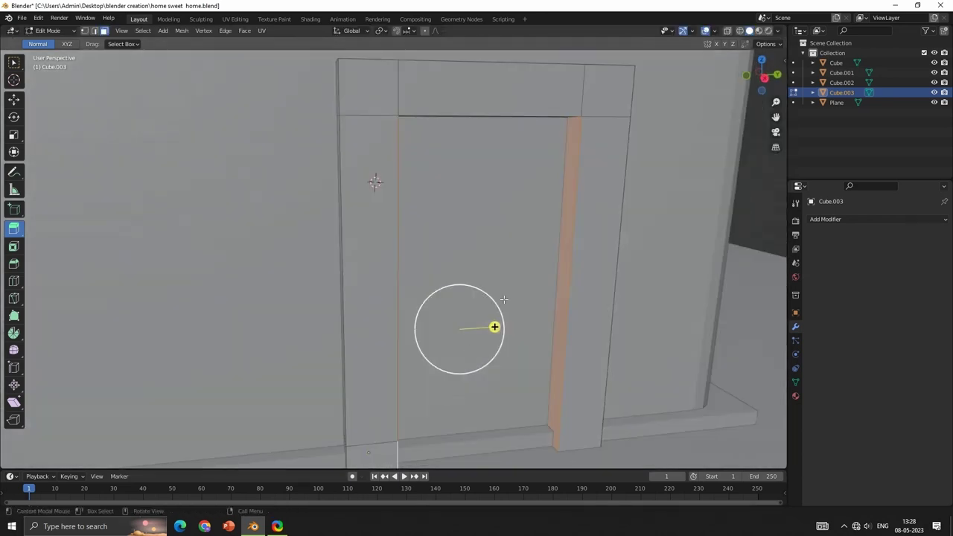
key(s)
key(x)
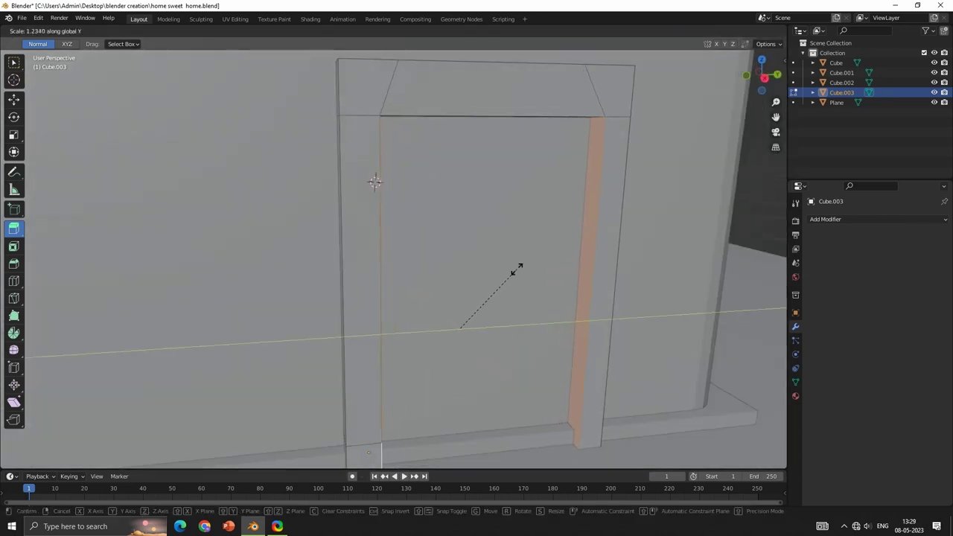
click(495, 325)
- Select the top beam face and shift it along X
middle_drag(496, 325, 504, 99)
click(503, 100)
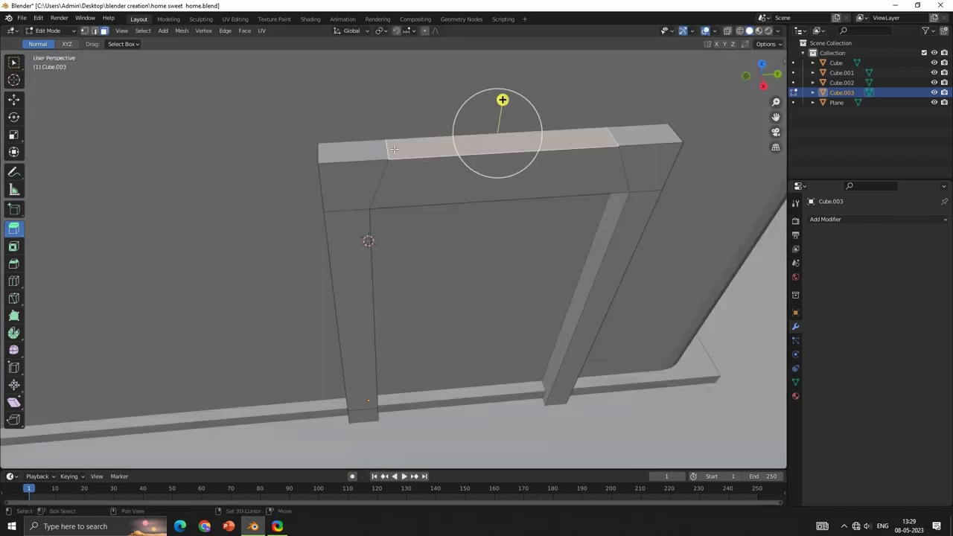
key(g)
key(x)
click(568, 160)
- Back in Object Mode, narrow the whole door frame slightly along X
key(Tab)
mouse_move(566, 176)
middle_down()
mouse_move(550, 224)
mouse_move(473, 276)
middle_up()
scroll(551, 224, down, 3)
key(s)
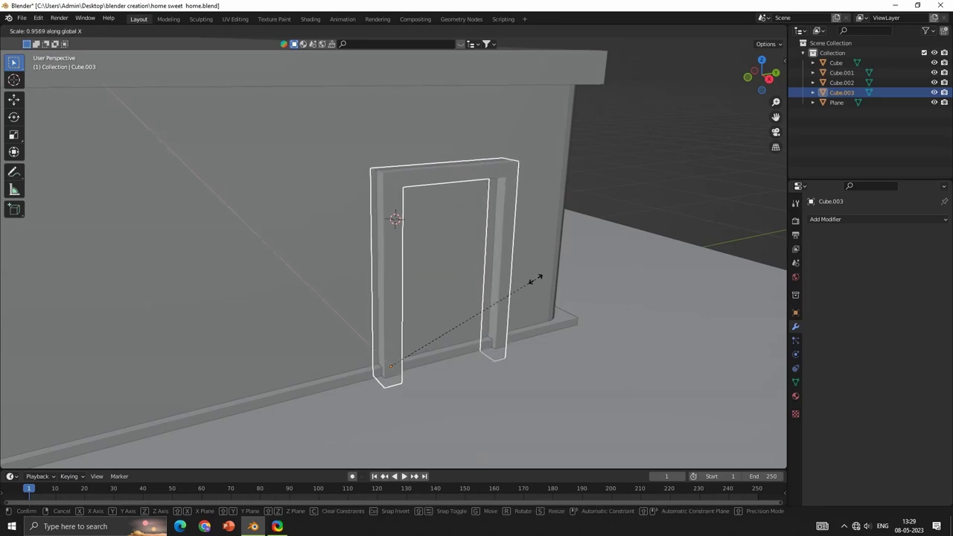
key(Escape)
scroll(512, 273, down, 3)
scroll(512, 273, up, 3)
- Select the house wall and switch to the side ortho view showing the door
click(514, 274)
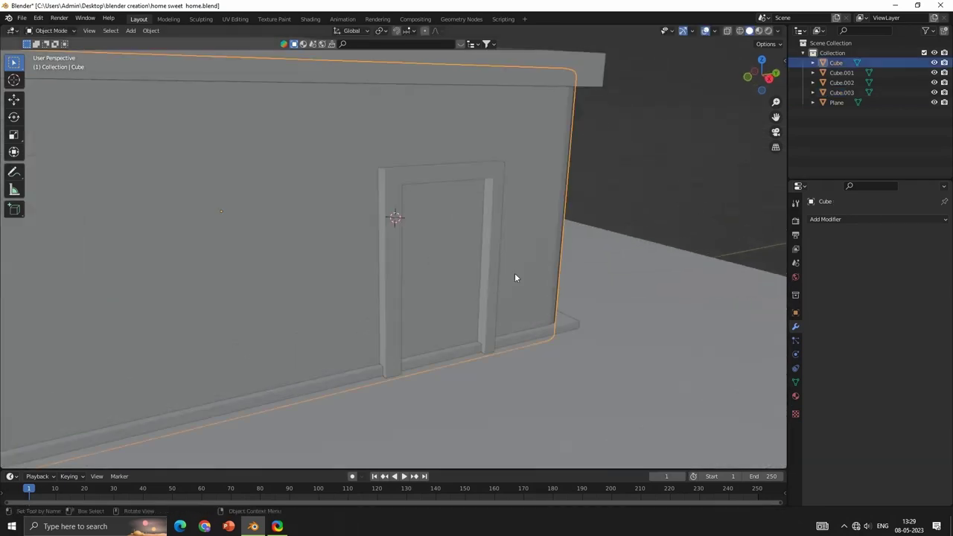
click(763, 75)
click(765, 75)
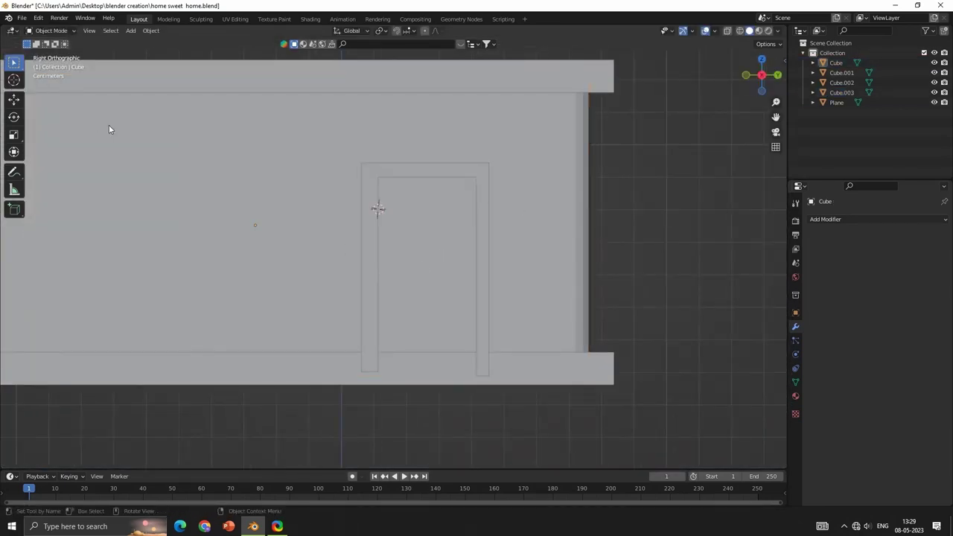
click(50, 31)
click(52, 50)
key(Tab)
scroll(390, 226, up, 2)
- Put the door frame in Edit Mode and begin a knife cut at its bottom-left corner
click(365, 196)
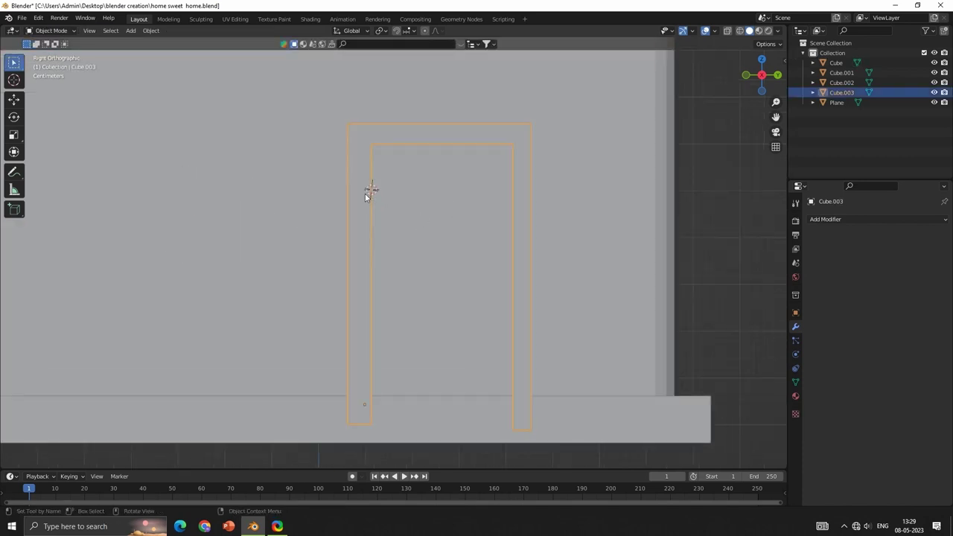
key(Tab)
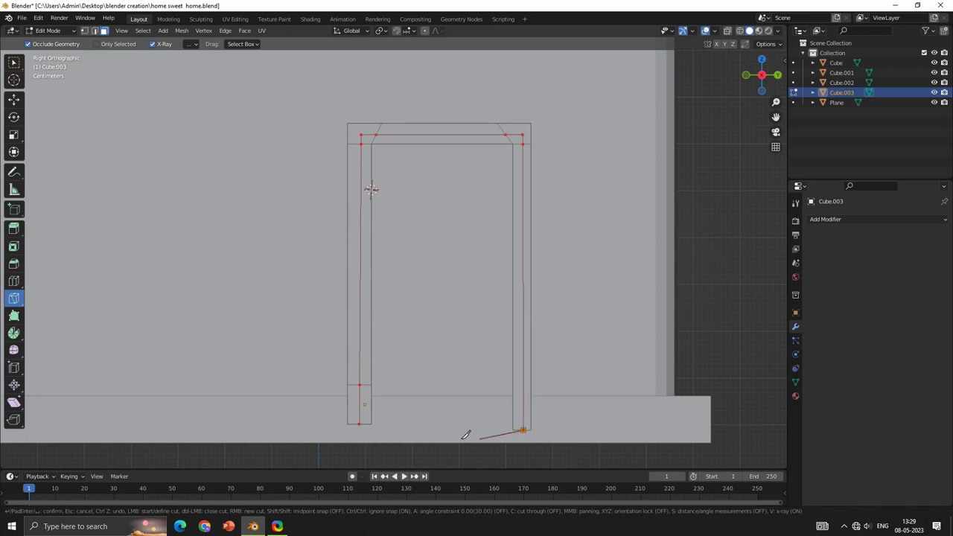
click(359, 423)
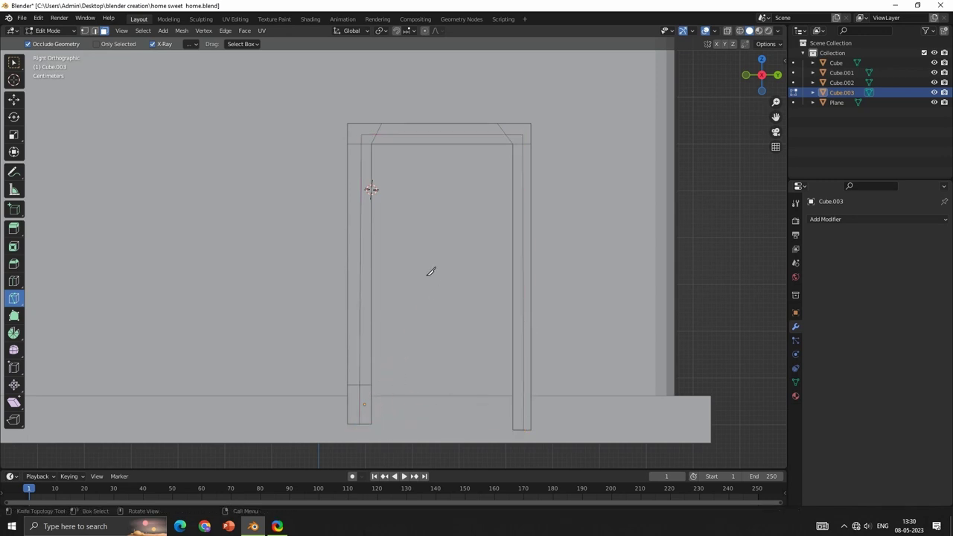
middle_drag(445, 227, 435, 247)
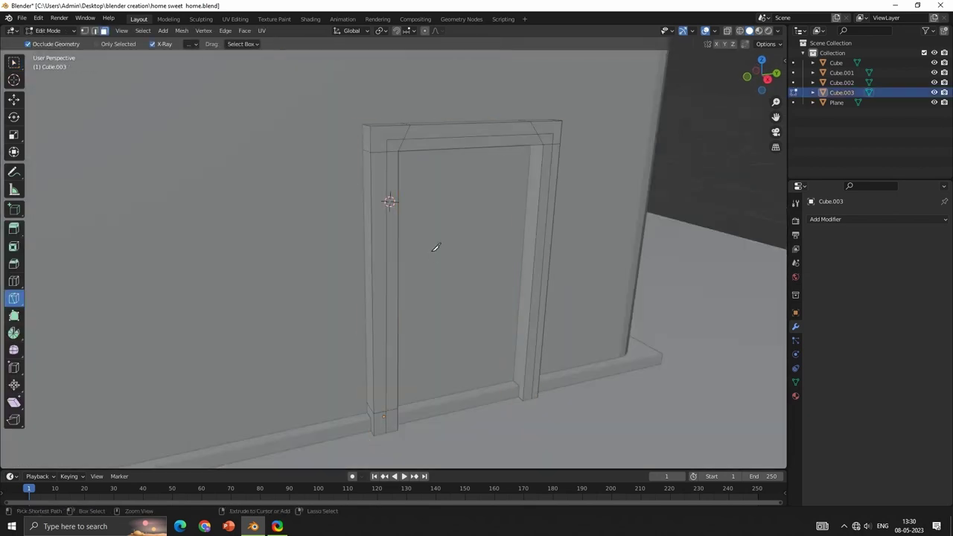
- Cancel the unfinished knife cut and return to Object Mode
key(Tab)
key(alt+a)
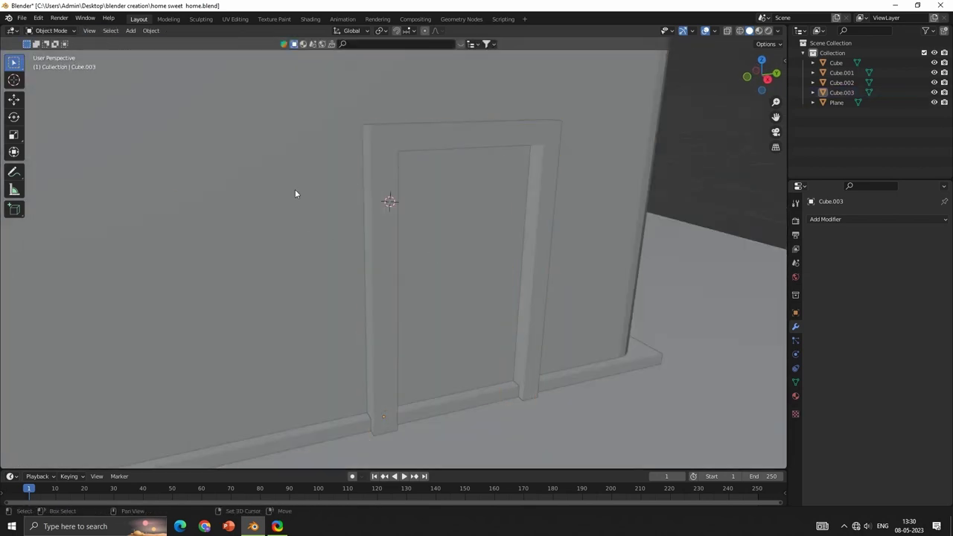
mouse_move(431, 224)
middle_down()
mouse_move(489, 253)
mouse_move(485, 259)
middle_up()
- In the wall's Edit Mode, knife-cut the door outline from the side view and confirm
key(Tab)
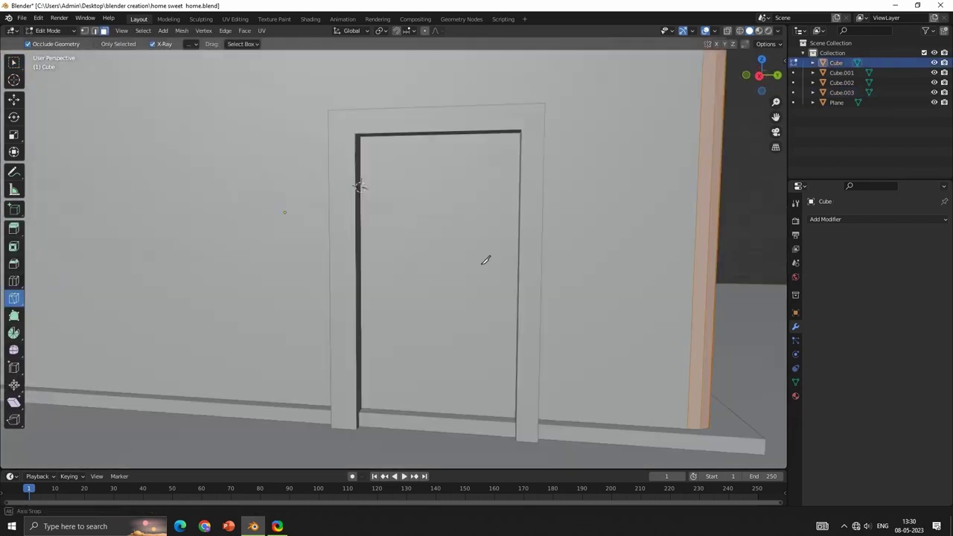
scroll(499, 262, down, 3)
scroll(442, 272, up, 2)
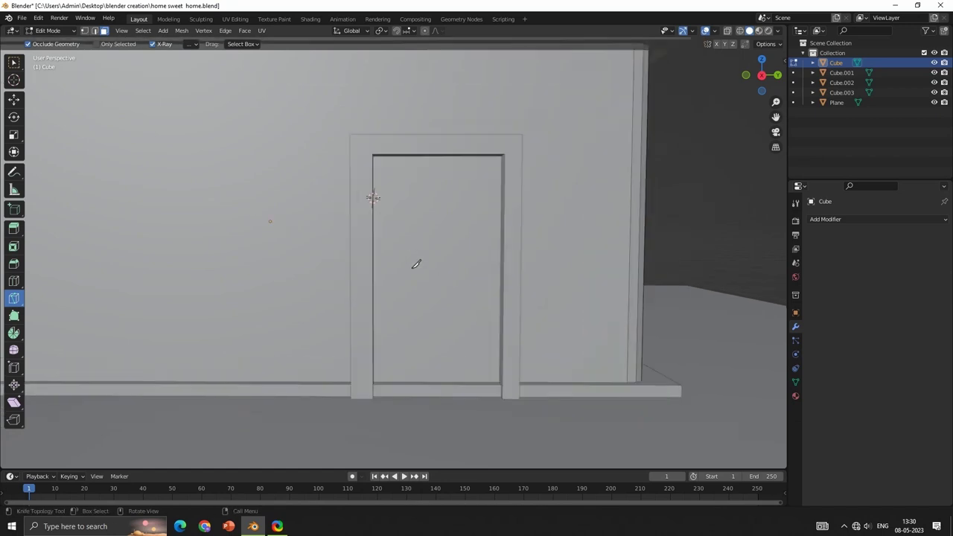
click(761, 76)
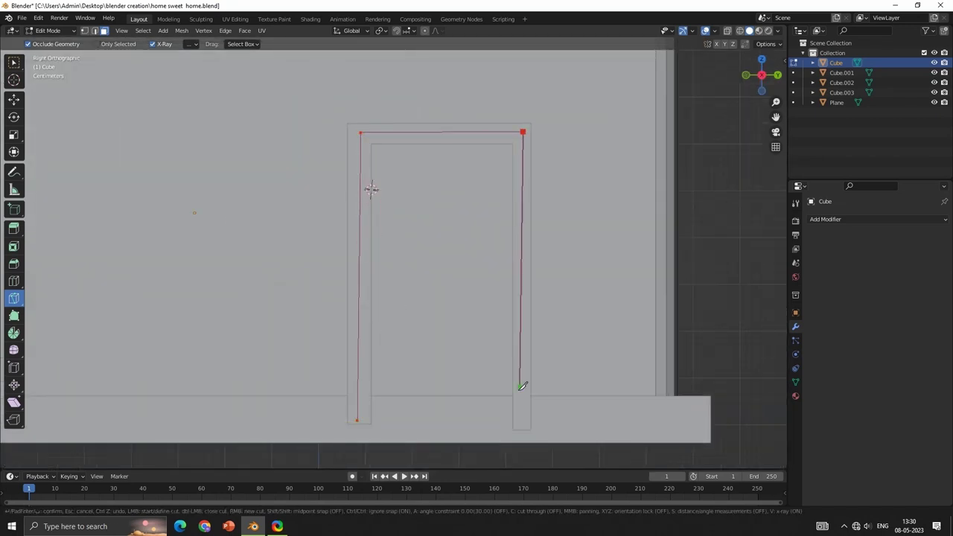
click(360, 421)
middle_drag(359, 421, 445, 331)
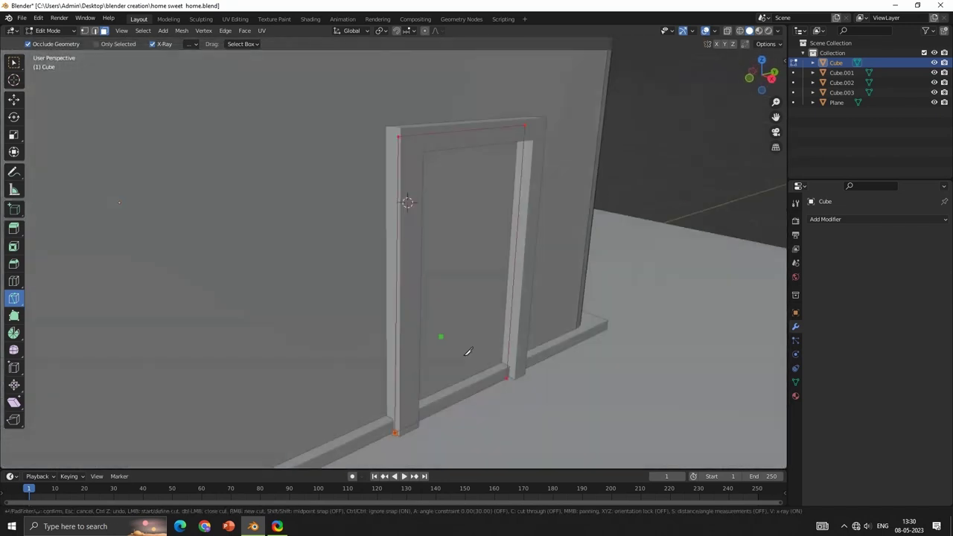
key(Return)
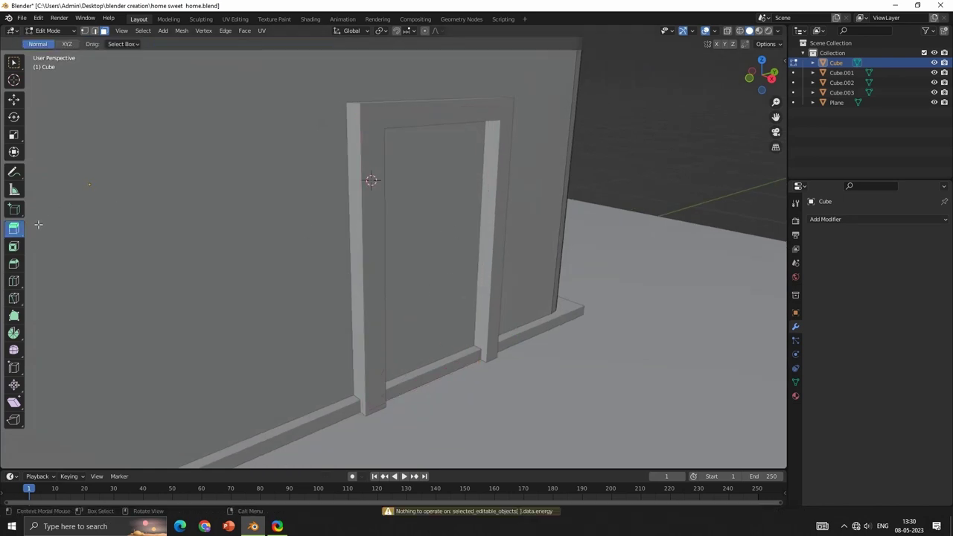
- Delete the face inside the door outline to open the doorway
key(c)
click(452, 267)
key(x)
click(488, 304)
scroll(491, 288, down, 5)
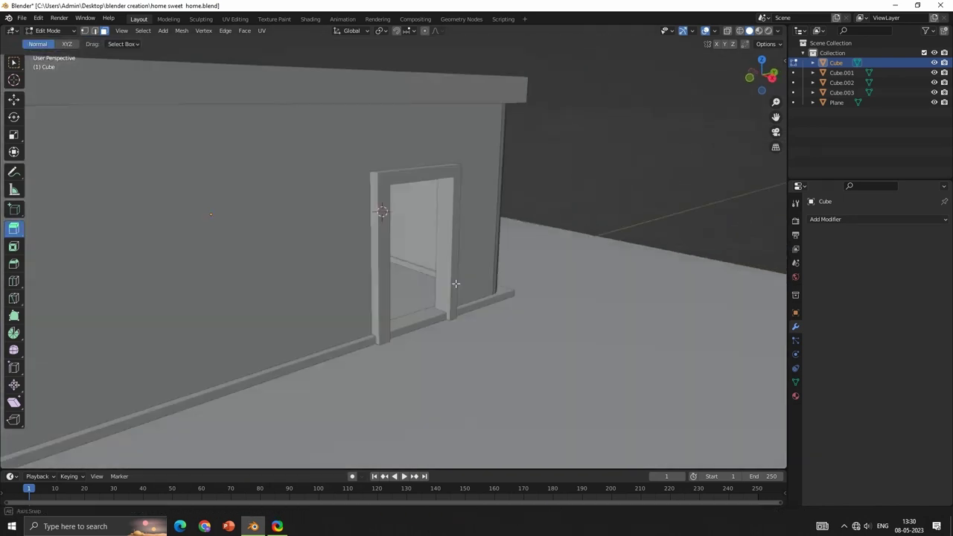
middle_drag(453, 283, 362, 308)
- Save the file with Ctrl+S and return to Object Mode
key(ctrl+s)
key(Tab)
middle_drag(545, 323, 449, 282)
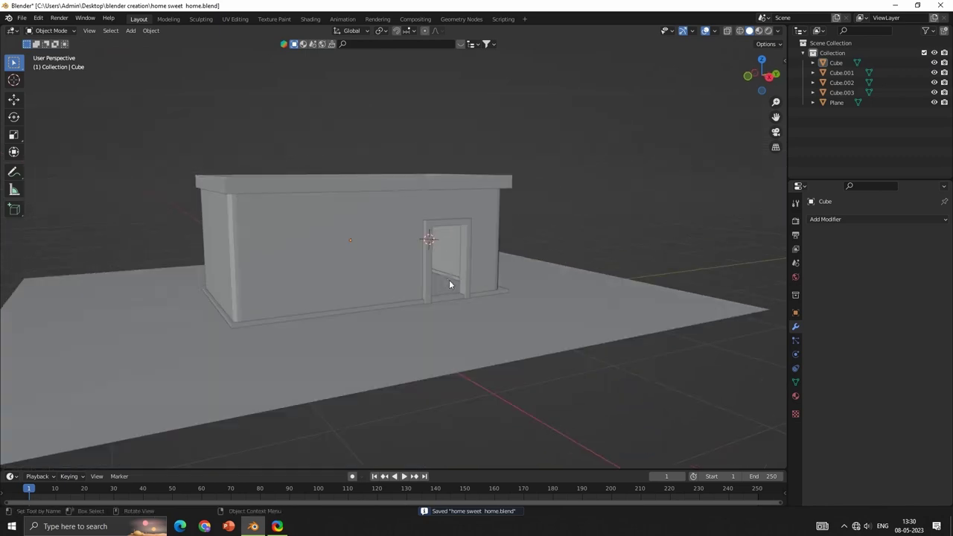
scroll(519, 292, up, 3)
- Add a small cube and place it on the wall to the left, beside the doorway
key(shift+a)
click(428, 256)
key(s)
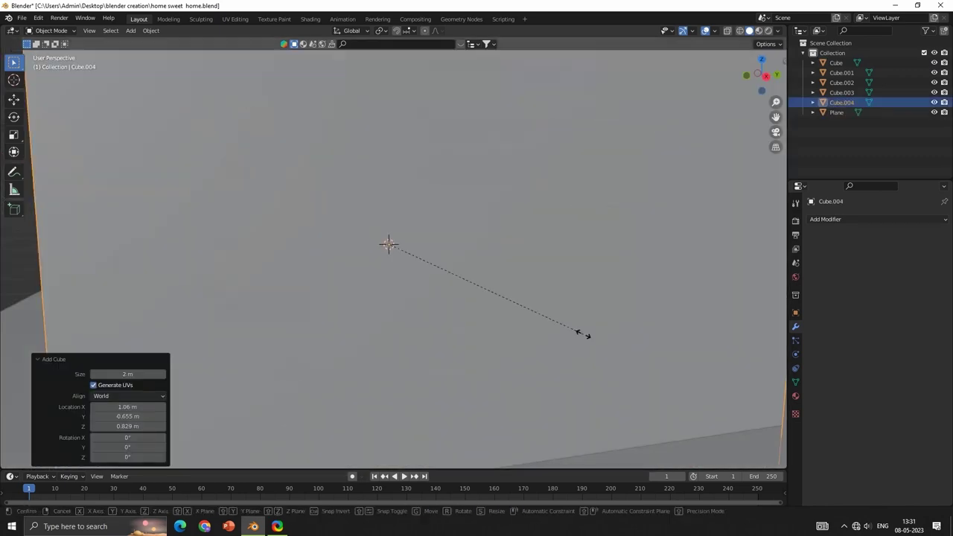
click(387, 245)
scroll(500, 286, up, 5)
scroll(500, 286, up, 3)
click(770, 78)
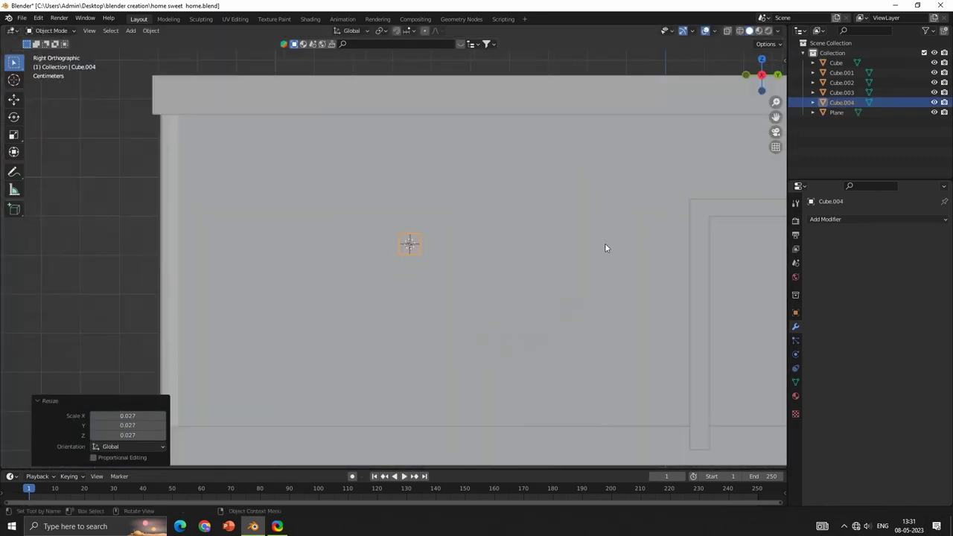
key(g)
click(548, 255)
key(g)
key(z)
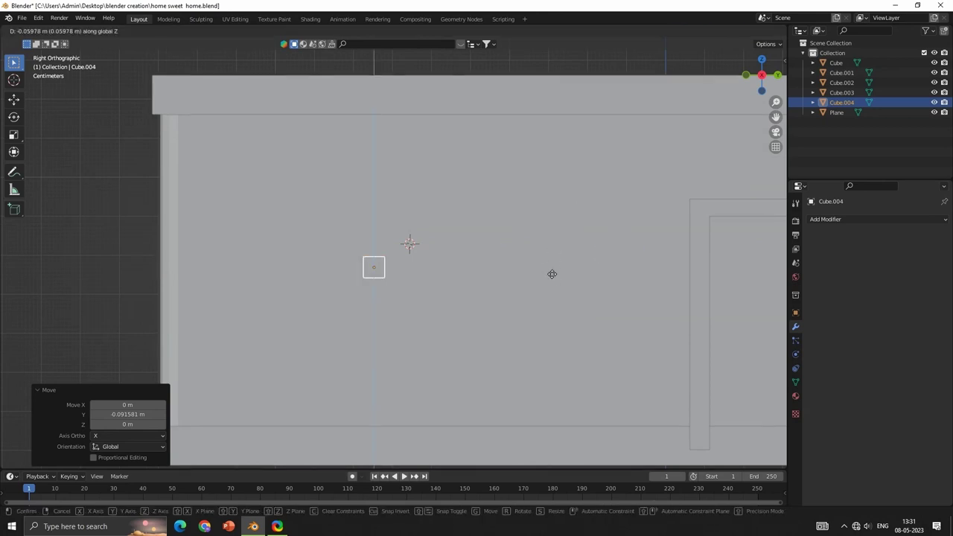
click(759, 285)
- Shape the cube into a tall, narrow window post and duplicate it as a second post to the right
key(s)
key(z)
key(s)
key(y)
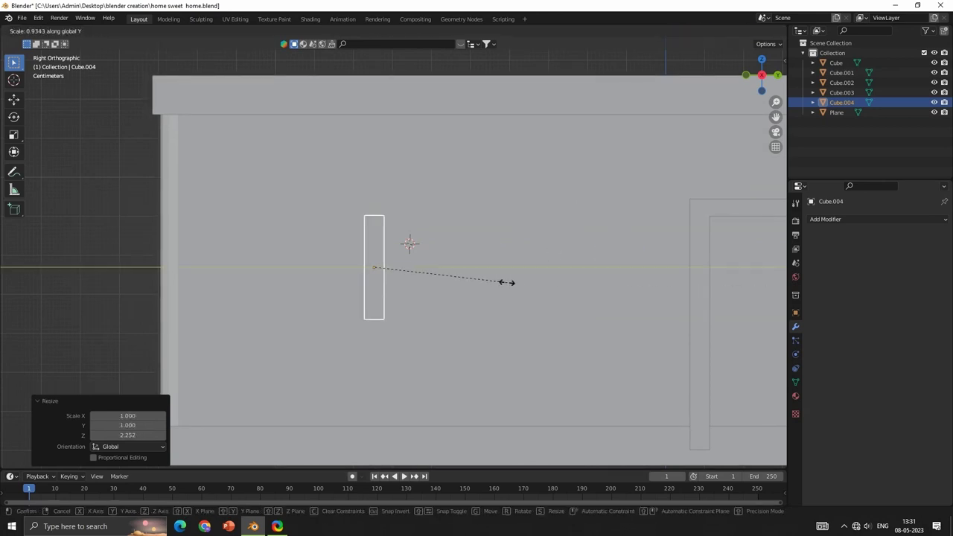
click(469, 281)
key(s)
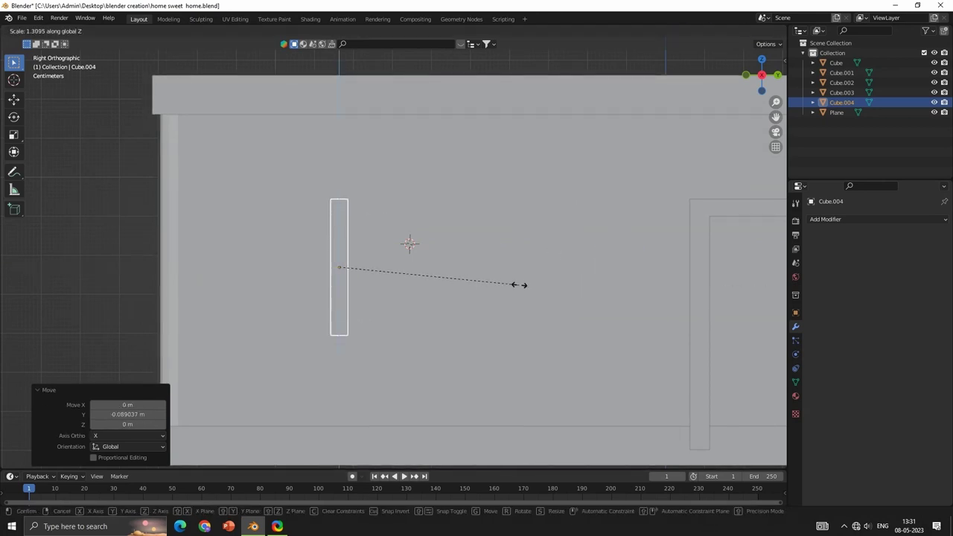
click(519, 284)
key(shift+d)
key(z)
click(606, 260)
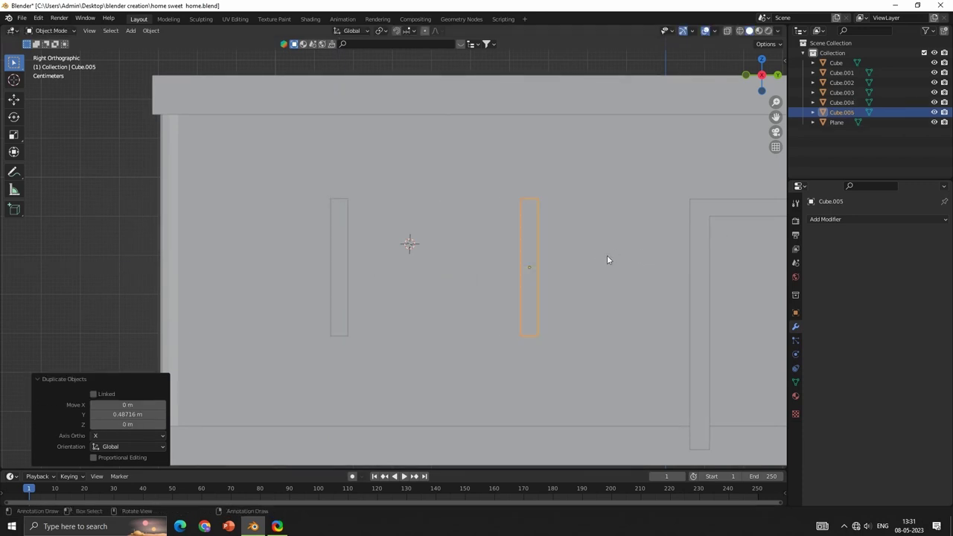
- Copy a post and rotate it 90° on X into a horizontal board spanning the top of both posts
key(shift+d)
key(x)
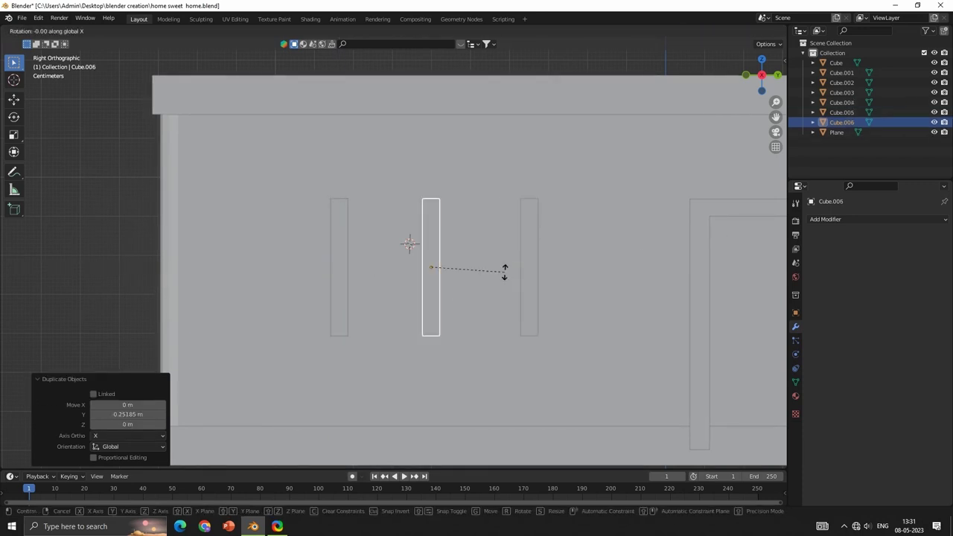
text(90)
key(Return)
key(s)
key(y)
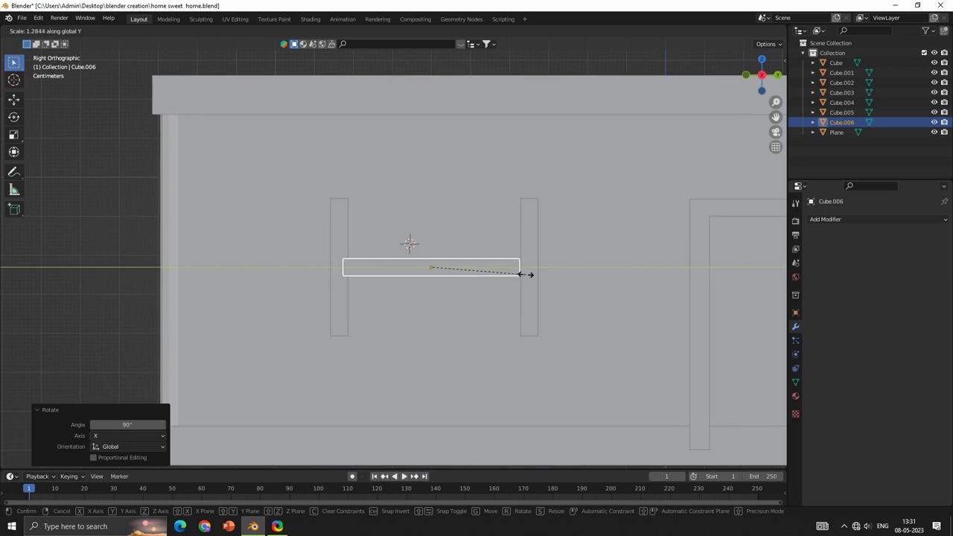
click(524, 274)
key(g)
key(y)
click(527, 272)
key(g)
key(z)
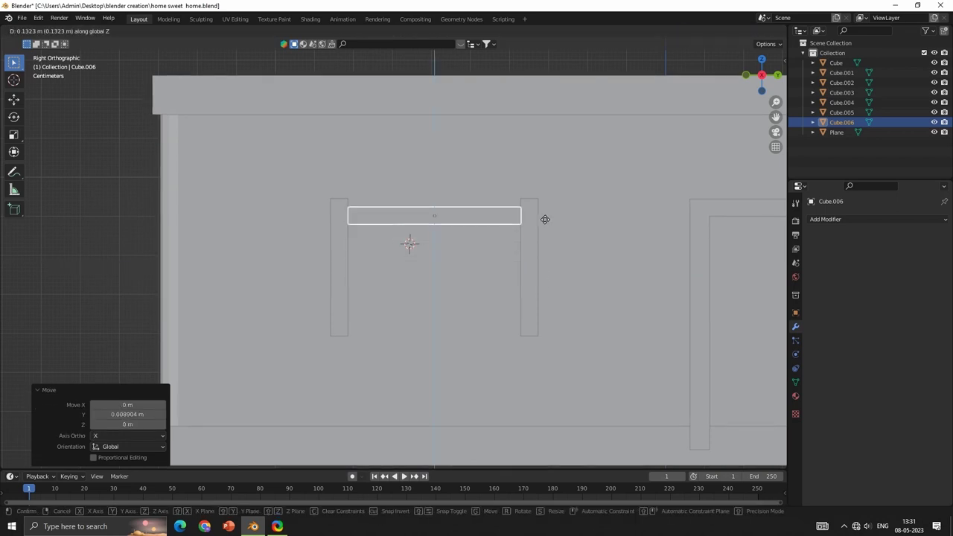
click(539, 217)
- Duplicate the top board straight down to form the window sill
key(shift+d)
key(z)
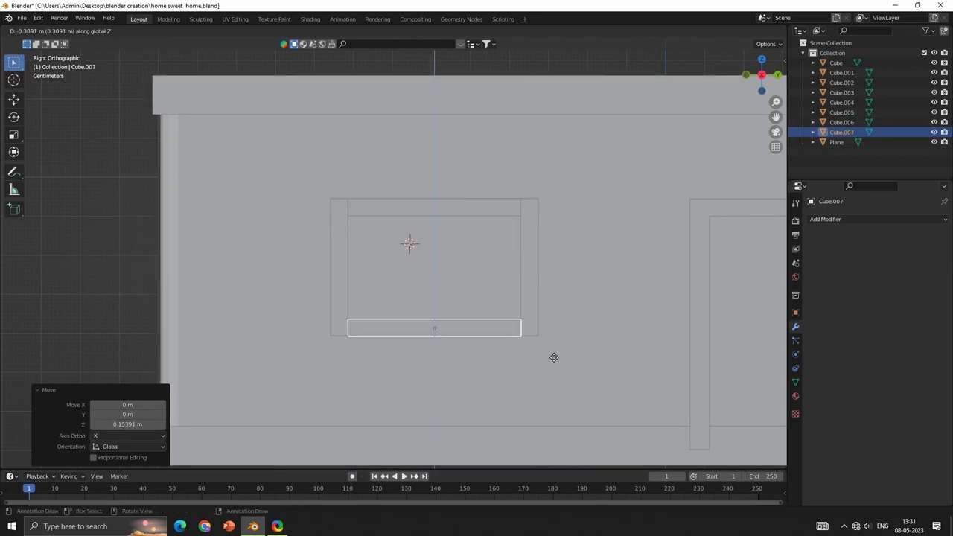
click(554, 358)
mouse_move(554, 357)
middle_down()
mouse_move(567, 344)
mouse_move(453, 198)
middle_up()
- Adjust the top board's depth, position and size so it becomes a wider lintel
click(453, 199)
key(s)
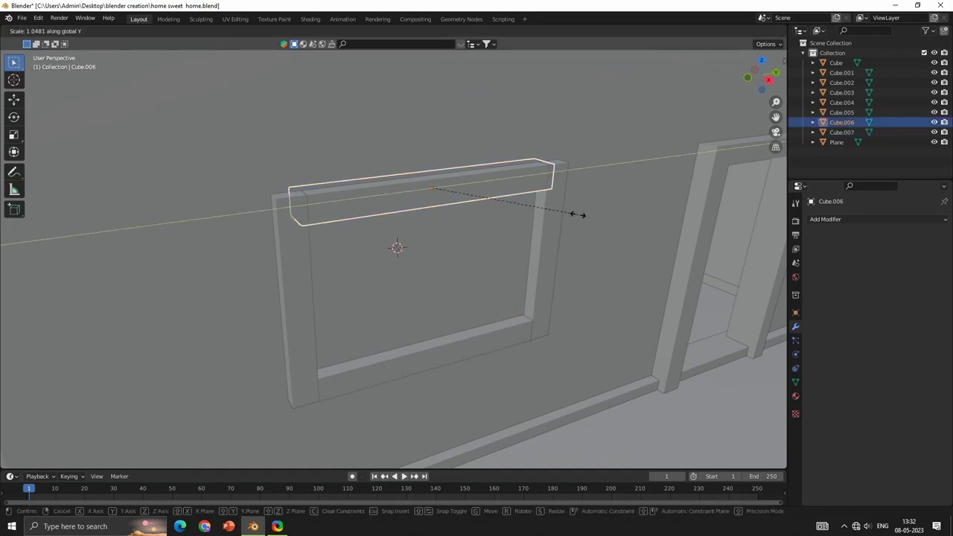
click(519, 214)
key(g)
key(x)
click(524, 220)
key(s)
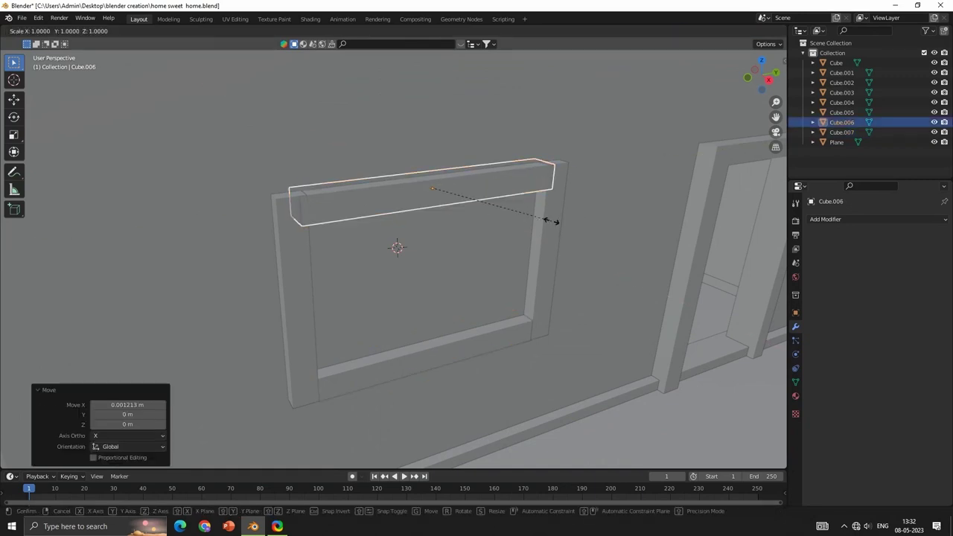
click(567, 222)
click(445, 350)
click(514, 330)
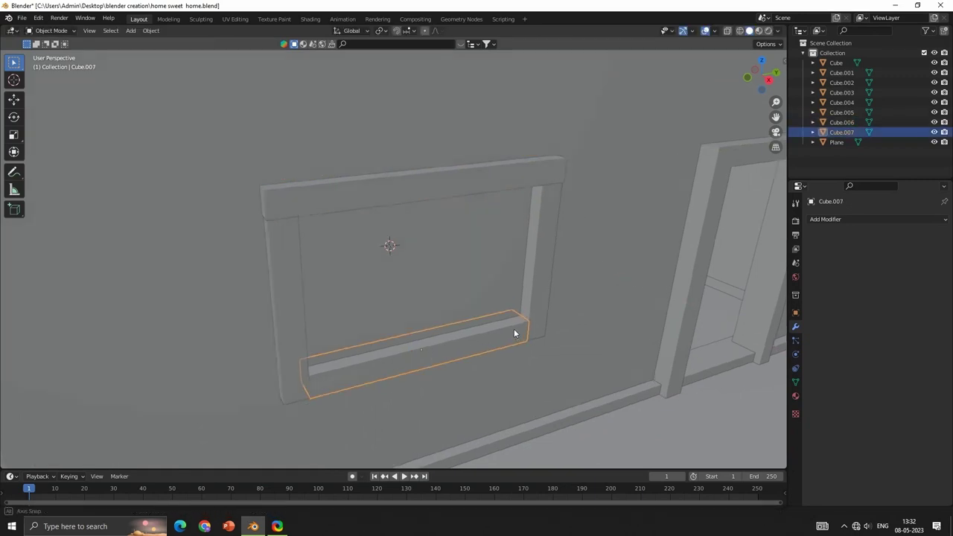
middle_drag(515, 330, 532, 336)
key(s)
click(549, 241)
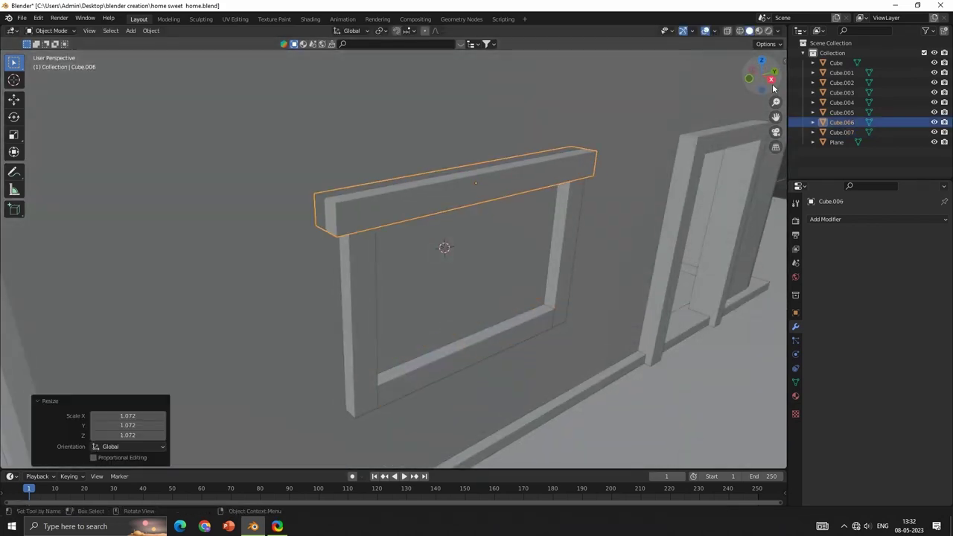
- Nudge the top board sideways along X to line it up over the frame
mouse_move(549, 241)
middle_down()
mouse_move(546, 170)
mouse_move(546, 215)
middle_up()
scroll(545, 214, down, 8)
middle_drag(622, 289, 460, 201)
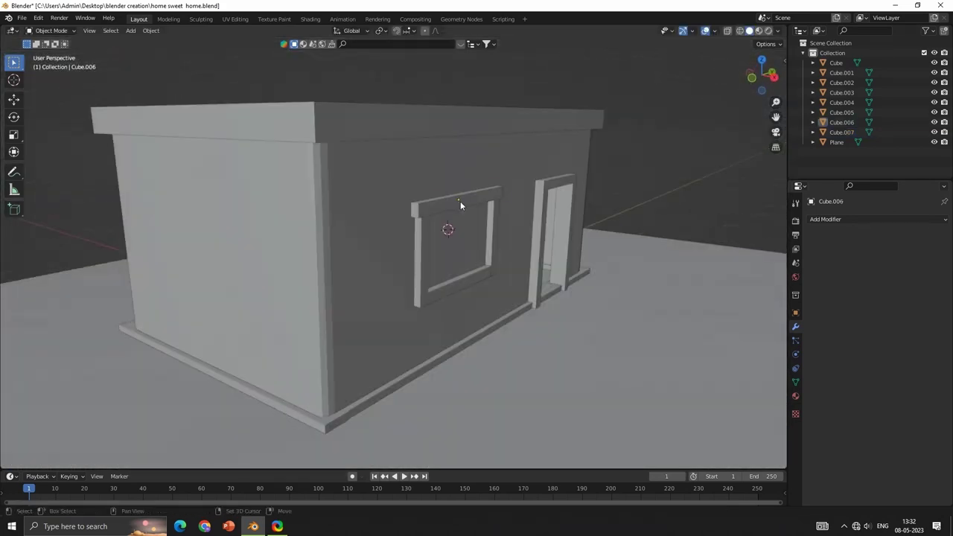
key(g)
key(x)
click(464, 203)
- Make the top board thinner in height, set its final sideways position, and deselect everything
scroll(464, 203, up, 5)
middle_drag(467, 244, 523, 247)
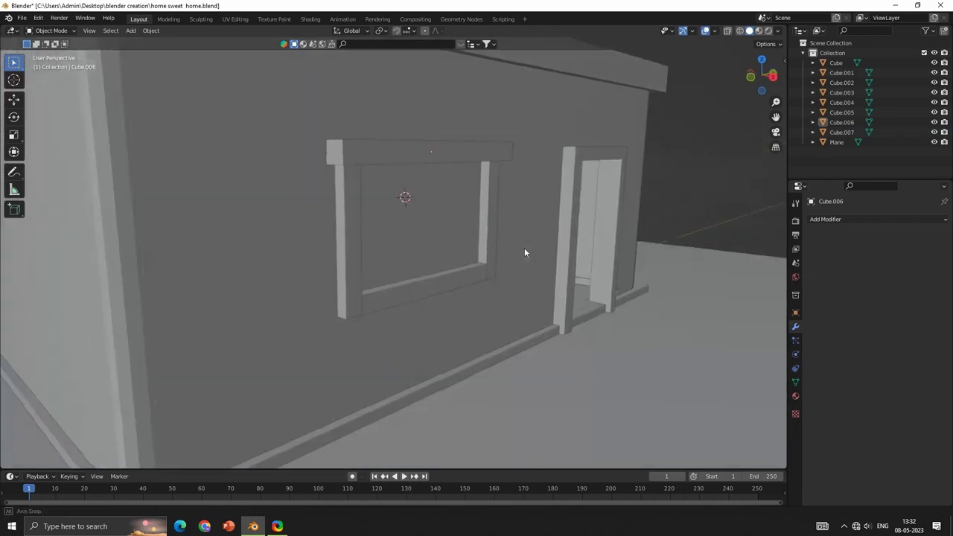
click(510, 153)
key(s)
key(z)
click(524, 158)
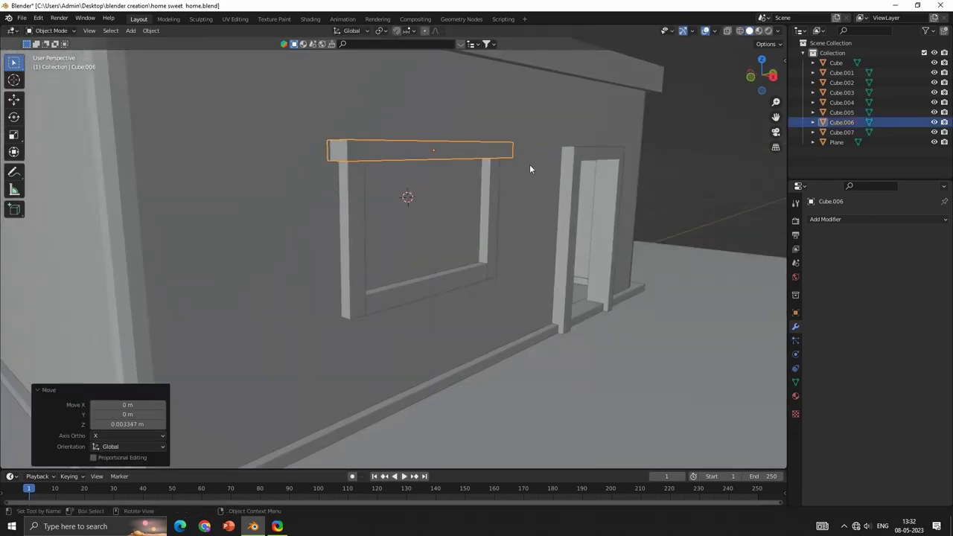
middle_drag(529, 164, 480, 208)
key(g)
key(x)
click(485, 212)
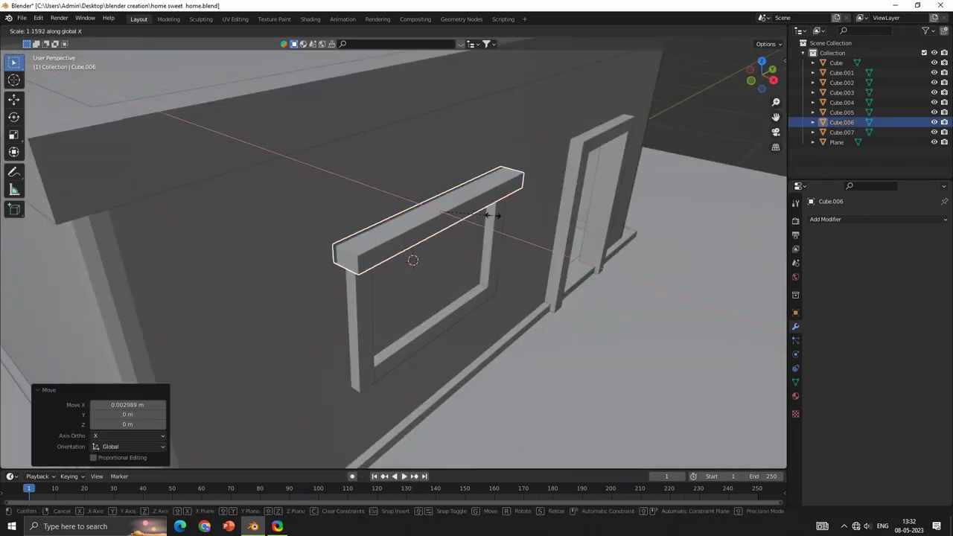
key(alt+a)
scroll(546, 226, down, 5)
- Duplicate the top board into the frame and resize it into a narrow vertical window bar
click(770, 78)
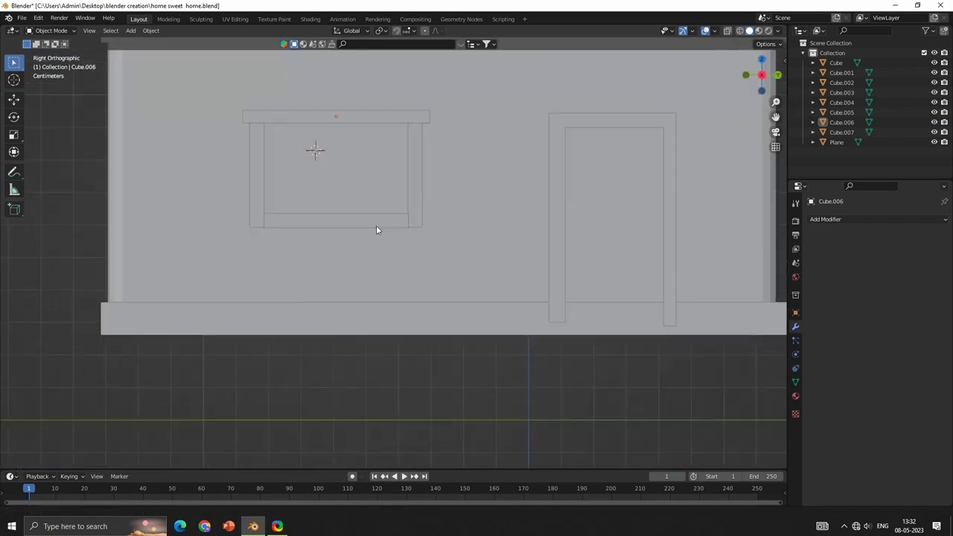
click(465, 224)
key(shift+d)
key(z)
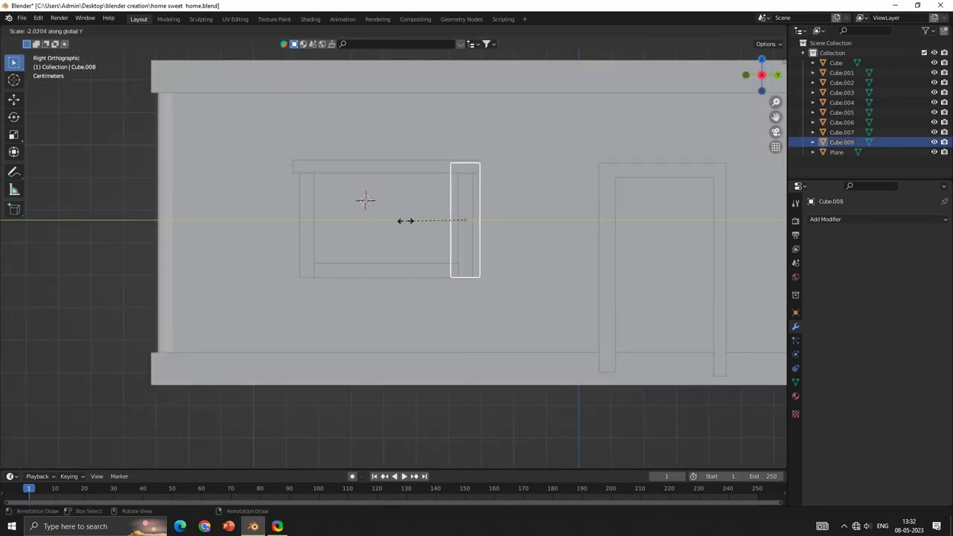
click(432, 226)
scroll(433, 227, up, 2)
key(s)
key(y)
click(391, 219)
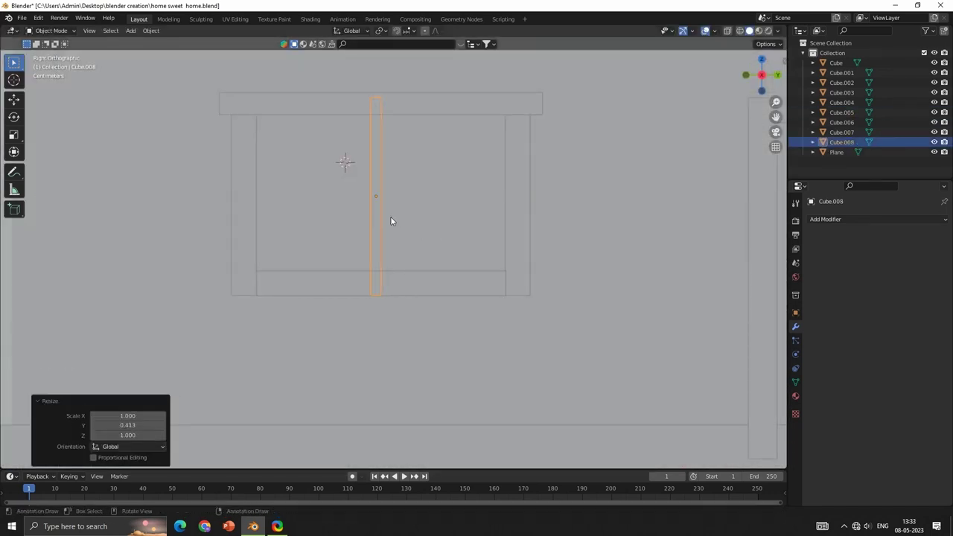
key(s)
key(z)
click(445, 212)
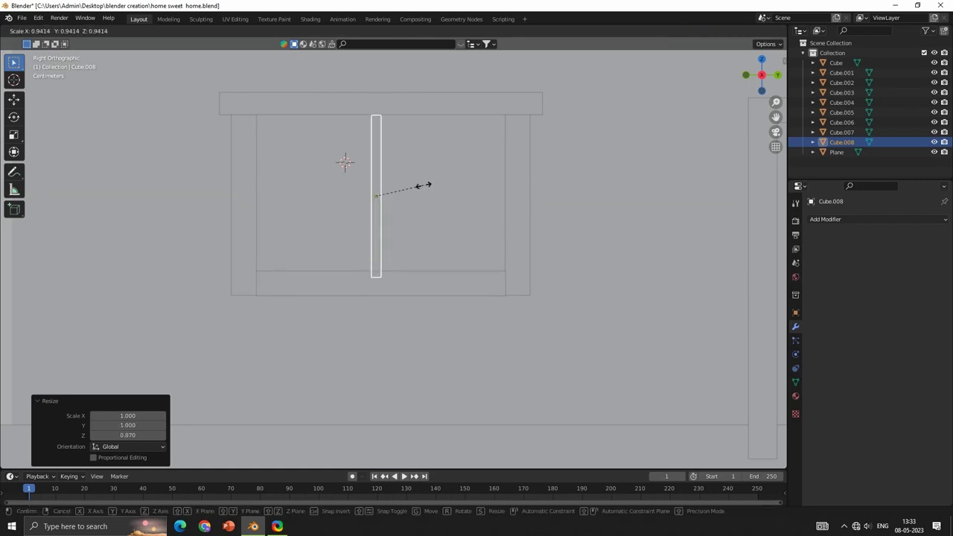
click(416, 190)
- Duplicate the vertical bar in place, turn it 90° horizontal, and resize it as a crossbar
key(shift+d)
right_click(415, 197)
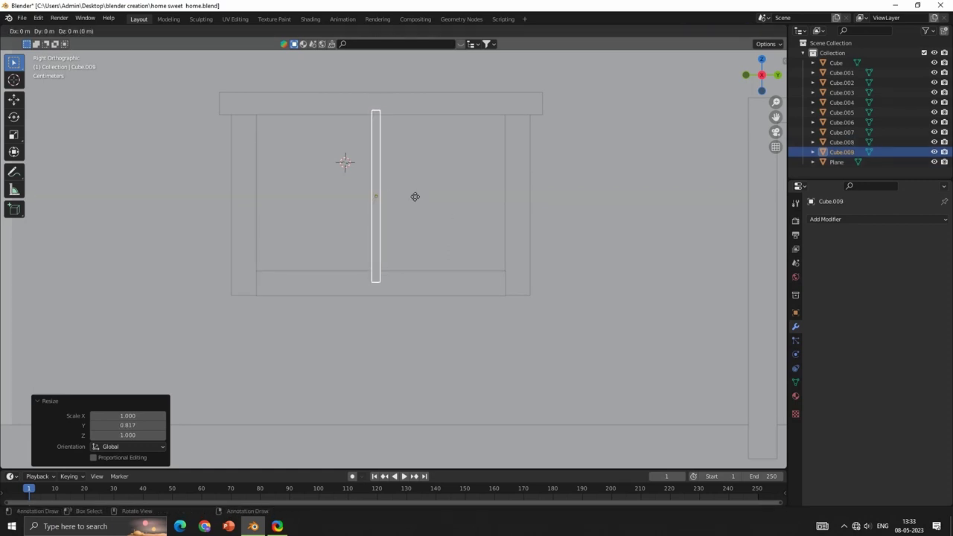
text(90)
key(Return)
key(s)
click(436, 206)
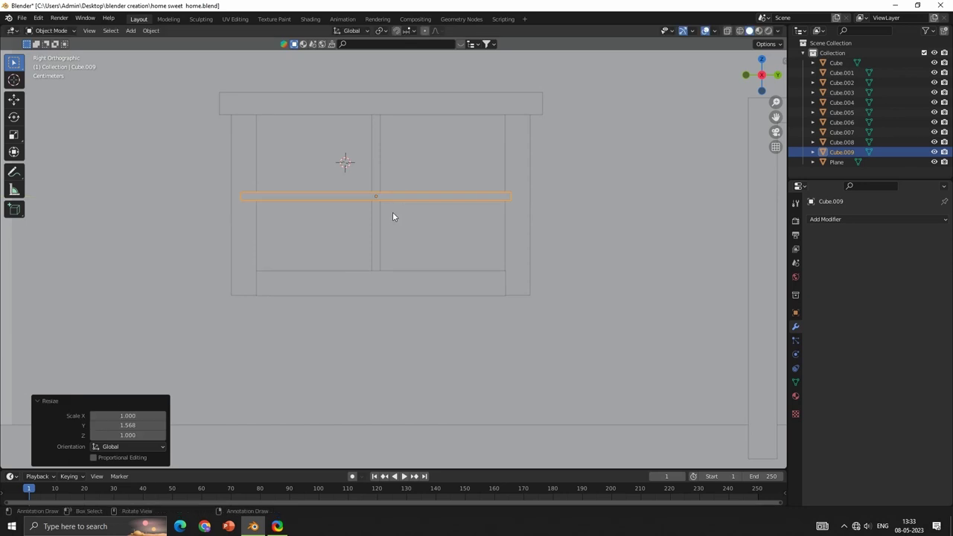
- Move both bars together into the frame, then shift the vertical bar along X to center it
click(410, 218)
click(402, 212)
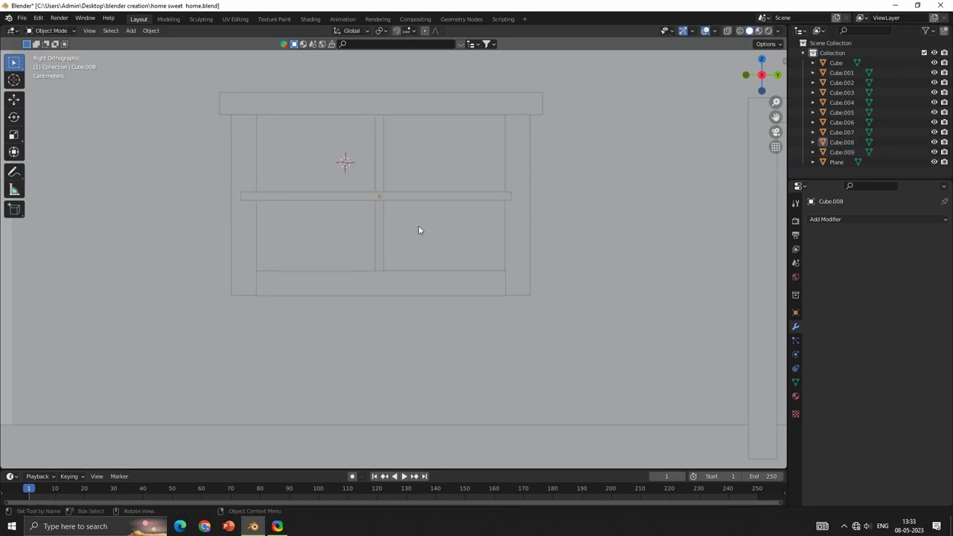
middle_drag(401, 212, 441, 243)
click(440, 243)
shift+click(471, 245)
key(g)
click(467, 268)
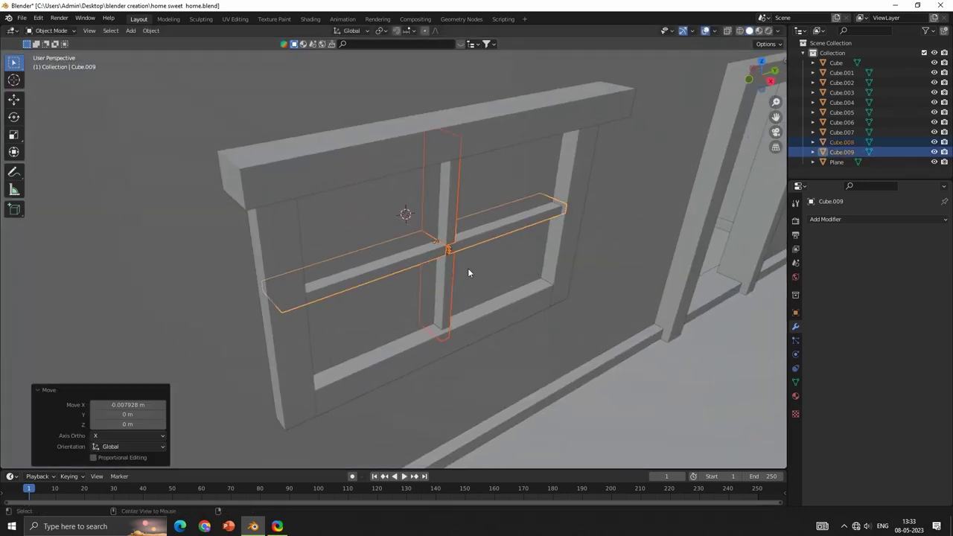
click(461, 258)
key(g)
key(x)
click(465, 260)
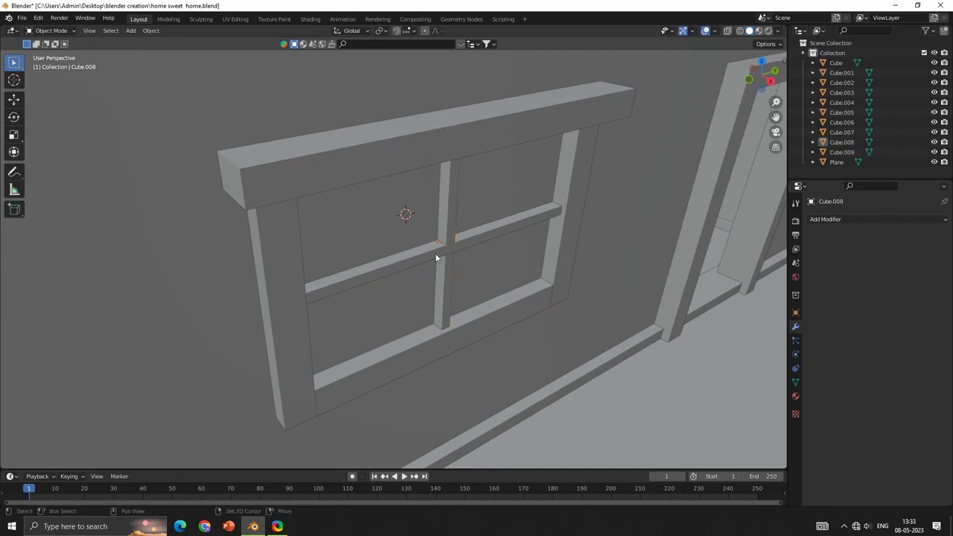
- Join the two bars into one object with Ctrl+J and save the file
shift+click(446, 264)
key(ctrl+j)
middle_drag(447, 264, 519, 307)
scroll(519, 308, down, 4)
key(ctrl+s)
middle_drag(518, 274, 458, 247)
mouse_move(387, 219)
middle_down()
mouse_move(425, 185)
mouse_move(408, 209)
middle_up()
scroll(405, 238, up, 4)
key(shift+a)
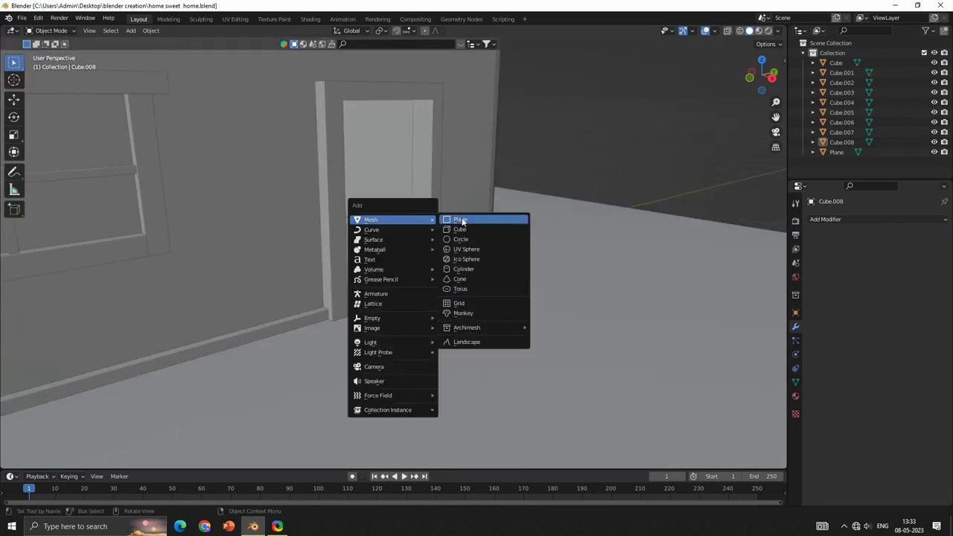
- Add a cube at the door and flatten it along Z and X into a thin slab
click(460, 229)
key(s)
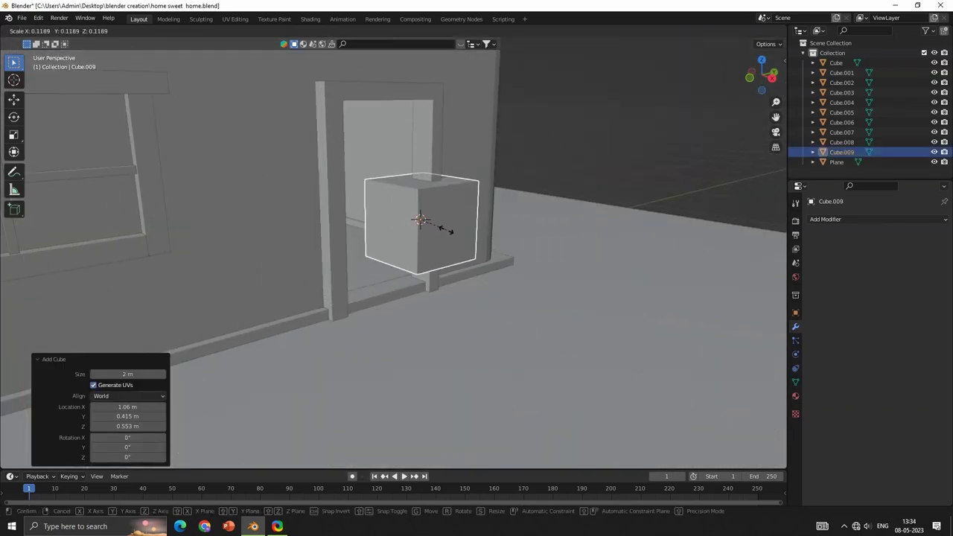
key(z)
click(488, 233)
key(s)
key(x)
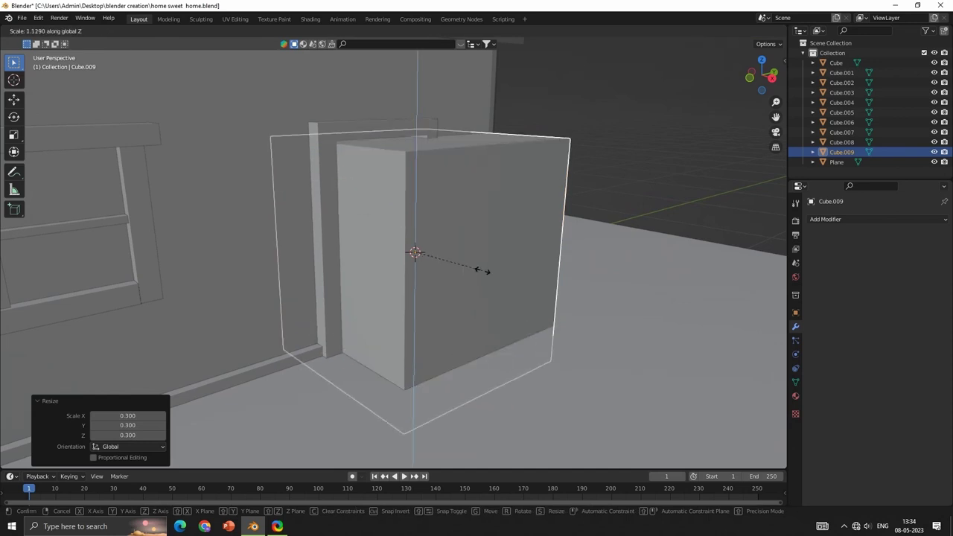
click(421, 251)
key(g)
key(x)
click(424, 253)
key(s)
key(x)
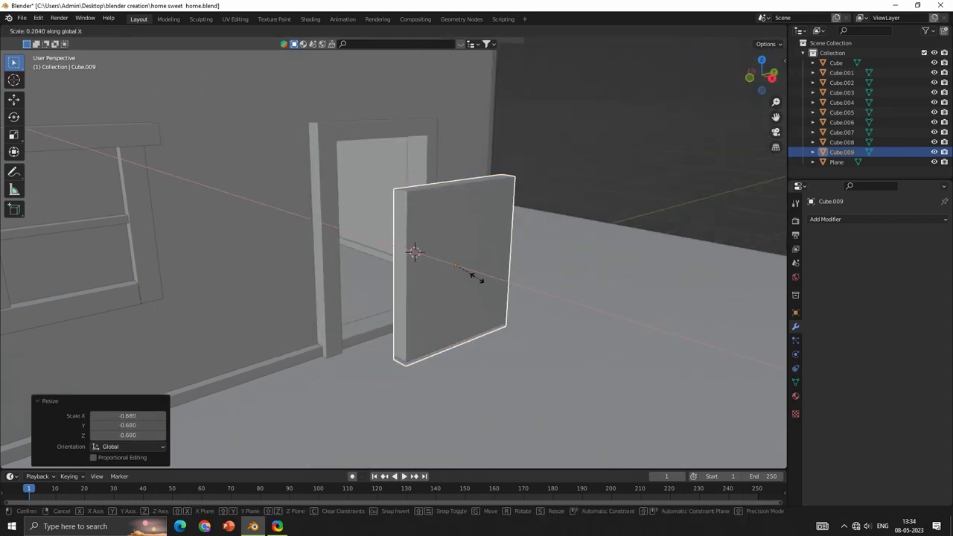
click(506, 288)
- Rotate the slab 90° about Z with rz90 and scale it down
text(rz90)
key(Return)
key(s)
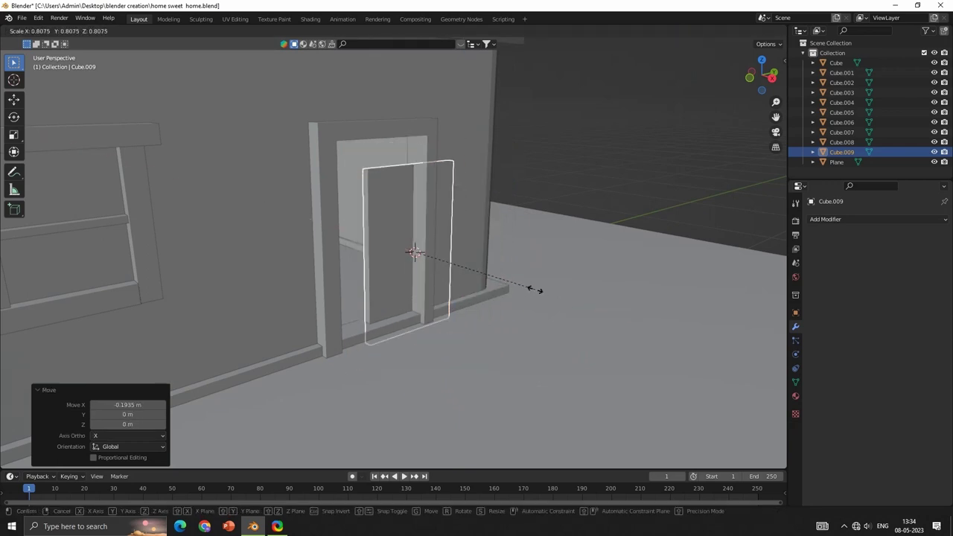
click(552, 288)
key(x)
click(550, 270)
- Centre the slab in the doorway along Y and scale it up to door height
mouse_move(550, 270)
middle_down()
mouse_move(563, 318)
mouse_move(468, 259)
mouse_move(378, 263)
mouse_move(447, 238)
middle_up()
key(KP_3)
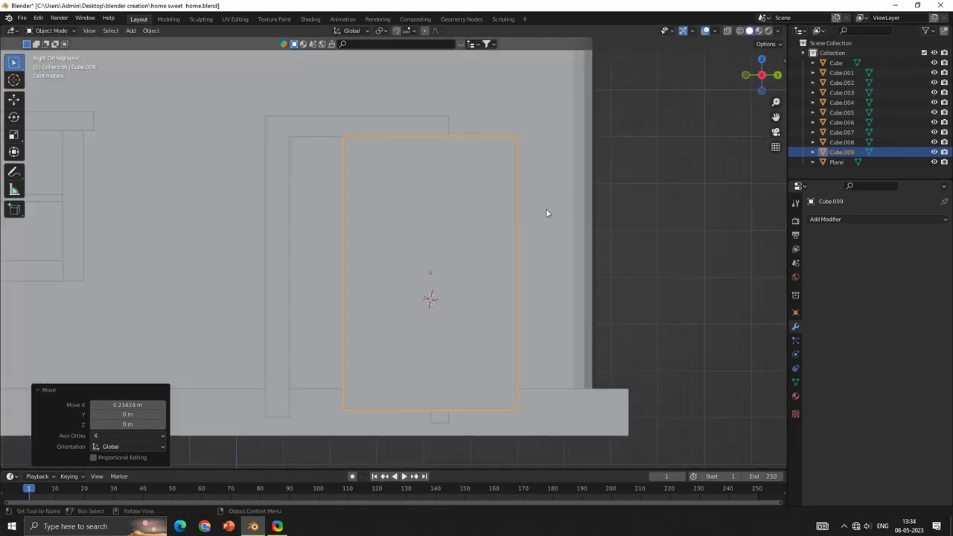
key(g)
key(y)
click(507, 220)
key(s)
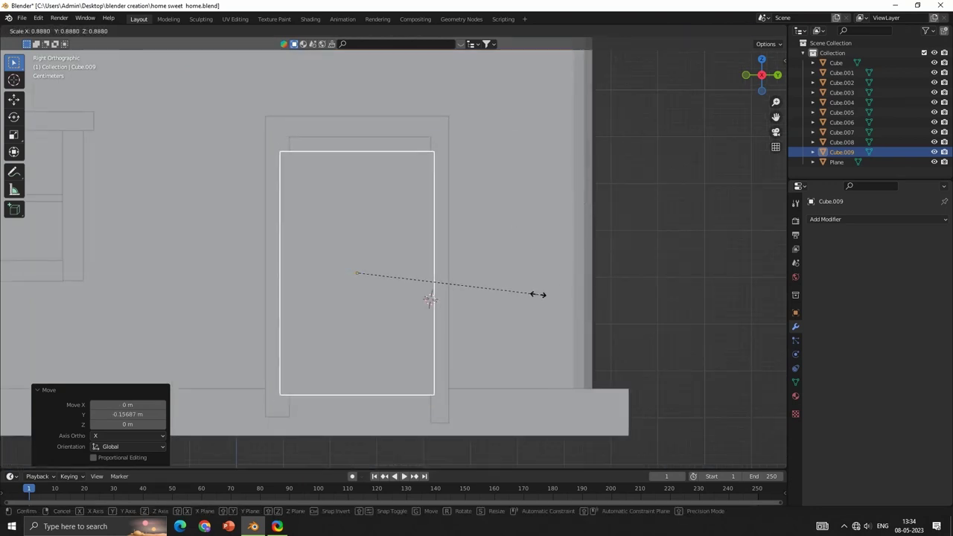
click(522, 289)
key(s)
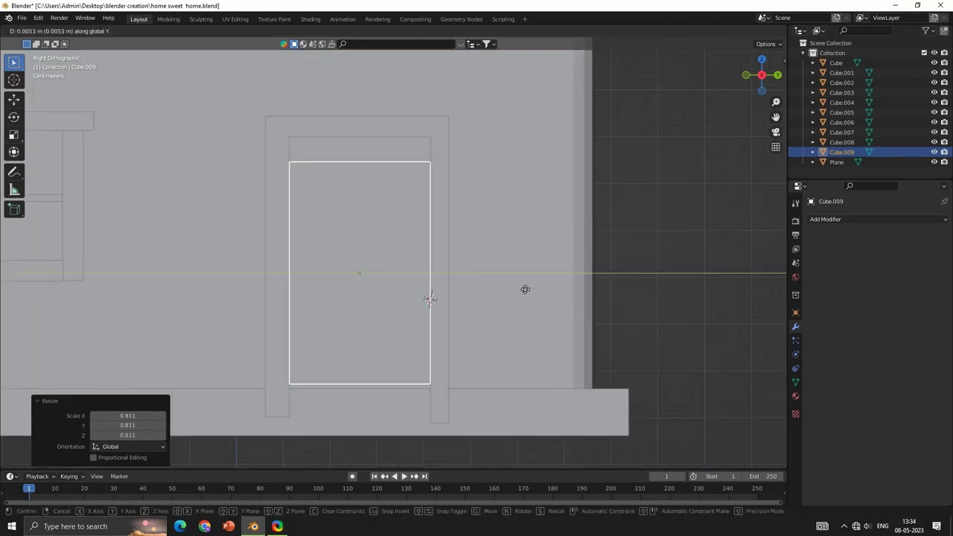
click(514, 256)
click(548, 254)
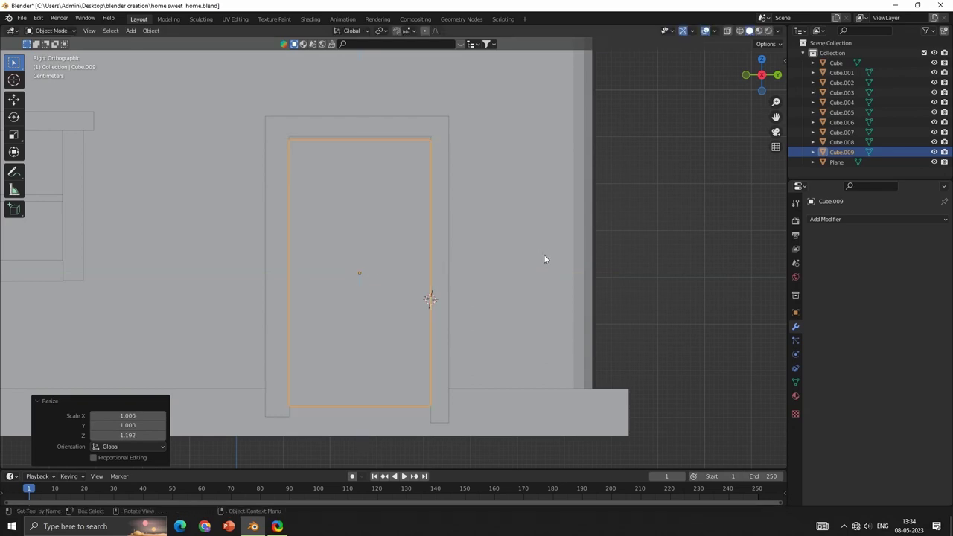
key(g)
click(505, 255)
- Slide the door along X until it sits inside the frame
middle_drag(504, 256, 573, 284)
key(g)
key(x)
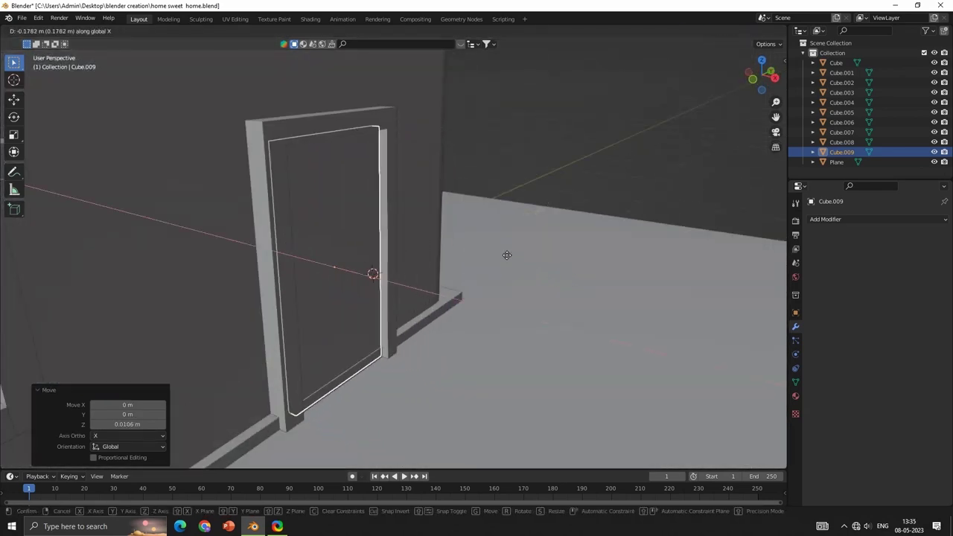
click(509, 254)
key(g)
key(x)
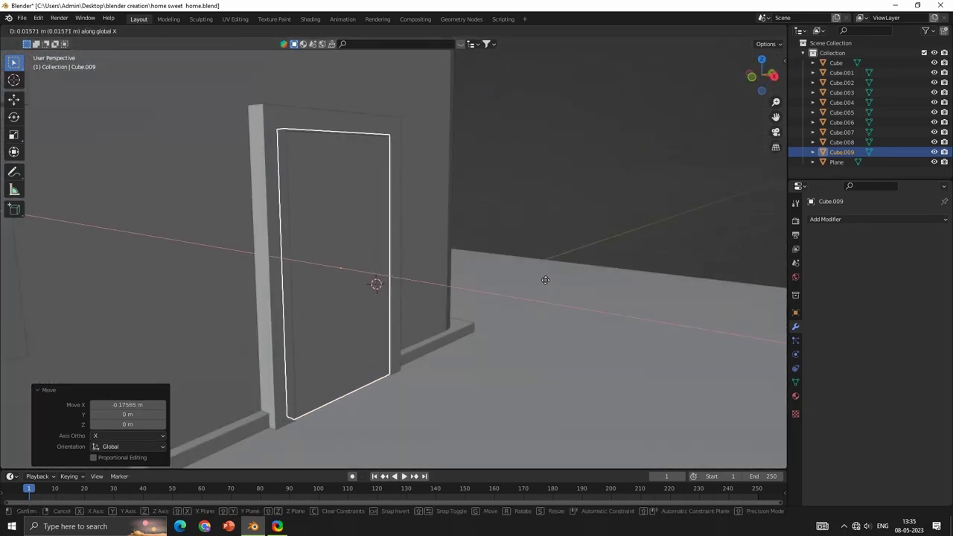
click(436, 270)
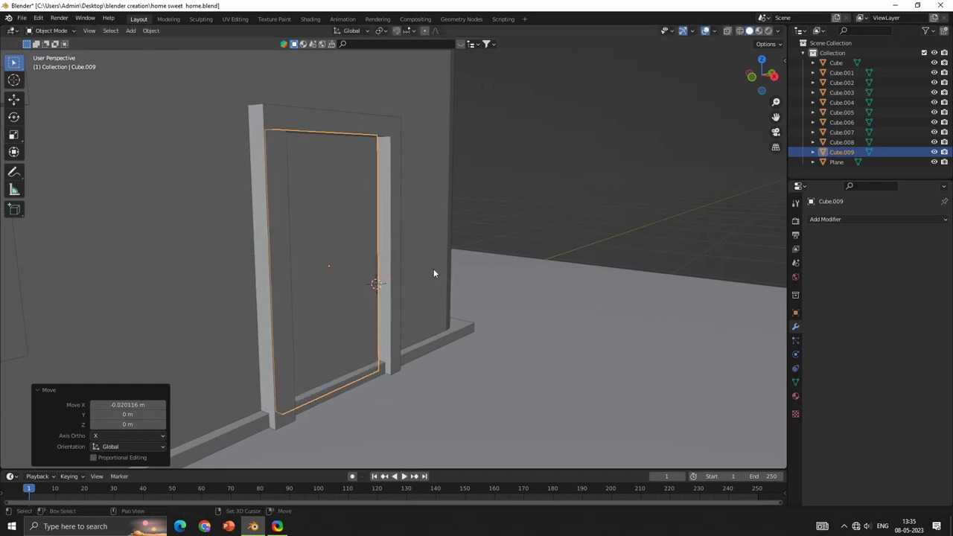
mouse_move(436, 270)
middle_down()
mouse_move(497, 292)
mouse_move(434, 263)
mouse_move(439, 277)
middle_up()
- Bevel all edges of the door slab in Edit Mode
key(Tab)
key(a)
middle_drag(519, 284, 425, 263)
key(alt+a)
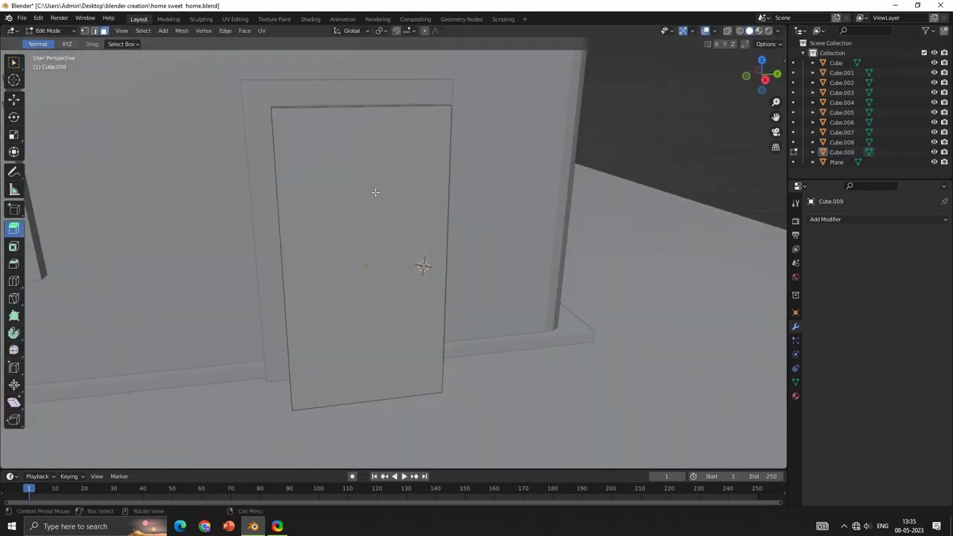
key(a)
key(ctrl+b)
click(432, 241)
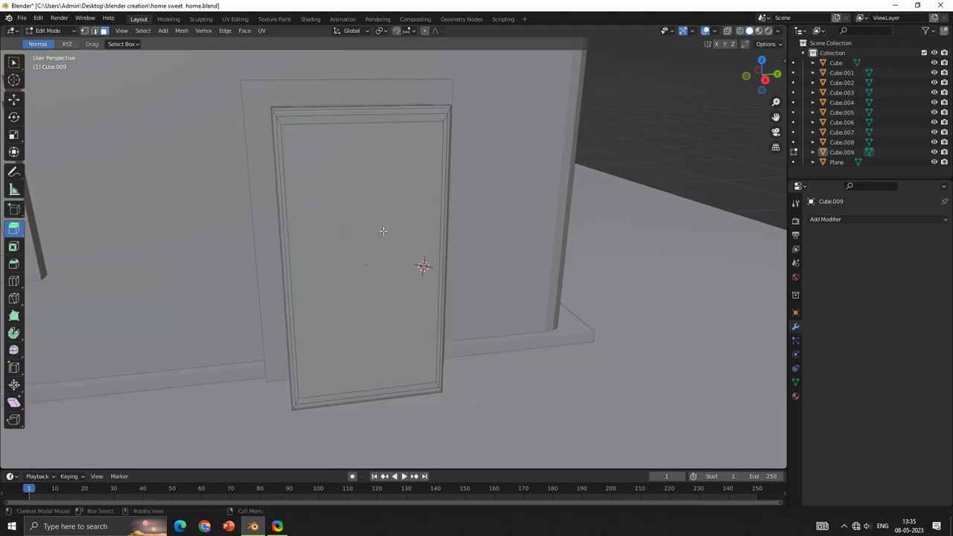
- Inset the door's front face into a thin border, then return to Object Mode
click(425, 259)
middle_drag(425, 260, 324, 272)
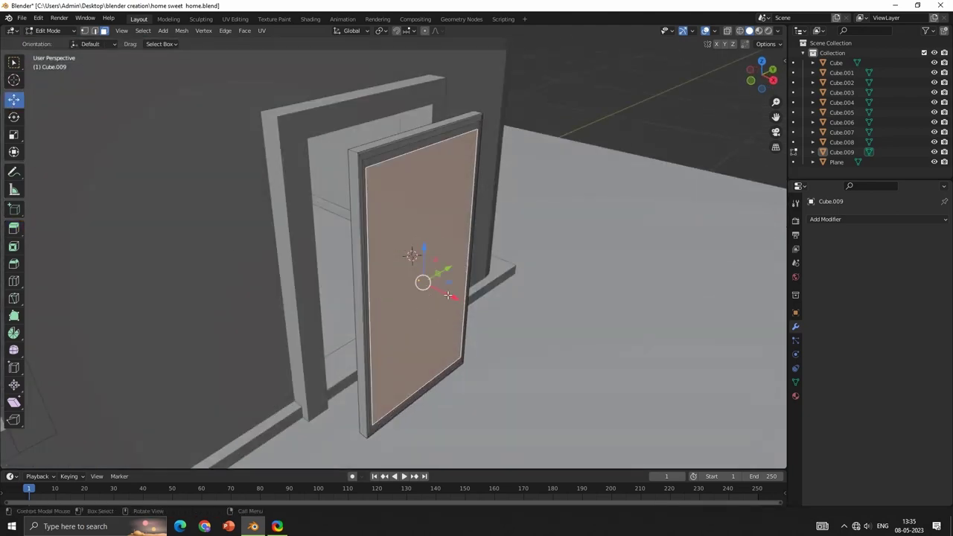
drag(446, 295, 459, 291)
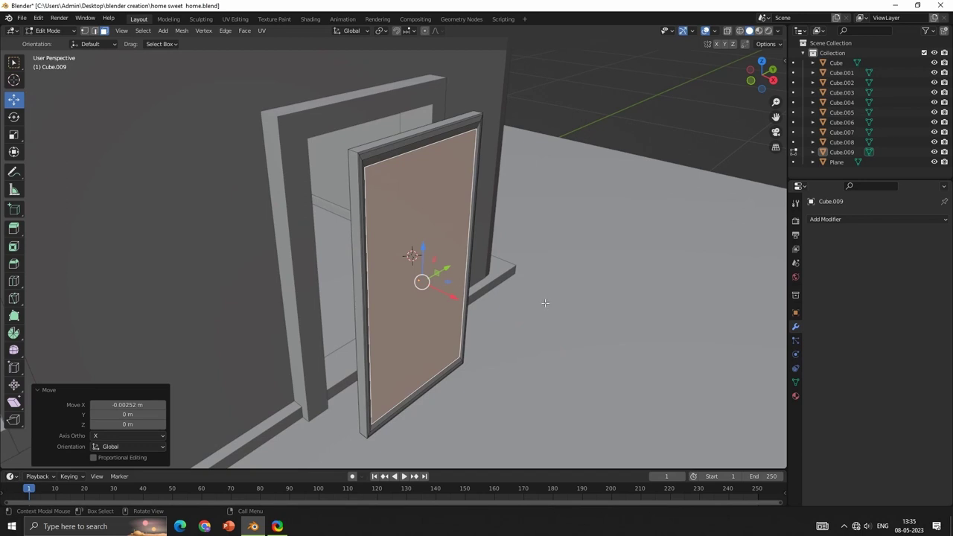
key(i)
click(489, 290)
key(ctrl+z)
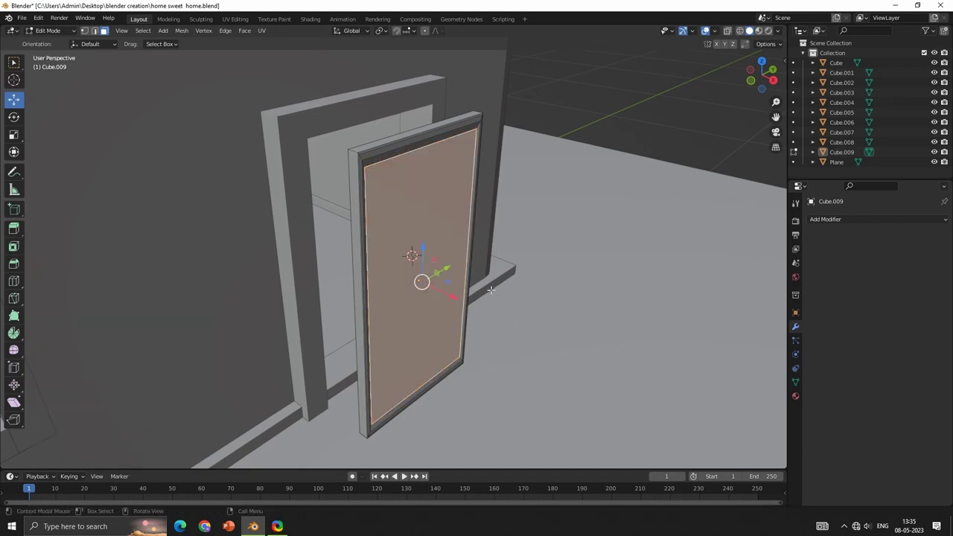
middle_drag(490, 290, 22, 264)
mouse_move(436, 289)
mouse_down()
mouse_move(431, 284)
mouse_move(499, 304)
mouse_up()
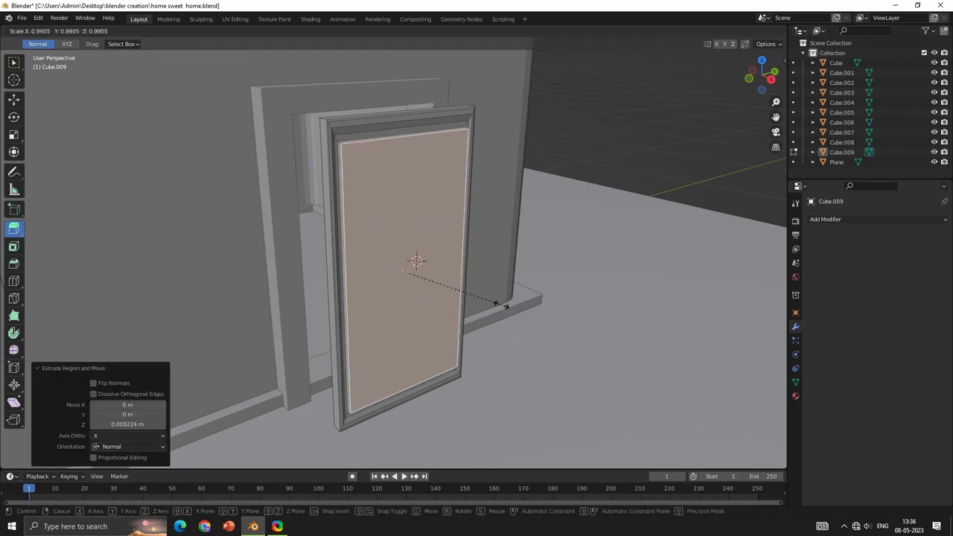
key(Tab)
- Move the door along X into the frame and scale it slightly smaller
click(395, 284)
key(g)
key(x)
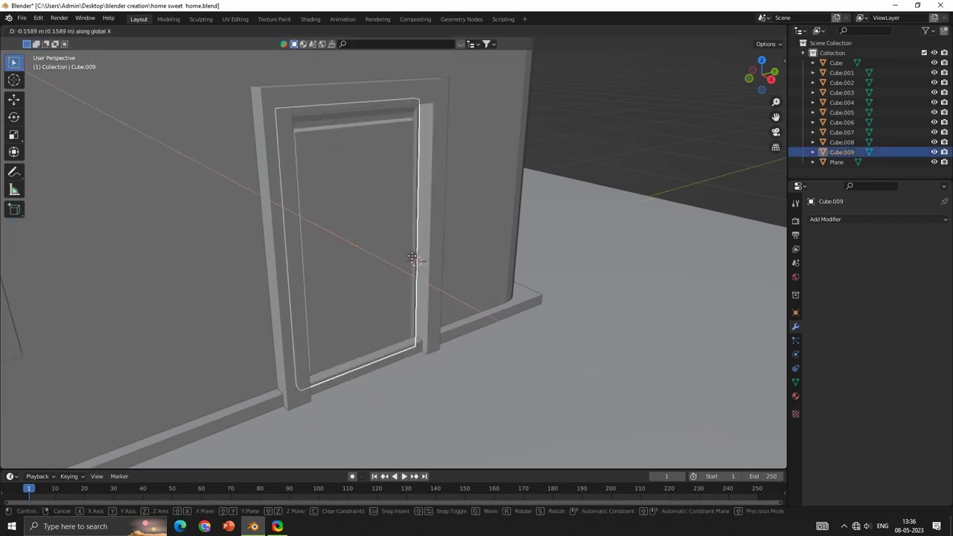
click(442, 266)
key(s)
click(491, 298)
key(s)
key(z)
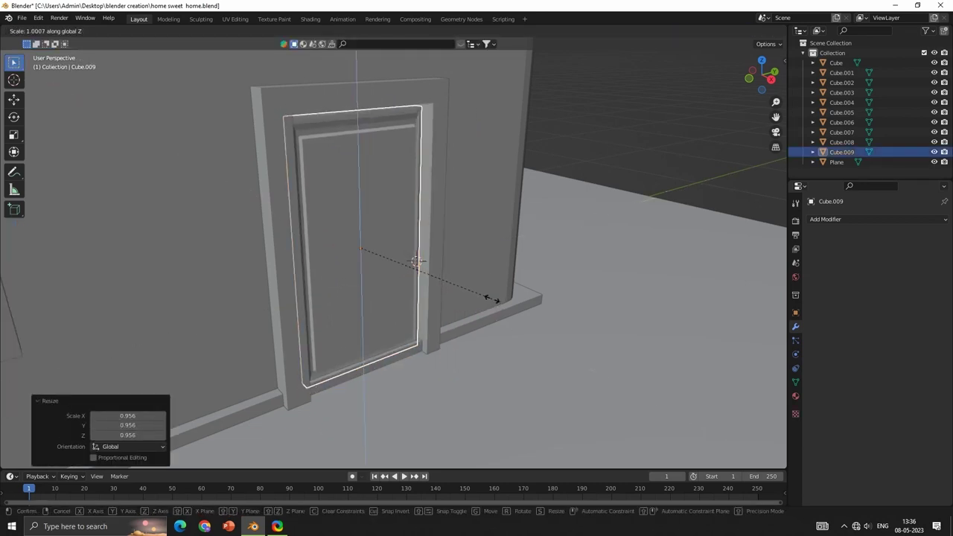
key(Escape)
key(g)
key(x)
click(439, 283)
- Shift the door along X and raise it slightly along Z
key(r)
key(z)
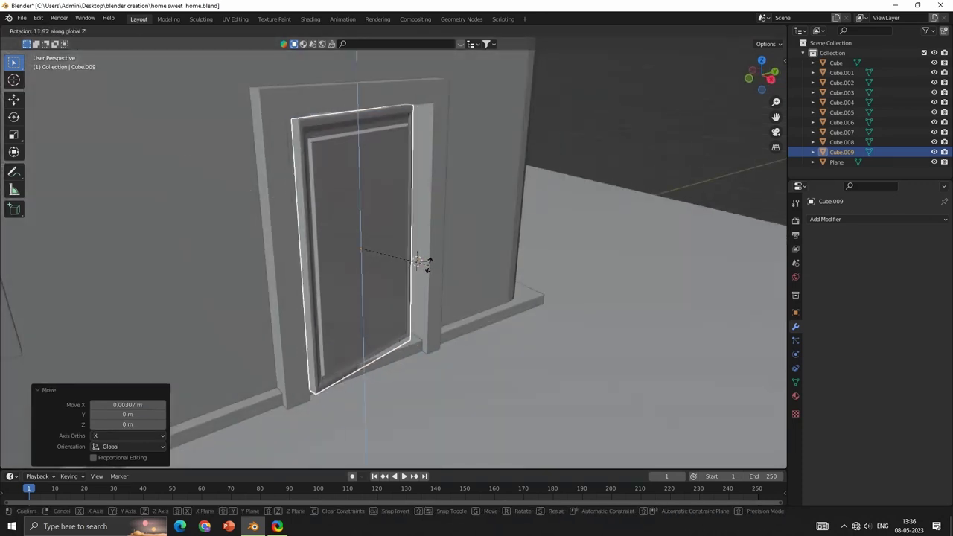
key(Escape)
key(g)
key(x)
click(461, 276)
key(g)
key(z)
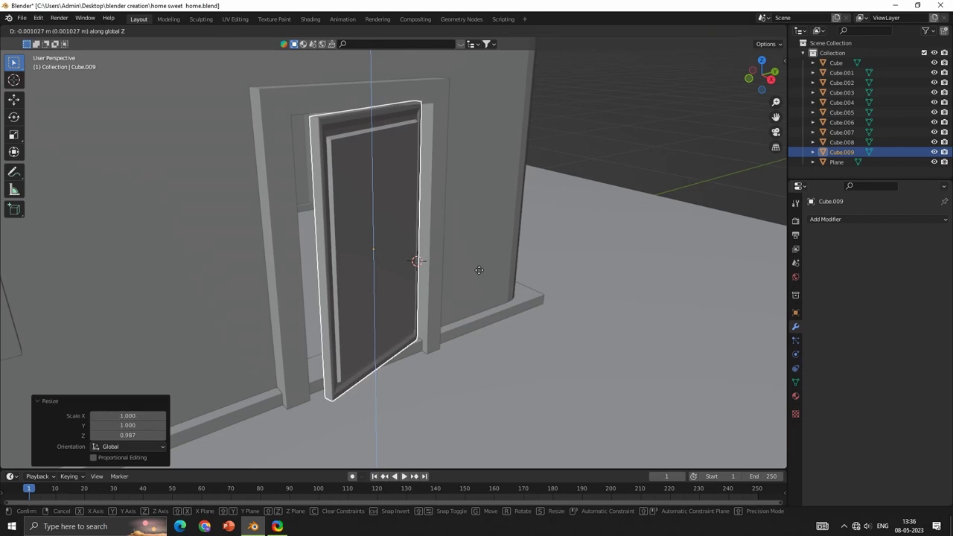
click(478, 272)
- Set the door's Y position and height, finalize its X placement, and deselect it
mouse_move(478, 273)
middle_down()
mouse_move(461, 260)
mouse_move(477, 280)
middle_up()
key(g)
key(y)
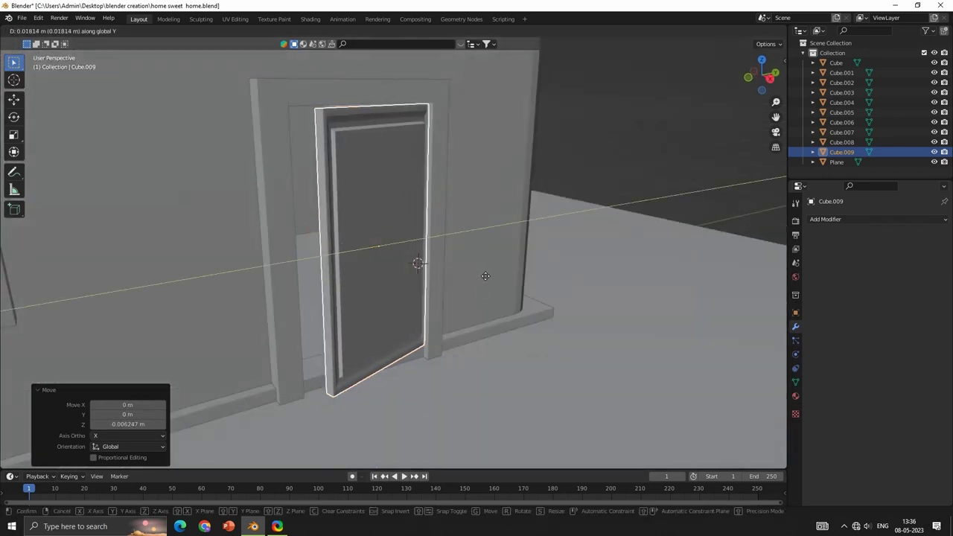
click(483, 276)
key(s)
key(z)
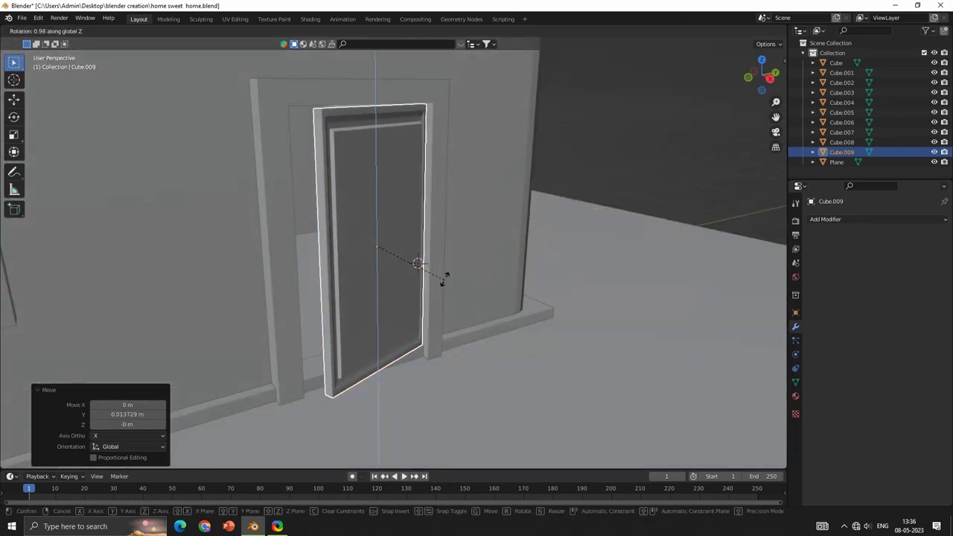
click(444, 275)
key(g)
key(x)
click(419, 283)
mouse_move(419, 283)
middle_down()
mouse_move(437, 296)
mouse_move(438, 246)
mouse_move(414, 259)
mouse_move(453, 259)
mouse_move(469, 275)
mouse_move(349, 246)
mouse_move(404, 272)
middle_up()
click(438, 296)
- Place the cursor on the door, save, and add a small sphere as the doorknob
shift+right_click(350, 245)
key(ctrl+s)
key(shift+a)
click(391, 277)
key(s)
click(350, 247)
scroll(405, 272, up, 5)
key(s)
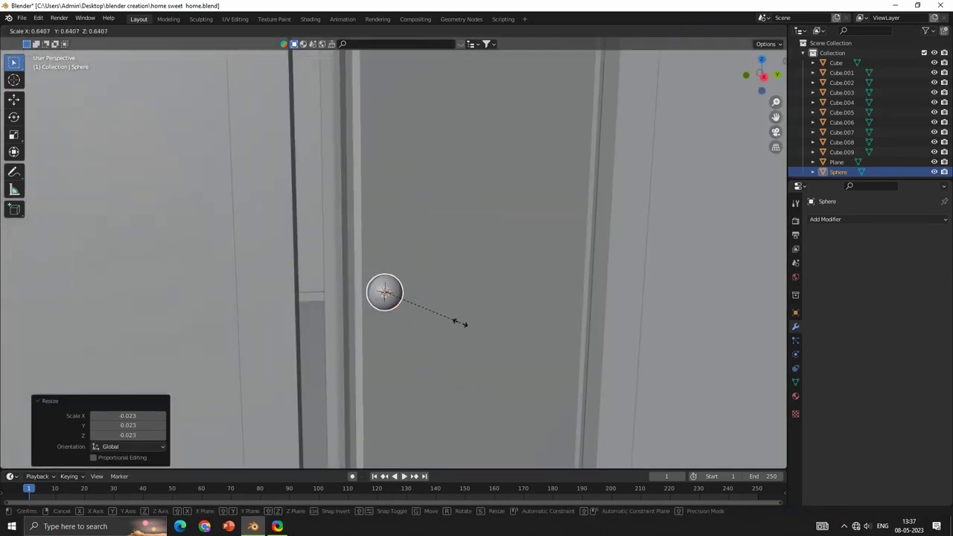
right_click(392, 293)
click(391, 293)
- Move the doorknob sphere vertically onto the door and deselect it to check placement
key(g)
key(z)
click(493, 276)
scroll(493, 276, down, 5)
key(g)
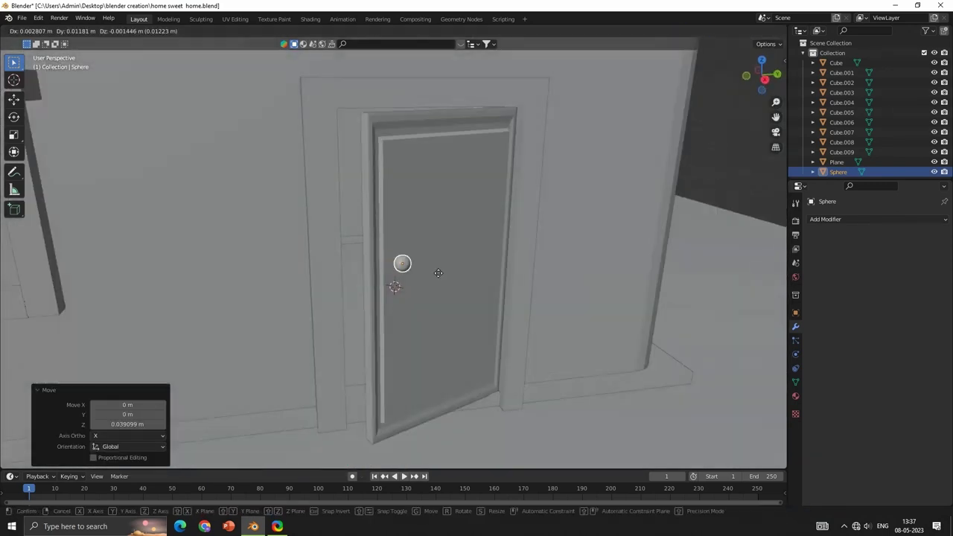
click(433, 293)
scroll(433, 293, down, 2)
middle_drag(433, 293, 495, 333)
click(493, 332)
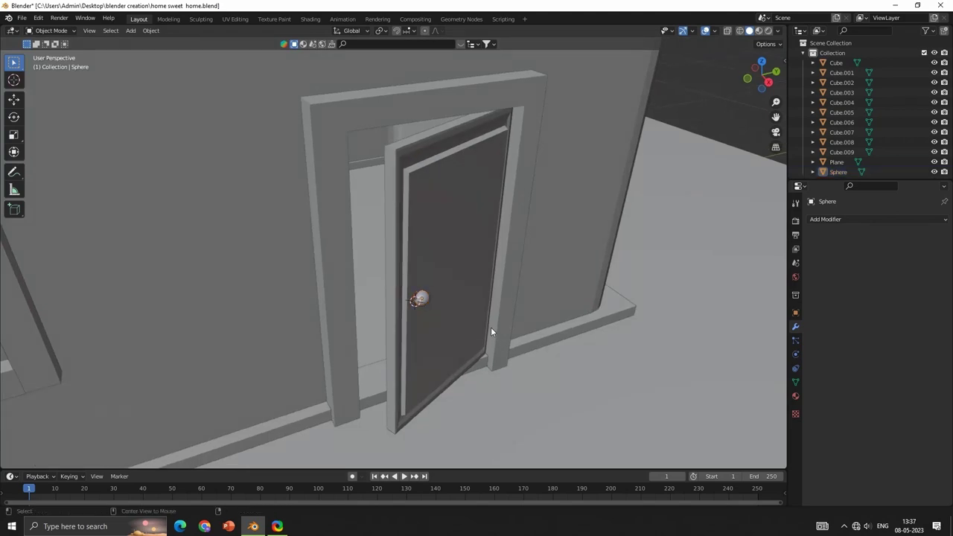
scroll(456, 312, up, 2)
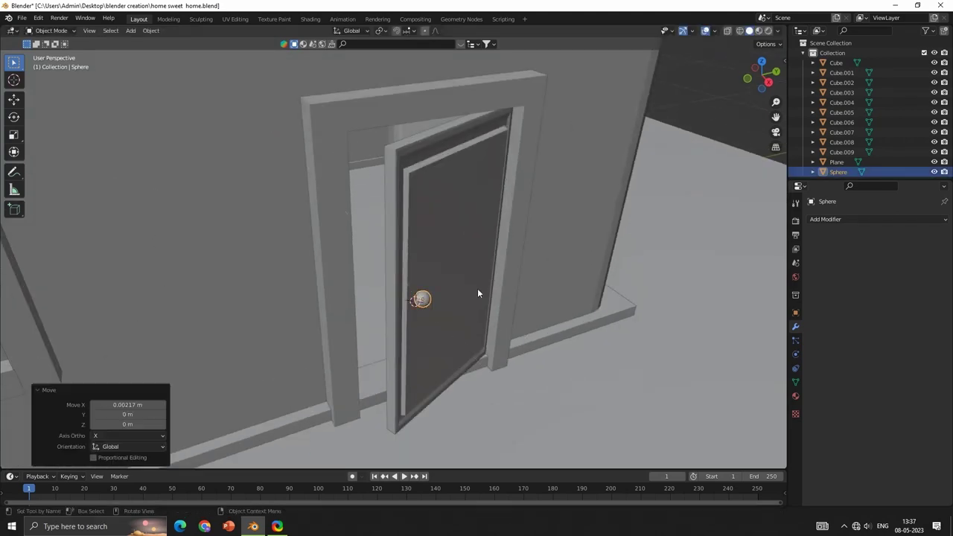
- Save the house file and orbit out to view the whole house
key(ctrl+s)
mouse_move(477, 288)
middle_down()
mouse_move(491, 355)
mouse_move(538, 252)
middle_up()
scroll(539, 253, down, 4)
middle_drag(466, 265, 447, 287)
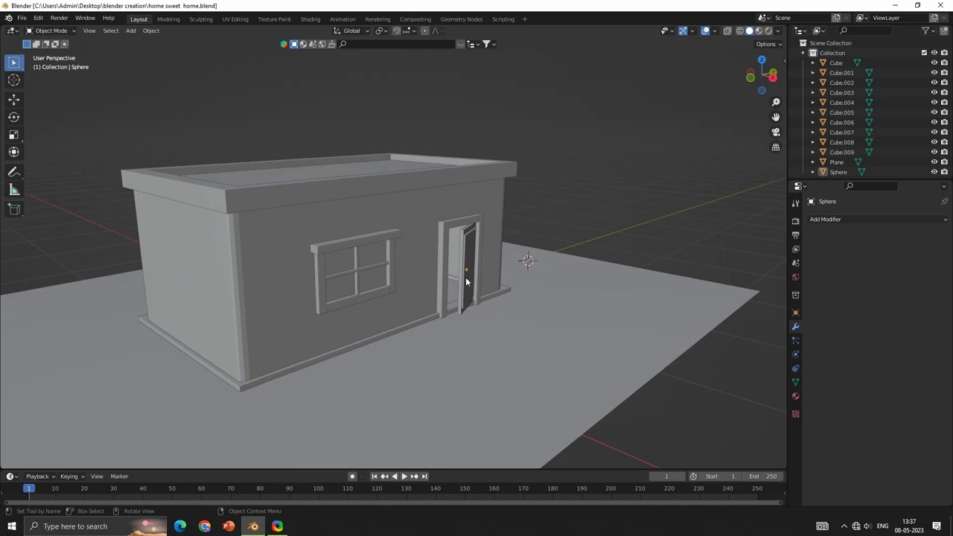
mouse_move(465, 281)
middle_down()
mouse_move(291, 282)
mouse_move(366, 289)
middle_up()
- Add a cylinder and raise its vertex count for smoother sides
key(shift+a)
click(405, 351)
key(s)
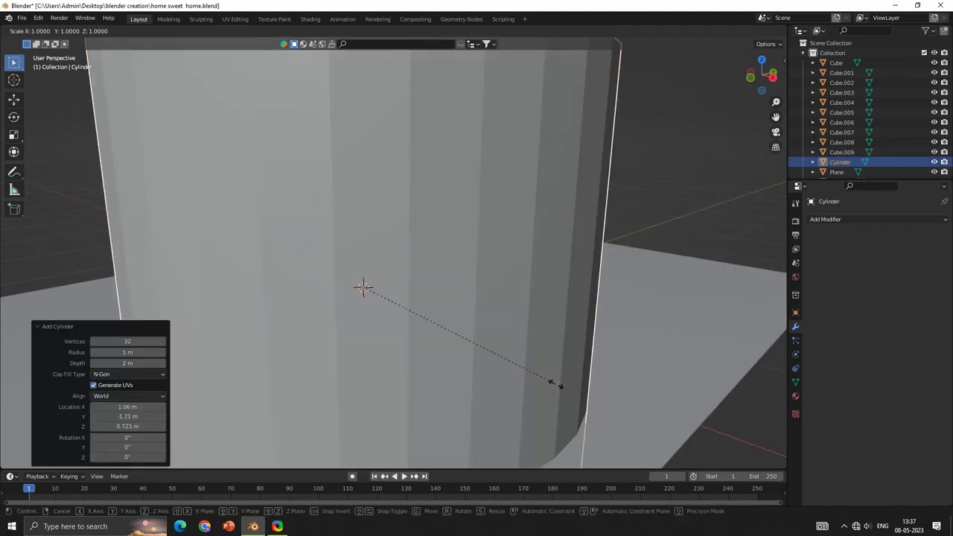
key(Escape)
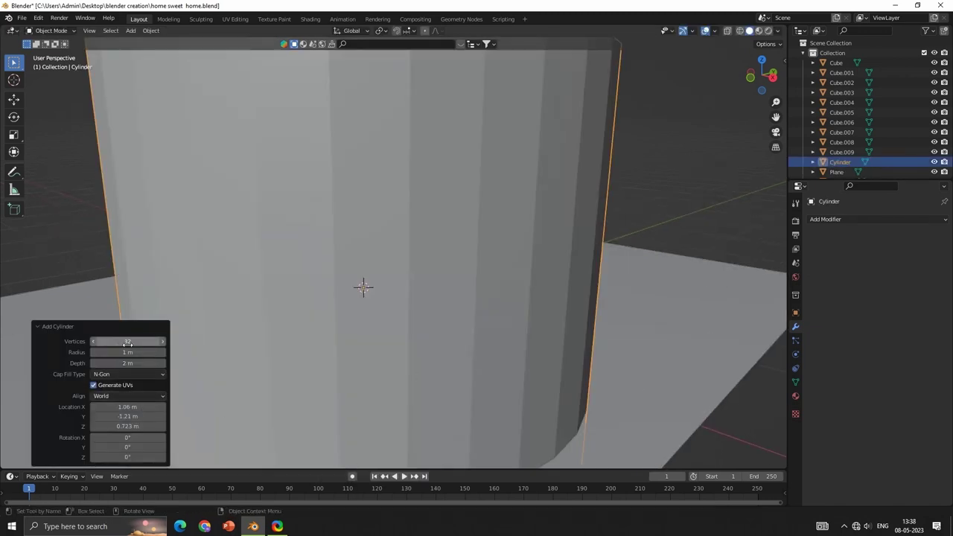
mouse_move(127, 343)
mouse_down()
mouse_move(145, 345)
mouse_move(96, 352)
mouse_move(97, 362)
mouse_move(131, 352)
mouse_up()
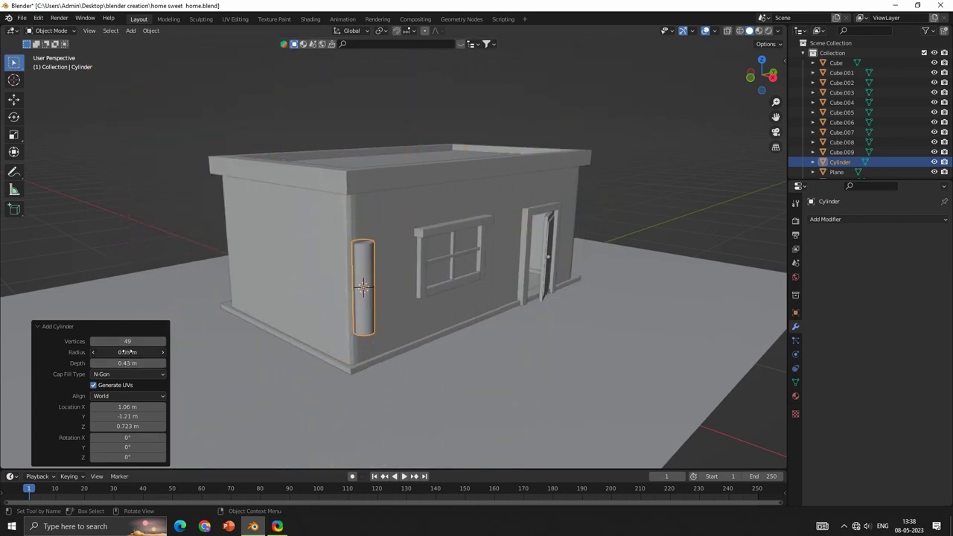
middle_drag(387, 314, 421, 322)
- Shrink the cylinder to 0.690 and slide it along Y toward the house corner
key(s)
click(412, 323)
key(g)
key(y)
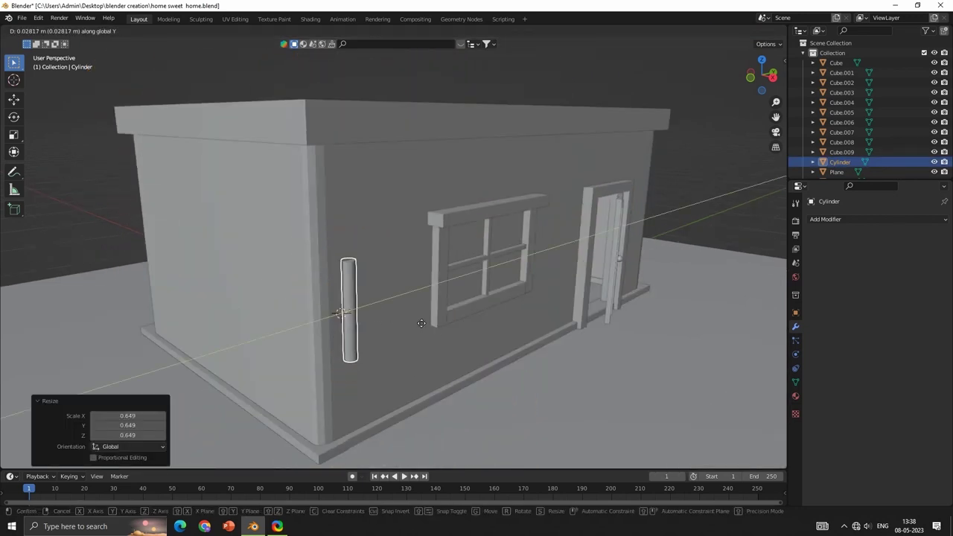
click(427, 327)
key(s)
click(446, 348)
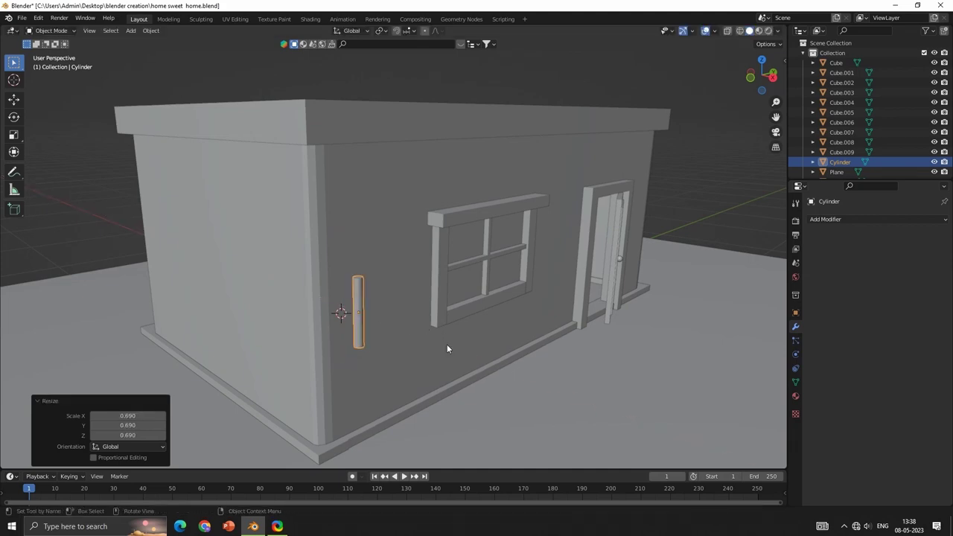
- Stretch the cylinder along Z into a tall, thin pole of height 1.805
key(s)
key(z)
click(548, 308)
mouse_move(549, 309)
middle_down()
mouse_move(560, 341)
mouse_move(536, 343)
middle_up()
key(s)
key(z)
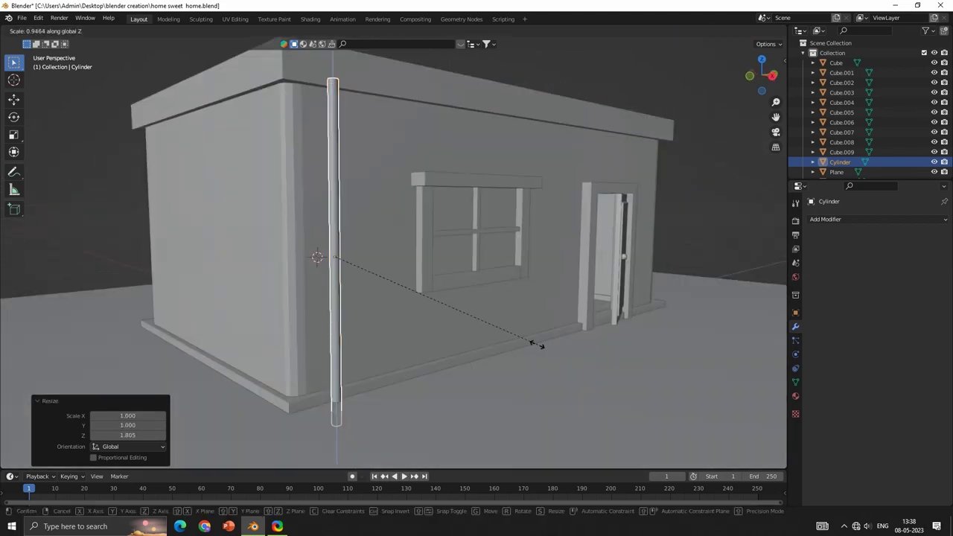
click(518, 329)
- Nudge the pole vertically and shift it along X toward the corner wall
key(g)
key(z)
click(477, 281)
mouse_move(477, 282)
middle_down()
mouse_move(531, 334)
mouse_move(538, 355)
mouse_move(521, 351)
middle_up()
key(g)
key(y)
key(x)
click(519, 327)
key(g)
key(x)
click(544, 353)
scroll(521, 351, up, 3)
- Check the pole's fit at the wall corner in wireframe, then return to solid shading
click(420, 302)
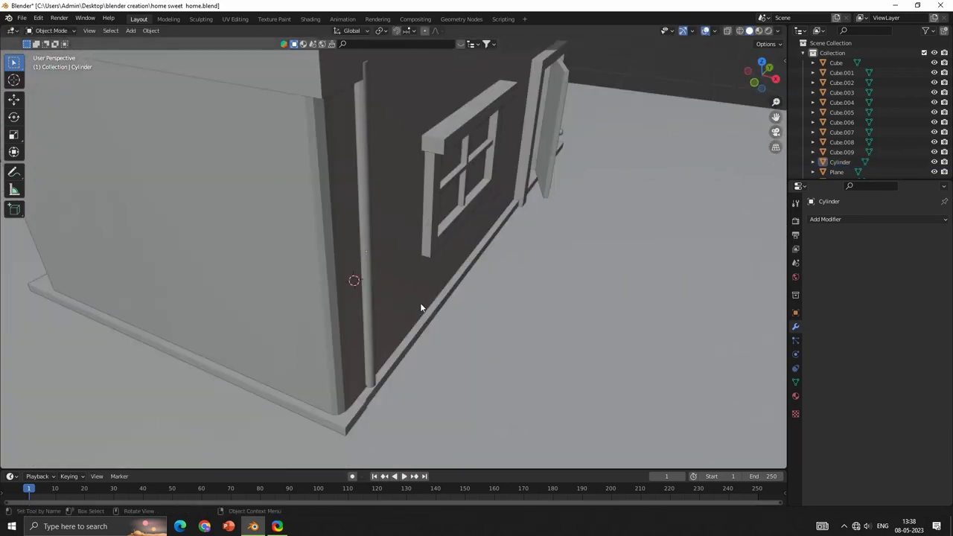
middle_drag(420, 303, 524, 297)
key(shift+z)
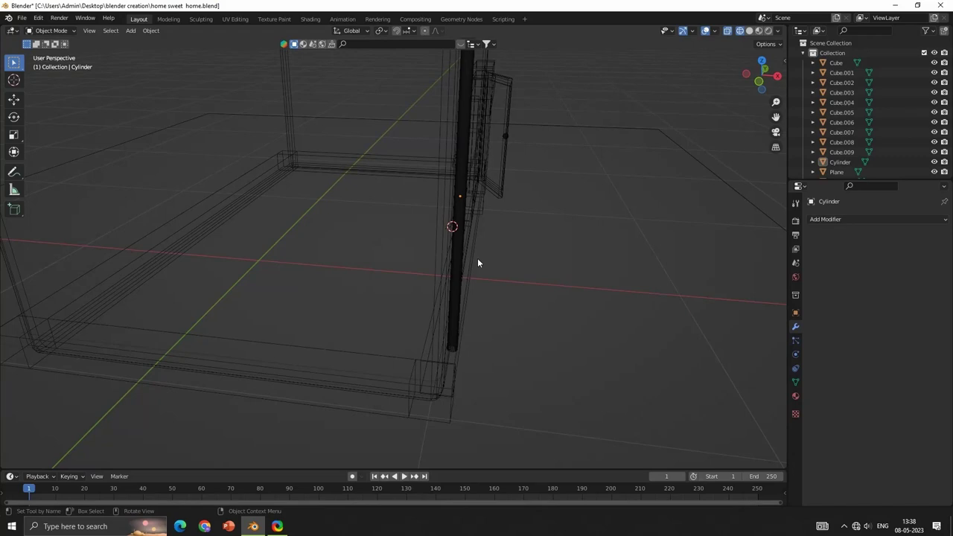
key(z)
click(521, 259)
- Slide the drainpipe along X to tuck it tightly against the house corner
click(454, 238)
key(g)
key(x)
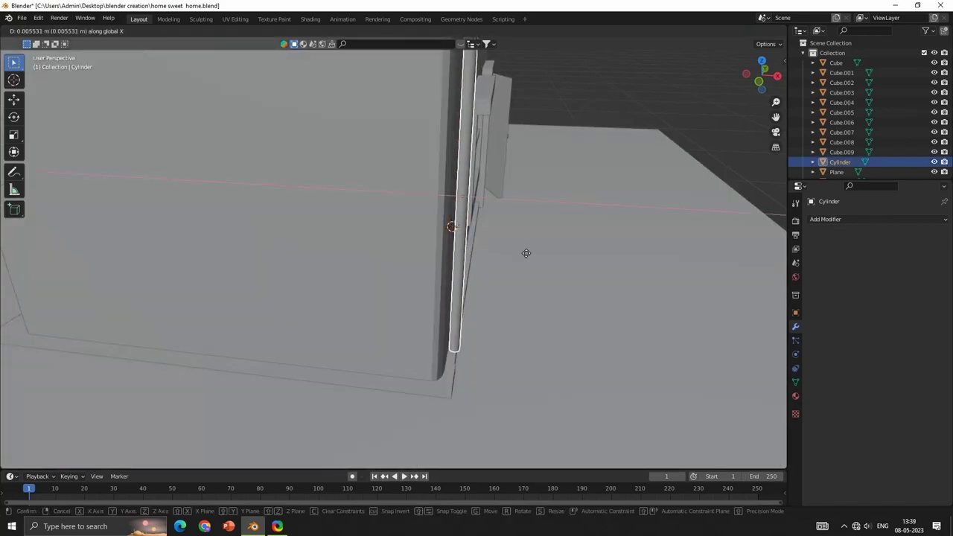
click(525, 253)
mouse_move(525, 253)
middle_down()
mouse_move(515, 335)
mouse_move(588, 266)
mouse_move(526, 322)
middle_up()
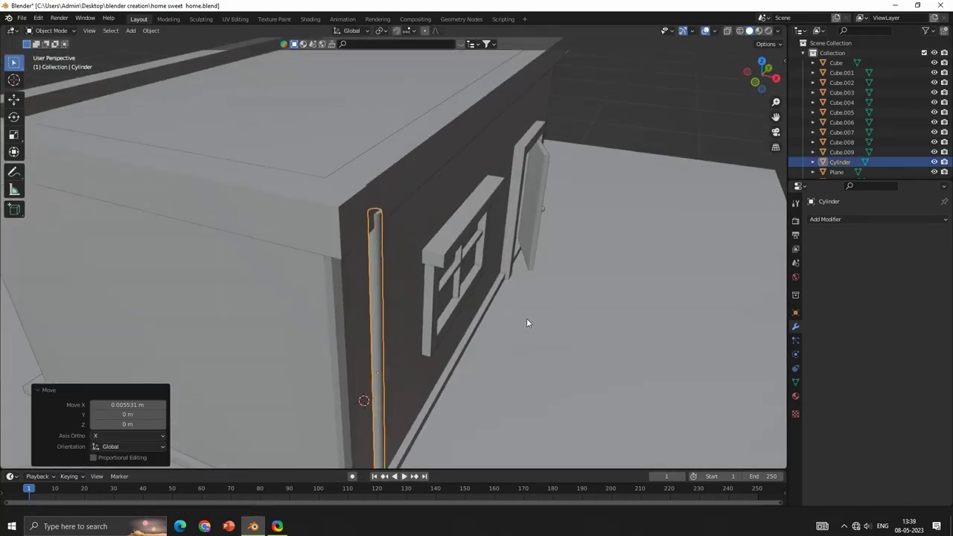
scroll(526, 323, down, 2)
click(409, 190)
- In Edit Mode, move the roof trim's side face along Y
key(Tab)
key(c)
key(Escape)
key(g)
key(y)
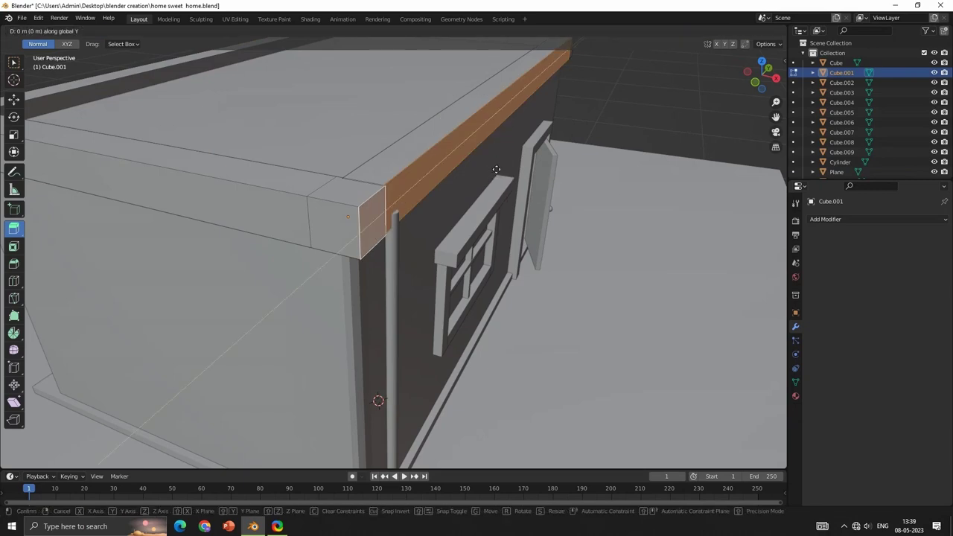
click(503, 171)
key(c)
key(Escape)
- Select the trim faces above the window wall and thin them to 0.711 along Z
middle_drag(471, 145, 448, 223)
click(412, 177)
key(c)
key(Escape)
key(s)
key(z)
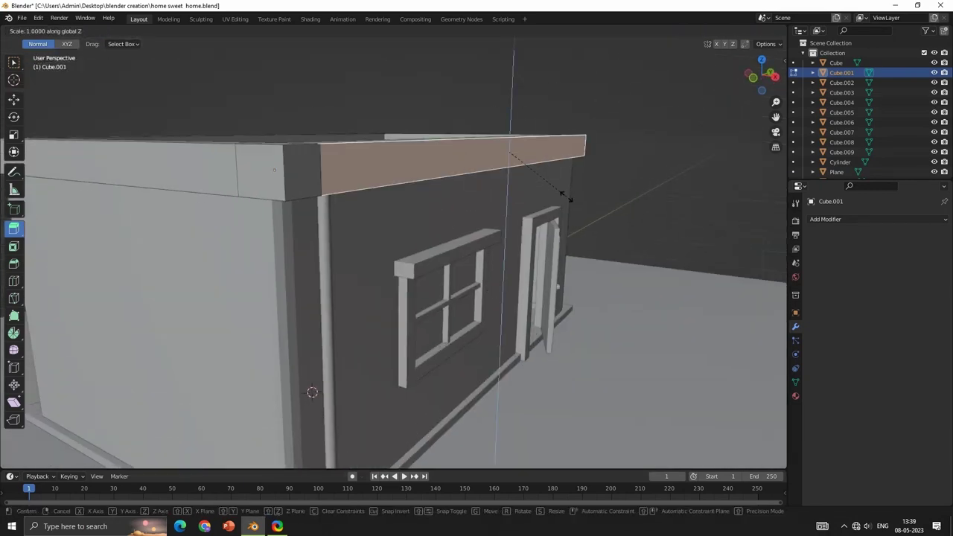
key(Escape)
key(c)
click(546, 154)
key(Escape)
key(s)
key(z)
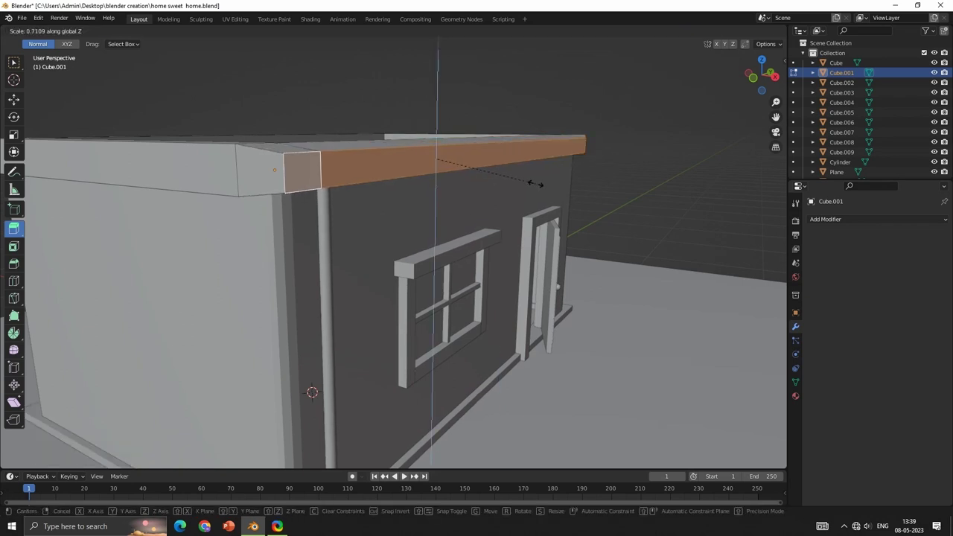
click(534, 184)
- Raise the thinned trim faces, including the trim's left end, along Z
key(c)
key(Escape)
key(g)
key(z)
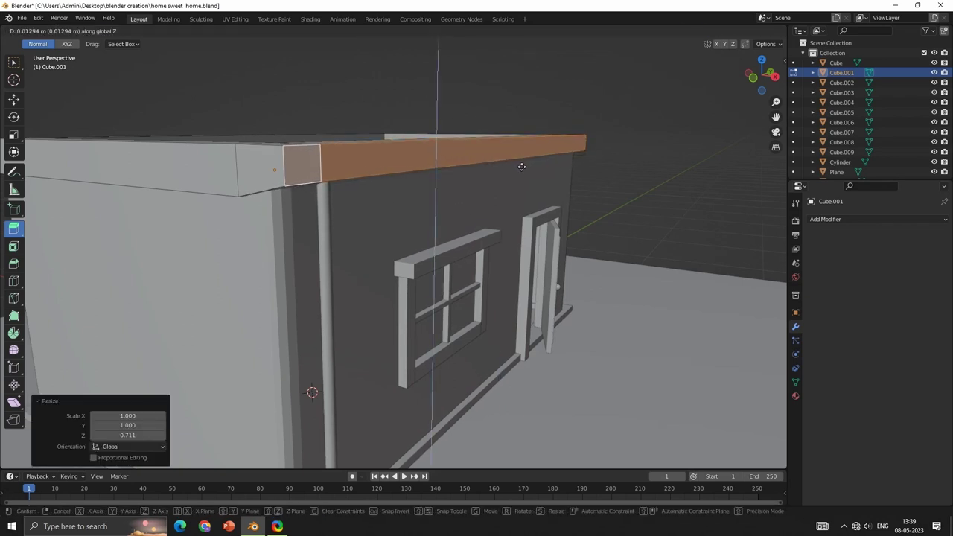
click(521, 167)
key(c)
middle_drag(240, 151, 255, 153)
click(255, 153)
key(Escape)
key(g)
key(z)
click(446, 215)
- Return to Object Mode and put the drainpipe cylinder into Edit Mode
key(c)
mouse_move(447, 215)
middle_down()
mouse_move(430, 168)
mouse_move(529, 141)
middle_up()
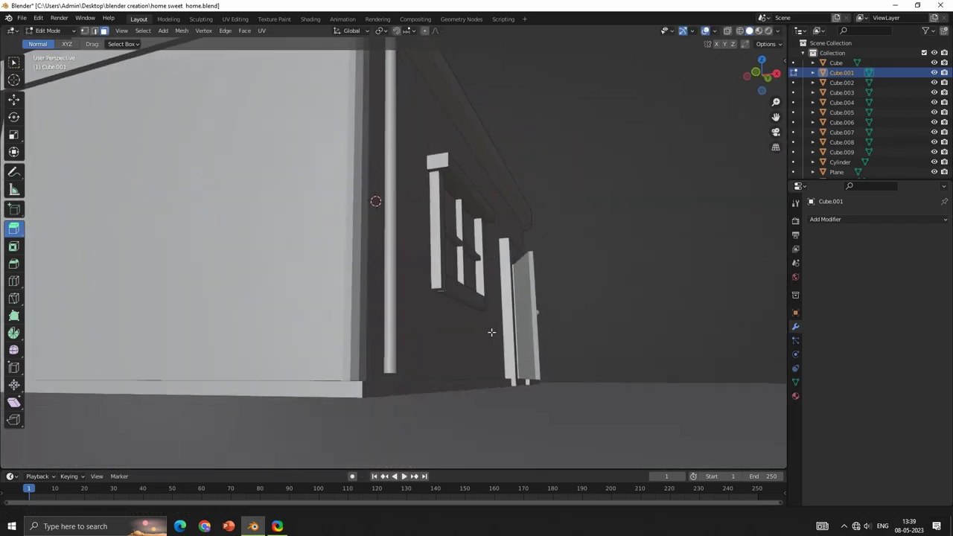
middle_drag(491, 332, 298, 329)
key(Tab)
mouse_move(444, 341)
middle_down()
mouse_move(525, 190)
mouse_move(428, 184)
mouse_move(452, 219)
mouse_move(476, 308)
mouse_move(464, 350)
mouse_move(359, 236)
middle_up()
click(428, 184)
key(Tab)
- Extrude the drainpipe's bottom face slightly and spin it into a bend
click(359, 236)
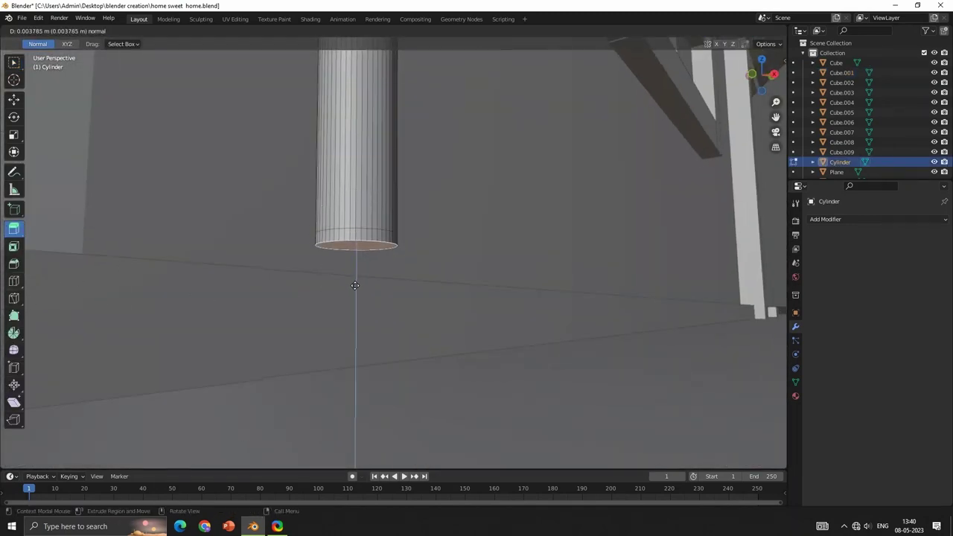
drag(355, 285, 356, 282)
mouse_move(258, 277)
middle_down()
mouse_move(349, 275)
mouse_move(349, 159)
middle_up()
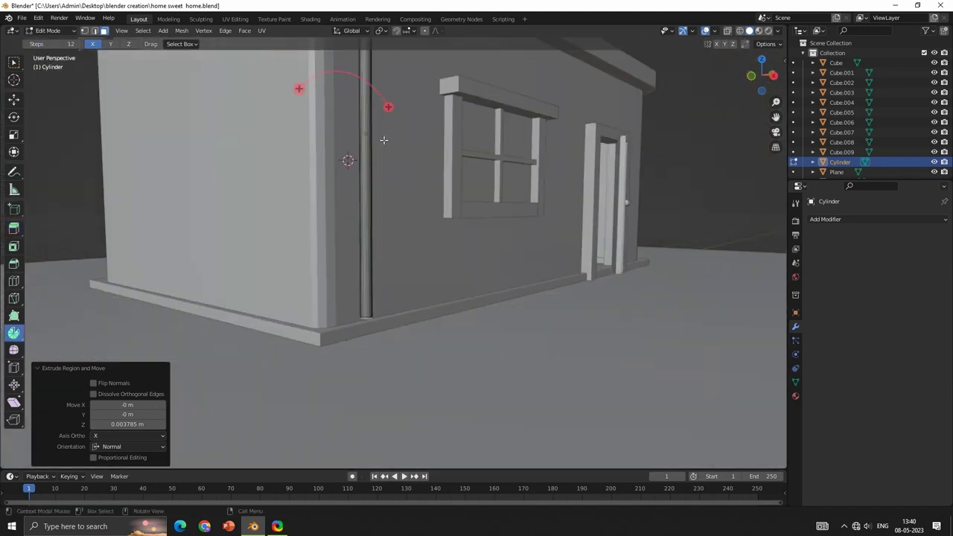
click(387, 106)
key(Escape)
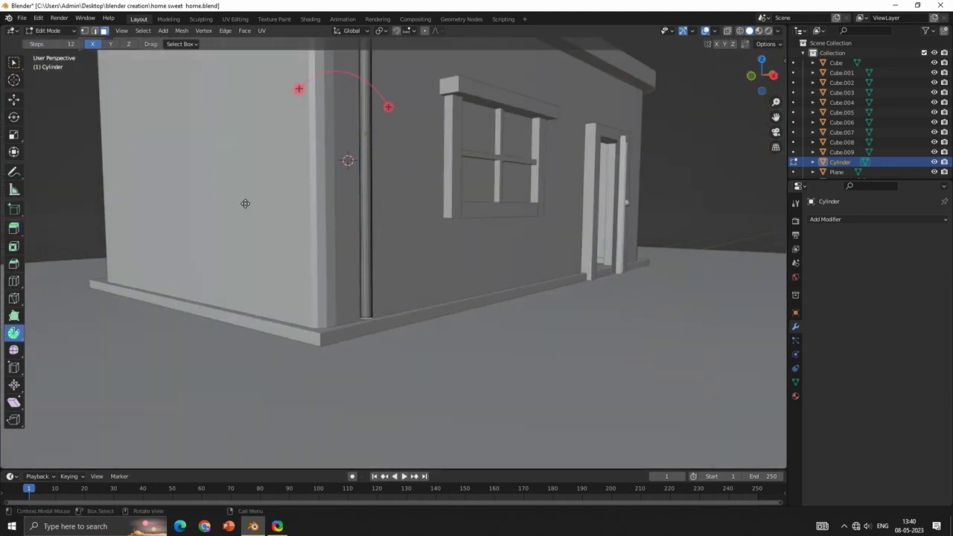
drag(393, 221, 397, 215)
- Tune the spin's angle and centre height and X position to shape the outward spout
scroll(394, 217, up, 8)
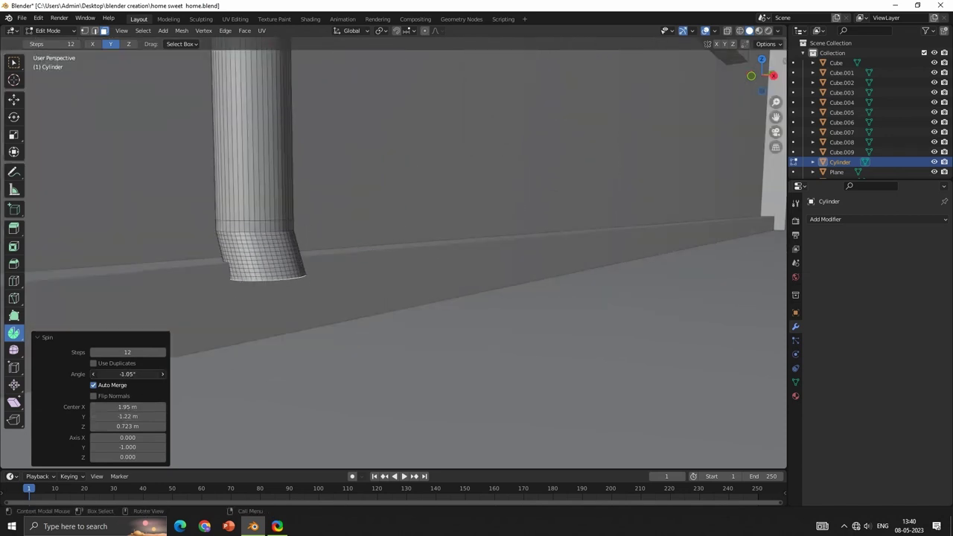
drag(127, 426, 145, 426)
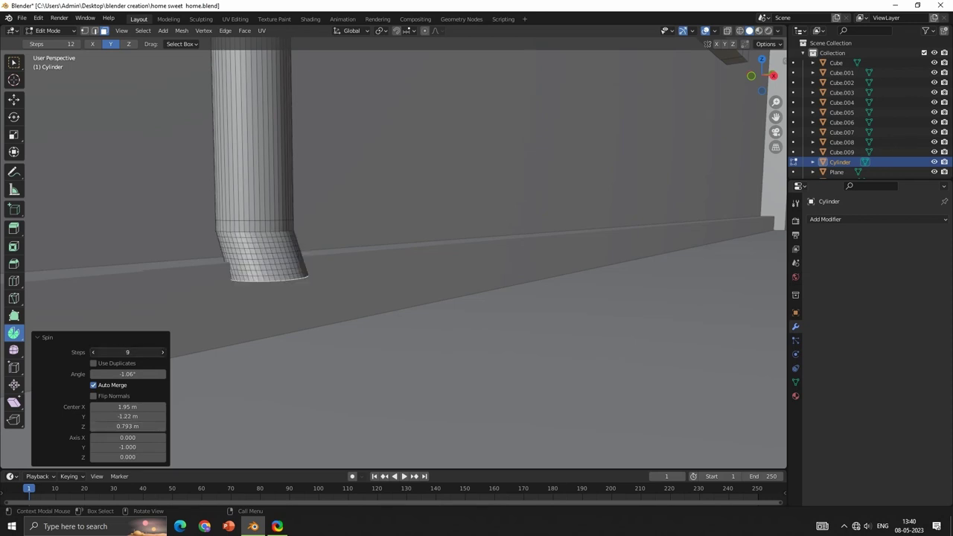
drag(128, 373, 130, 374)
middle_drag(307, 305, 368, 320)
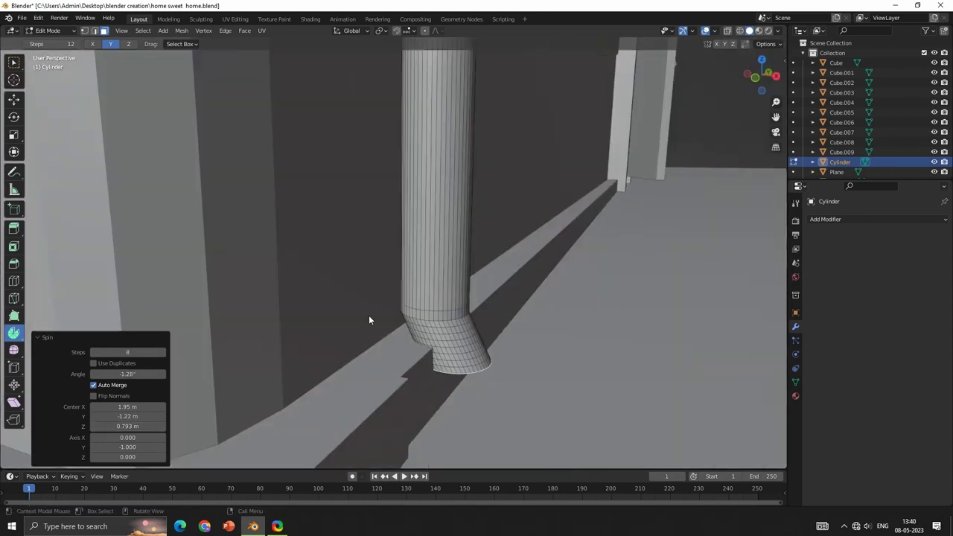
drag(127, 406, 145, 426)
mouse_move(446, 348)
middle_down()
mouse_move(565, 306)
mouse_move(322, 265)
mouse_move(601, 345)
mouse_move(586, 338)
middle_up()
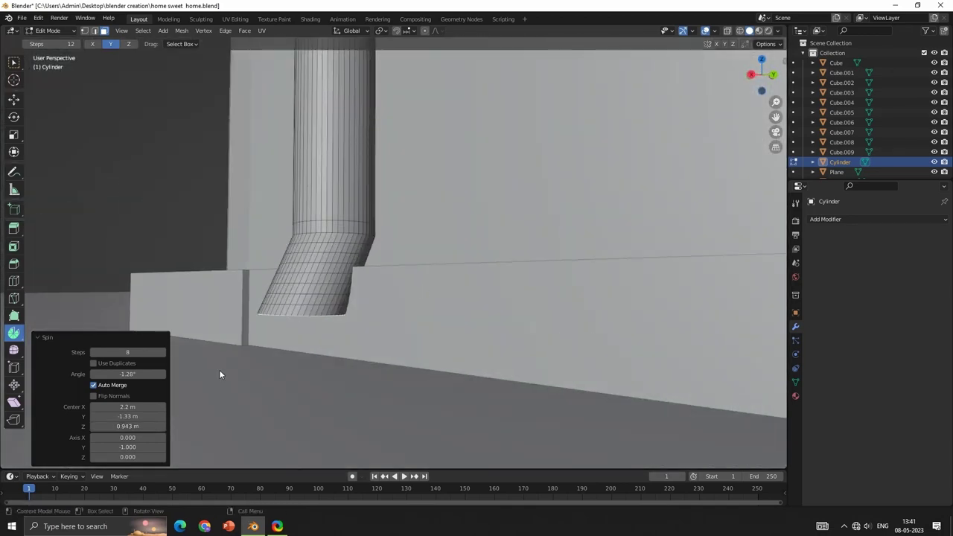
drag(127, 426, 142, 426)
- Return to Object Mode and view the whole house with its finished downpipe
key(Tab)
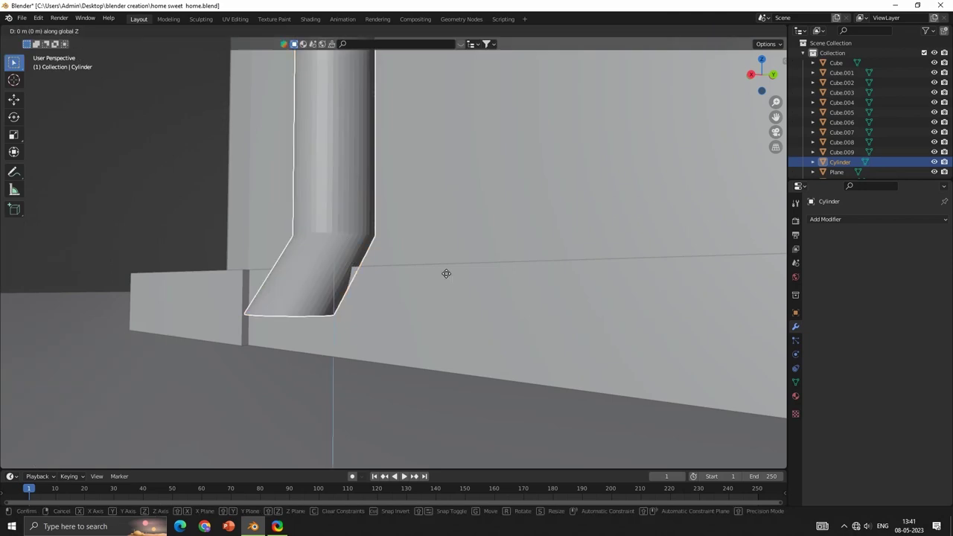
mouse_move(447, 248)
middle_down()
mouse_move(568, 296)
mouse_move(462, 280)
middle_up()
scroll(461, 281, down, 5)
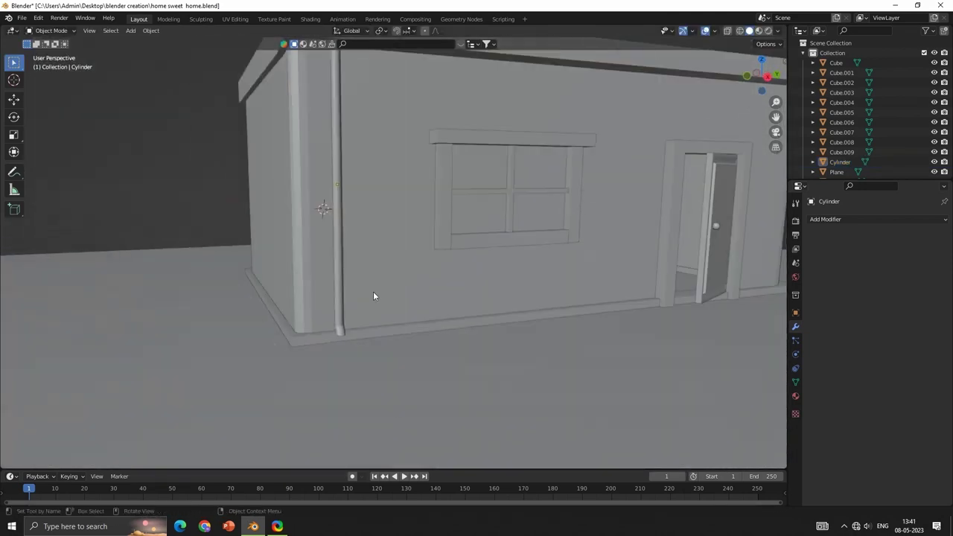
mouse_move(374, 294)
middle_down()
mouse_move(311, 321)
mouse_move(390, 283)
middle_up()
scroll(409, 276, up, 2)
key(shift+a)
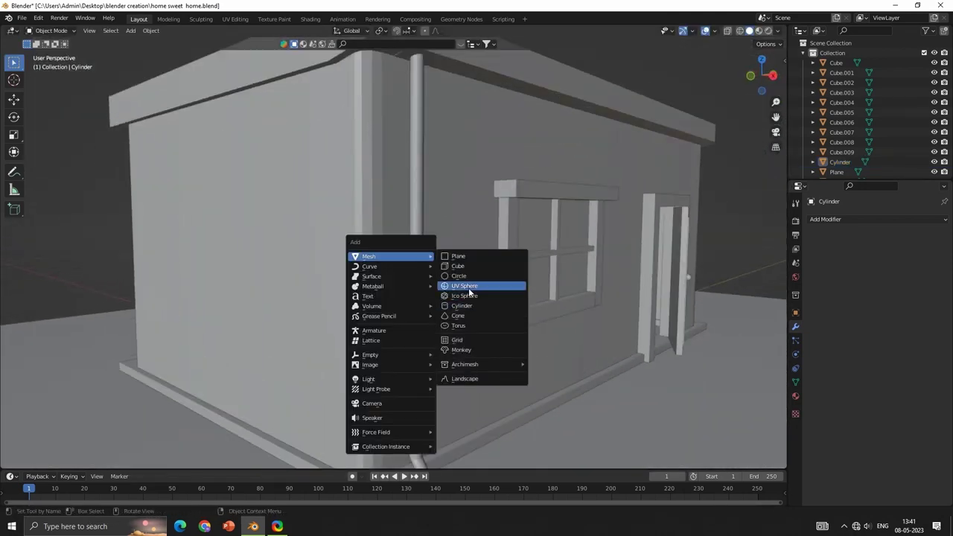
- Add a small cylinder with a reduced radius as the pipe's clamp ring
click(473, 300)
key(s)
click(557, 294)
key(ctrl+z)
key(ctrl+z)
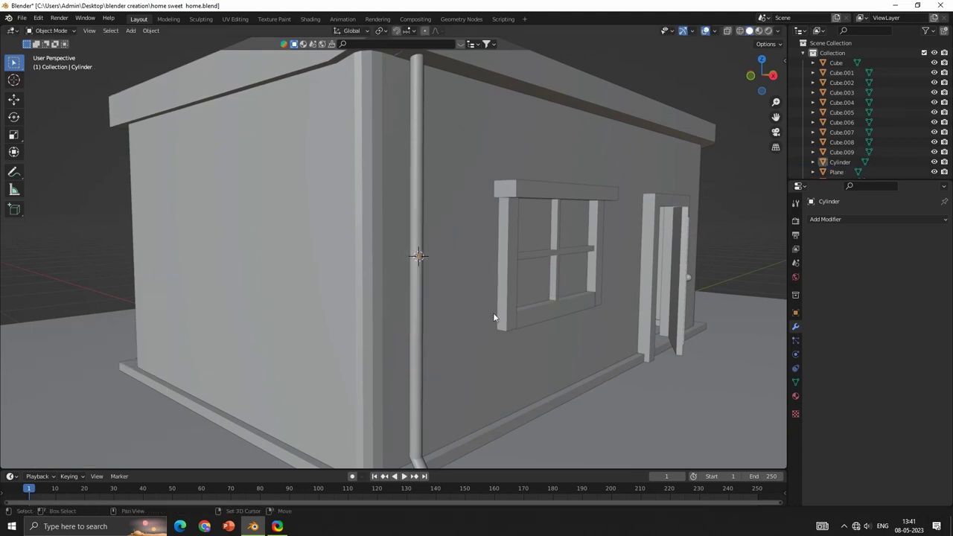
key(shift+a)
click(547, 342)
mouse_move(122, 352)
mouse_down()
mouse_move(145, 352)
mouse_move(104, 340)
mouse_move(108, 363)
mouse_up()
key(s)
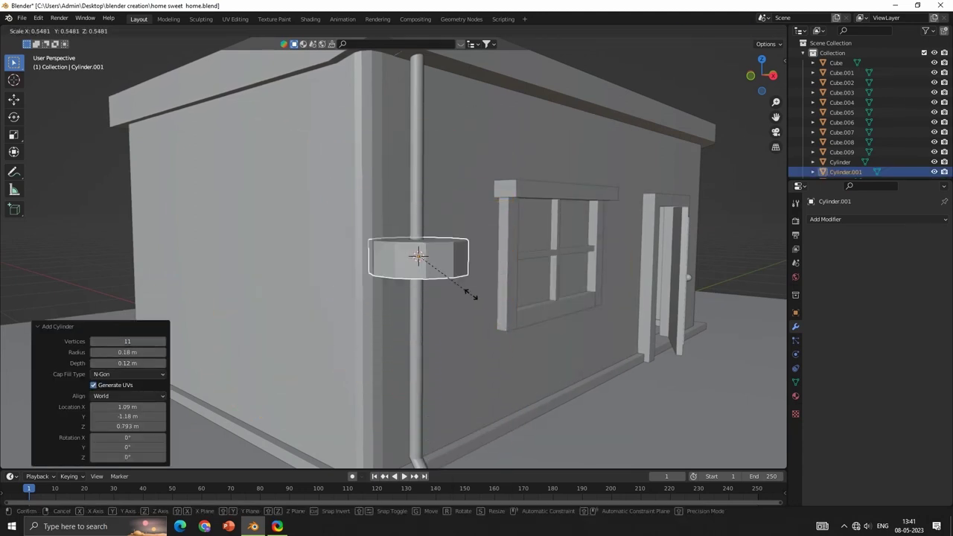
click(427, 261)
- Position the clamp ring around the drainpipe with X and Z moves
mouse_move(493, 281)
middle_down()
mouse_move(459, 278)
mouse_move(478, 291)
middle_up()
key(g)
key(x)
click(449, 271)
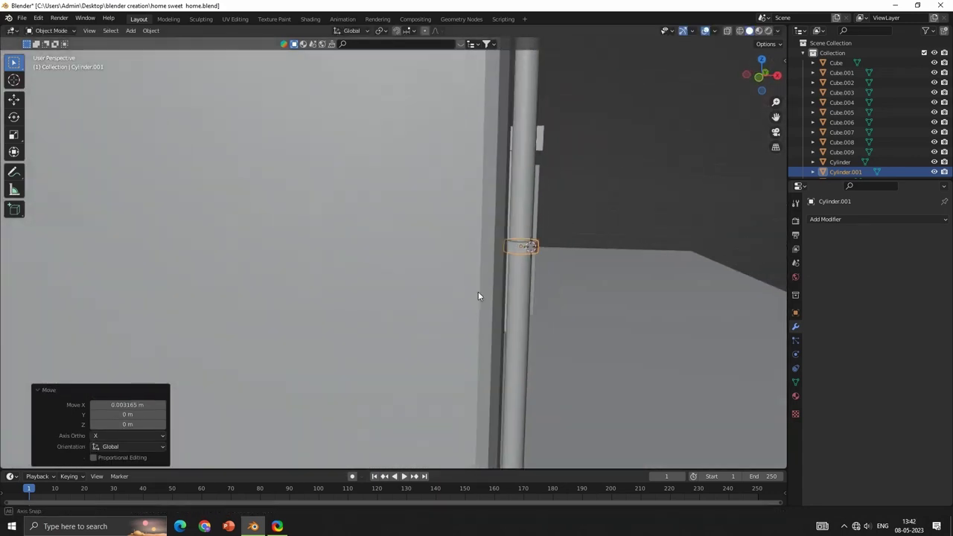
key(g)
key(z)
click(533, 281)
scroll(534, 281, down, 5)
key(g)
key(z)
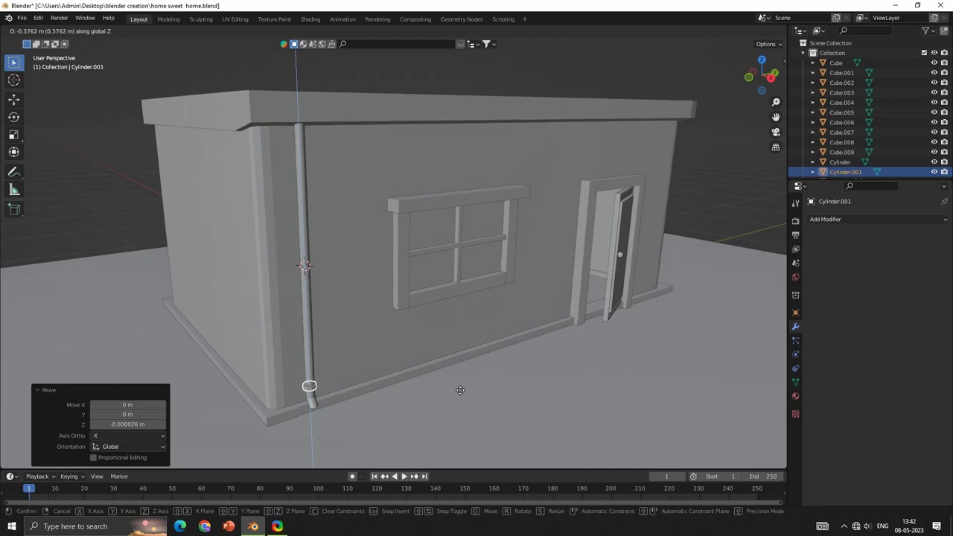
click(460, 390)
- Duplicate the clamp ring and raise the copy higher up the drainpipe
key(shift+d)
key(z)
click(462, 275)
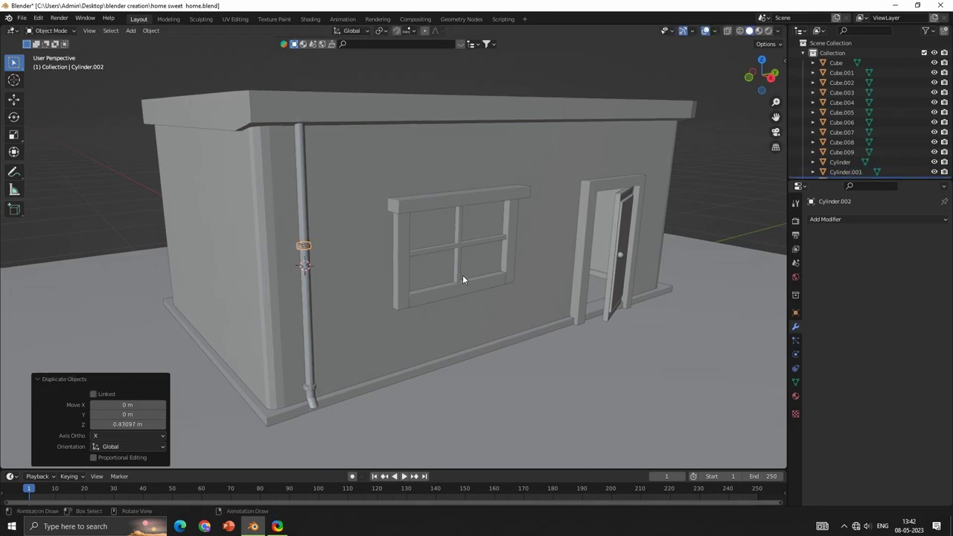
click(472, 169)
- Orbit and zoom to look down closely on the flat roof
scroll(486, 186, down, 4)
mouse_move(559, 270)
middle_down()
mouse_move(372, 236)
mouse_move(655, 281)
mouse_move(774, 271)
middle_up()
scroll(430, 261, up, 5)
scroll(774, 272, down, 3)
scroll(389, 324, up, 3)
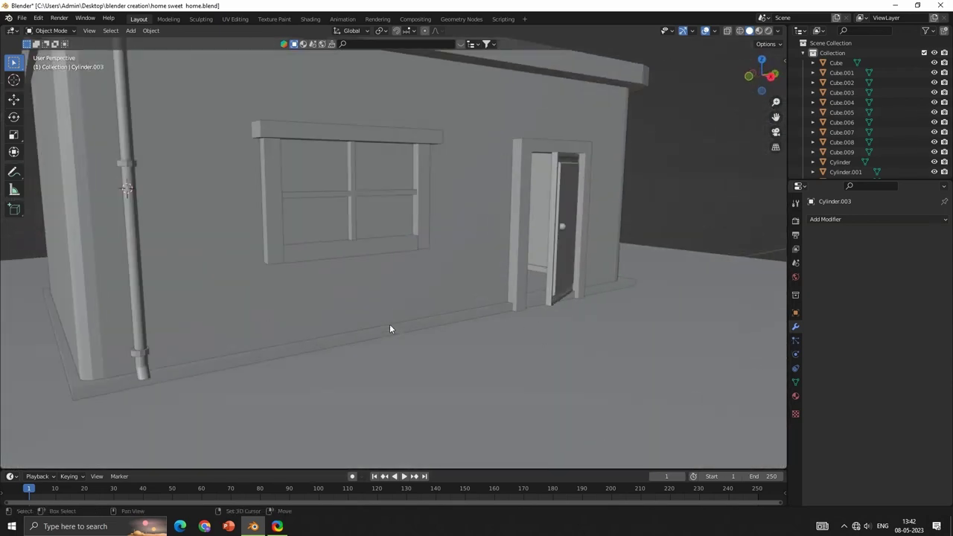
click(390, 324)
middle_drag(297, 262, 308, 209)
scroll(506, 237, down, 3)
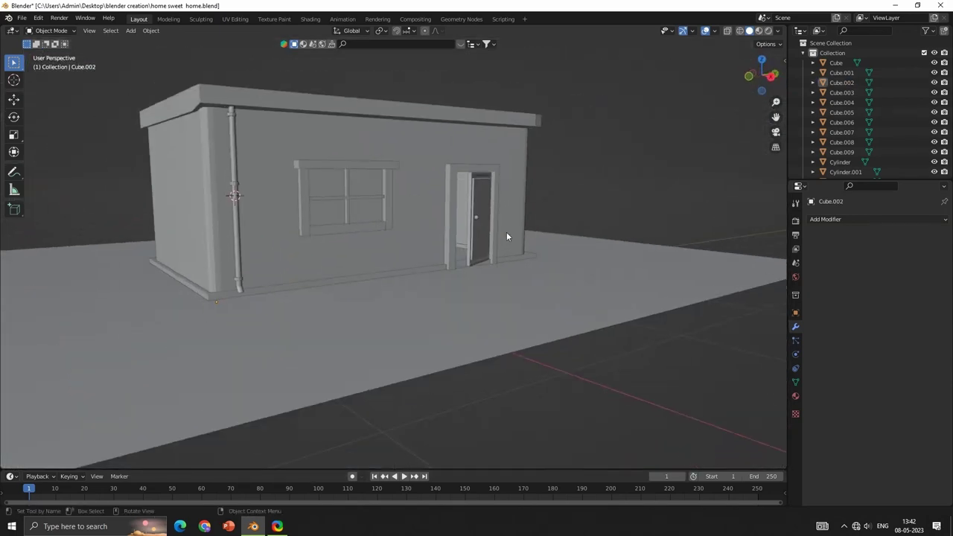
mouse_move(506, 236)
middle_down()
mouse_move(401, 221)
mouse_move(471, 289)
middle_up()
scroll(439, 285, up, 4)
scroll(439, 285, up, 2)
- Add a cube, shrink it to 0.19 and raise it onto the roof
scroll(612, 172, down, 2)
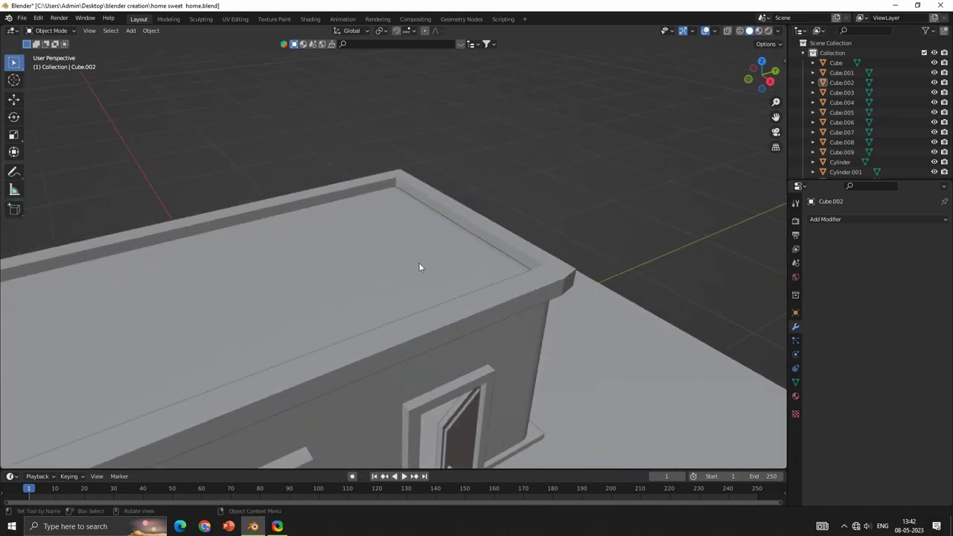
key(shift+a)
click(465, 262)
key(s)
click(442, 273)
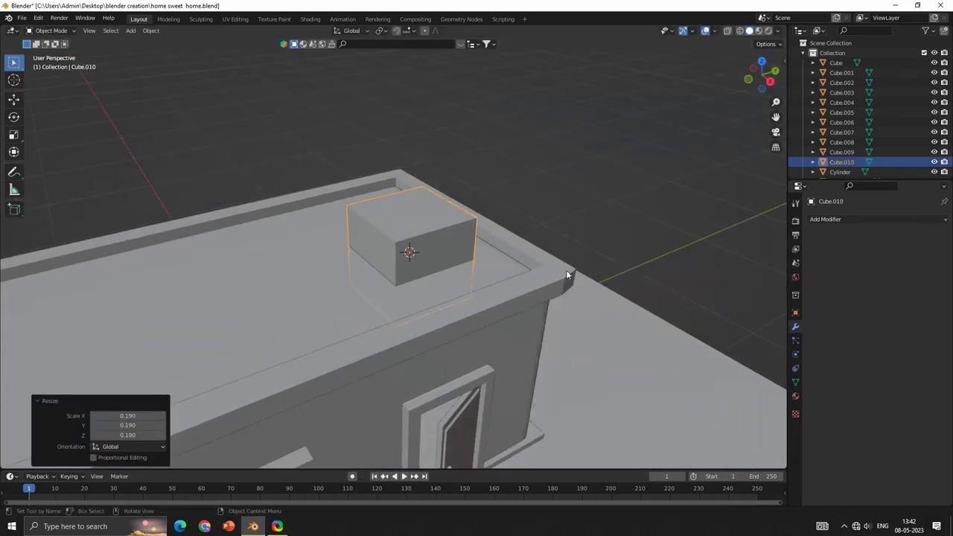
key(g)
key(z)
click(497, 249)
- Flatten the small cube into a thin slab by scaling it along Z and Y
scroll(576, 327, up, 3)
middle_drag(576, 327, 477, 202)
key(s)
key(z)
click(482, 208)
key(s)
key(x)
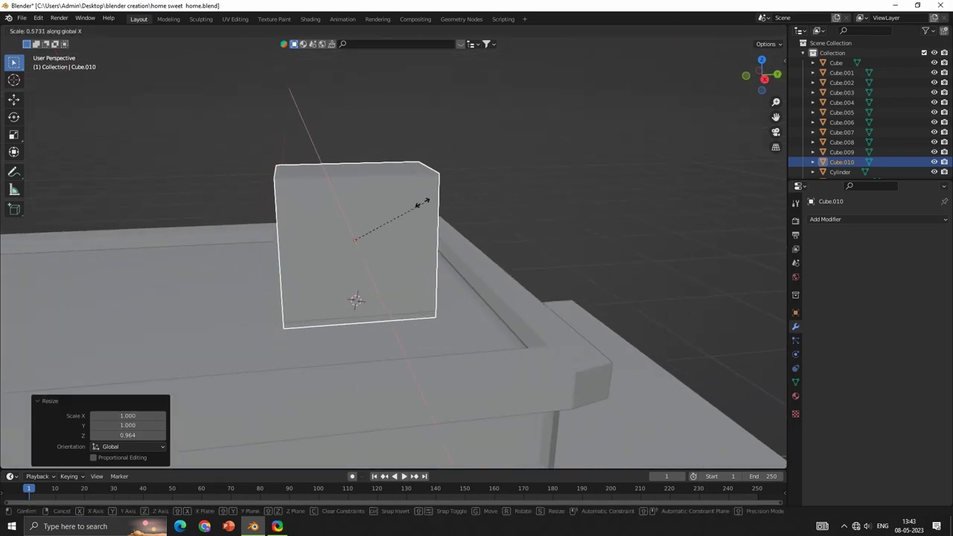
key(Escape)
key(s)
key(z)
key(y)
click(372, 224)
- Narrow the slab along X into a thin rod
key(s)
key(x)
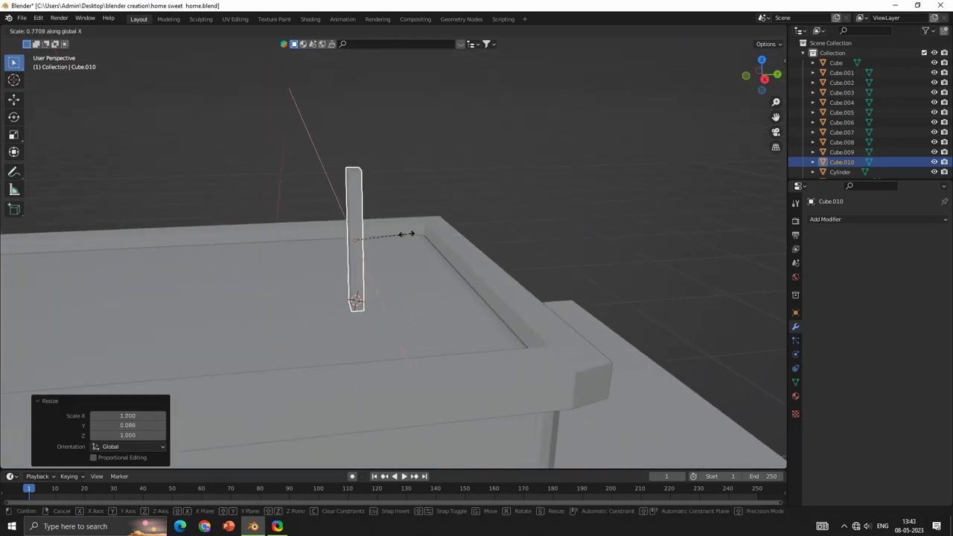
click(402, 235)
key(s)
key(x)
click(431, 236)
- Rotate the rod 90° about X so it lies flat on the roof
mouse_move(431, 236)
middle_down()
mouse_move(477, 239)
mouse_move(558, 311)
mouse_move(459, 260)
mouse_move(488, 284)
mouse_move(453, 271)
mouse_move(470, 298)
middle_up()
key(s)
key(z)
key(r)
key(x)
click(492, 286)
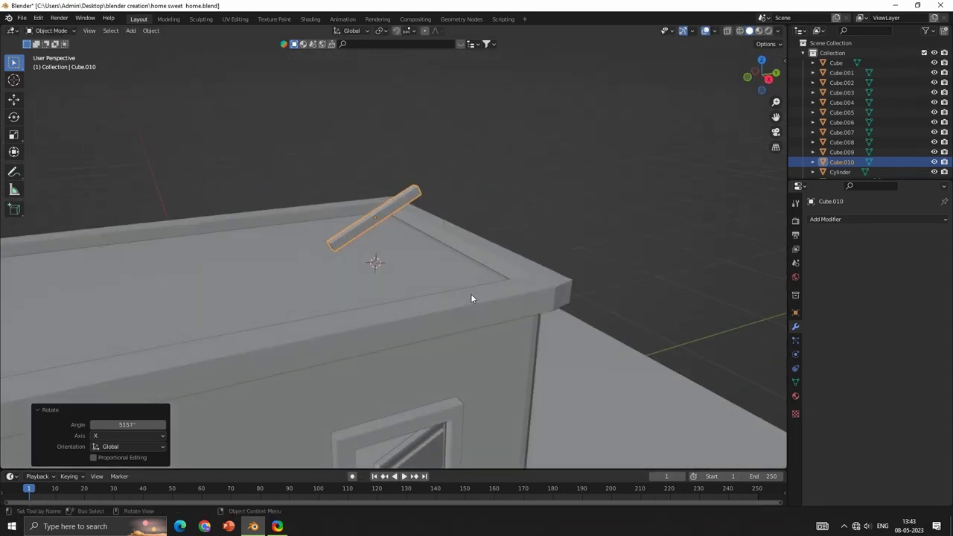
key(ctrl+z)
key(r)
click(465, 253)
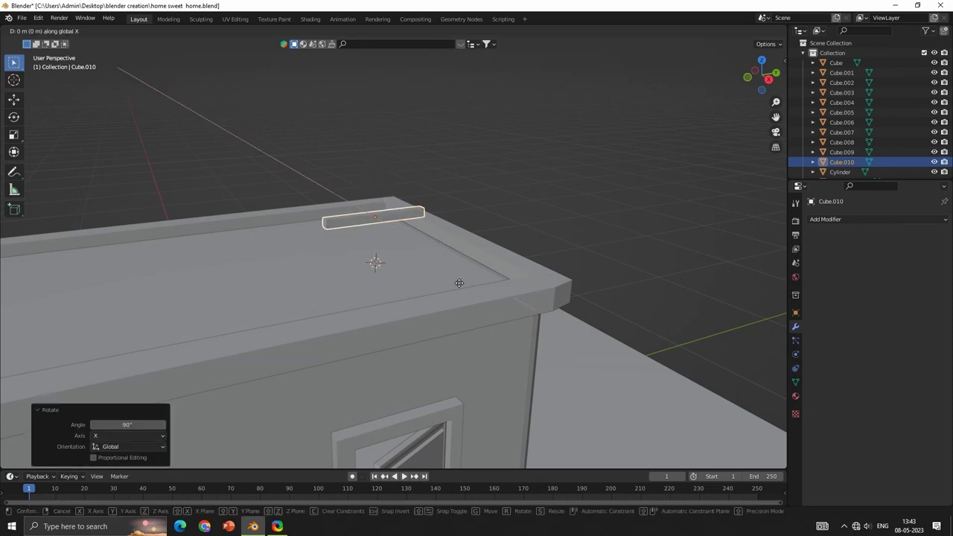
- Shrink the rod to 0.509 and add a cylinder beside it
key(s)
click(468, 293)
key(s)
key(x)
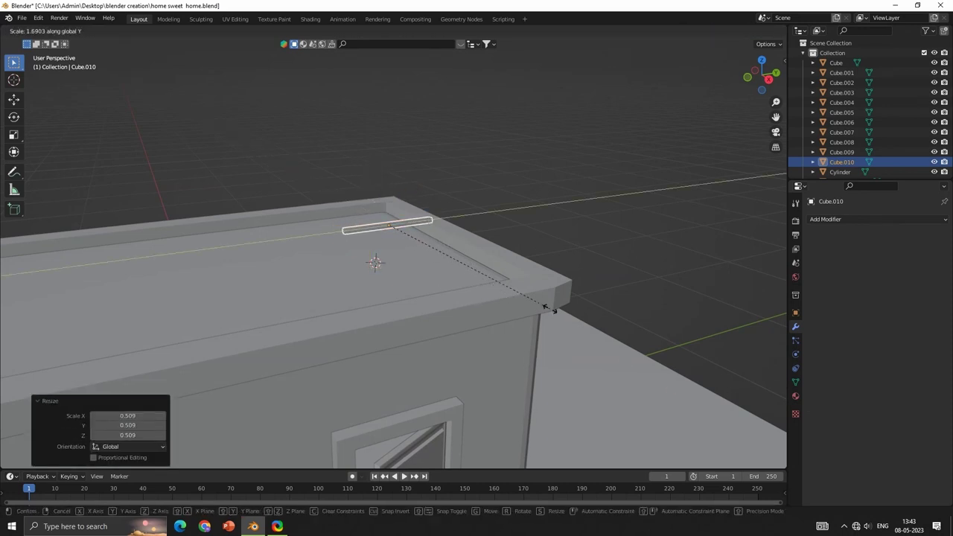
key(Escape)
key(shift+a)
click(446, 312)
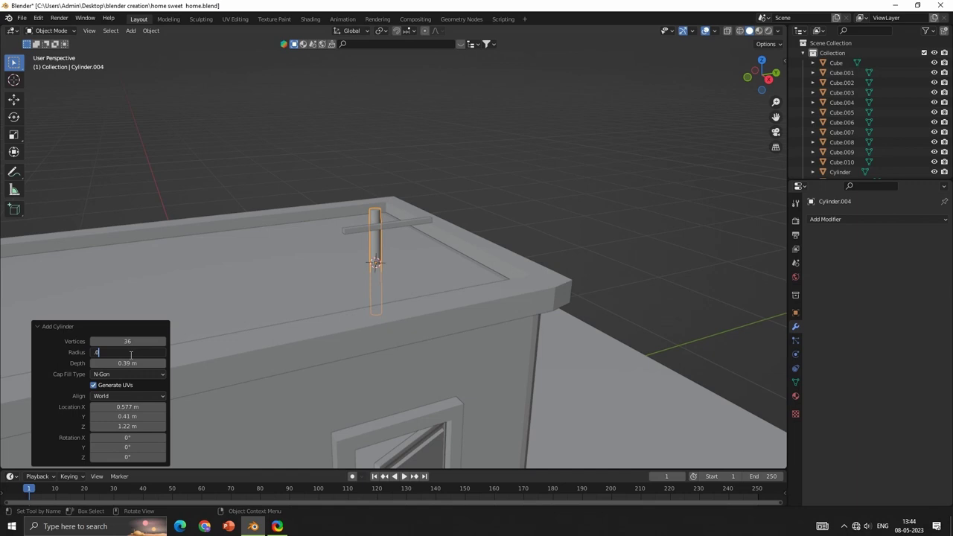
- Give the cylinder 36 vertices and 0.39 m depth, then raise the pole above the roof
click(346, 238)
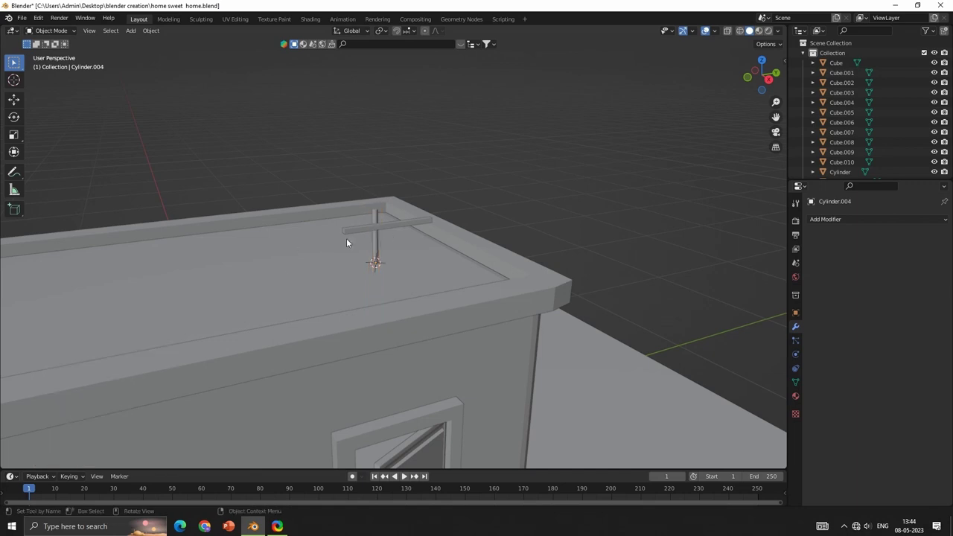
click(353, 237)
scroll(353, 236, up, 1)
key(g)
key(x)
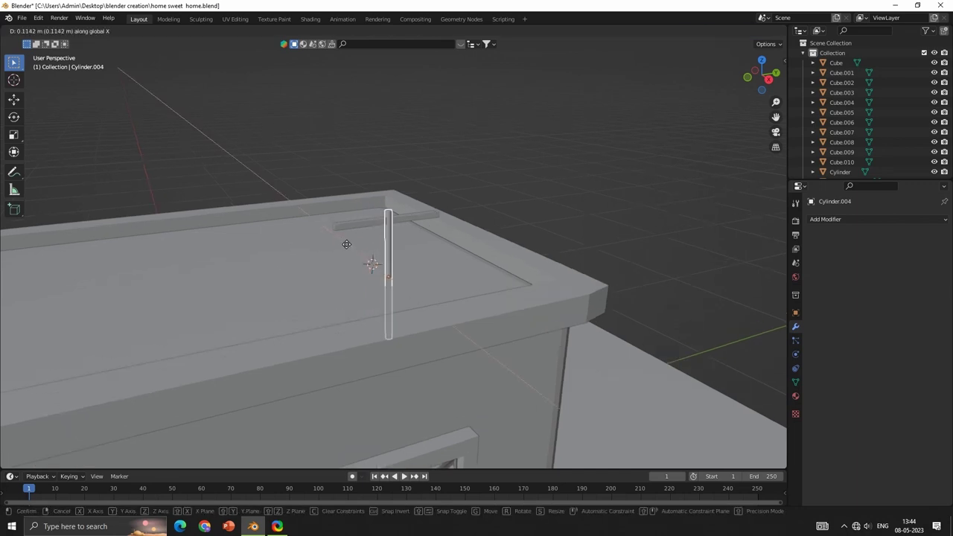
click(346, 244)
key(g)
key(z)
click(405, 220)
- Lift the rod vertically so it crosses near the top of the pole
click(418, 216)
key(g)
key(z)
click(395, 227)
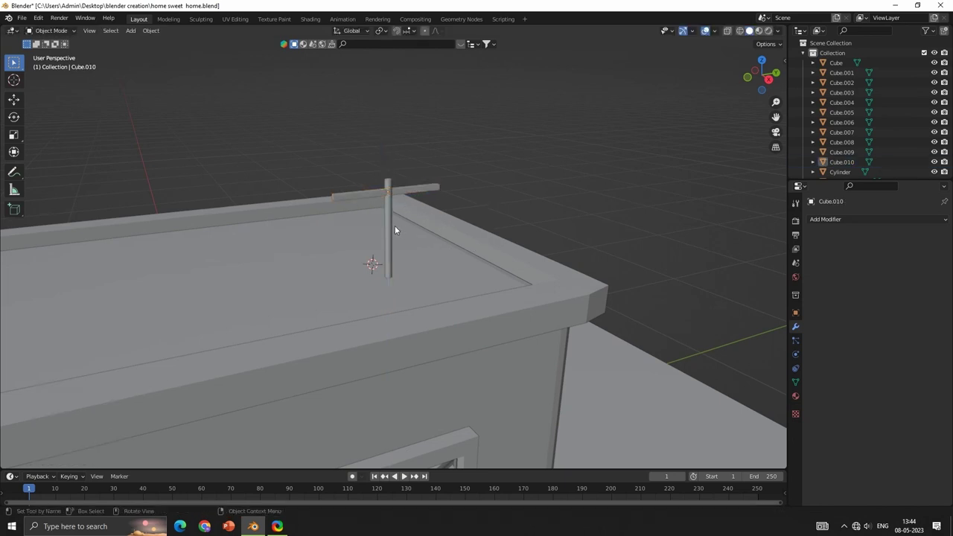
click(488, 179)
click(422, 187)
key(g)
key(z)
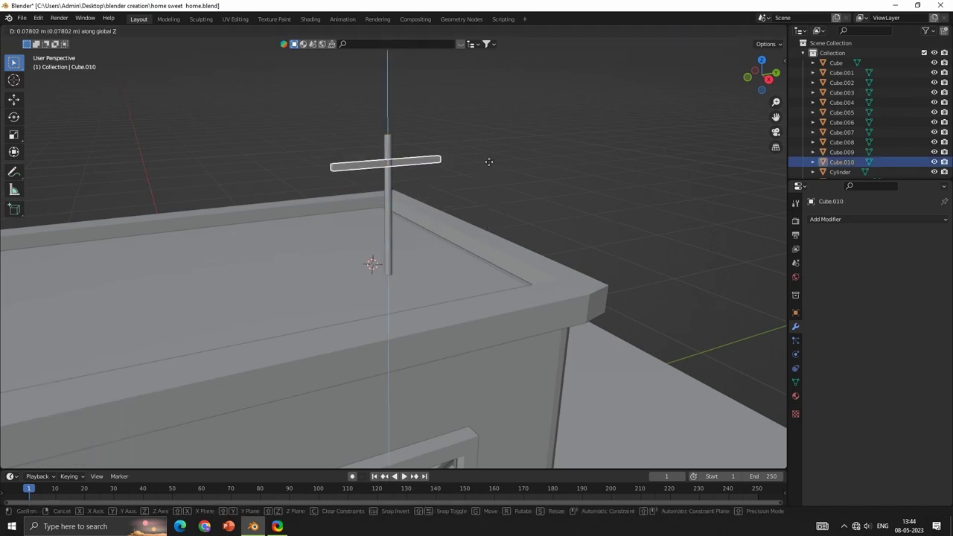
click(489, 159)
- Scale the crossbar to 0.598, stretch it along Y, and centre it on the pole along X
scroll(391, 171, up, 2)
middle_drag(392, 171, 437, 277)
key(s)
click(393, 244)
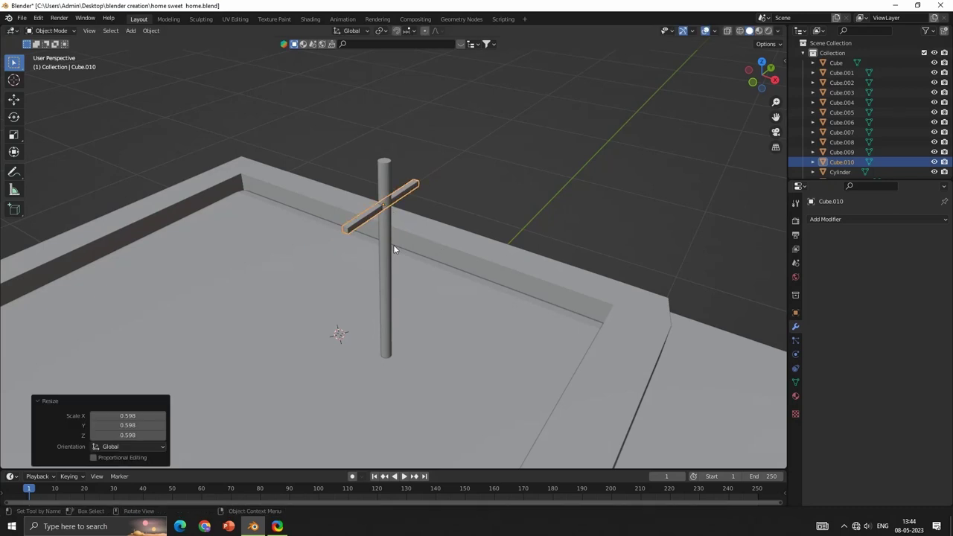
key(s)
key(y)
click(502, 248)
middle_drag(501, 248, 444, 217)
click(445, 216)
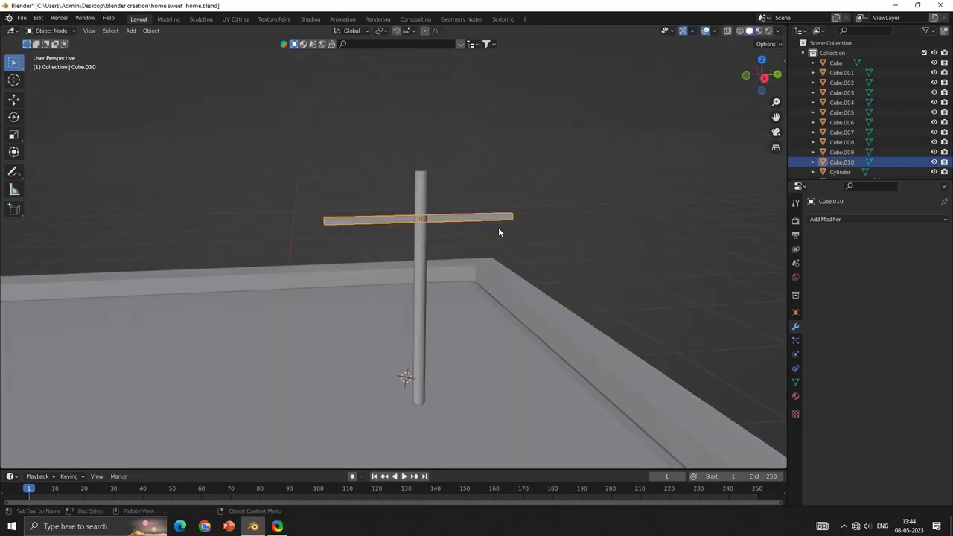
key(g)
key(x)
click(482, 230)
- Select the crossbar and enter Edit Mode on its mesh
click(486, 246)
mouse_move(486, 245)
middle_down()
mouse_move(381, 259)
mouse_move(328, 195)
middle_up()
click(328, 195)
key(Tab)
middle_drag(440, 224, 408, 215)
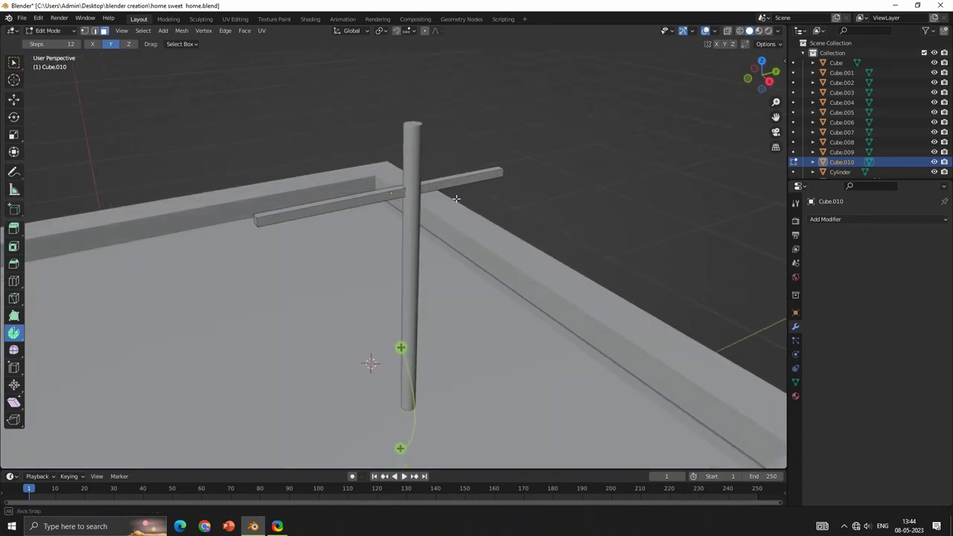
middle_drag(186, 226, 327, 203)
- Add Ctrl+R loop cuts across the crossbar along its length
key(ctrl+r)
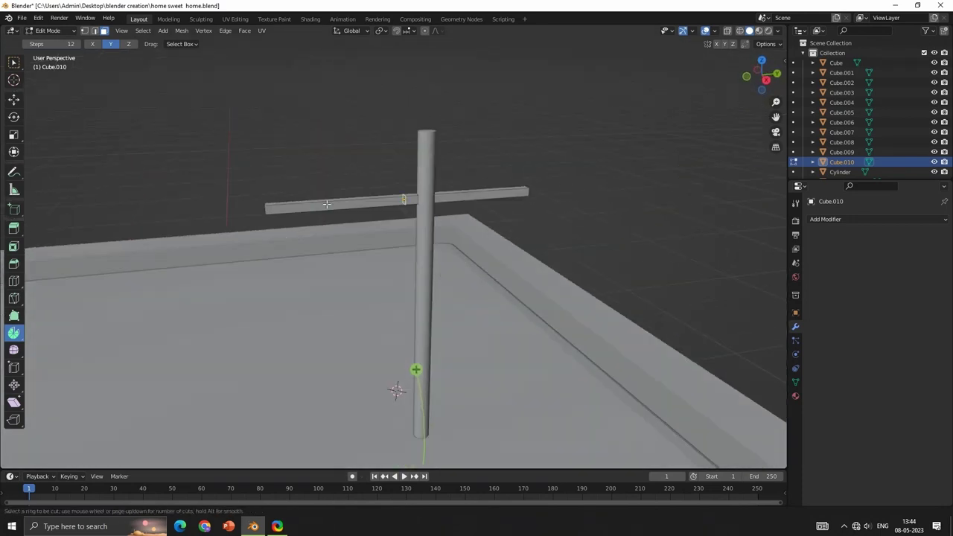
click(269, 208)
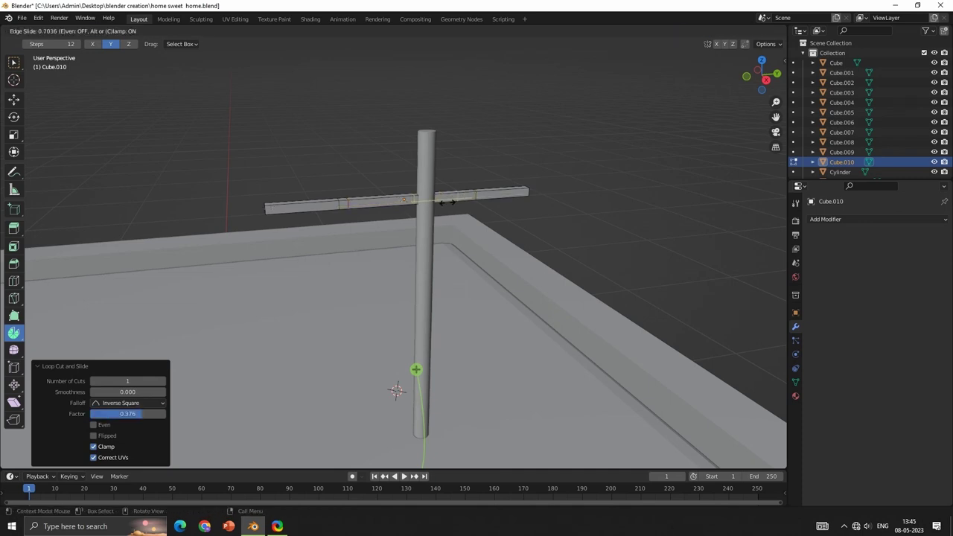
click(416, 369)
scroll(407, 347, up, 3)
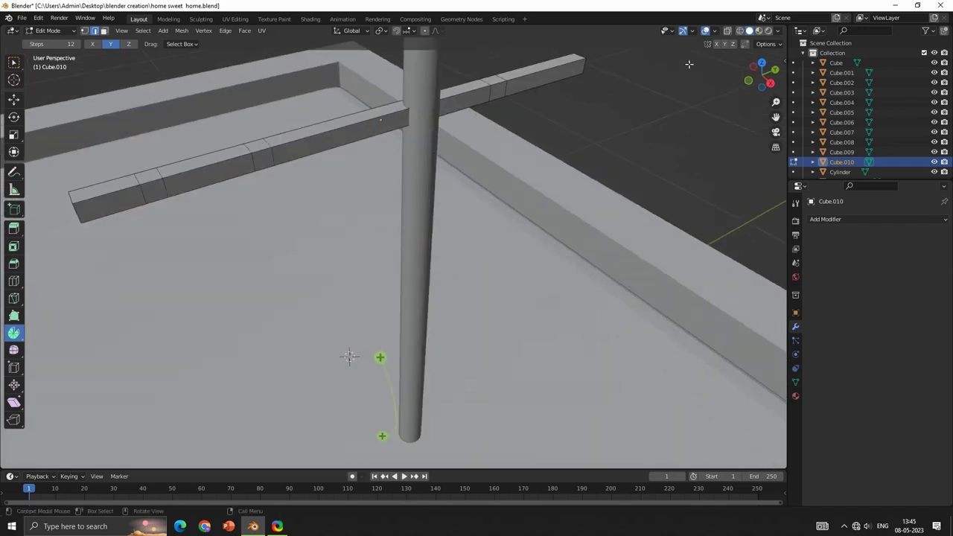
mouse_move(406, 347)
middle_down()
mouse_move(408, 256)
mouse_move(304, 164)
middle_up()
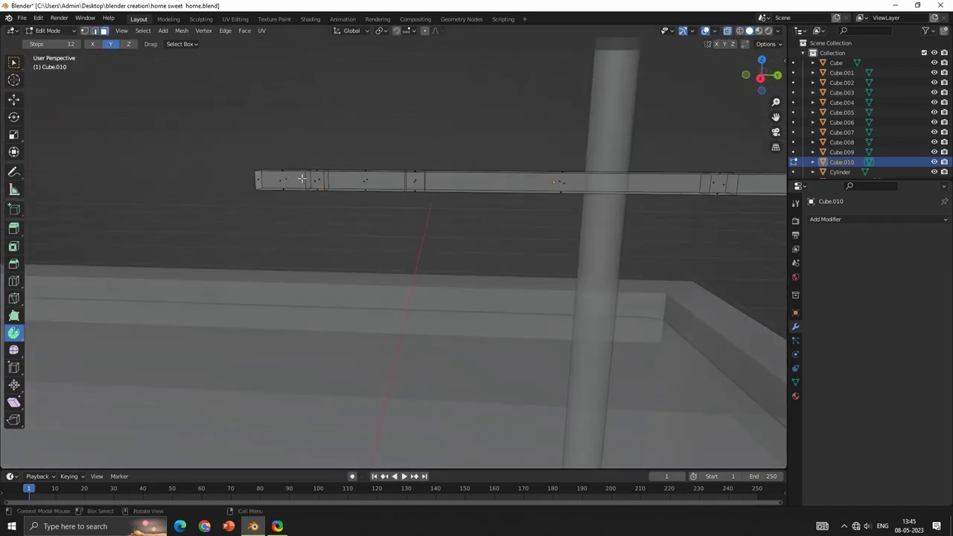
middle_drag(320, 199, 317, 175)
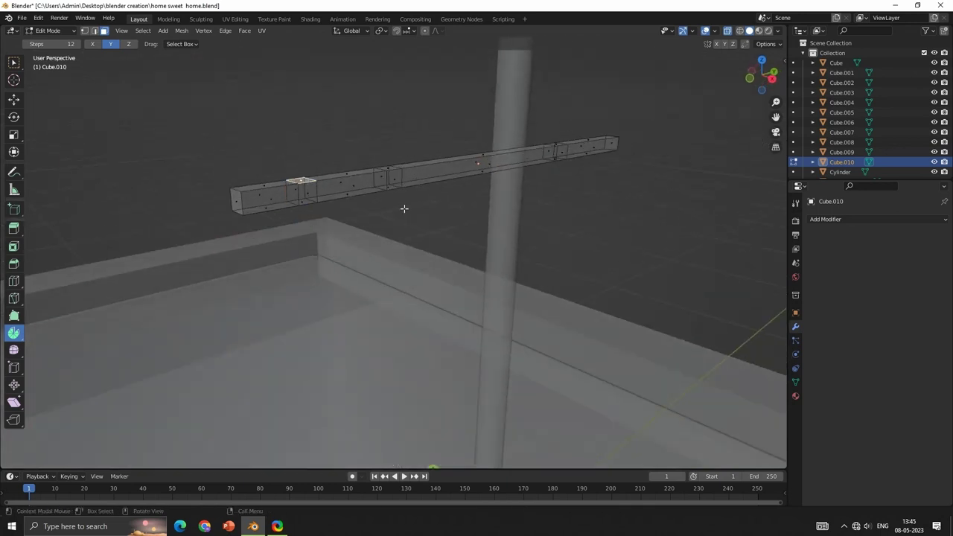
- Extrude the crossbar's side faces outward individually along their normals
drag(299, 143, 299, 84)
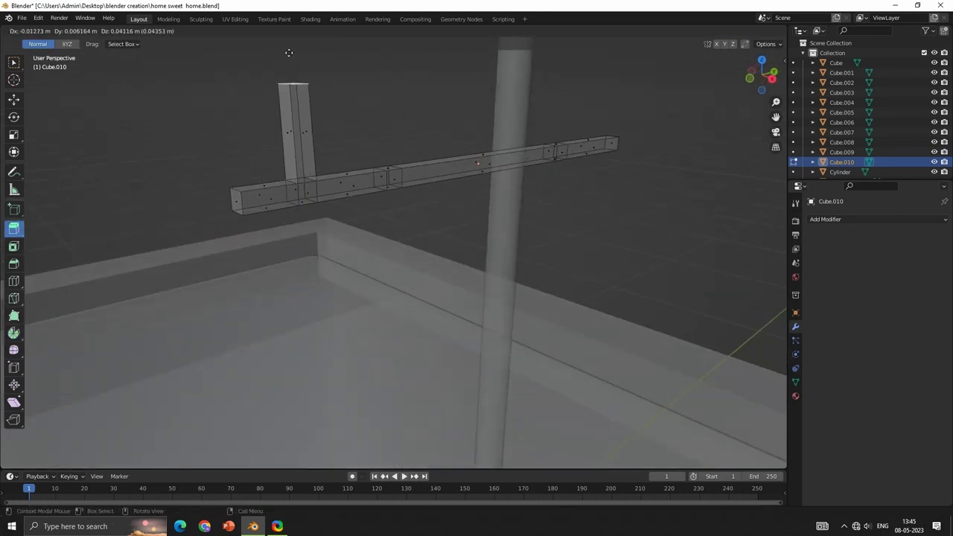
key(ctrl+z)
drag(298, 143, 299, 93)
middle_drag(299, 111, 365, 146)
key(ctrl+z)
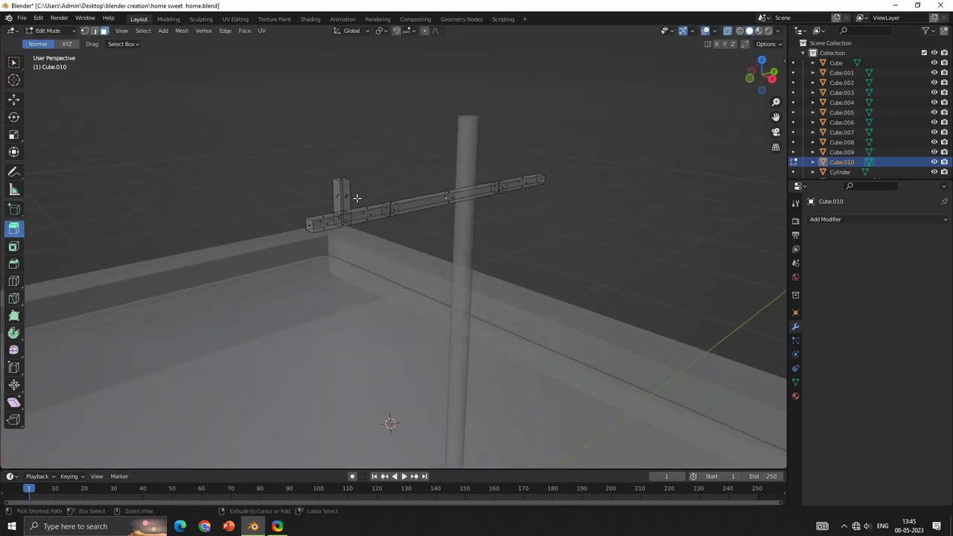
mouse_move(347, 221)
middle_down()
mouse_move(433, 234)
mouse_move(89, 242)
middle_up()
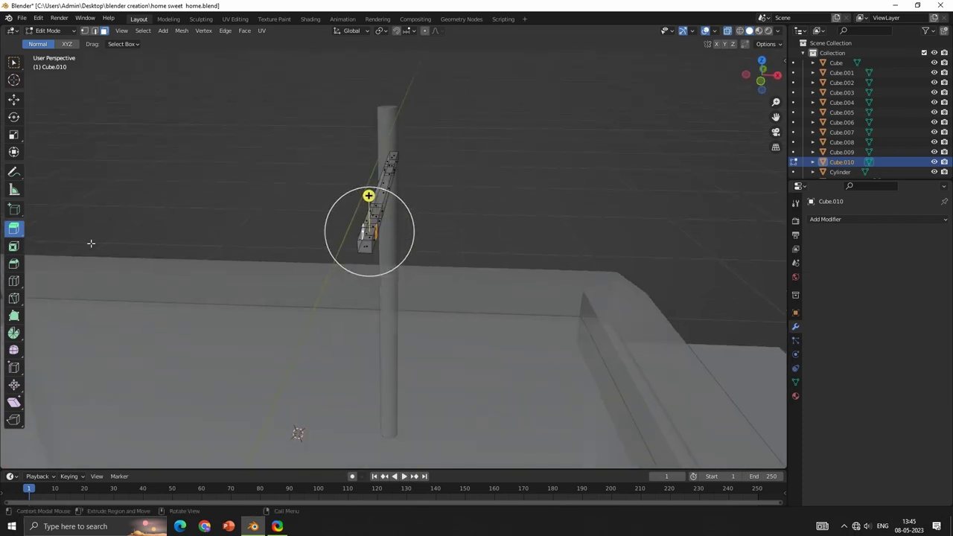
drag(13, 228, 67, 273)
drag(13, 229, 59, 228)
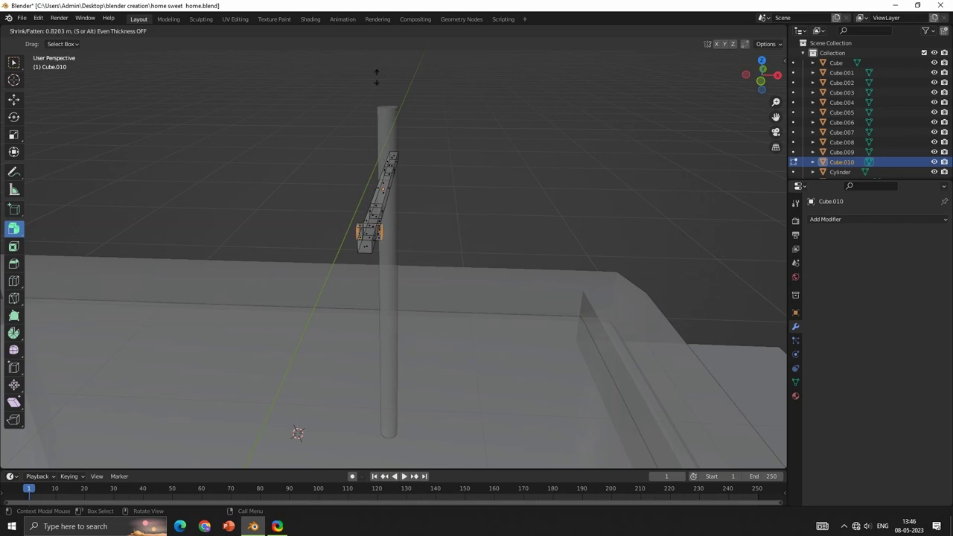
drag(376, 76, 369, 184)
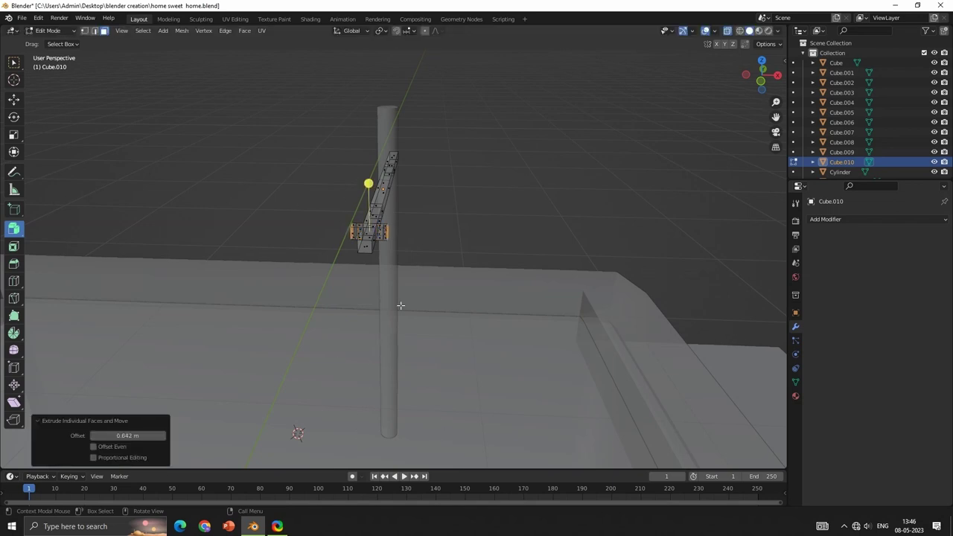
mouse_move(400, 305)
middle_down()
mouse_move(368, 272)
mouse_move(306, 128)
middle_up()
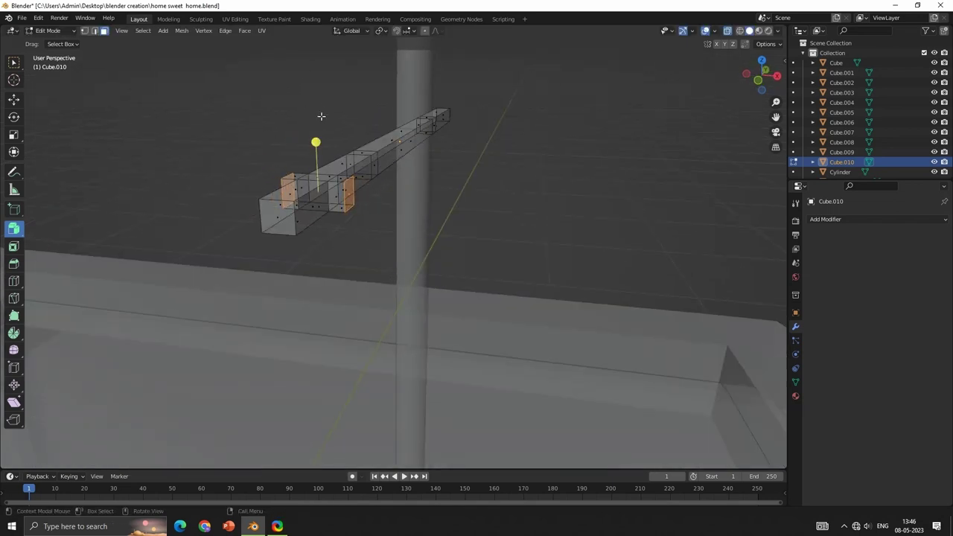
- Scale the extruded arms vertically, then shrink their ends evenly
key(s)
key(z)
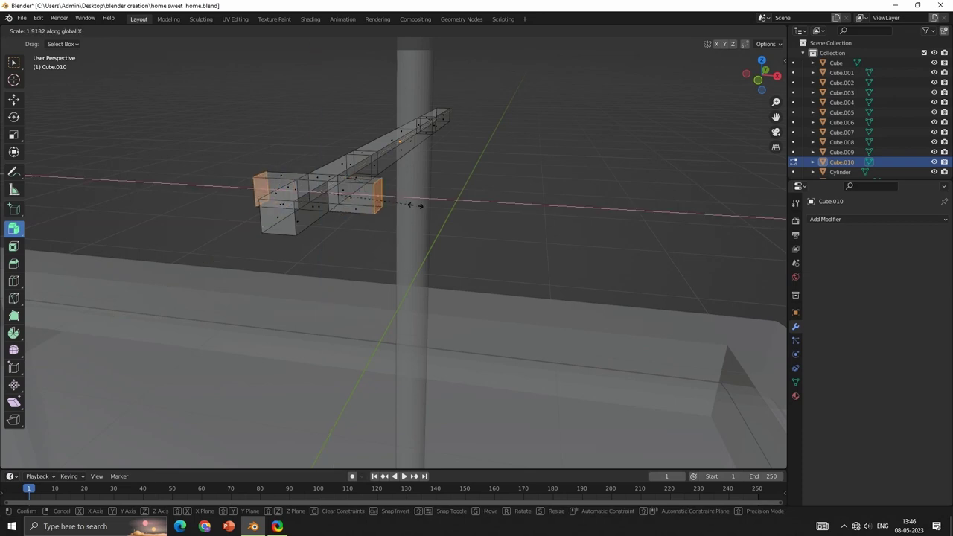
click(606, 261)
key(s)
key(z)
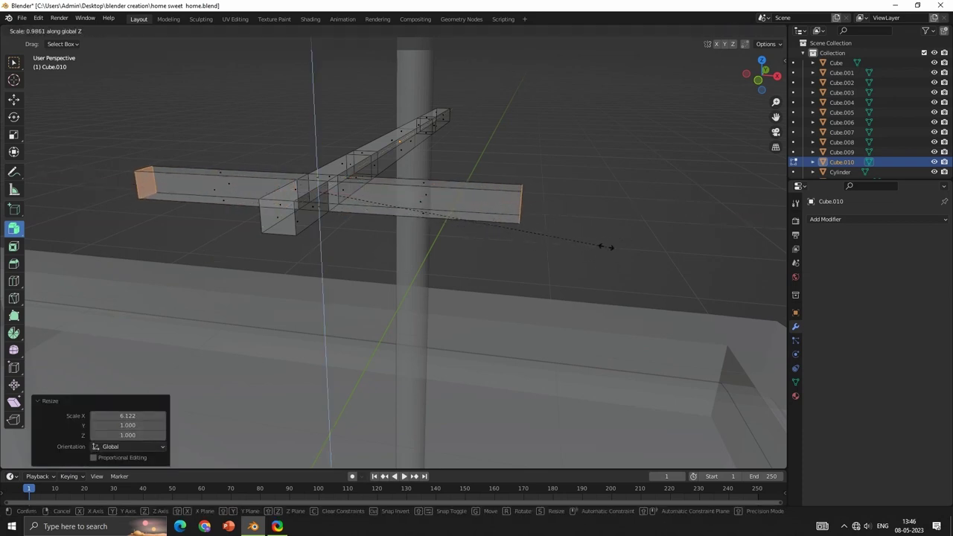
key(z)
key(z)
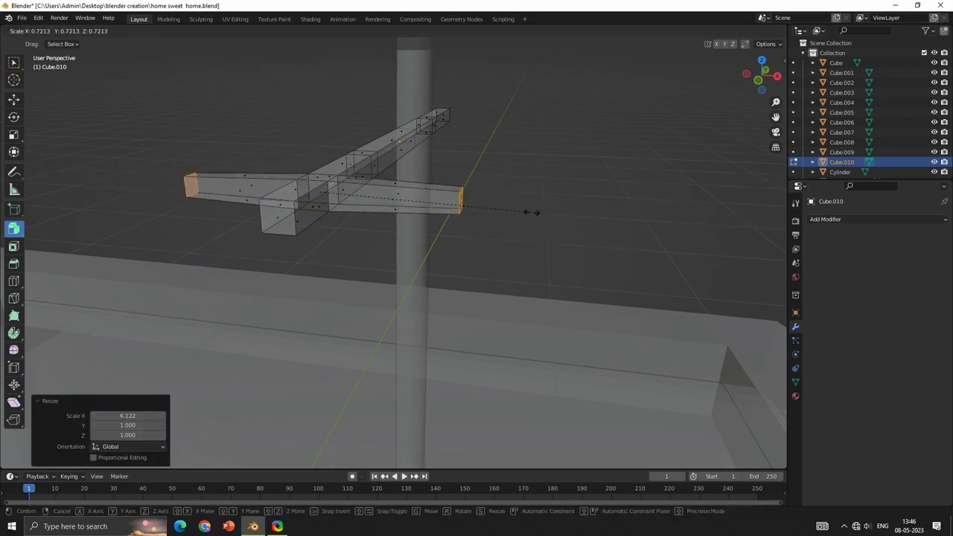
click(592, 216)
- Thin the extruded arms with an X-constrained scale
key(s)
key(Escape)
key(ctrl+z)
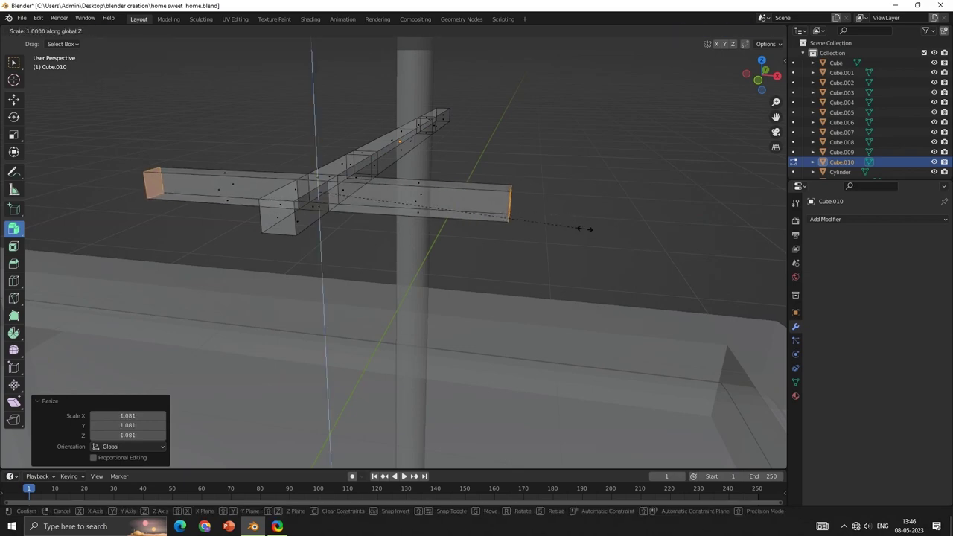
key(s)
key(x)
click(411, 181)
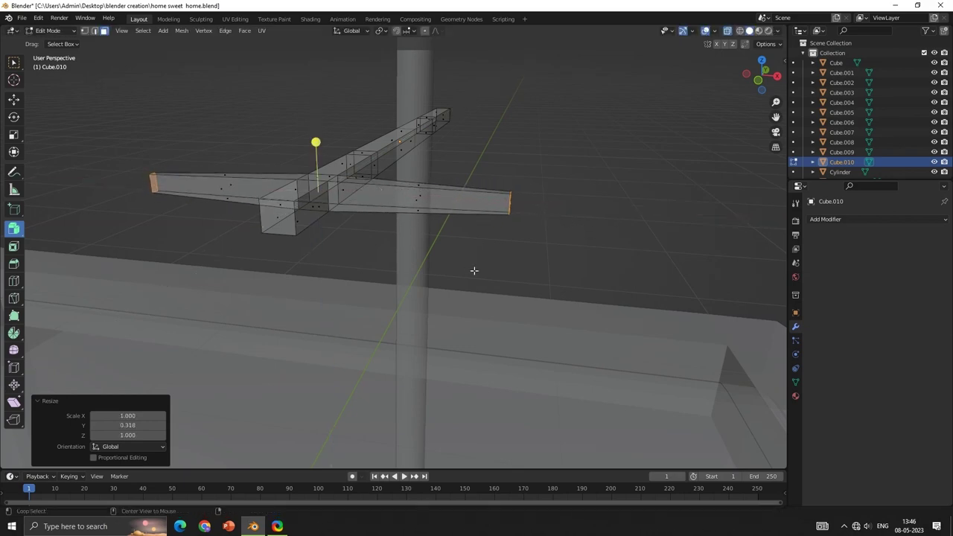
- Select an end face of the beam and scale it along Z
mouse_move(472, 270)
middle_down()
mouse_move(478, 312)
mouse_move(433, 270)
middle_up()
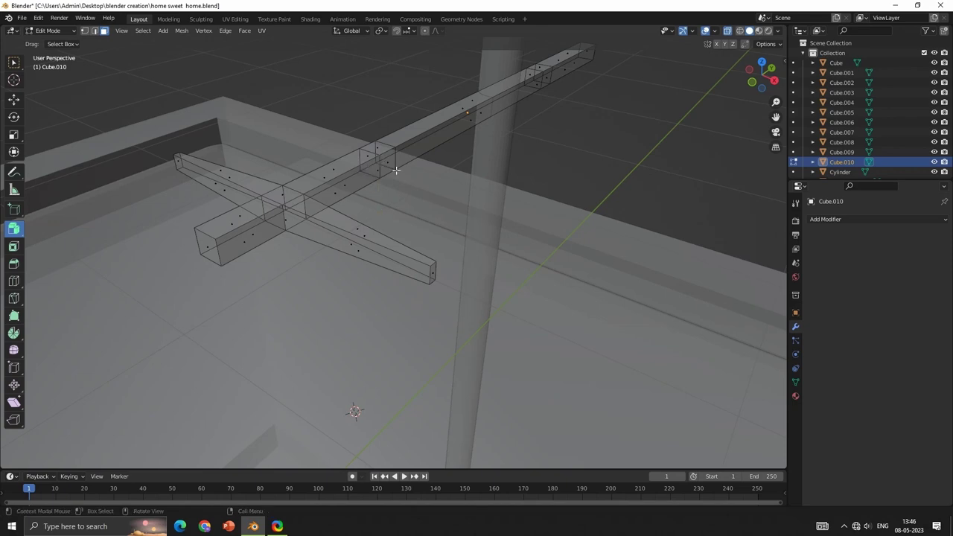
click(386, 161)
mouse_move(386, 161)
middle_down()
mouse_move(383, 188)
mouse_move(363, 188)
middle_up()
key(s)
key(z)
click(406, 188)
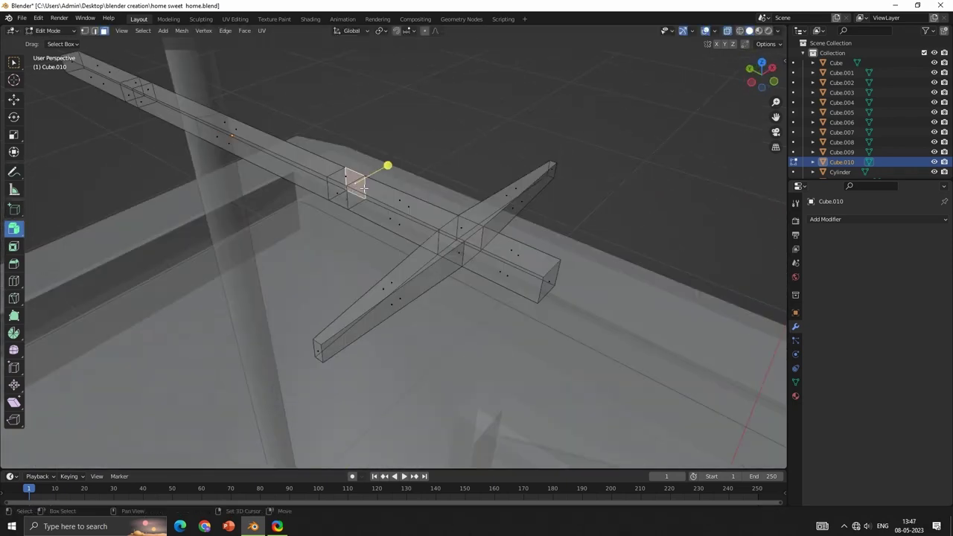
- Rescale the extruded faces along Y after cancelling an overlong X scale
click(316, 89)
middle_drag(315, 89, 378, 194)
key(s)
key(x)
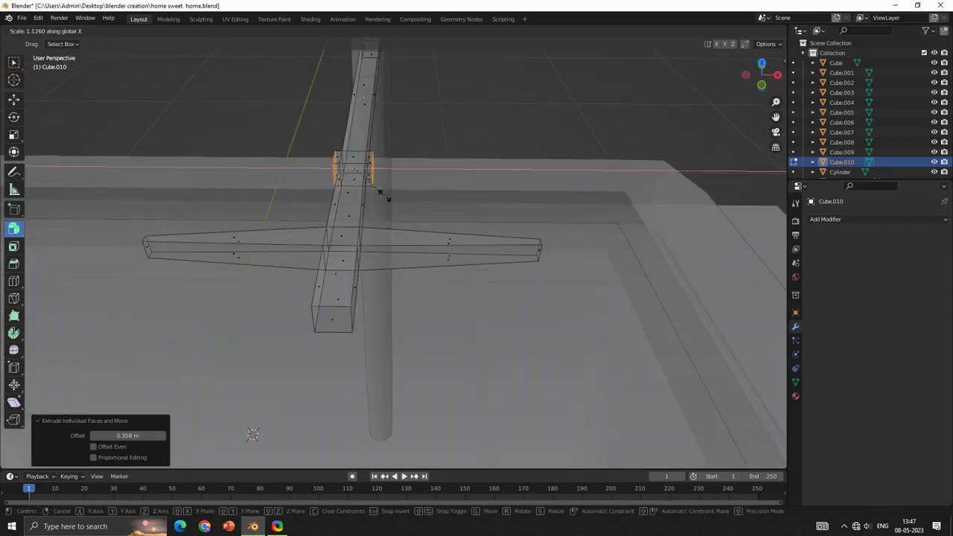
key(Escape)
key(s)
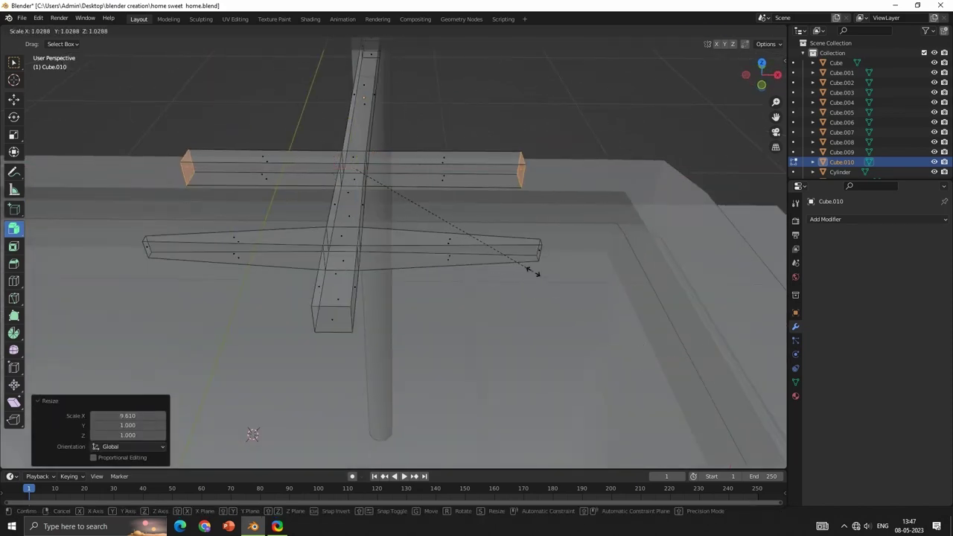
key(y)
click(428, 187)
- Review the whole frame in Object Mode, then reselect the antenna beam for mesh editing
key(Tab)
middle_drag(428, 187, 386, 322)
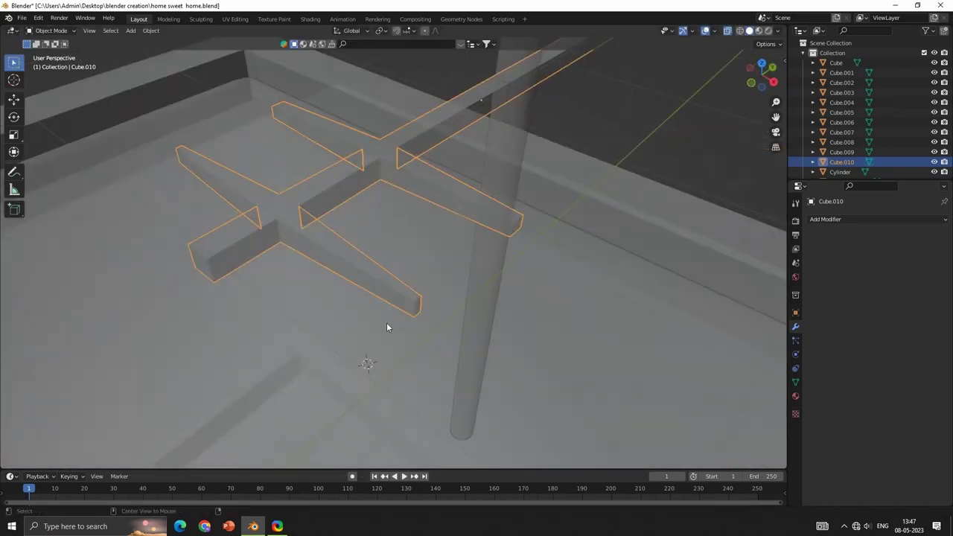
scroll(387, 322, down, 4)
mouse_move(461, 287)
middle_down()
mouse_move(424, 263)
mouse_move(384, 330)
mouse_move(347, 257)
mouse_move(389, 278)
mouse_move(416, 163)
mouse_move(350, 228)
mouse_move(330, 230)
mouse_move(492, 255)
middle_up()
click(416, 164)
click(415, 164)
key(Tab)
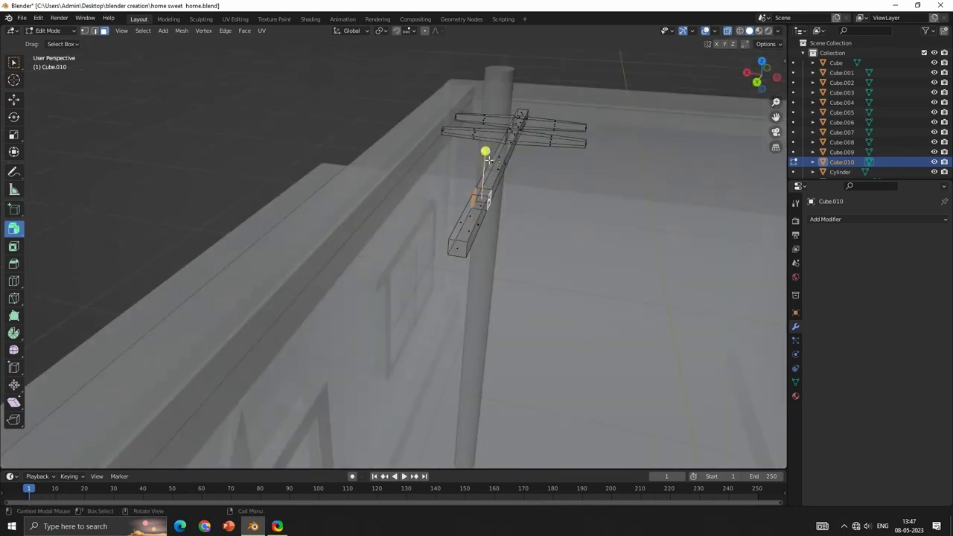
- Extrude a lower beam face into a new crossbar and widen it vertically
key(e)
click(493, 255)
key(s)
key(z)
click(484, 149)
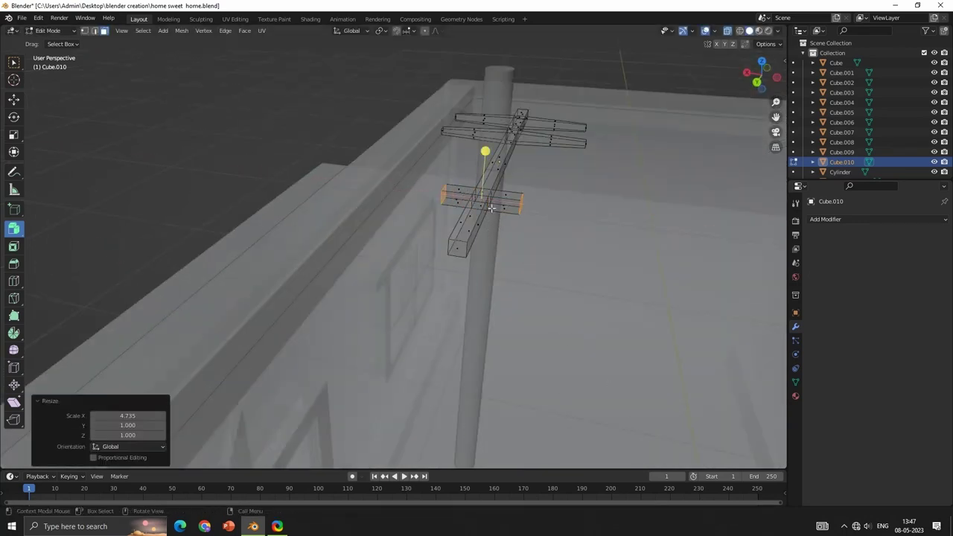
- Set the new crossbar's length along X and taper its ends along Z
key(s)
key(x)
click(485, 154)
key(s)
key(z)
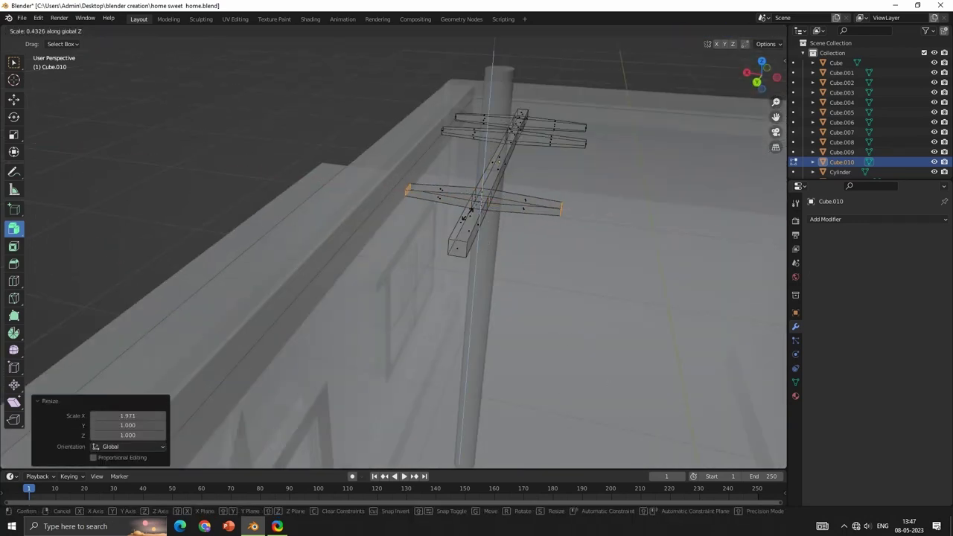
click(485, 149)
middle_drag(484, 149, 330, 254)
key(Tab)
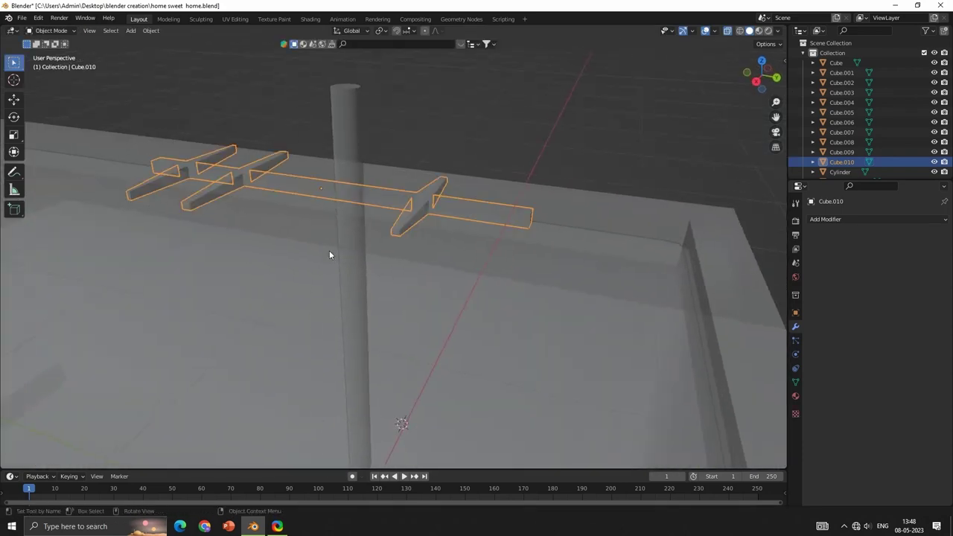
- Turn off X-ray and shrink the cross frame
click(727, 31)
mouse_move(427, 196)
middle_down()
mouse_move(399, 251)
mouse_move(437, 267)
middle_up()
key(s)
click(428, 261)
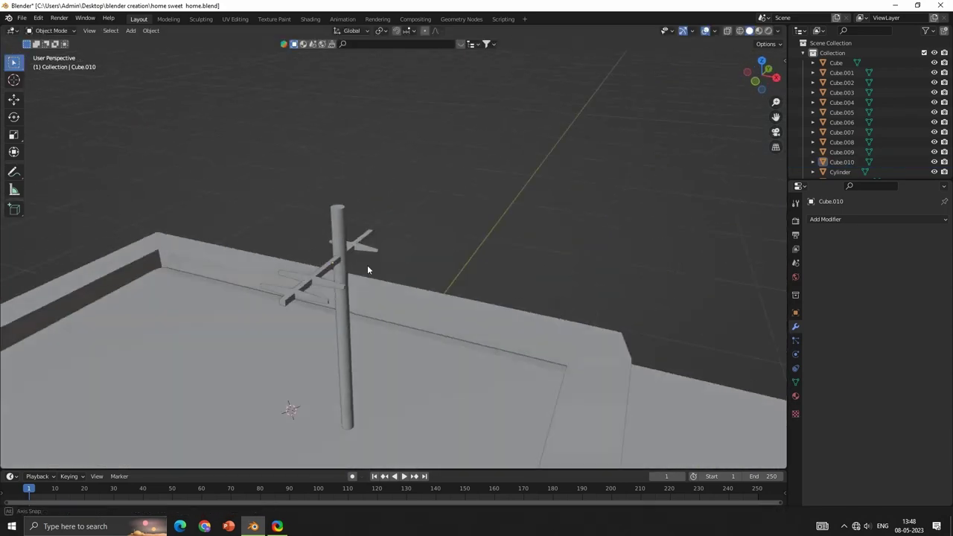
- Duplicate the cross frame slightly lower on the post and rotate it 90° about Y
key(shift+d)
key(z)
click(440, 275)
text(ry)
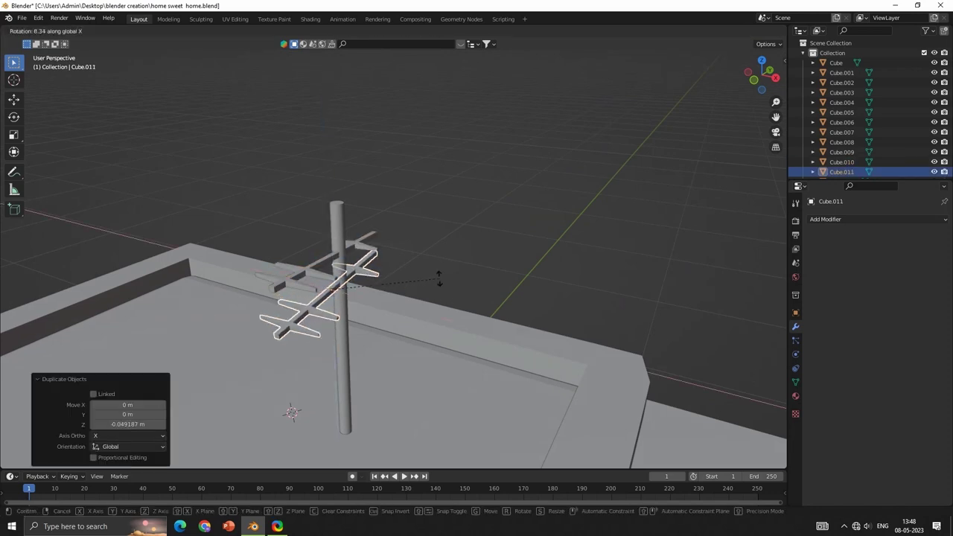
text(90)
key(Return)
middle_drag(479, 342, 303, 207)
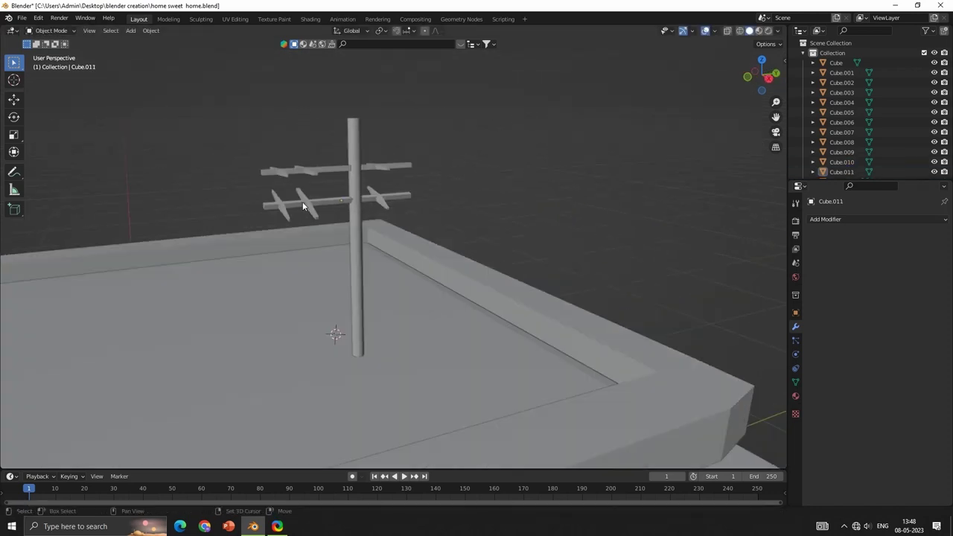
- Add another copy higher up the post, rotated 180° about Z
key(shift+d)
key(z)
click(437, 187)
text(rz)
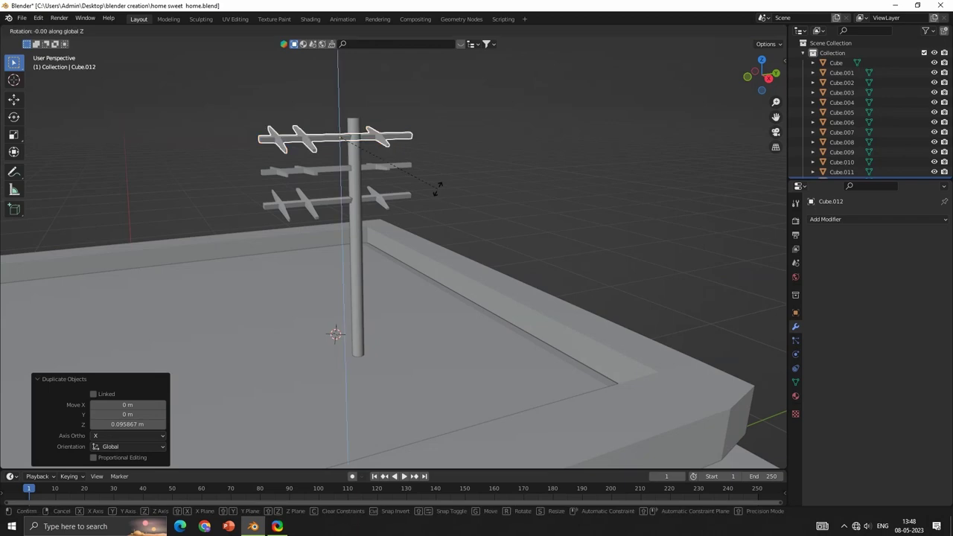
text(180)
key(Return)
middle_drag(402, 187, 340, 190)
- Join the cross frames with Ctrl+J and lower the pole along Z onto the roof
shift+click(353, 144)
key(ctrl+j)
key(alt+a)
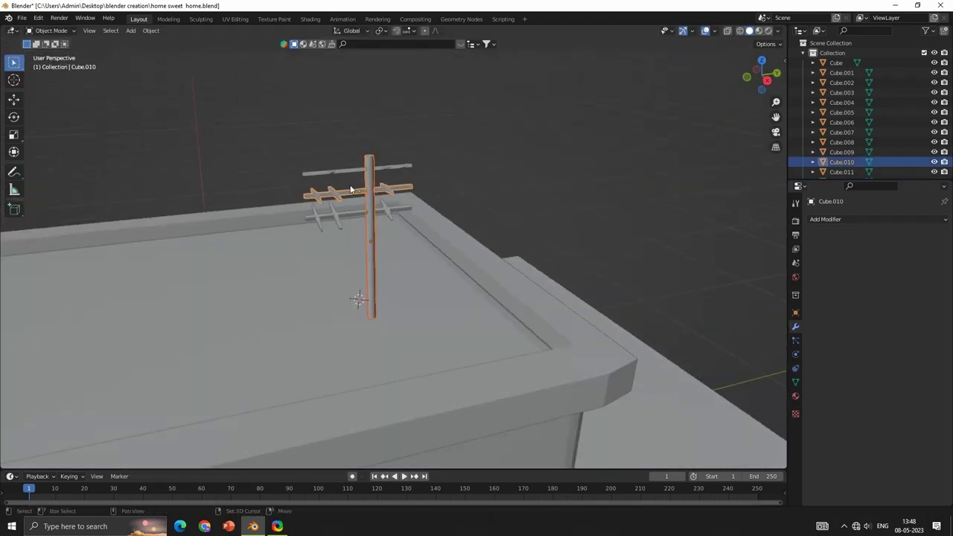
key(g)
key(z)
click(480, 286)
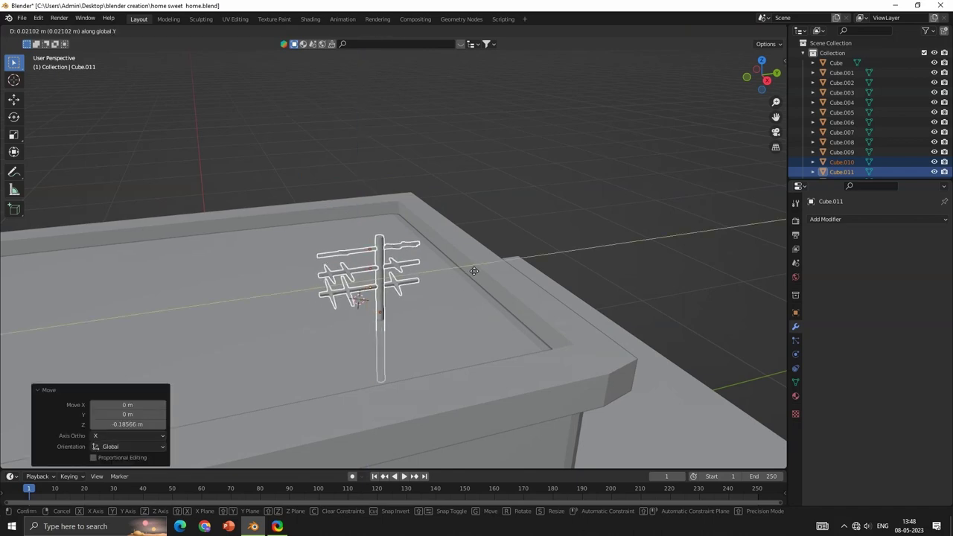
scroll(491, 295, down, 4)
click(473, 301)
middle_drag(474, 301, 396, 255)
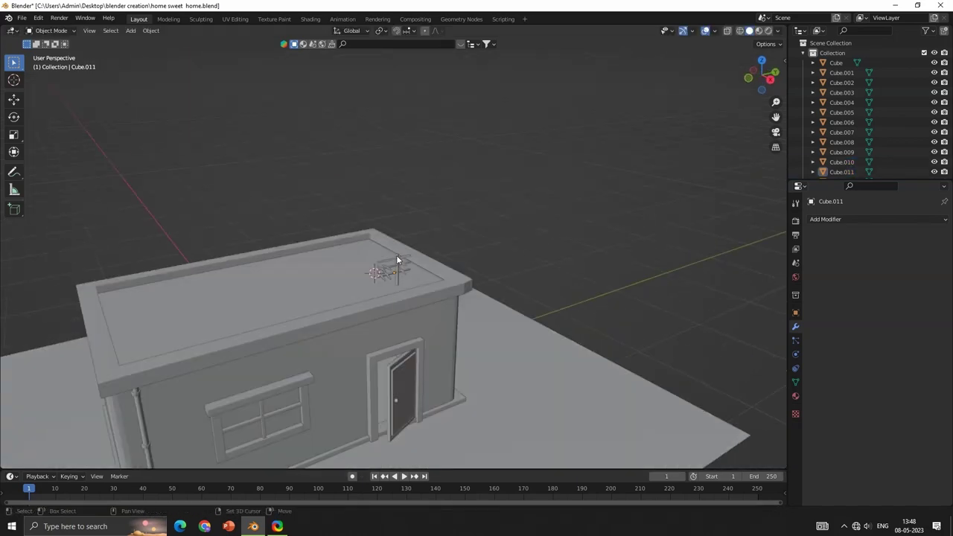
- Adjust the antenna's height along Z so it sits on the roof
key(g)
key(z)
click(487, 288)
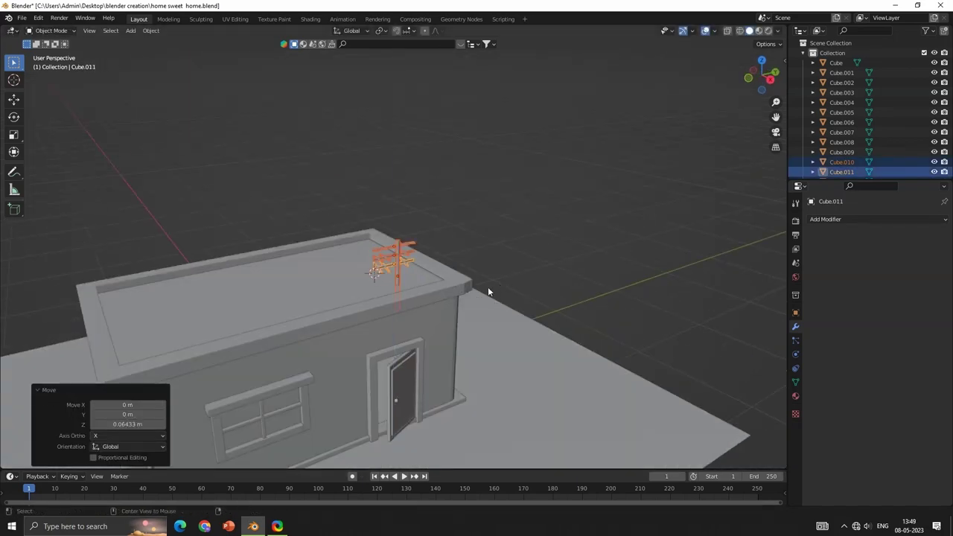
click(487, 288)
scroll(487, 288, up, 3)
mouse_move(487, 288)
middle_down()
mouse_move(453, 312)
mouse_move(526, 280)
mouse_move(431, 259)
middle_up()
scroll(452, 312, down, 4)
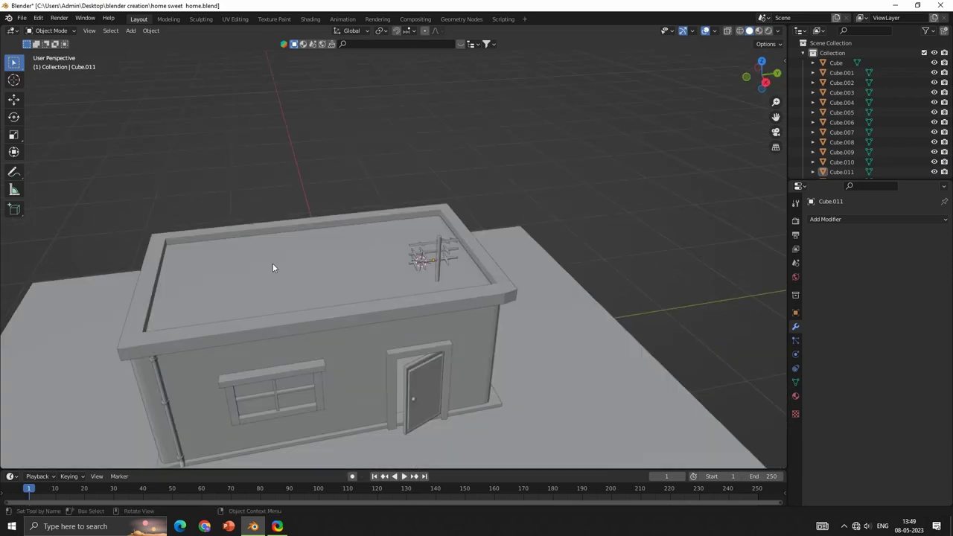
scroll(272, 262, up, 3)
scroll(582, 336, up, 2)
mouse_move(582, 336)
middle_down()
mouse_move(575, 325)
mouse_move(519, 305)
mouse_move(322, 257)
mouse_move(401, 309)
mouse_move(481, 278)
middle_up()
scroll(509, 257, down, 3)
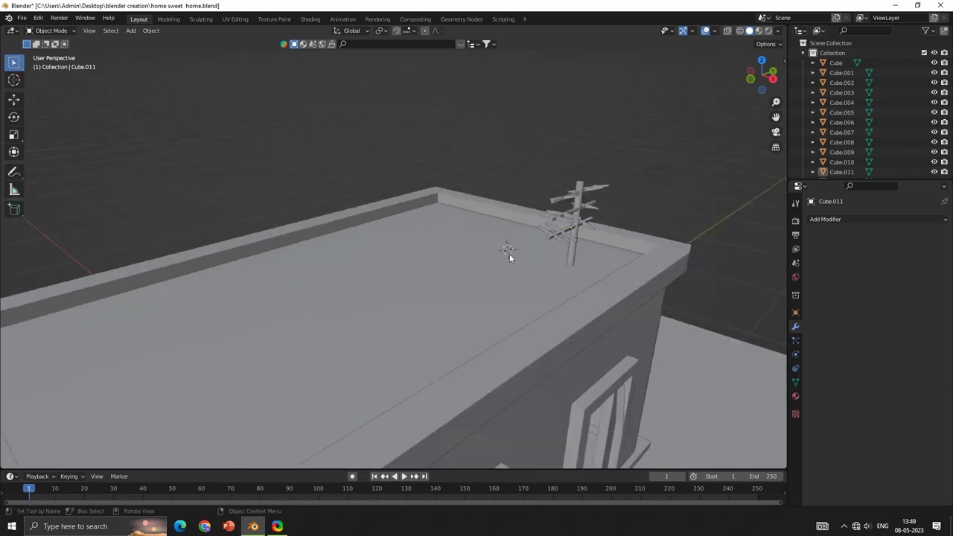
scroll(509, 253, down, 4)
- Add a new cube at a spot on the roof
middle_drag(425, 287, 366, 260)
shift+right_click(358, 264)
key(shift+a)
click(417, 289)
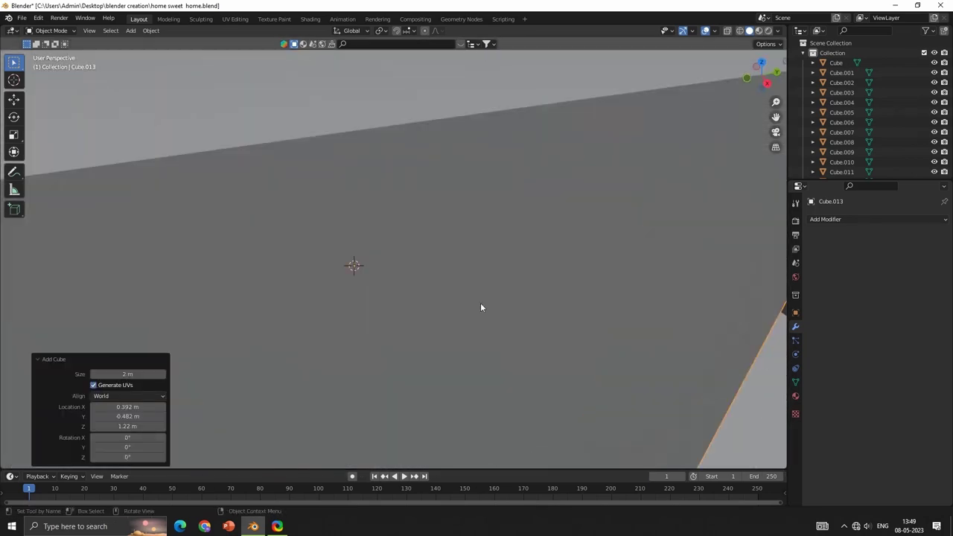
- Lengthen the cube along Y and thin it along X to 0.527
scroll(480, 307, down, 5)
key(s)
key(x)
click(387, 253)
key(s)
key(y)
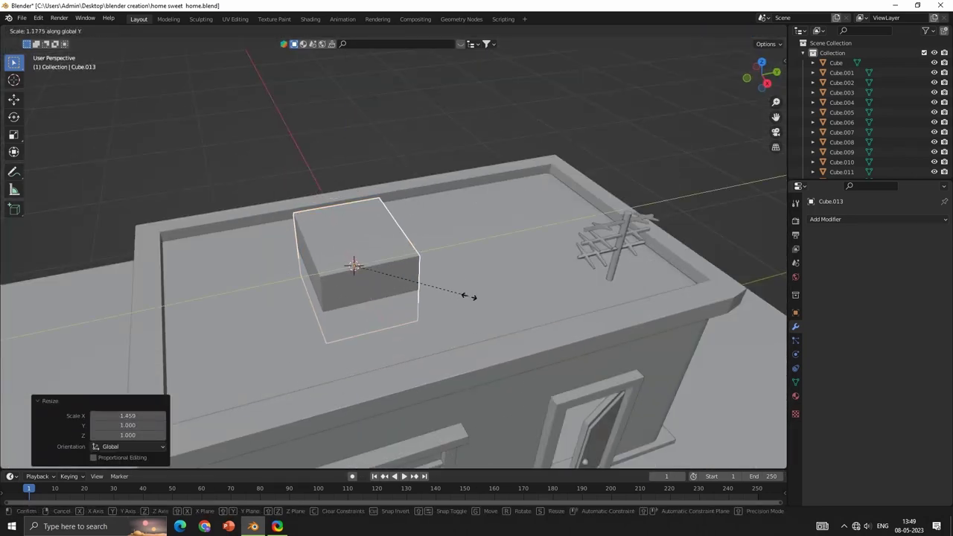
click(469, 296)
middle_drag(485, 309, 484, 257)
key(s)
key(x)
click(345, 273)
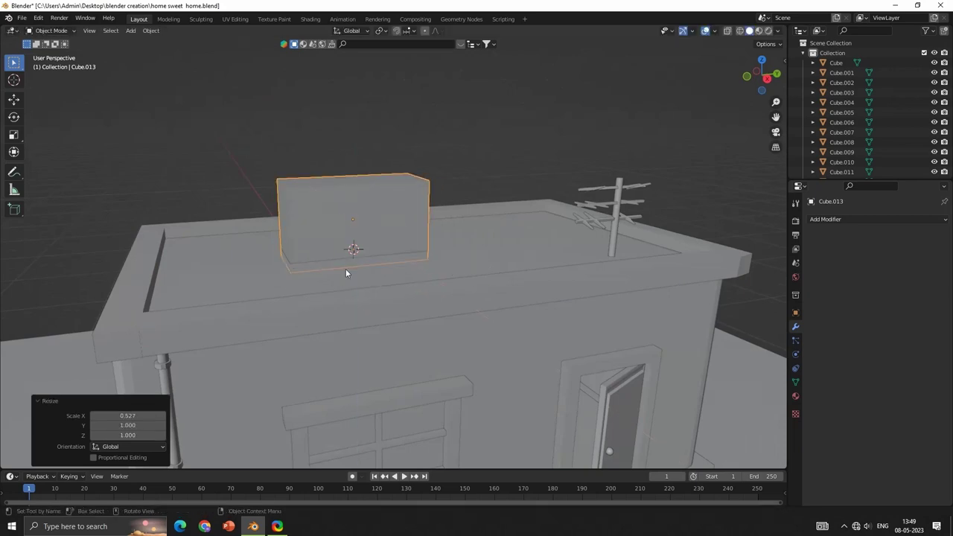
- Slide the box along X into its rooftop position
middle_drag(346, 273, 387, 286)
key(g)
key(x)
click(514, 297)
middle_drag(521, 305, 581, 329)
scroll(581, 329, up, 3)
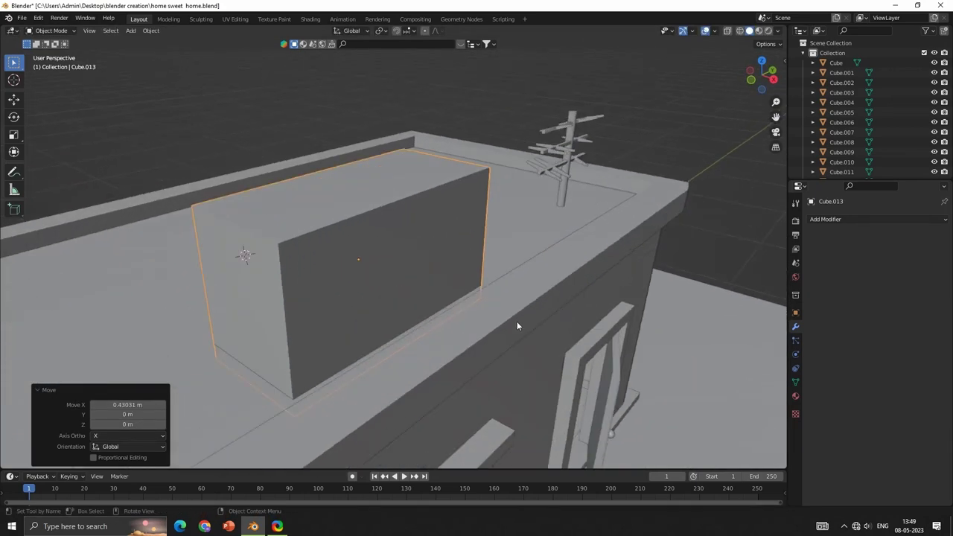
key(alt+a)
middle_drag(434, 301, 412, 309)
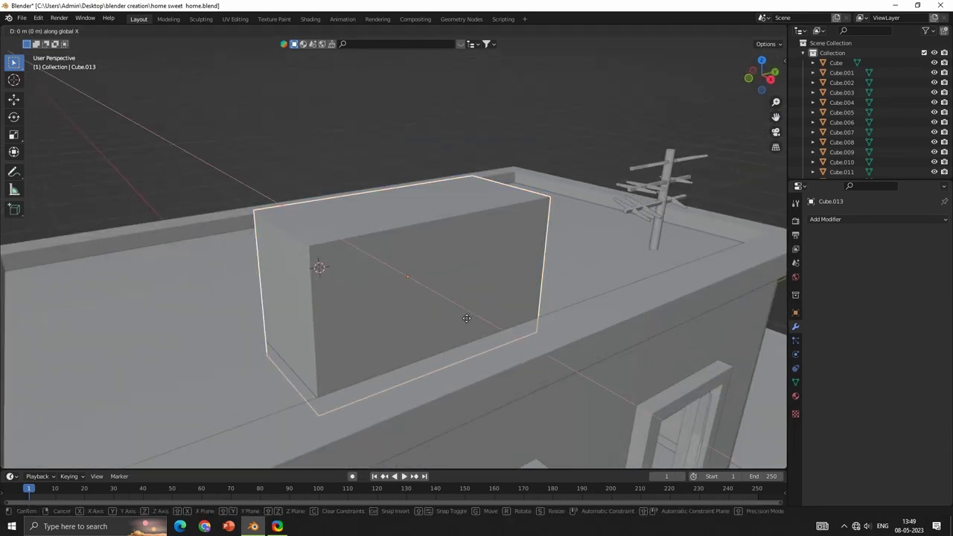
- Duplicate the box into a flattened, resized slab lowered to the box's base
key(shift+d)
key(s)
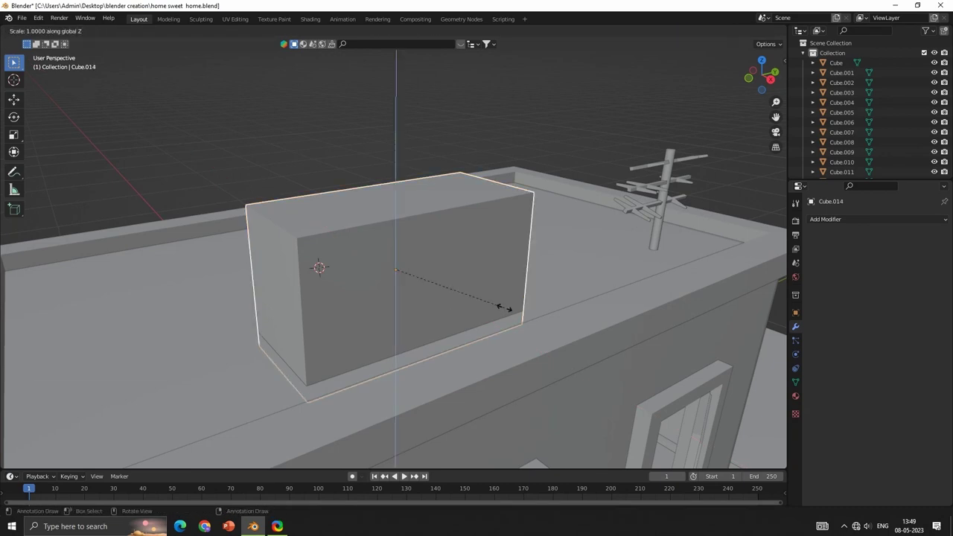
key(z)
click(402, 256)
key(s)
click(506, 322)
key(g)
key(z)
click(506, 322)
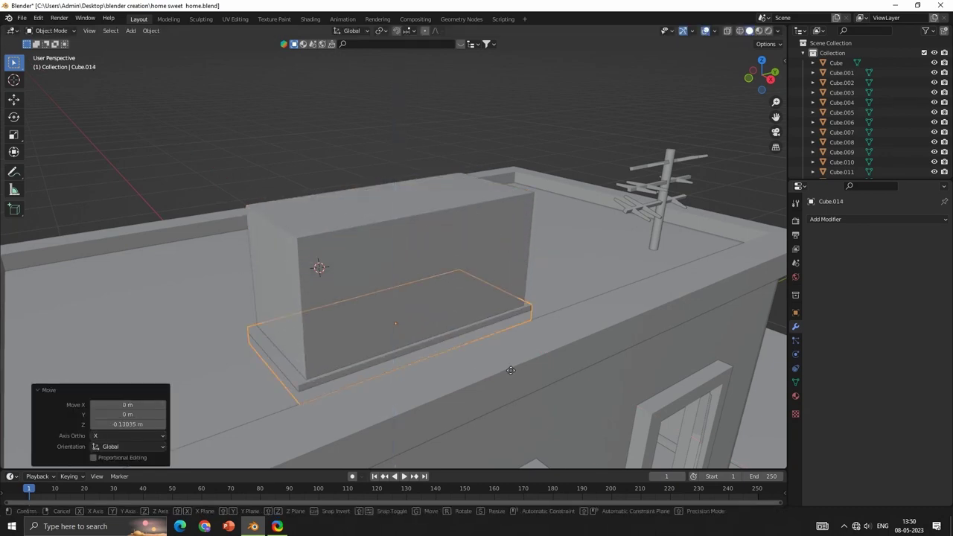
middle_drag(506, 322, 406, 285)
- Select the rooftop box and bevel its edges by about 0.054 m
click(406, 285)
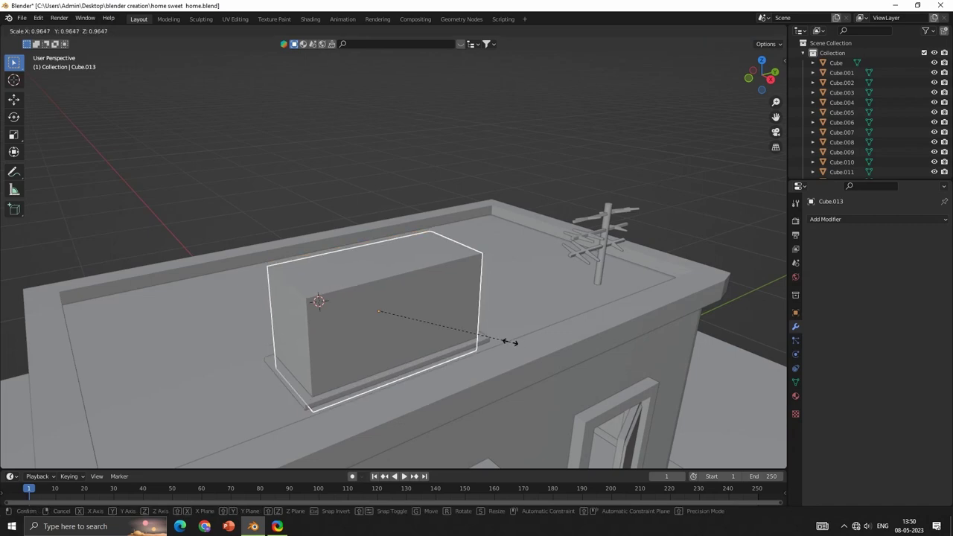
scroll(406, 336, up, 3)
key(Tab)
middle_drag(516, 365, 510, 333)
key(ctrl+b)
- Confirm the 0.0542 m bevel, return to Object Mode and bring up the Add menu
click(521, 330)
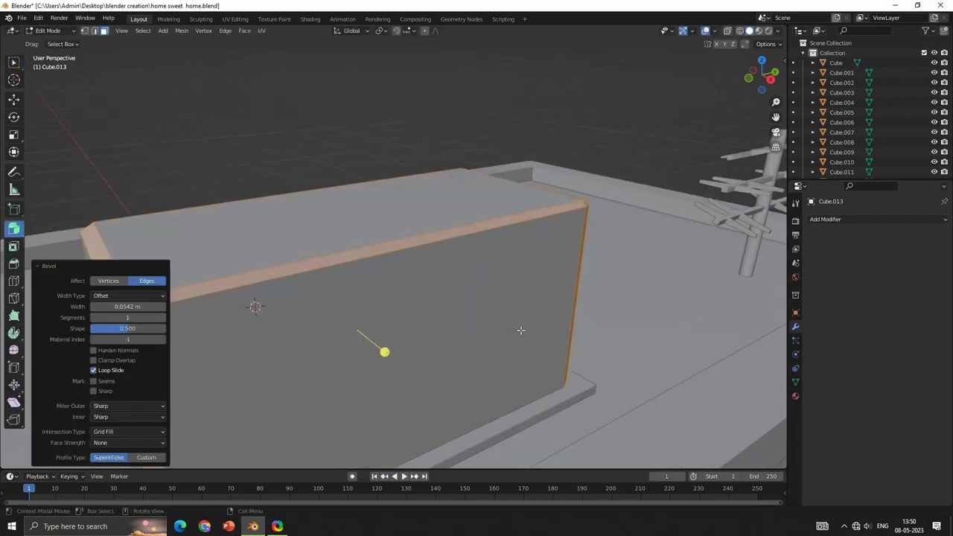
key(Tab)
scroll(435, 290, down, 5)
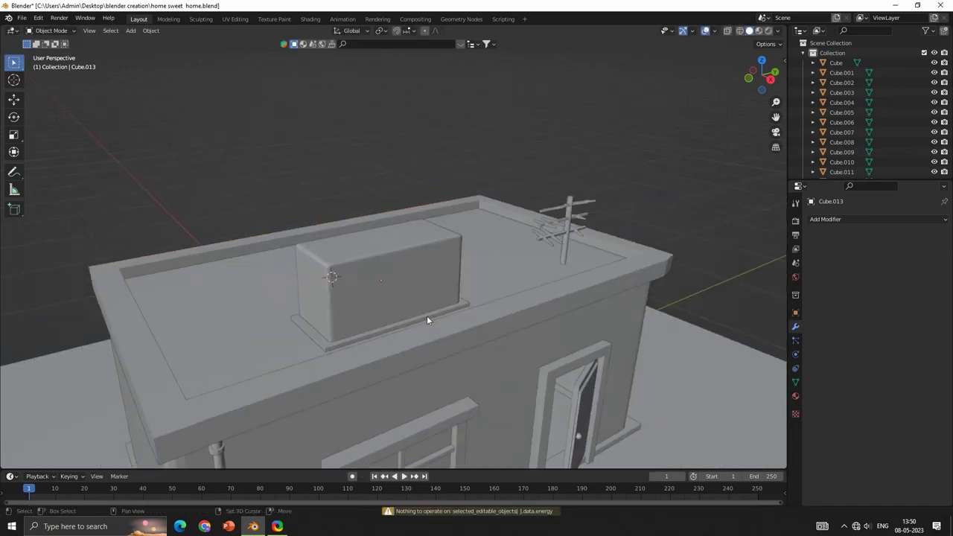
scroll(417, 298, down, 2)
scroll(409, 279, up, 6)
scroll(398, 268, up, 2)
scroll(386, 254, down, 4)
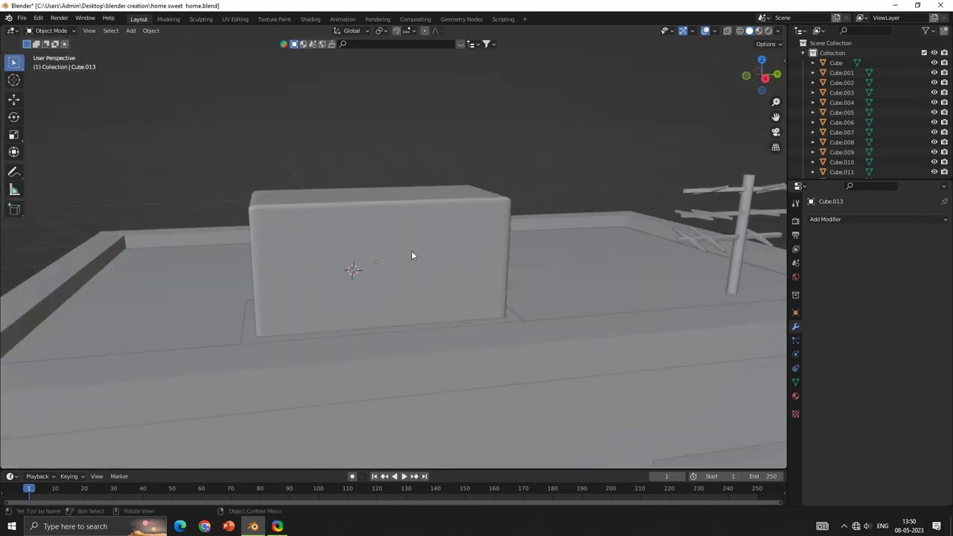
key(shift+a)
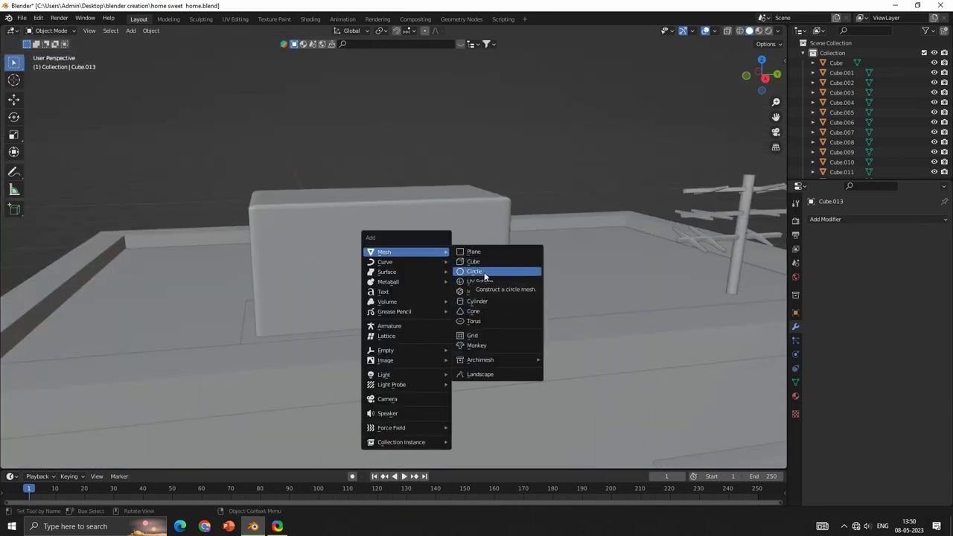
- Add a circle mesh with N-Gon fill and scale it down to 0.12
click(484, 272)
key(s)
right_click(453, 267)
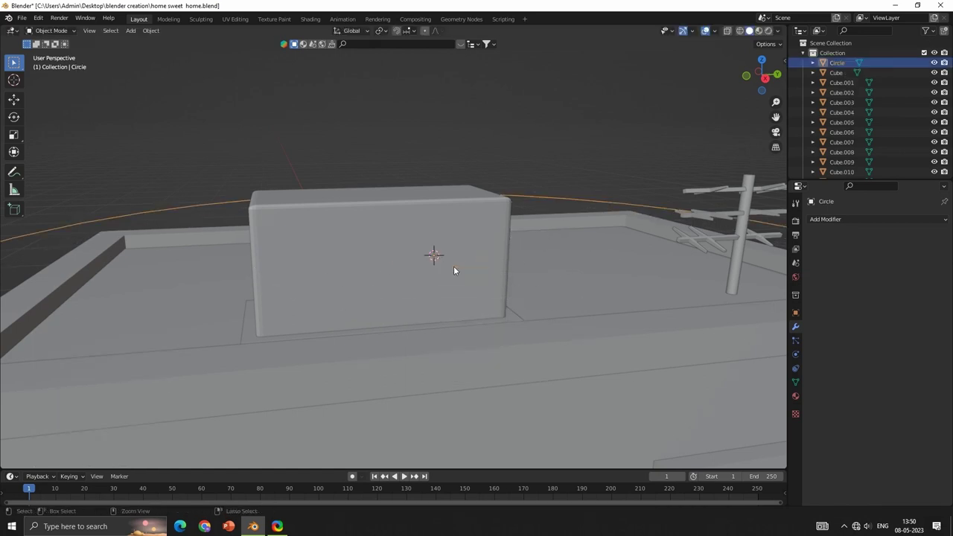
key(shift+a)
click(387, 310)
click(126, 373)
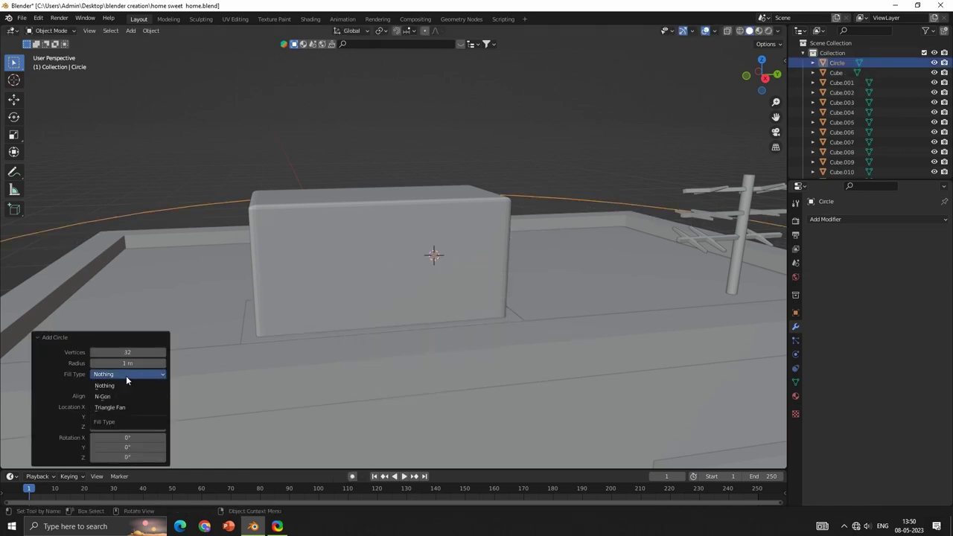
click(106, 395)
click(125, 374)
click(113, 385)
text(s.12)
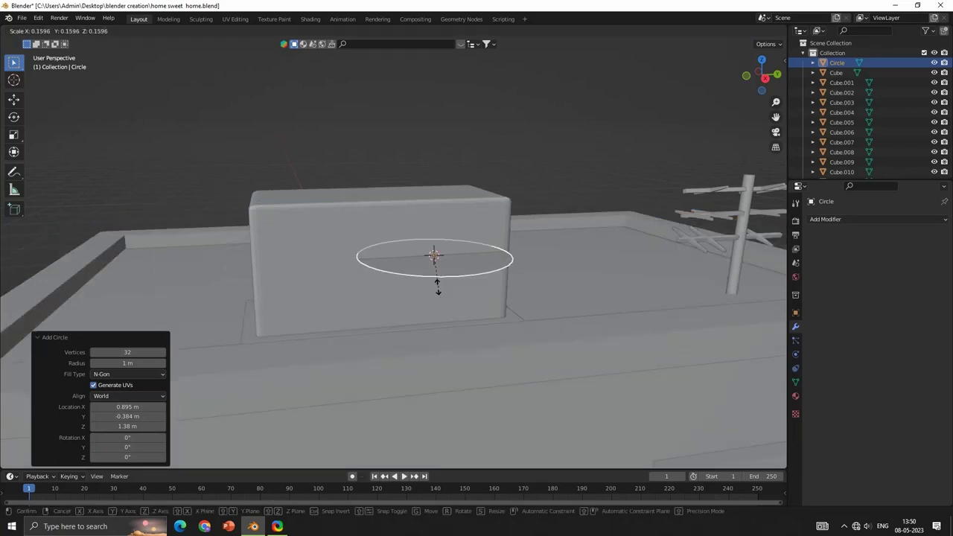
key(Return)
- Rotate the circle 90° upright and slide it along X toward the box
mouse_move(432, 312)
middle_down()
mouse_move(478, 296)
mouse_move(439, 242)
mouse_move(488, 287)
middle_up()
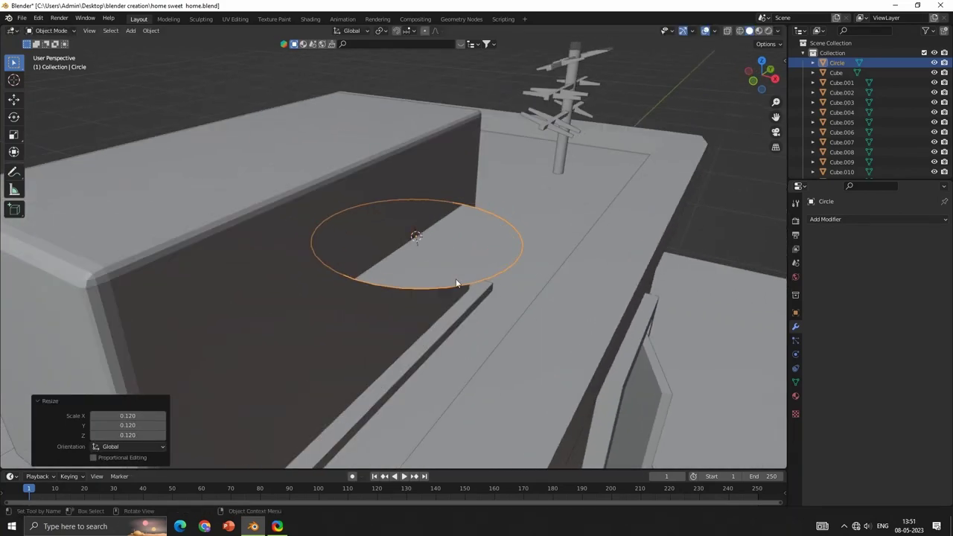
key(r)
text(r)
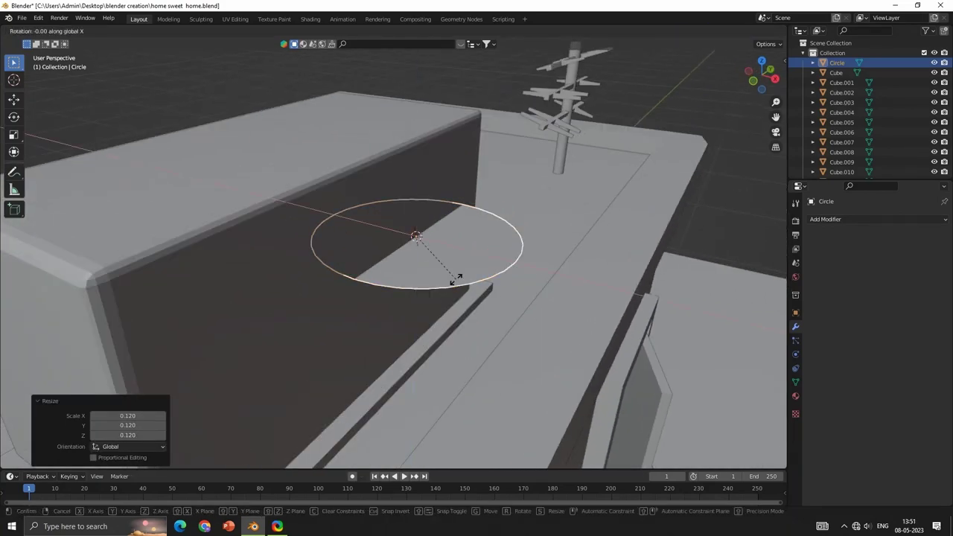
text(90)
key(Return)
key(g)
key(x)
key(Return)
- Enlarge the circle, shift it along X onto the box face, and enter Edit Mode
middle_drag(461, 281, 540, 288)
key(s)
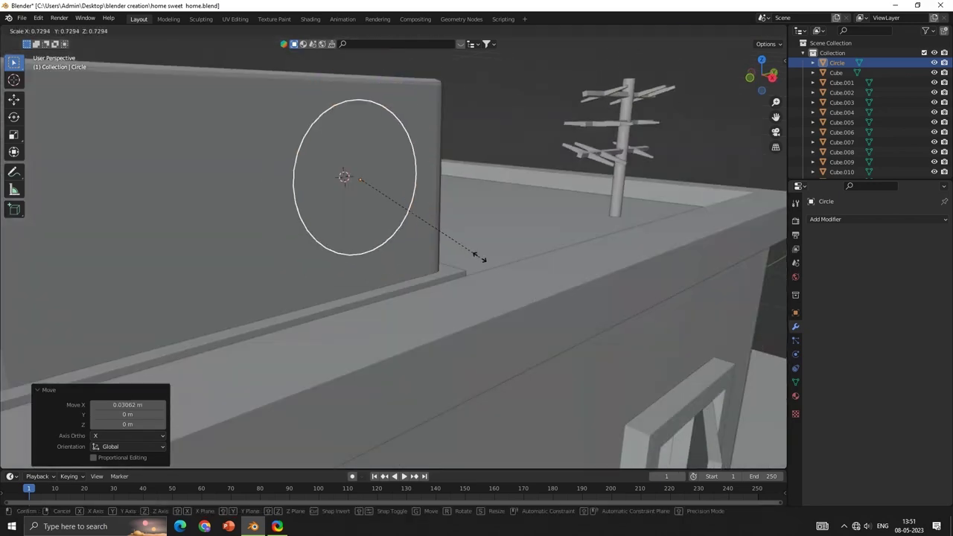
click(492, 243)
key(g)
key(x)
key(KP_Decimal)
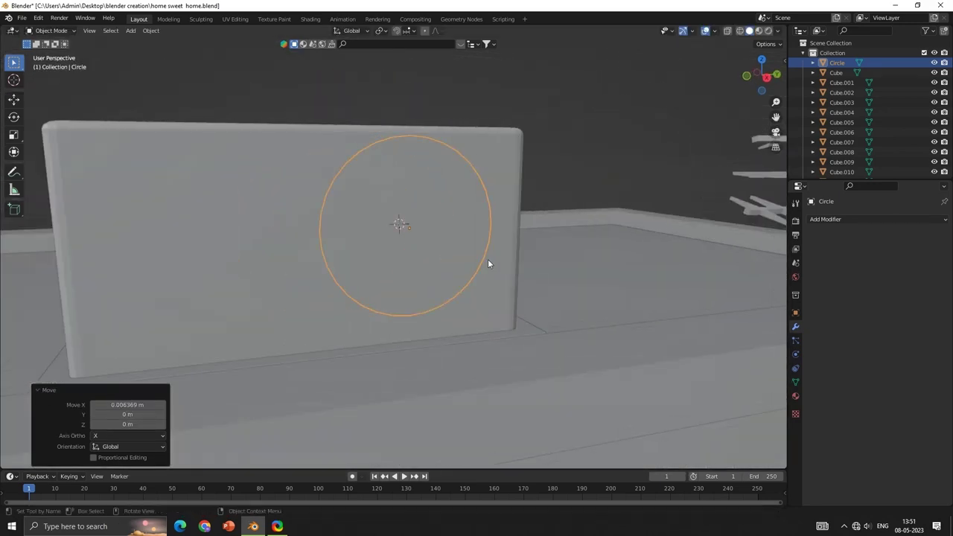
key(Tab)
- Try bevelling and insetting the circle face, undoing both attempts
click(13, 262)
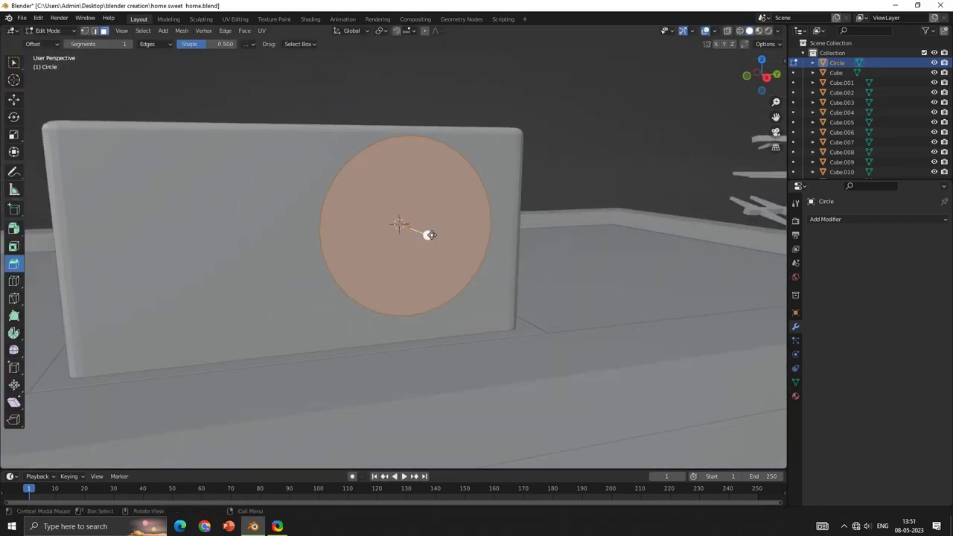
click(400, 223)
key(ctrl+z)
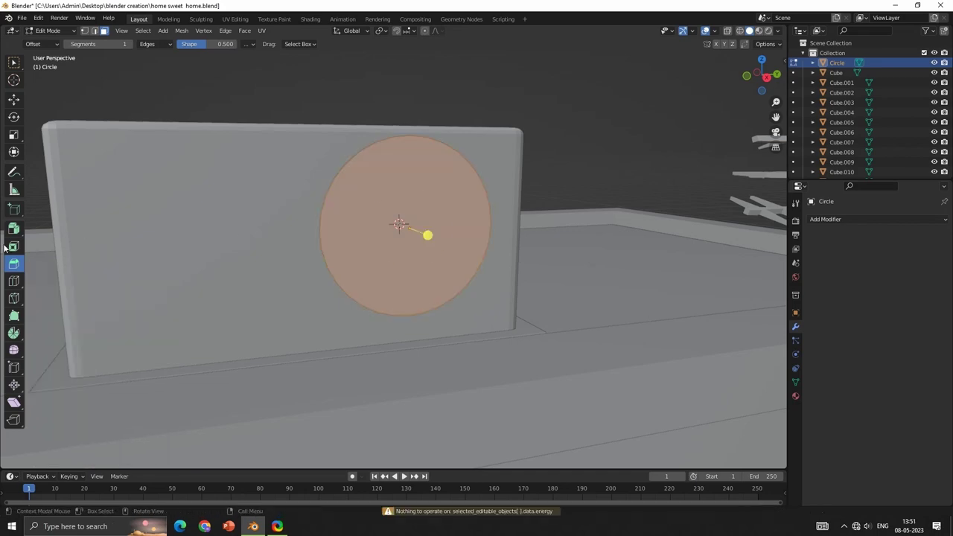
click(14, 245)
drag(427, 244, 406, 227)
middle_drag(406, 227, 509, 286)
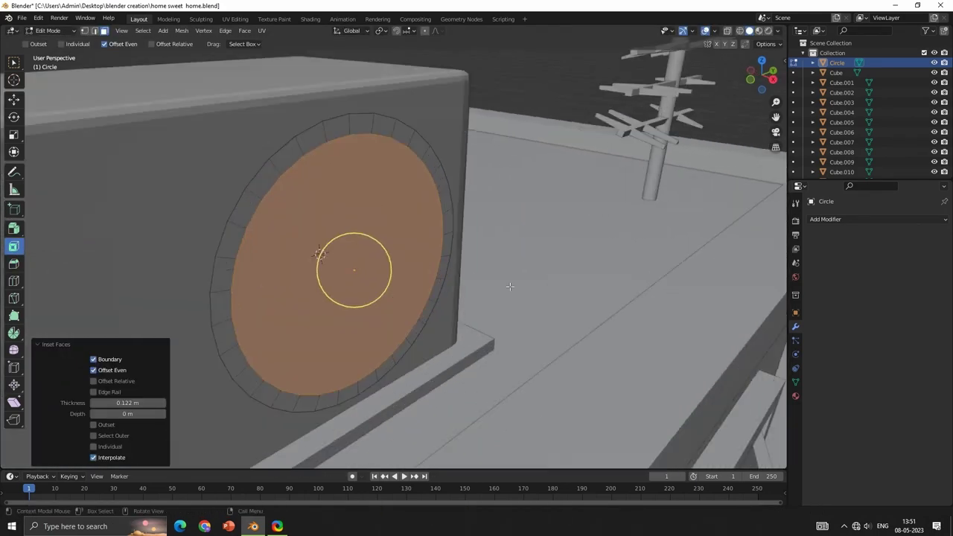
key(ctrl+z)
- Extrude the circle face along X and inset it to form a rim
drag(387, 286, 400, 283)
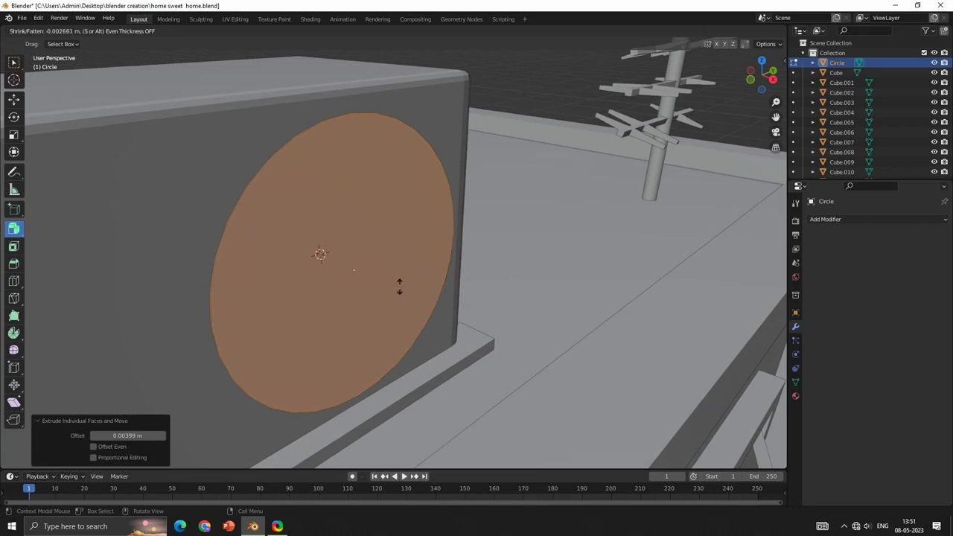
key(g)
key(x)
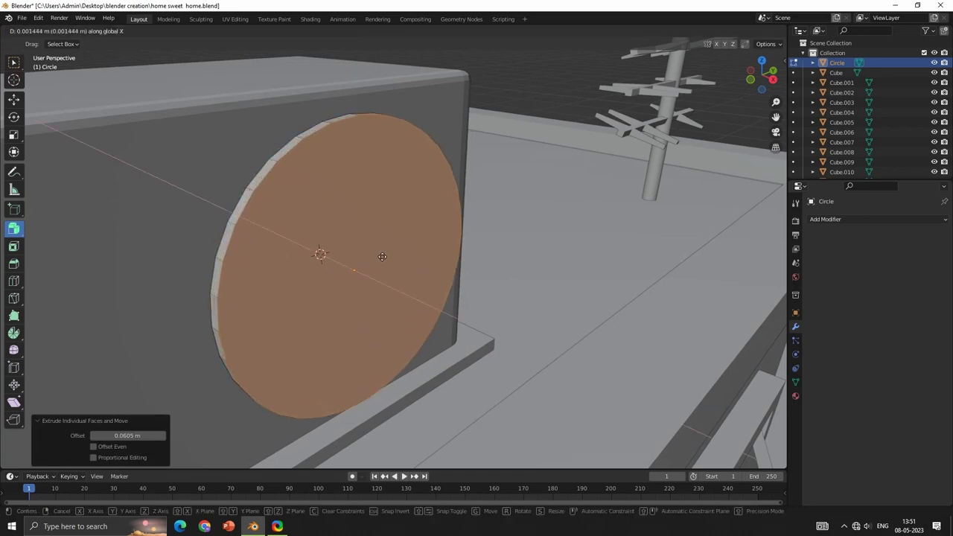
click(396, 264)
click(14, 246)
drag(411, 291, 393, 282)
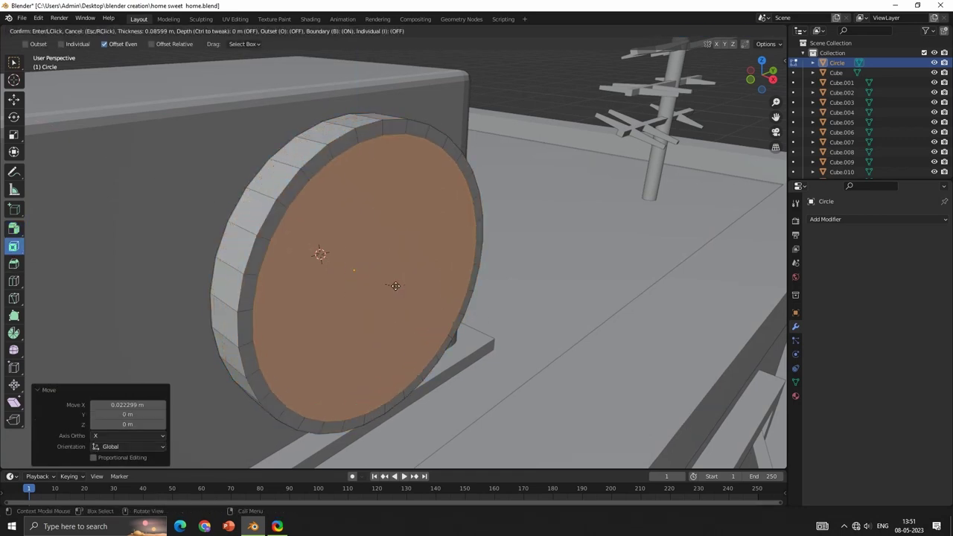
key(g)
key(x)
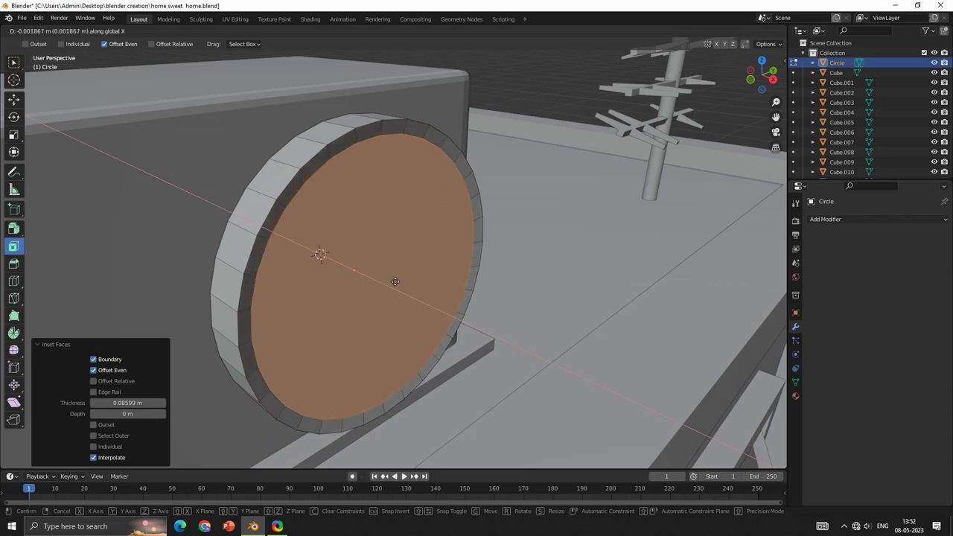
click(393, 279)
- Extrude the inner face and push it back along X to recess the centre
click(14, 228)
mouse_move(417, 297)
mouse_down()
mouse_move(389, 293)
mouse_move(398, 295)
mouse_up()
key(g)
key(x)
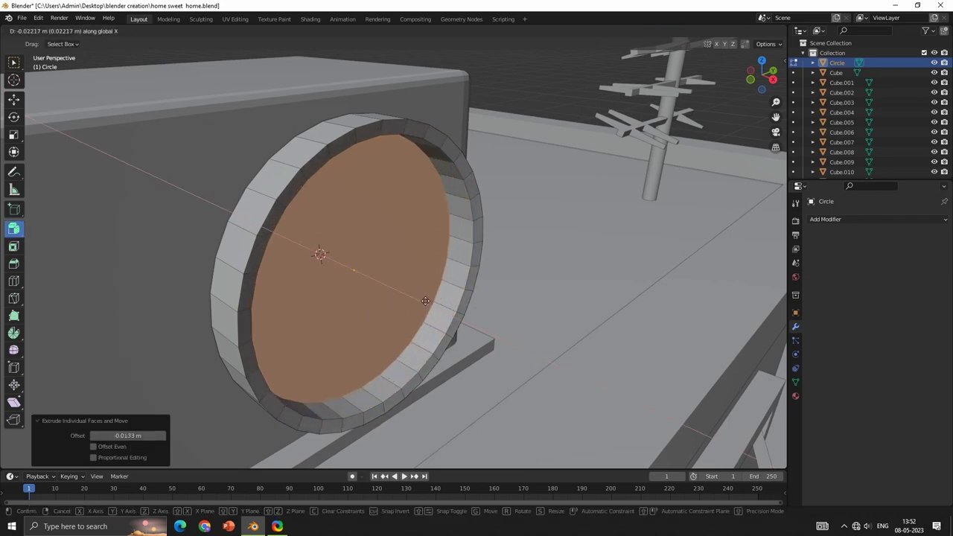
click(425, 300)
- Leave Edit Mode and move the finished ring along X against the box
mouse_move(424, 301)
middle_down()
mouse_move(513, 284)
mouse_move(303, 249)
middle_up()
key(Tab)
key(g)
key(x)
click(446, 283)
scroll(510, 291, down, 3)
- Select the rooftop box, enter Edit Mode and view its face in Right Ortho
key(alt+a)
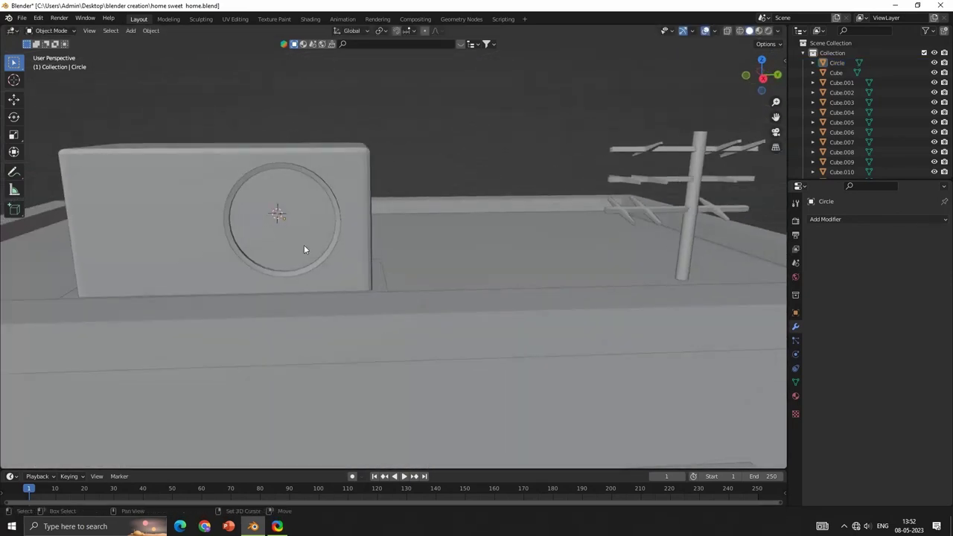
click(304, 249)
scroll(406, 280, up, 3)
mouse_move(406, 280)
middle_down()
mouse_move(442, 316)
mouse_move(455, 290)
mouse_move(328, 223)
middle_up()
key(Tab)
key(KP_3)
scroll(328, 223, up, 2)
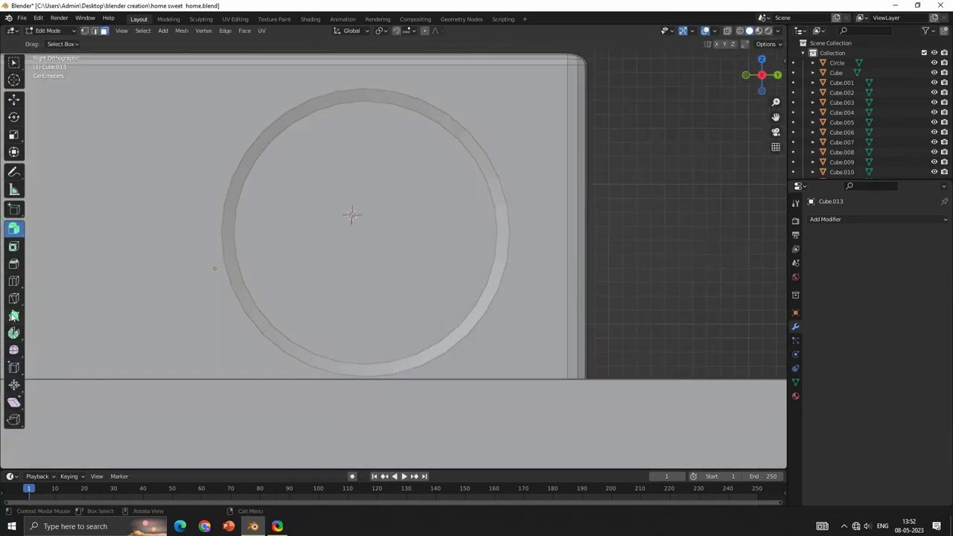
- Undo a stray extrusion and begin a knife cut along the ring's inner edge
click(13, 316)
click(234, 182)
key(ctrl+z)
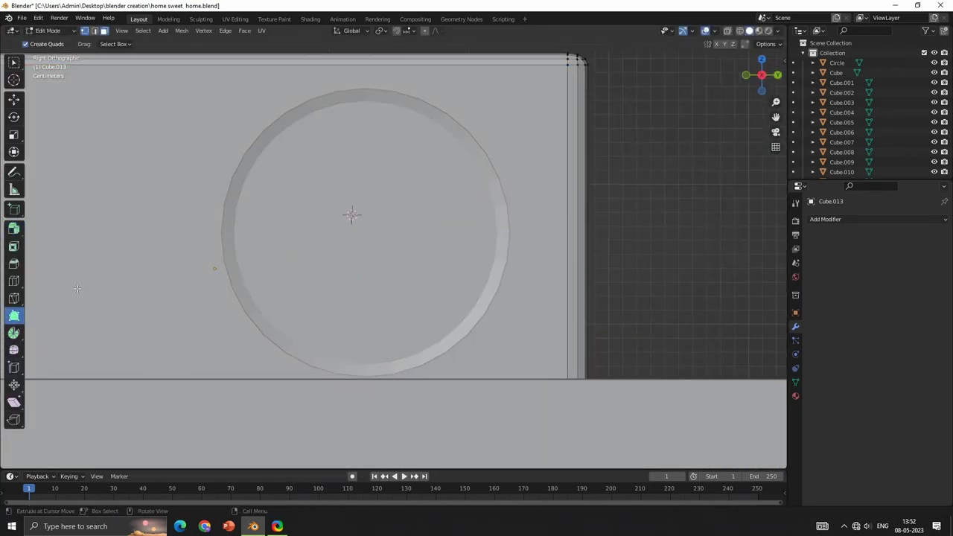
click(233, 200)
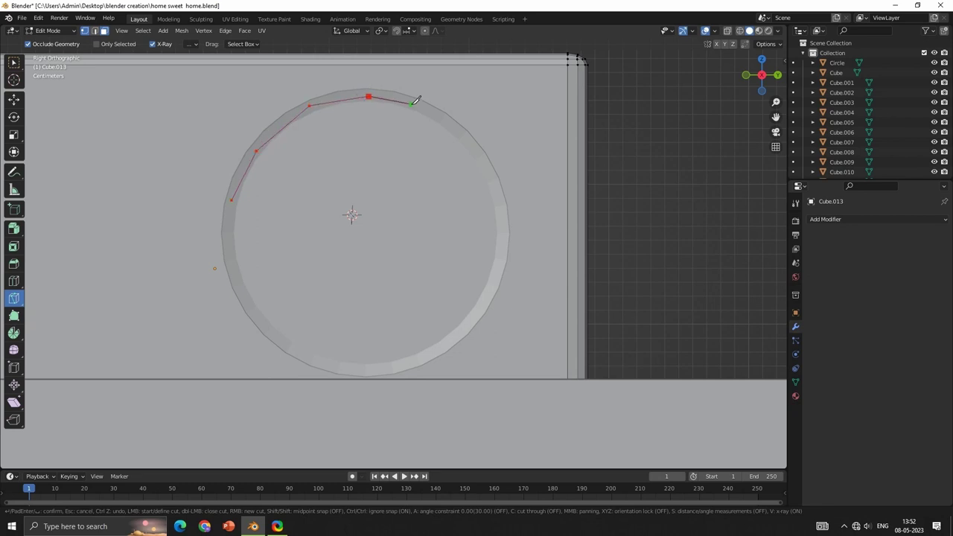
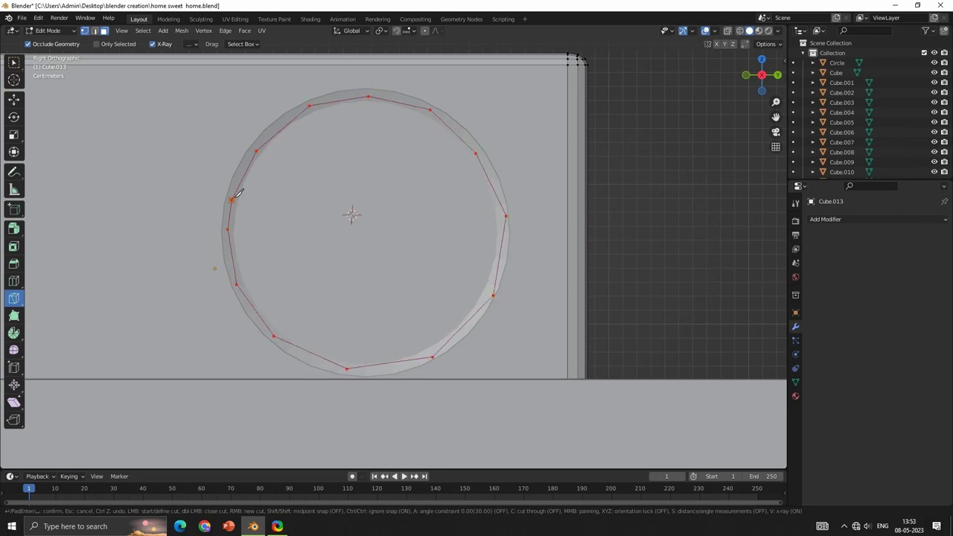
- Knife-cut around the circle ring on the unit's front from a straight side view
key(Return)
middle_drag(383, 228, 413, 259)
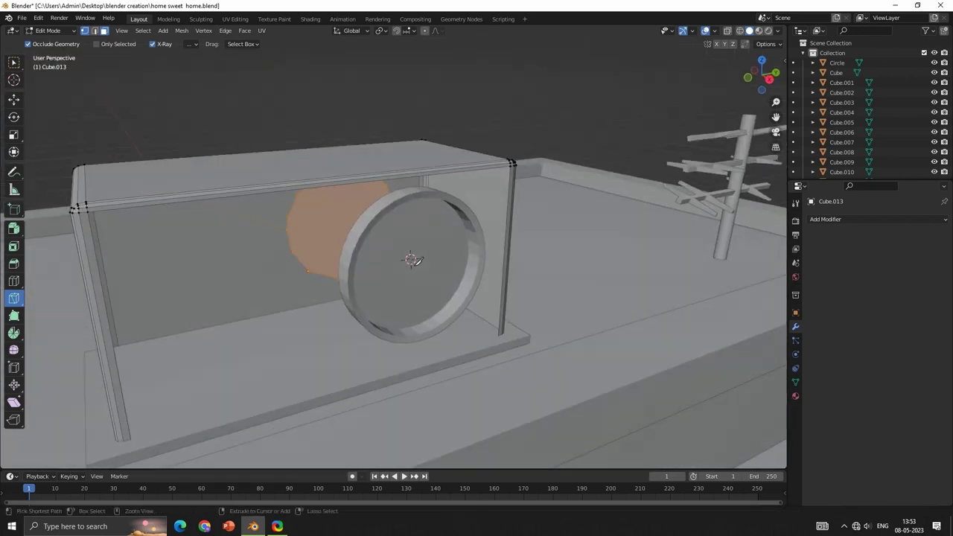
key(ctrl+z)
click(768, 78)
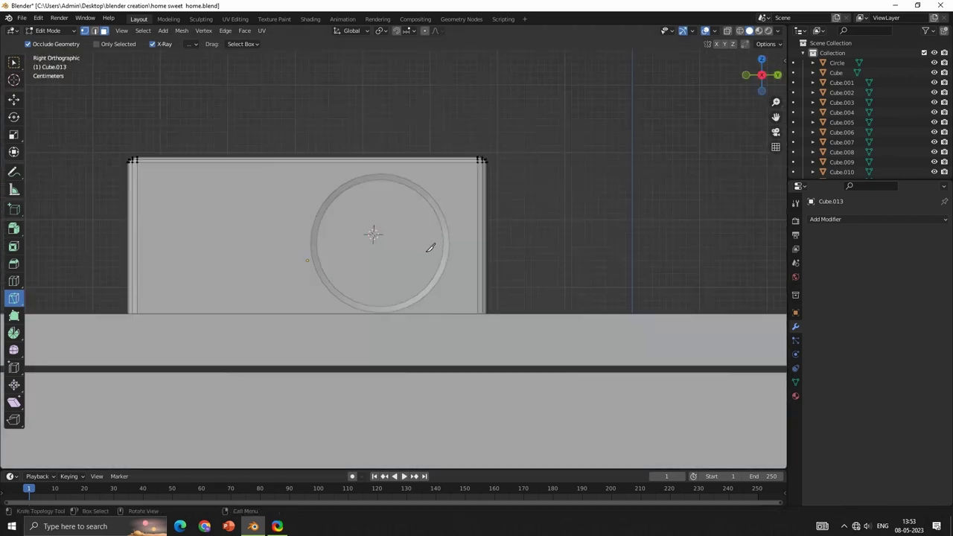
click(277, 227)
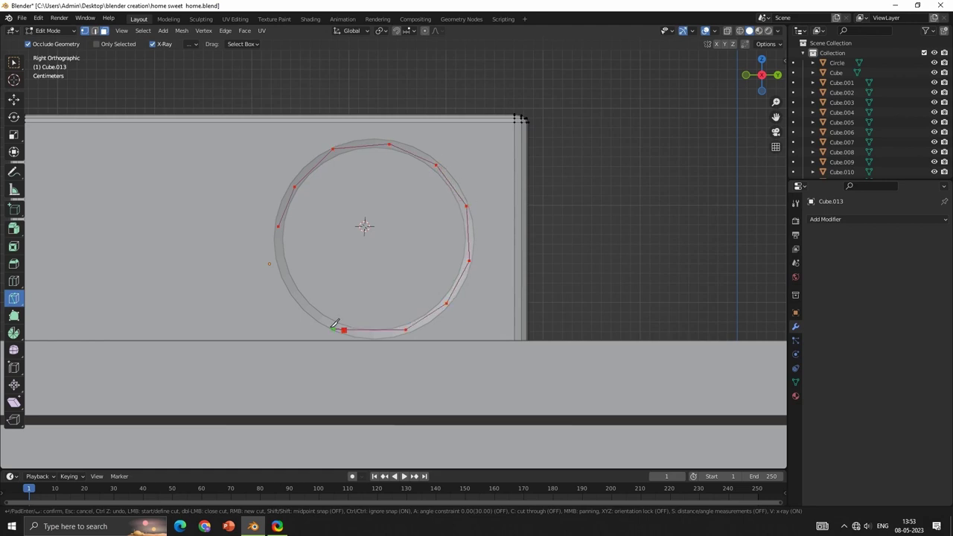
key(Return)
mouse_move(384, 221)
middle_down()
mouse_move(447, 269)
mouse_move(392, 260)
middle_up()
- Try extruding the circle face, undoing back to the previous selection
right_click(393, 260)
key(Escape)
key(shift+space)
key(e)
key(ctrl+z)
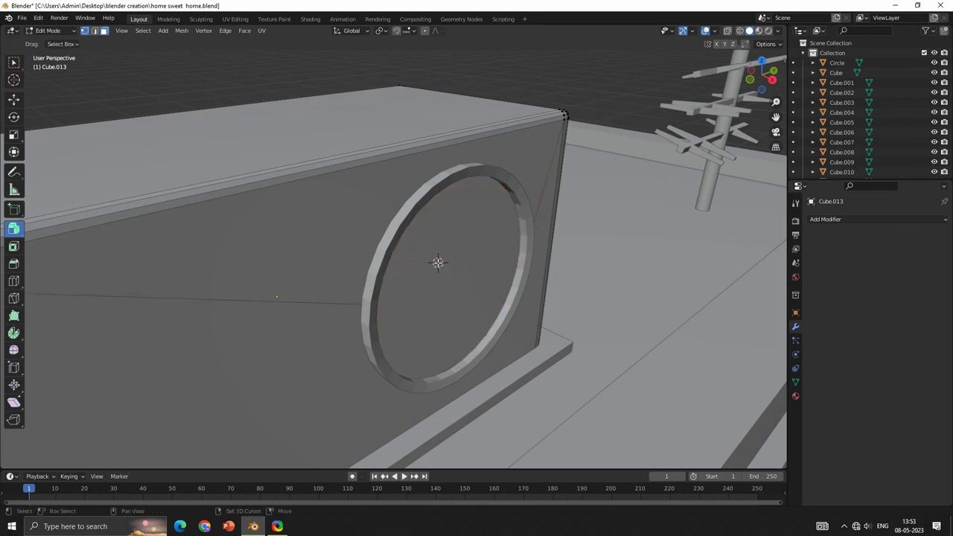
key(ctrl+shift+z)
key(ctrl+z)
middle_drag(525, 305, 333, 265)
- Select the Circle object, select its whole face and push it along X
key(Tab)
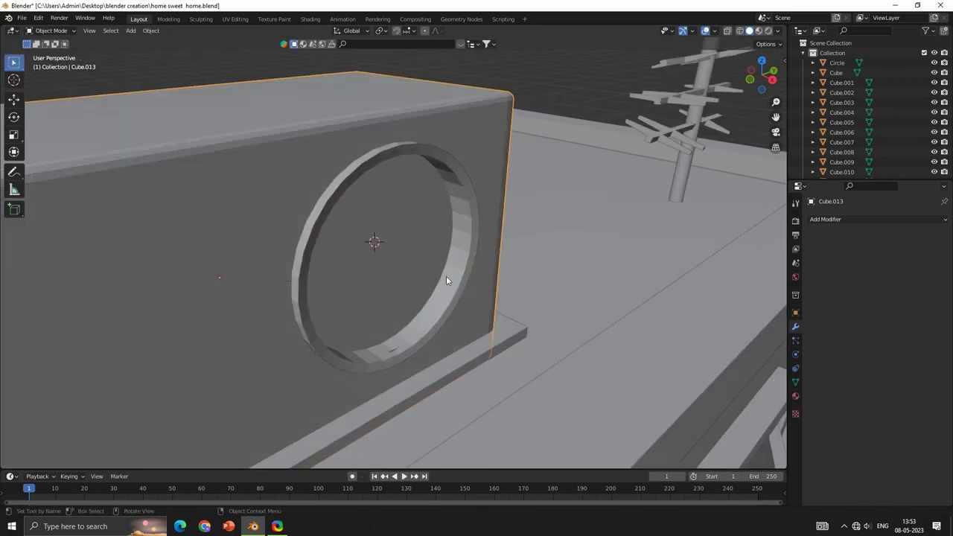
click(391, 255)
key(Tab)
key(a)
click(414, 271)
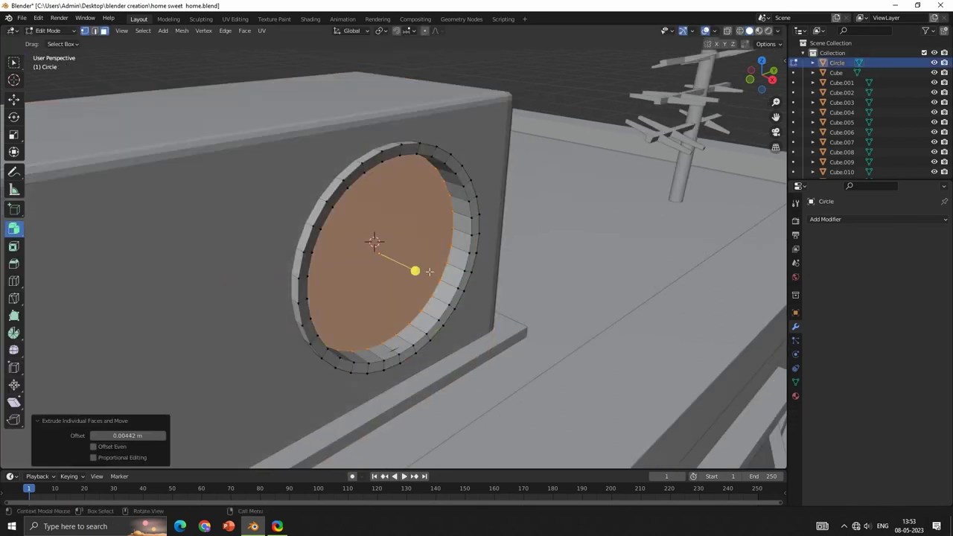
key(ctrl+z)
key(g)
key(x)
click(437, 270)
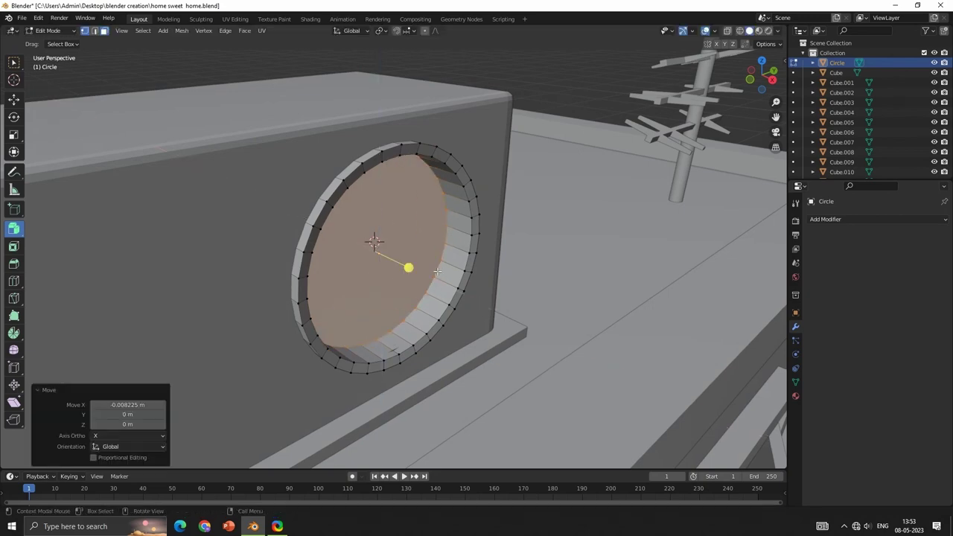
- Remove the circle's fill face and return to Object Mode
key(ctrl+z)
middle_drag(423, 263, 351, 260)
key(Tab)
right_click(350, 244)
scroll(448, 288, down, 3)
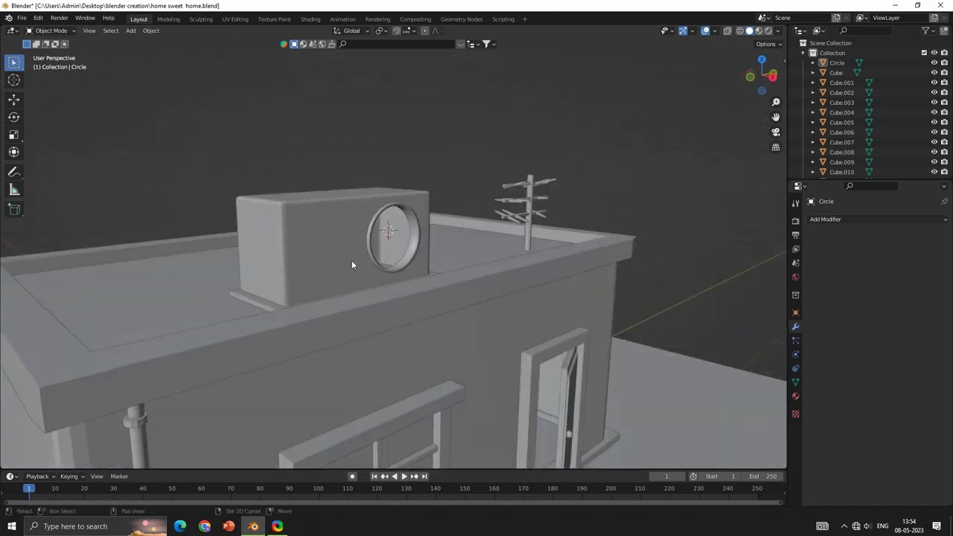
scroll(468, 311, up, 5)
- Add a new mesh circle, shrink it to a small ring and move it along X
middle_drag(468, 315, 417, 282)
key(shift+a)
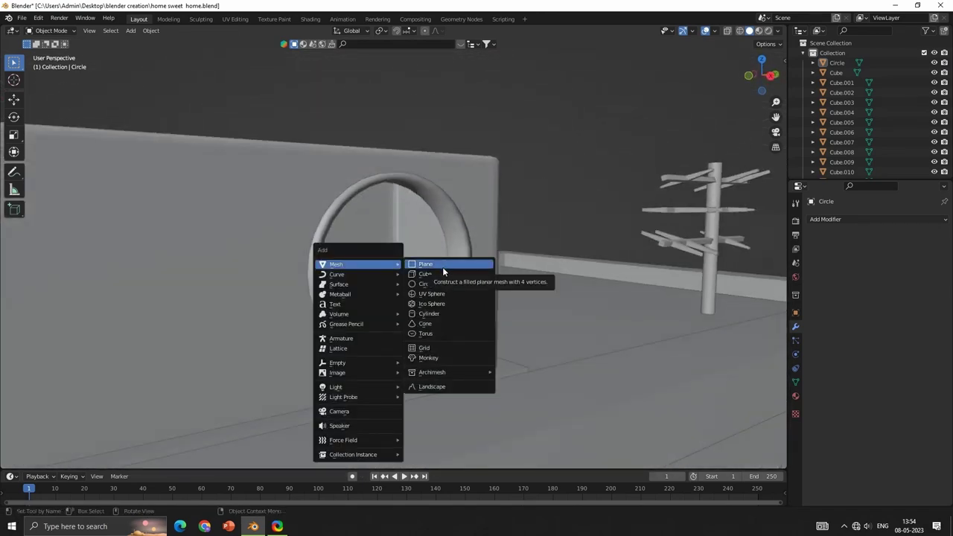
click(423, 283)
key(s)
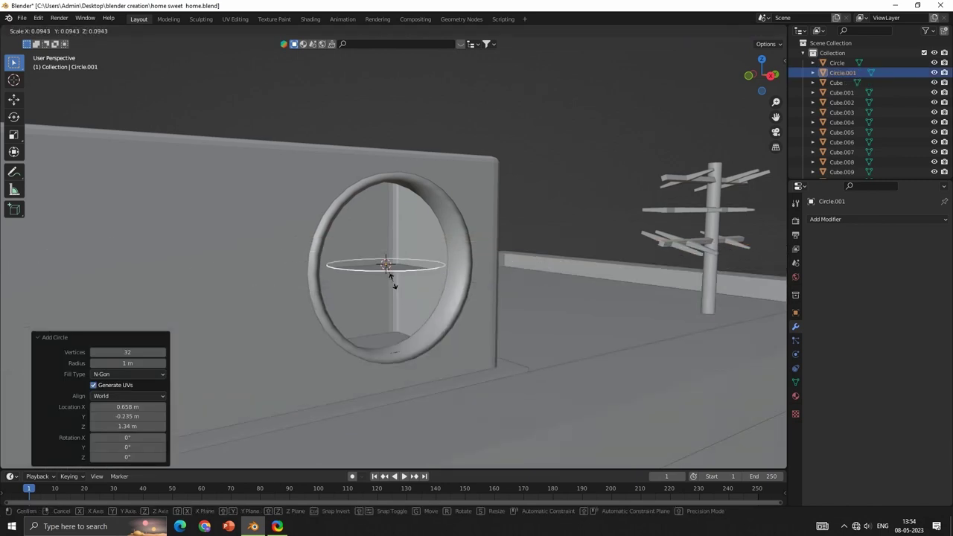
click(396, 272)
key(g)
key(x)
click(451, 305)
- Rotate the circle 90° about Y and move it along Y onto the vent ring
click(772, 76)
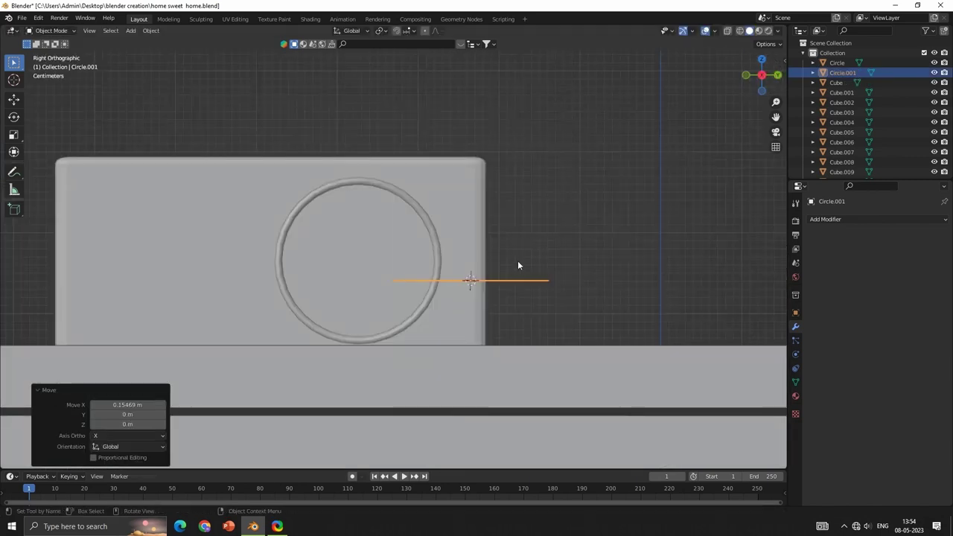
key(r)
key(y)
key(9)
key(0)
key(Return)
key(g)
key(y)
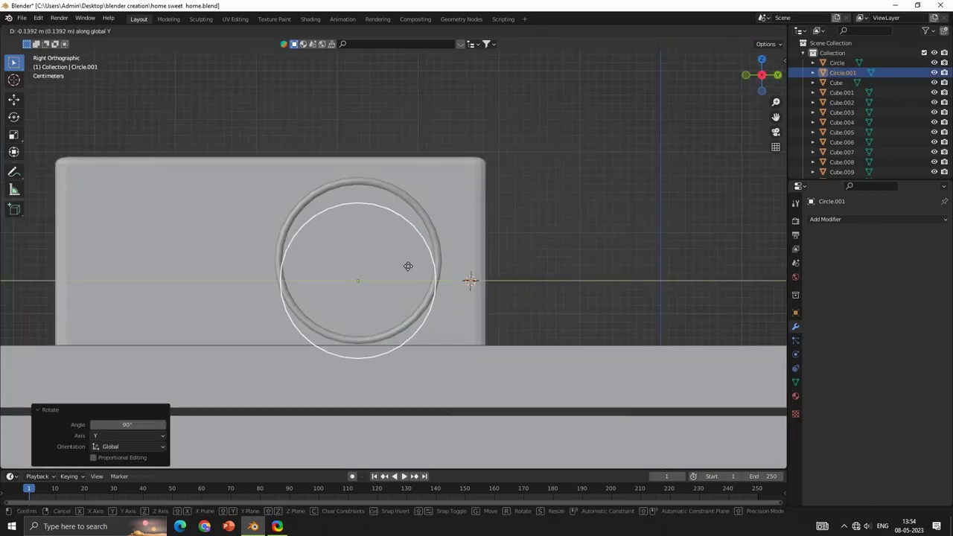
click(408, 266)
- Scale the circle to 0.911, enlarge it to fit the ring, and enter Edit Mode with nothing selected
key(s)
click(541, 298)
middle_drag(541, 298, 480, 312)
key(s)
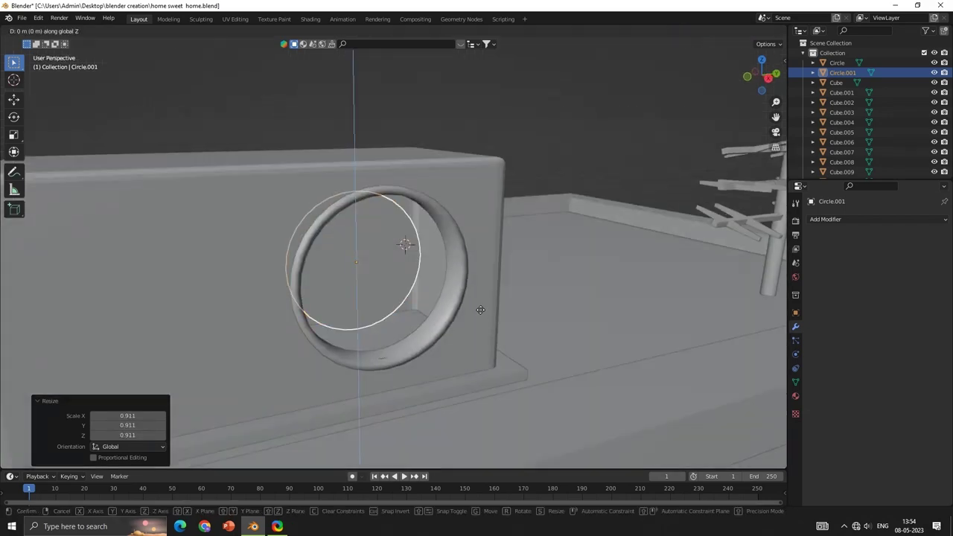
click(528, 350)
key(Tab)
mouse_move(528, 350)
middle_down()
mouse_move(469, 320)
mouse_move(498, 311)
mouse_move(334, 271)
middle_up()
key(alt+a)
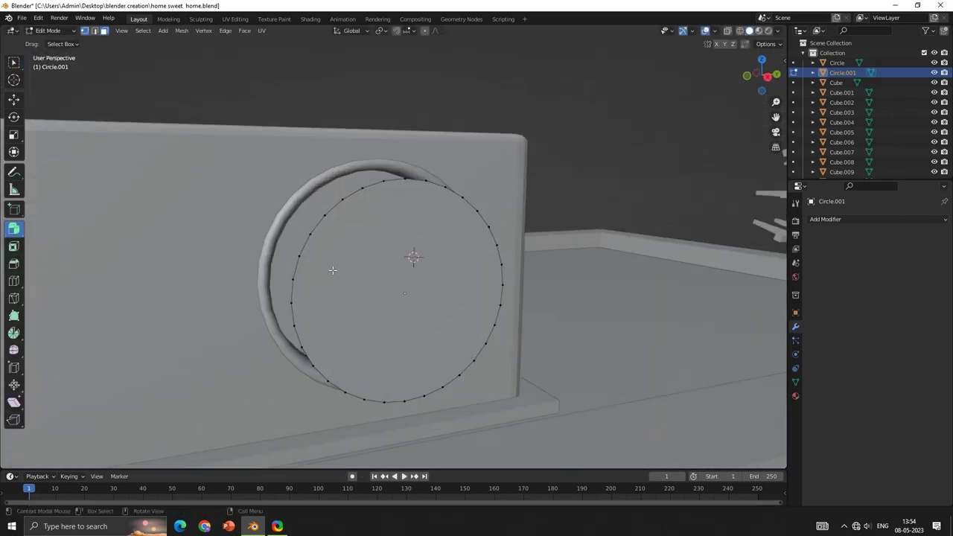
- Select all the circle's vertices and fill them into a disc face
key(a)
key(f)
drag(424, 303, 408, 300)
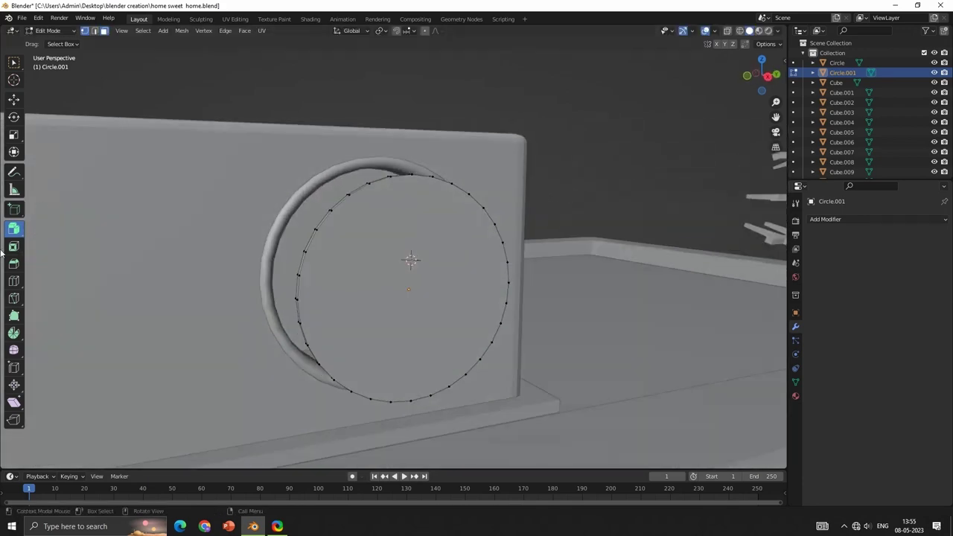
click(767, 77)
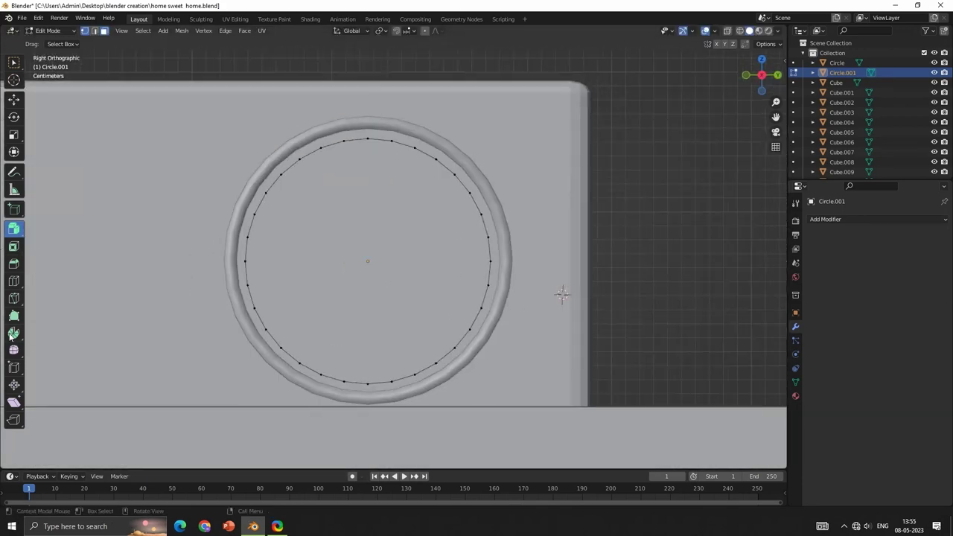
- Try a knife cut from the disc's centre, then cancel it
click(13, 316)
click(13, 299)
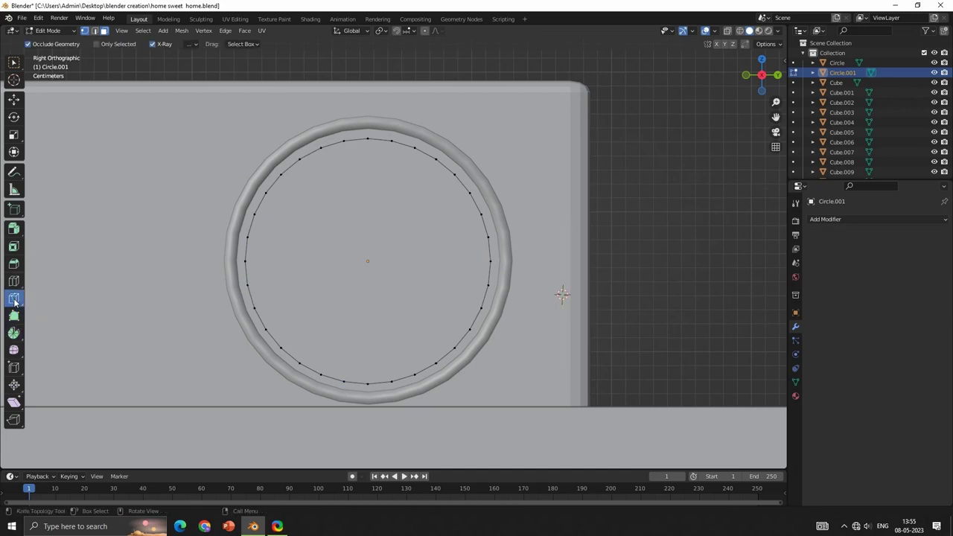
click(371, 258)
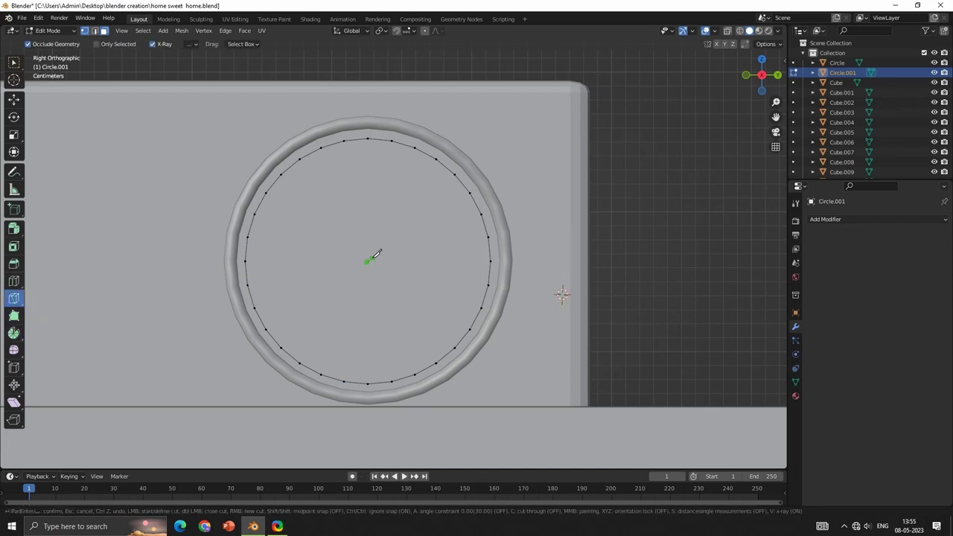
mouse_move(371, 257)
middle_down()
mouse_move(485, 290)
mouse_move(571, 194)
middle_up()
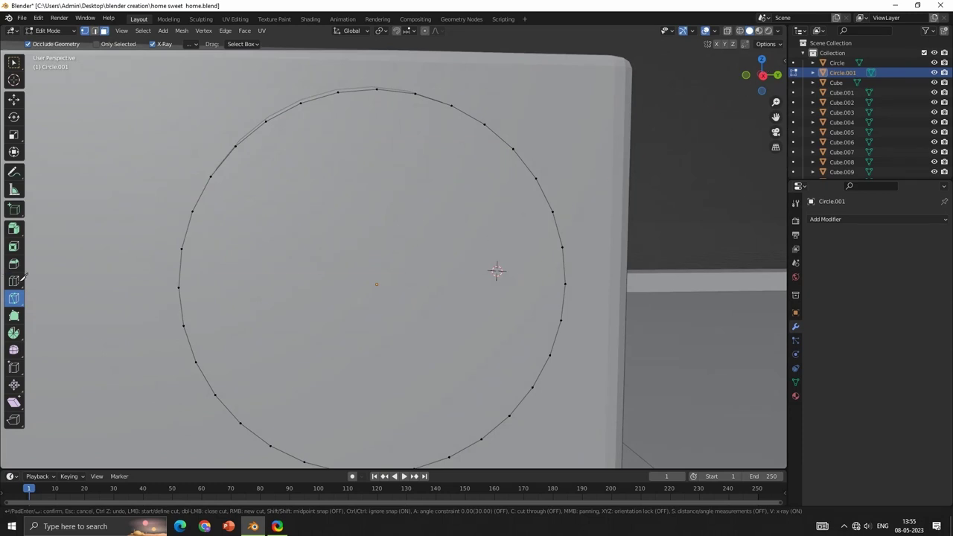
key(Escape)
click(761, 76)
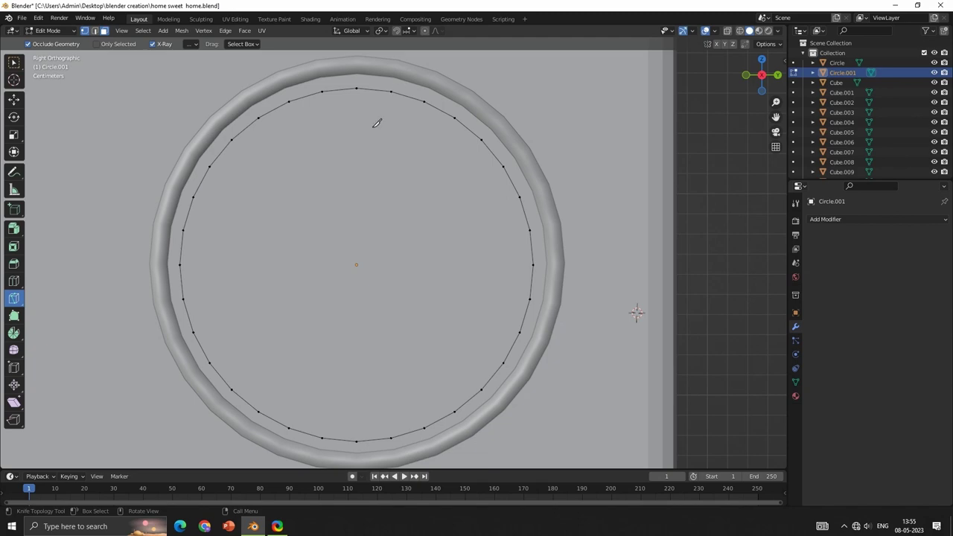
middle_drag(500, 250, 442, 224)
- Select the disc face and test insets, undoing each attempt
click(13, 234)
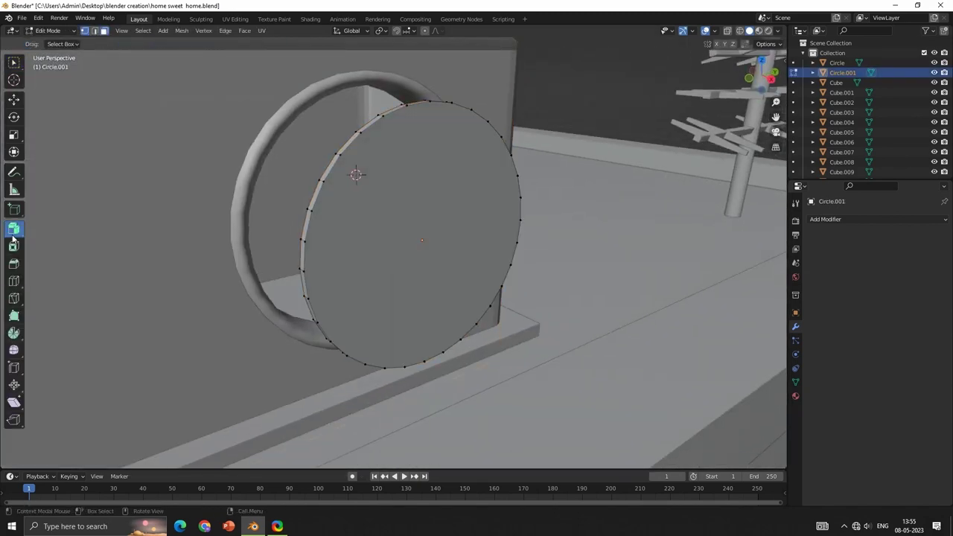
click(453, 240)
key(i)
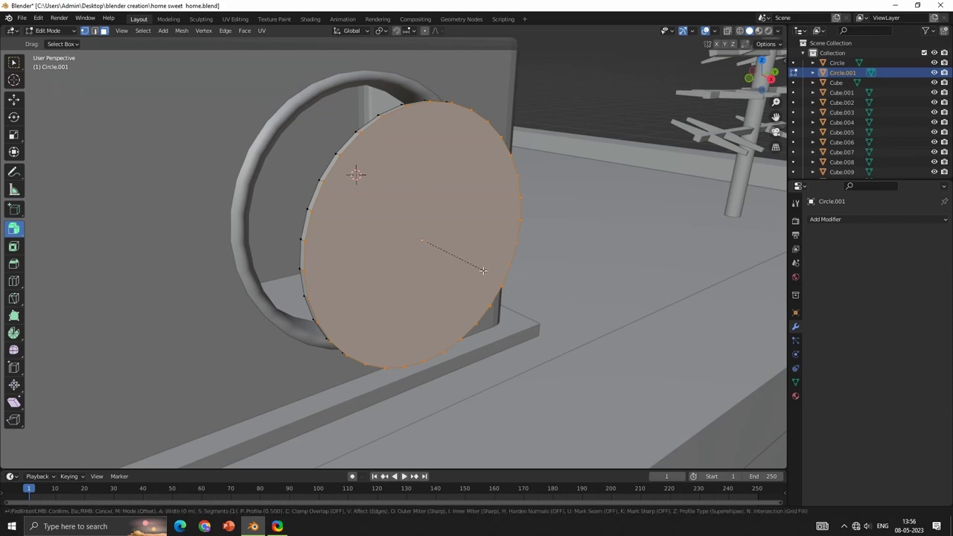
key(Return)
key(ctrl+z)
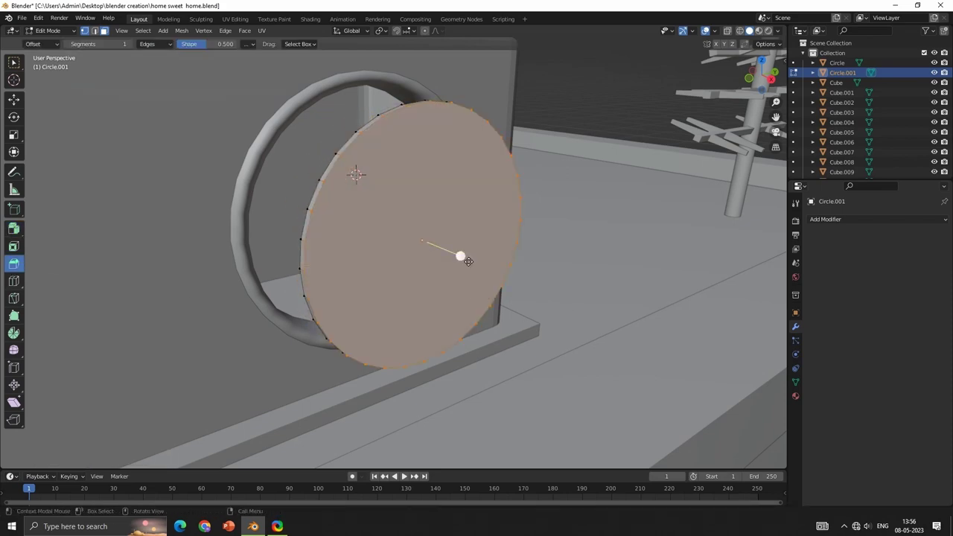
drag(468, 260, 485, 263)
middle_drag(429, 274, 436, 277)
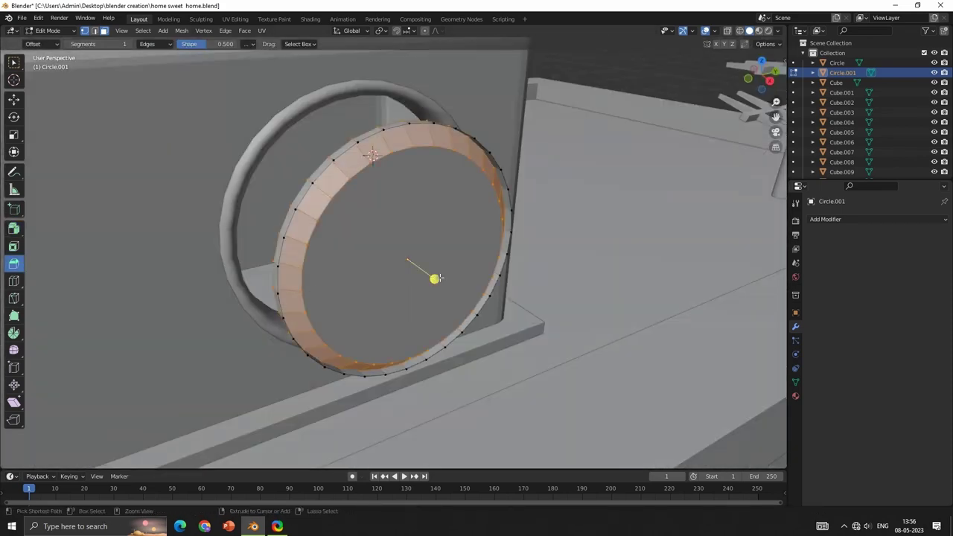
key(ctrl+z)
- Inset the disc face and scale the inner face down to a small hub ring
key(shift+space)
key(i)
drag(419, 268, 409, 258)
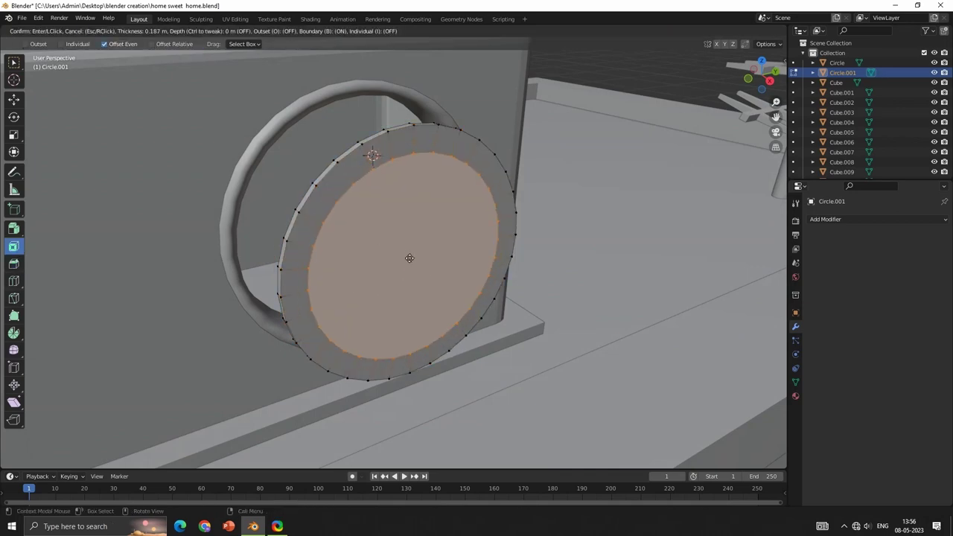
click(409, 257)
key(s)
click(420, 255)
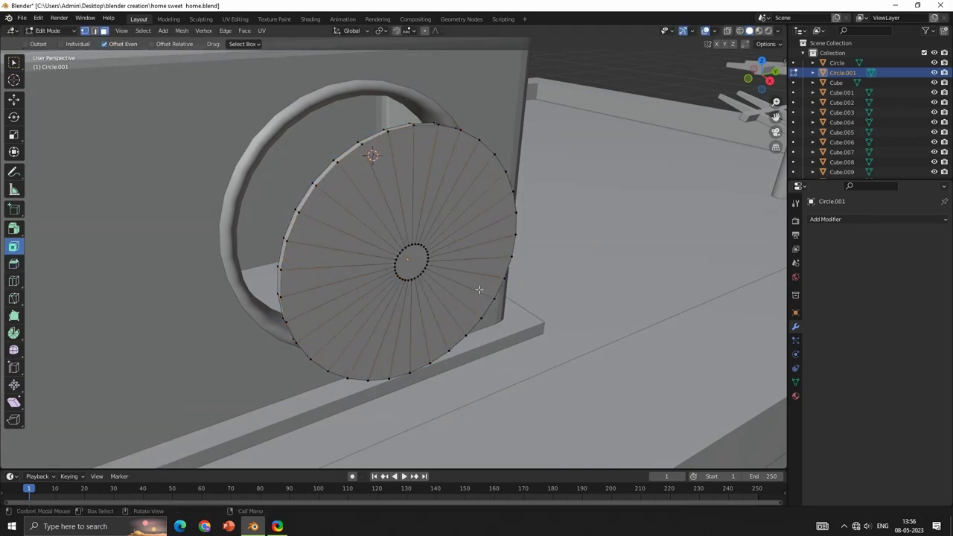
key(KP_3)
- Circle-select wedge faces around the top, right, bottom and left of the fan disc
scroll(410, 228, up, 2)
key(c)
drag(350, 160, 380, 160)
mouse_move(487, 143)
mouse_down()
mouse_move(521, 171)
mouse_move(500, 341)
mouse_up()
mouse_move(458, 371)
mouse_down()
mouse_move(420, 406)
mouse_move(327, 388)
mouse_move(290, 375)
mouse_move(253, 316)
mouse_up()
shift+click(253, 316)
shift+click(257, 291)
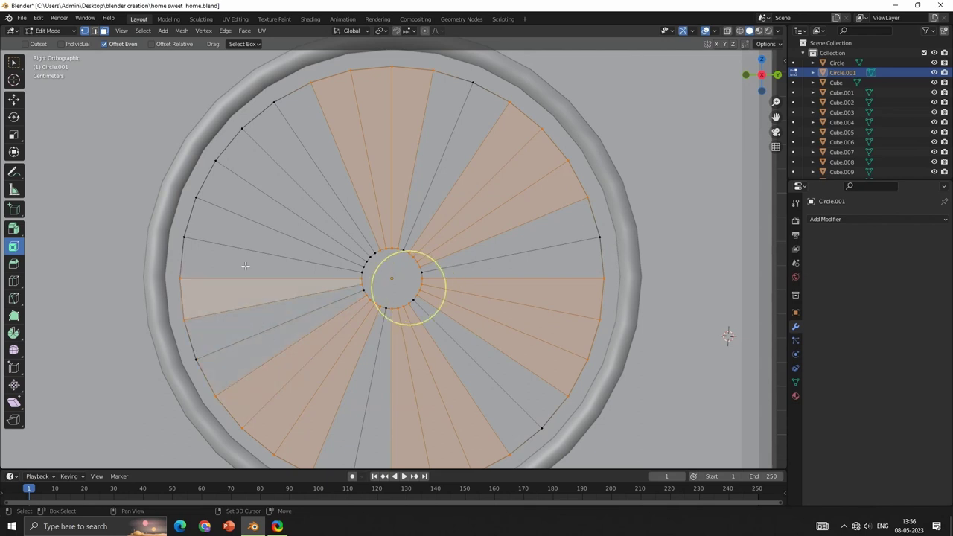
shift+click(257, 262)
shift+click(253, 232)
shift+click(269, 213)
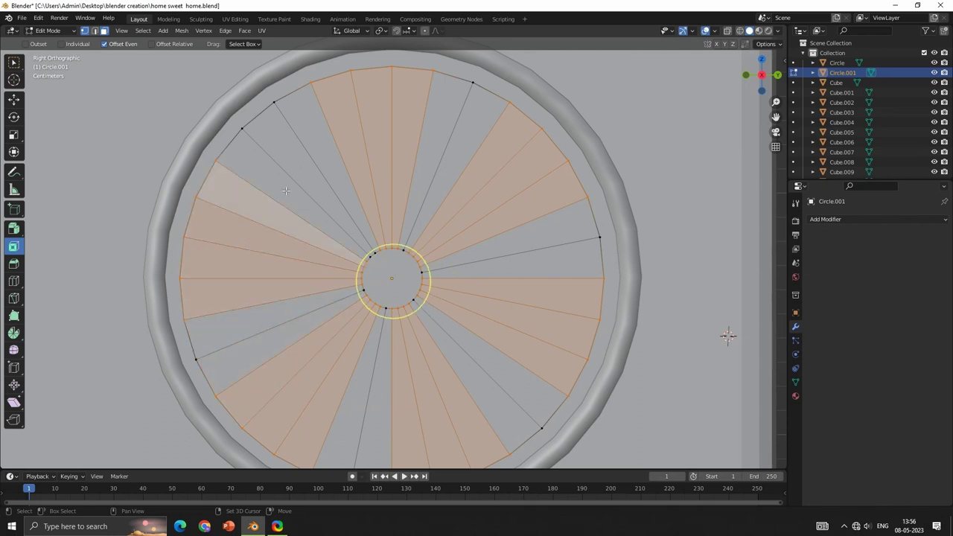
- Add more upper-left and lower-left wedges, then clear the whole selection
scroll(411, 235, down, 1)
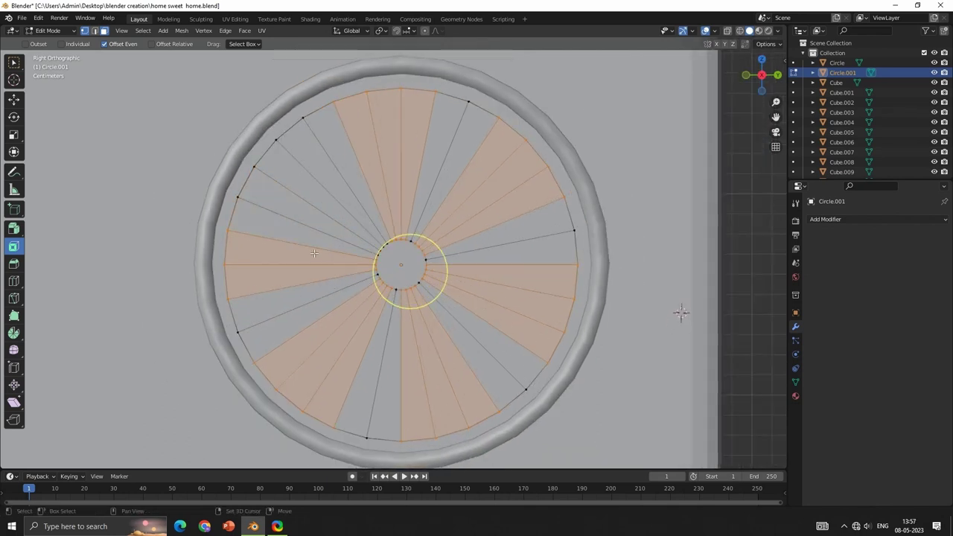
shift+click(306, 209)
shift+click(315, 195)
shift+click(329, 182)
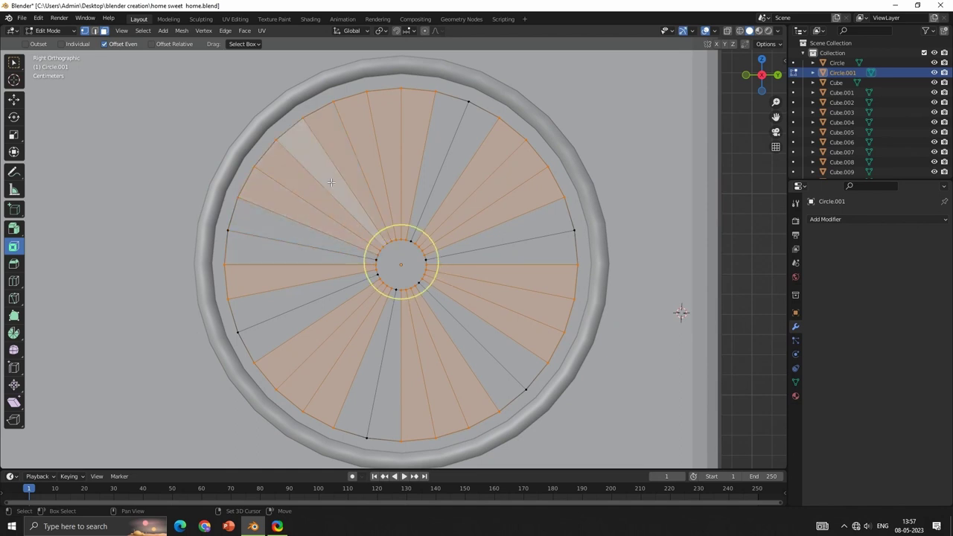
shift+click(291, 294)
key(alt+a)
- Paint a new selection over the left, right and lower wedges
key(c)
mouse_move(298, 245)
mouse_down()
mouse_move(316, 275)
mouse_move(323, 223)
mouse_move(361, 187)
mouse_move(379, 210)
mouse_up()
mouse_move(522, 274)
mouse_down()
mouse_move(529, 328)
mouse_move(476, 372)
mouse_move(405, 387)
mouse_move(358, 376)
mouse_up()
mouse_move(406, 260)
middle_down()
mouse_move(454, 310)
mouse_move(432, 263)
middle_up()
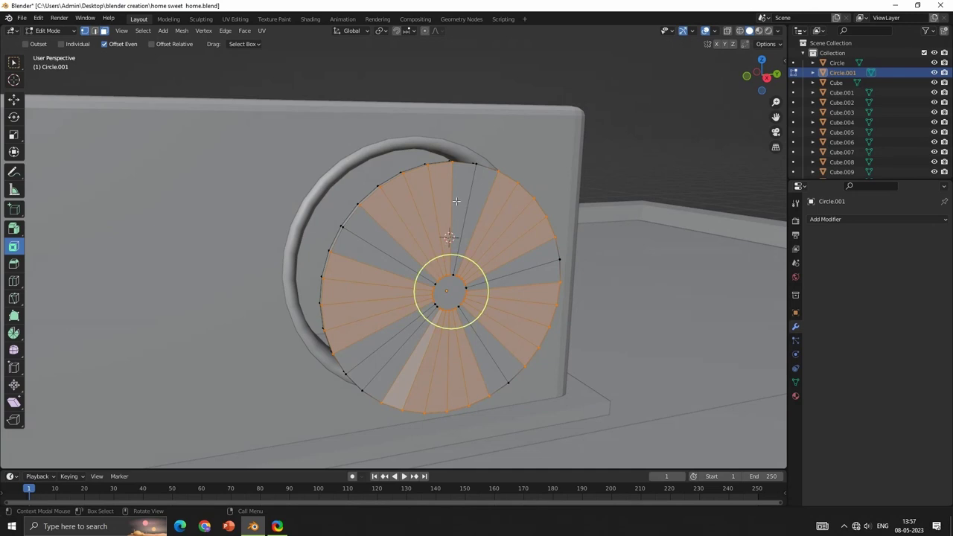
click(765, 79)
- Reselect alternating wedge groups all around the disc and delete those faces
click(414, 181)
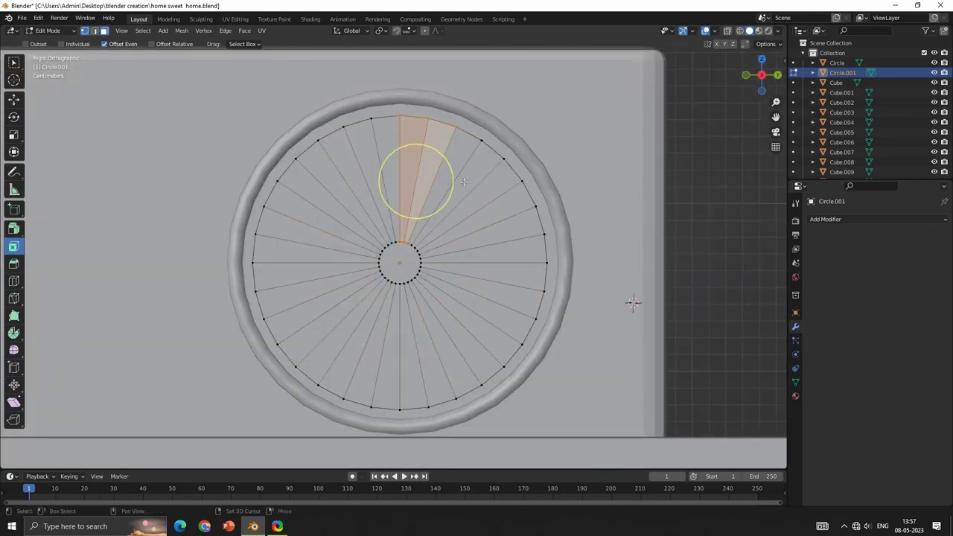
drag(414, 181, 448, 213)
drag(473, 321, 447, 345)
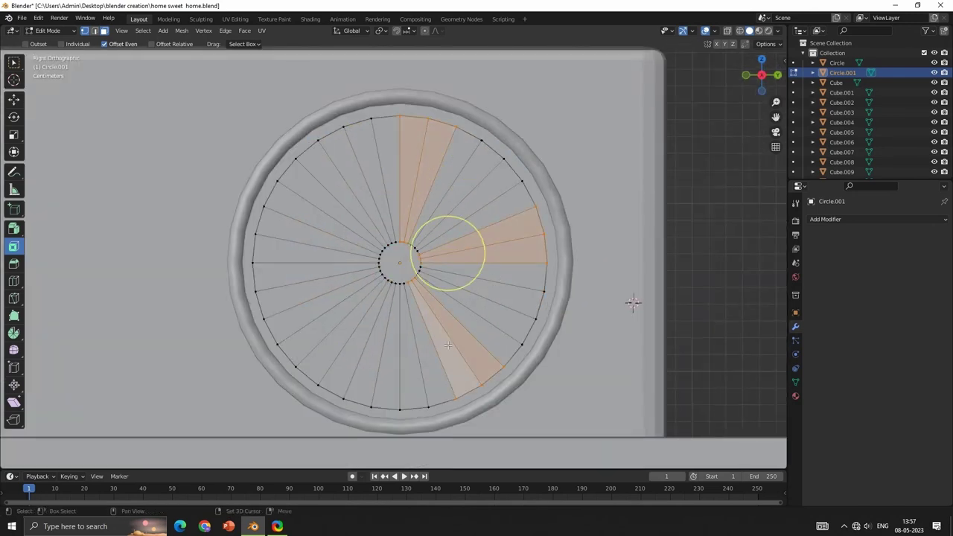
drag(340, 369, 321, 357)
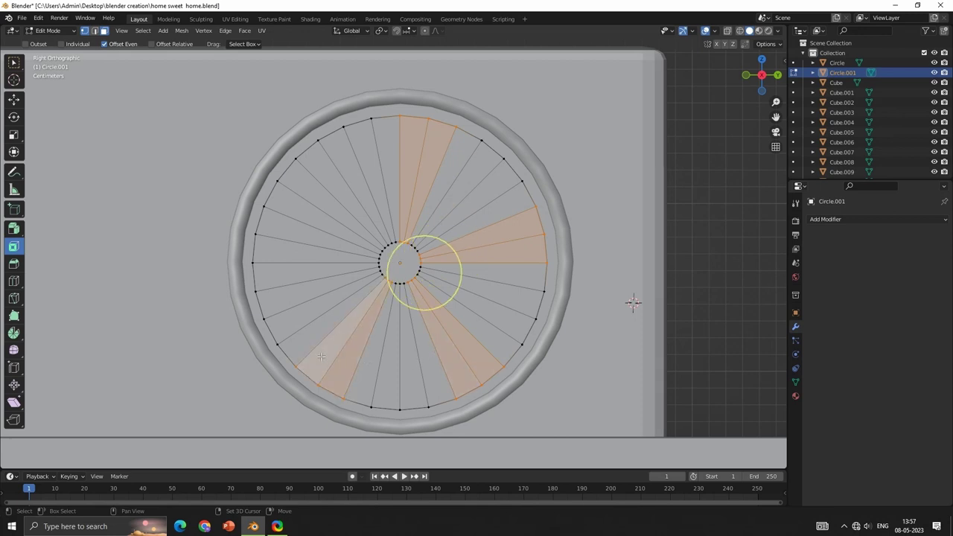
drag(290, 282, 321, 198)
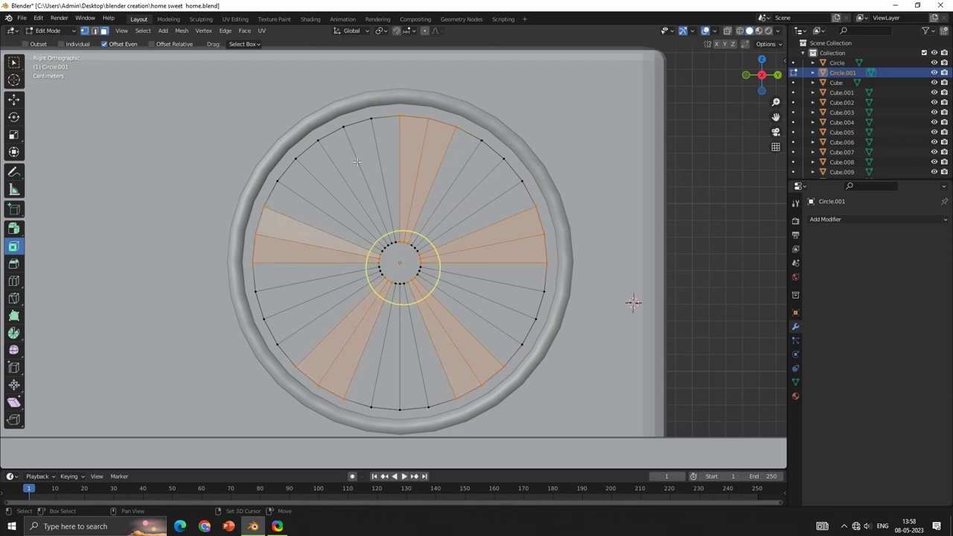
shift+click(386, 149)
shift+click(372, 161)
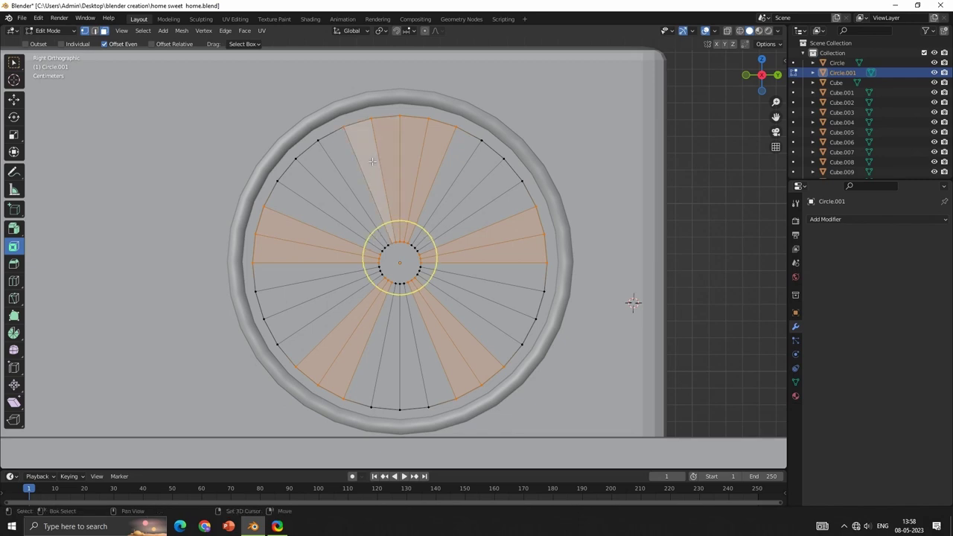
key(x)
click(418, 216)
- Inspect the cut fan blades from several angles, return to Object Mode and select the fan
mouse_move(417, 216)
middle_down()
mouse_move(479, 279)
mouse_move(407, 155)
middle_up()
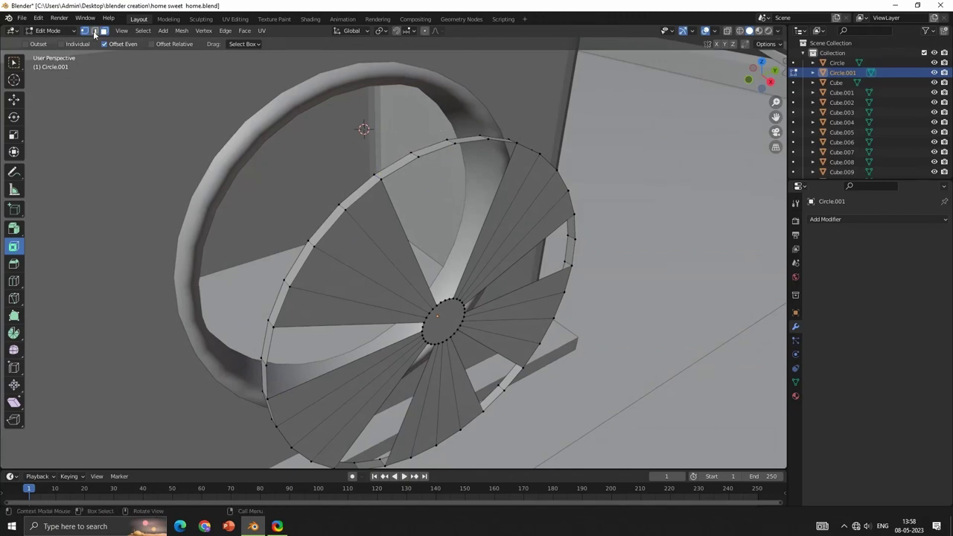
mouse_move(494, 139)
middle_down()
mouse_move(676, 219)
mouse_move(438, 248)
mouse_move(418, 318)
middle_up()
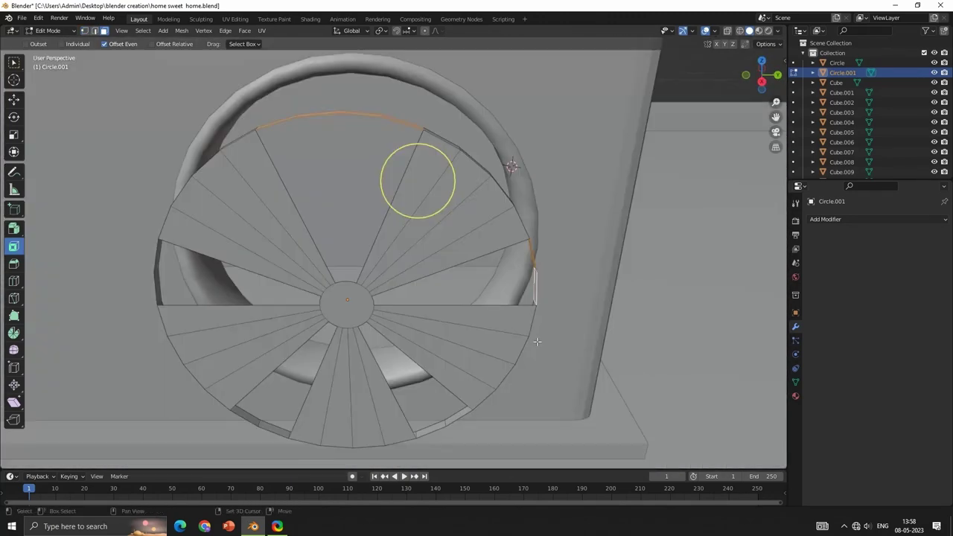
mouse_move(241, 308)
middle_down()
mouse_move(213, 227)
mouse_move(553, 196)
mouse_move(417, 282)
mouse_move(393, 239)
middle_up()
key(Tab)
click(447, 248)
click(393, 239)
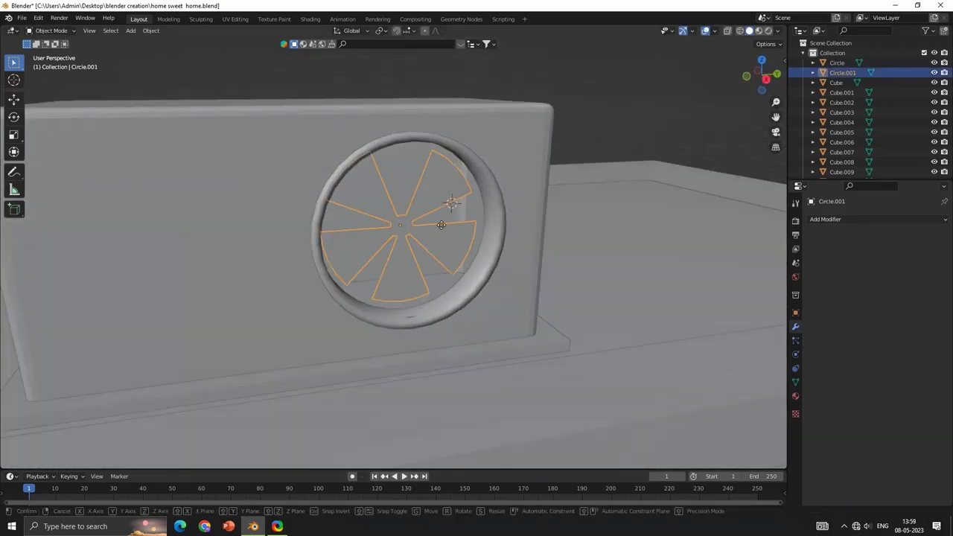
mouse_move(445, 224)
middle_down()
mouse_move(431, 301)
mouse_move(478, 222)
middle_up()
scroll(510, 178, up, 2)
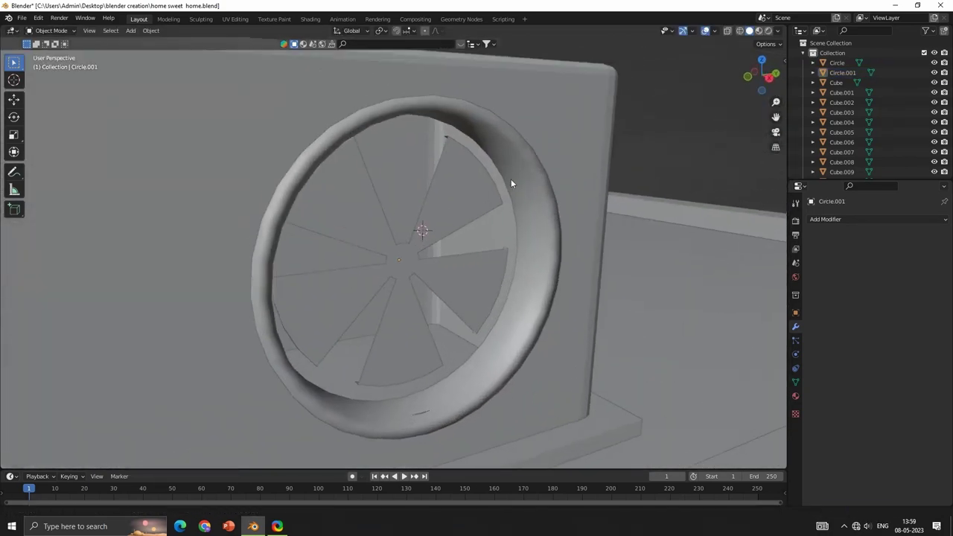
click(468, 221)
- Tilt the fan blades with two rotations about the X axis
key(r)
key(x)
click(481, 287)
scroll(457, 250, down, 2)
mouse_move(480, 287)
middle_down()
mouse_move(456, 250)
mouse_move(534, 225)
middle_up()
key(r)
key(x)
click(287, 266)
scroll(439, 257, up, 3)
- Add a cylinder rotated 90° on X, move it along Y, and stretch it along Y to 2.301
shift+right_click(523, 234)
key(shift+a)
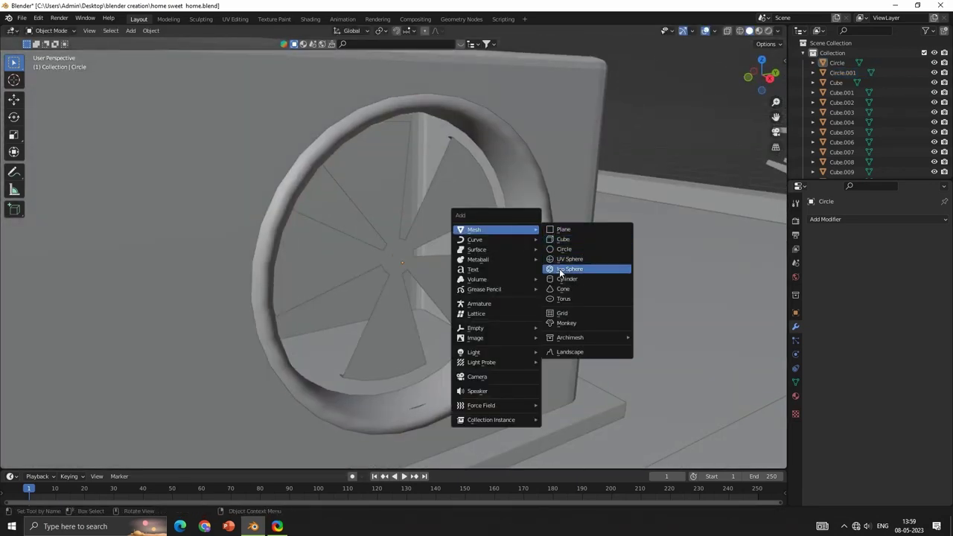
click(565, 278)
text(r)
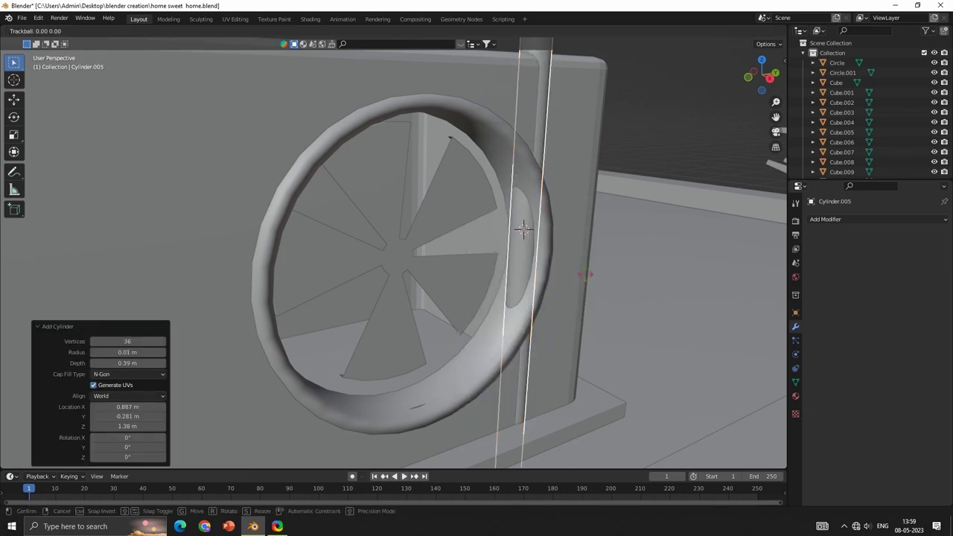
text(x90)
key(Return)
key(g)
key(y)
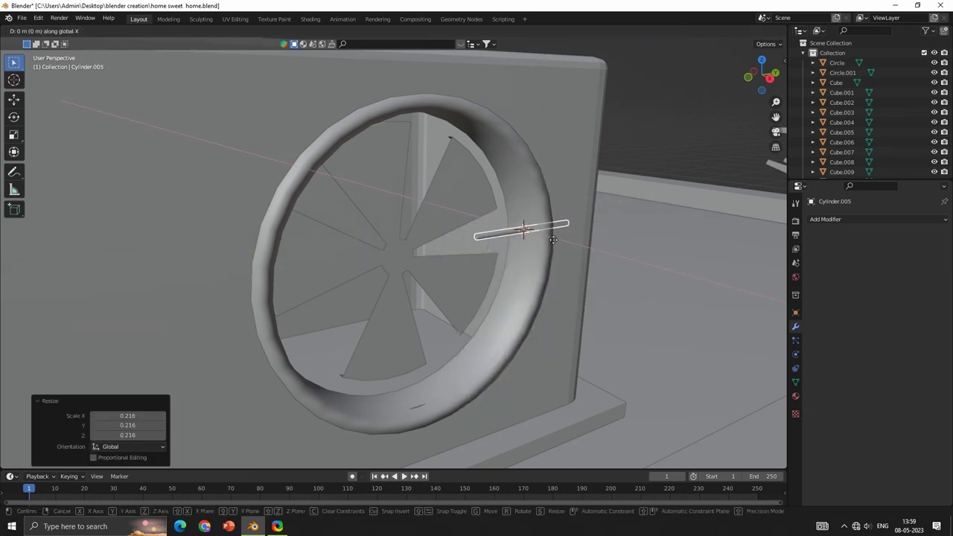
click(447, 270)
key(s)
key(y)
click(496, 272)
- Move the rod along Z and Y to line it up with the vent
middle_drag(495, 272, 502, 319)
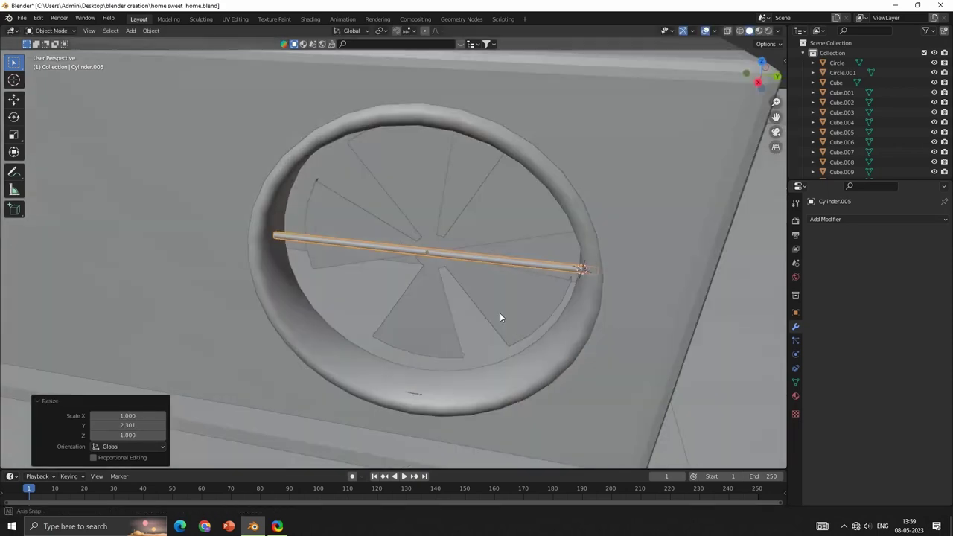
key(g)
key(z)
click(543, 302)
key(g)
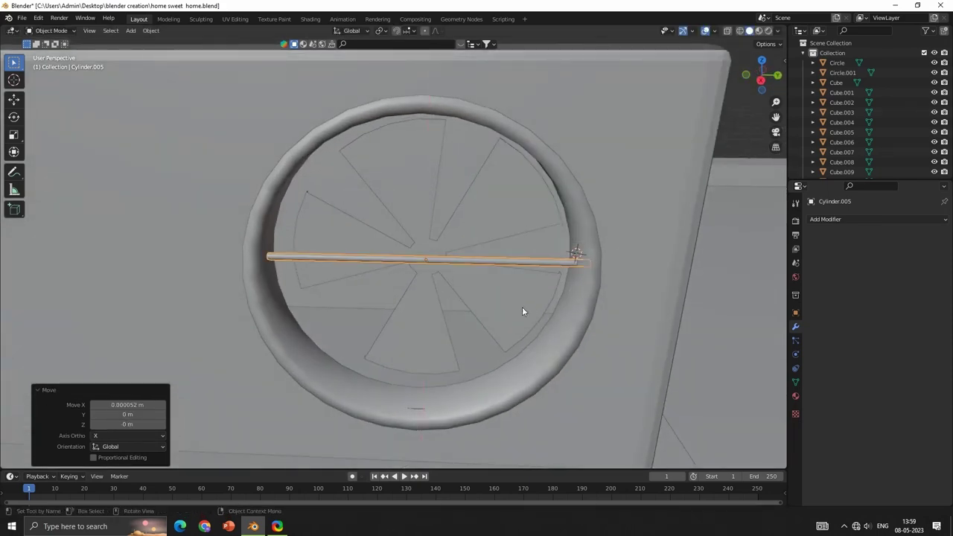
key(y)
click(507, 305)
- Give the rod an Array modifier with a Z relative offset of 1
click(889, 219)
click(759, 249)
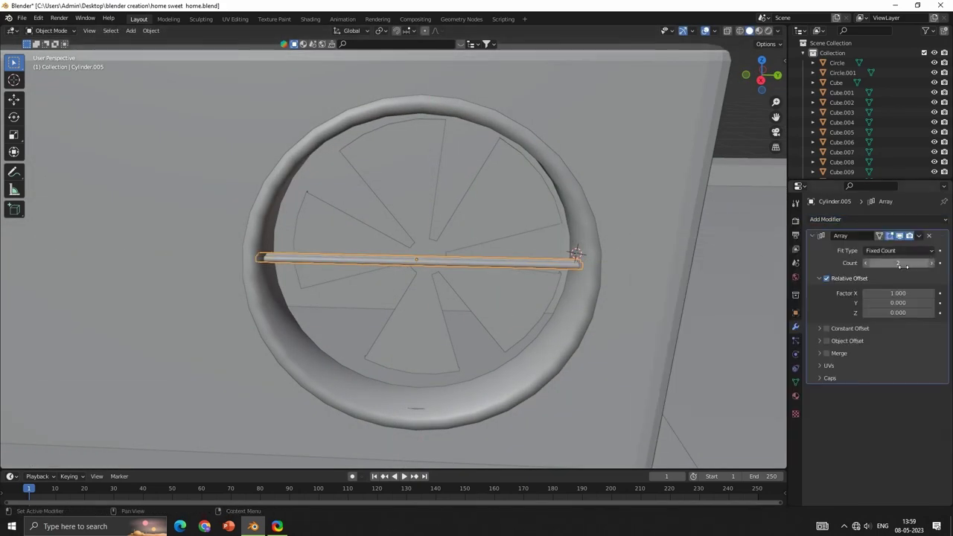
text(1)
key(Return)
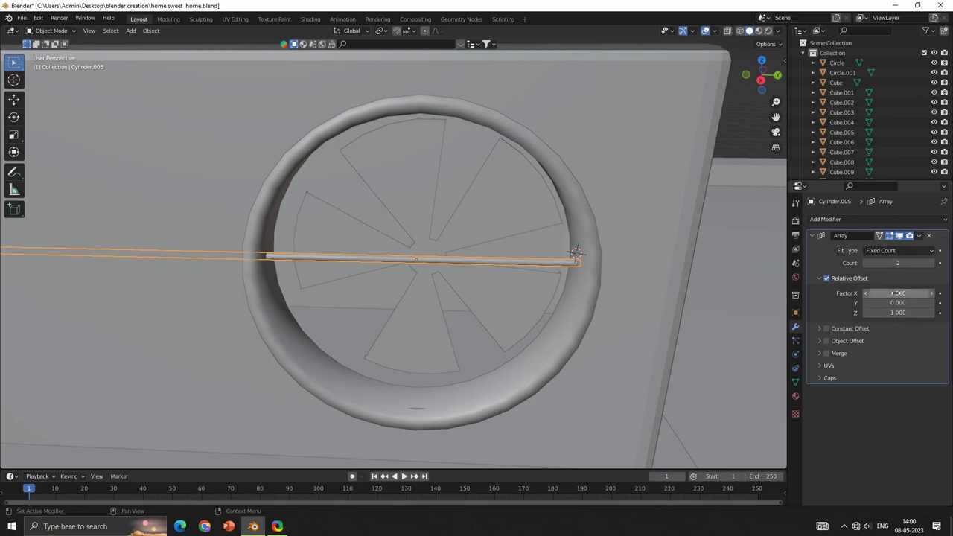
scroll(656, 326, down, 4)
middle_drag(656, 325, 781, 327)
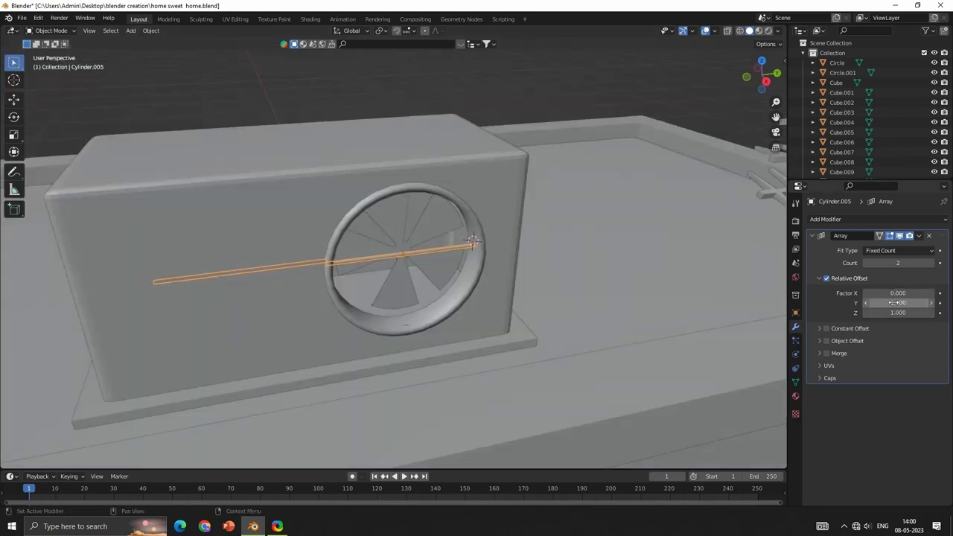
scroll(484, 281, up, 4)
middle_drag(484, 281, 565, 268)
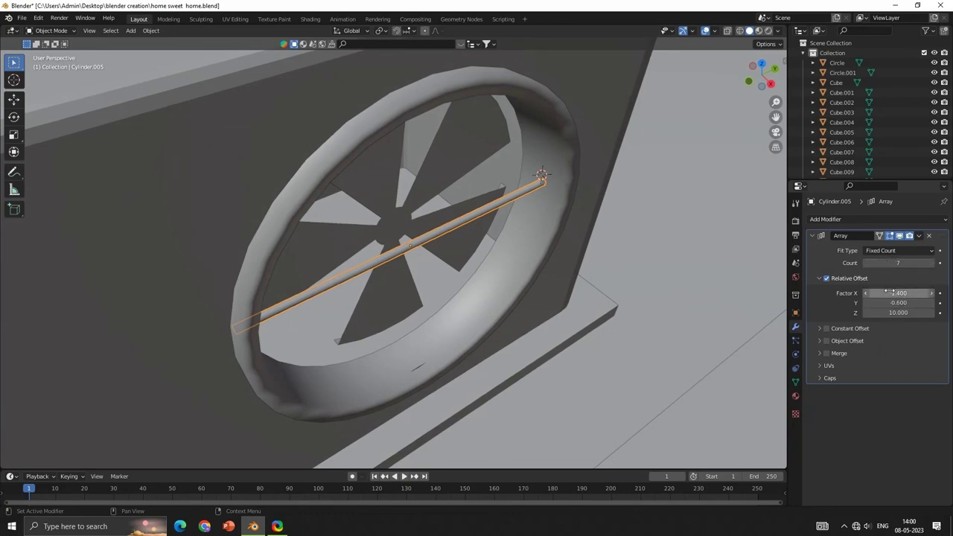
scroll(425, 237, down, 10)
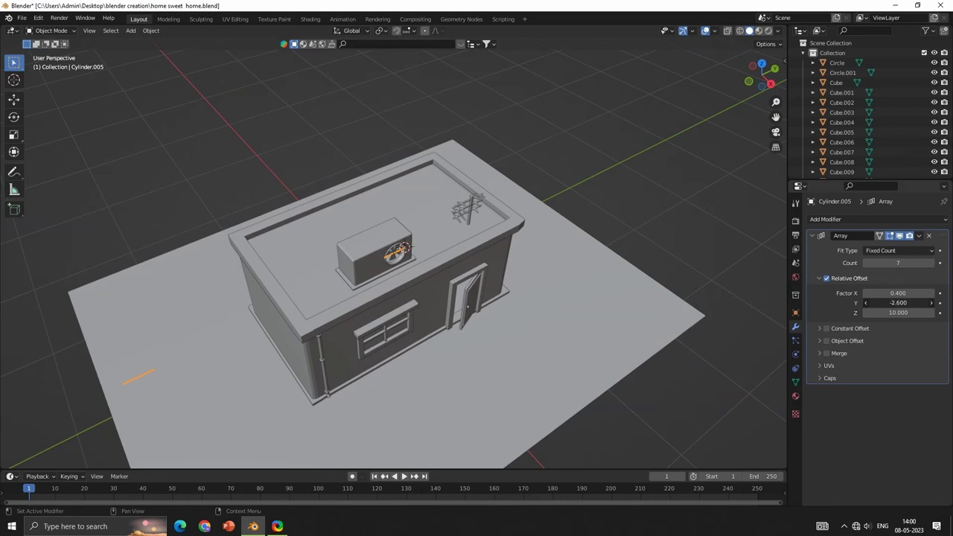
scroll(413, 284, up, 10)
middle_drag(413, 284, 521, 246)
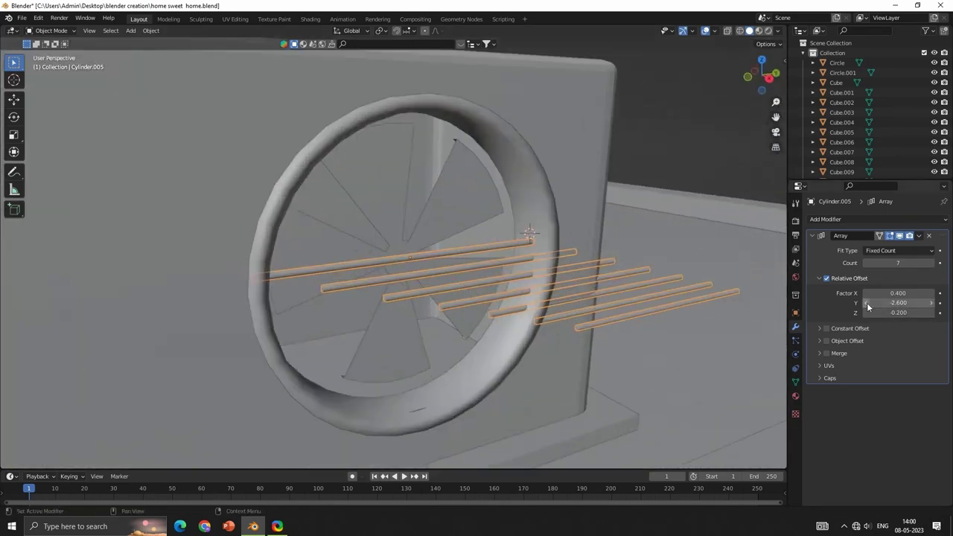
- Change the array offsets to Z 0 and Y -1.5, shift the bars along X, and set Count to 30
click(865, 312)
drag(898, 302, 878, 302)
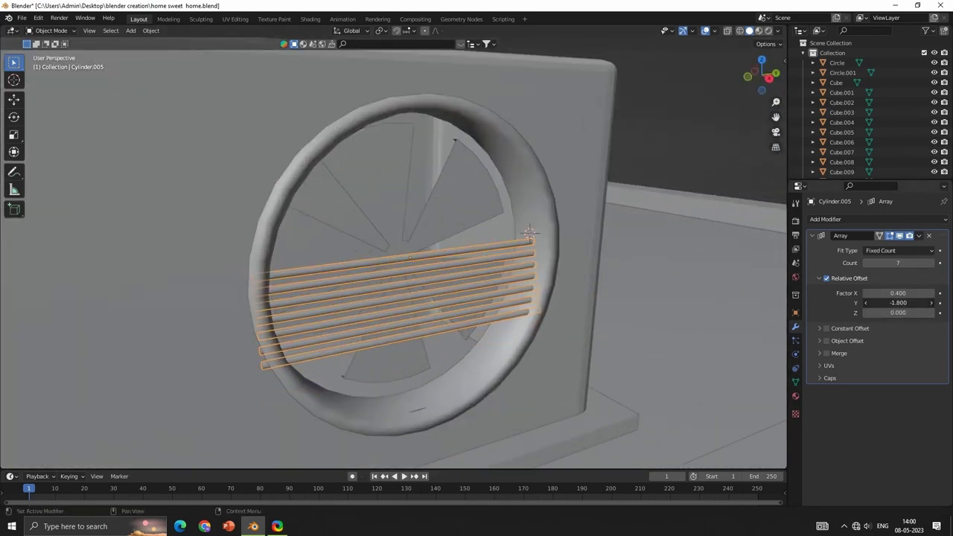
middle_drag(747, 313, 558, 314)
key(g)
key(x)
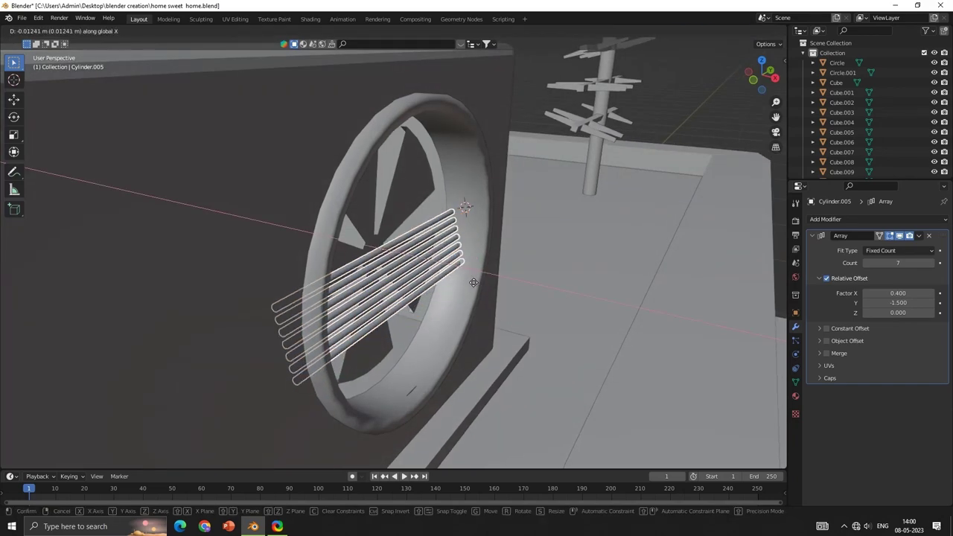
click(481, 286)
middle_drag(481, 286, 480, 278)
mouse_move(905, 263)
mouse_down()
mouse_move(879, 263)
mouse_move(923, 262)
mouse_move(901, 293)
mouse_move(912, 263)
mouse_move(931, 263)
mouse_up()
- Raise the arrayed bars along Z so they cover the round vent
key(g)
key(z)
click(563, 139)
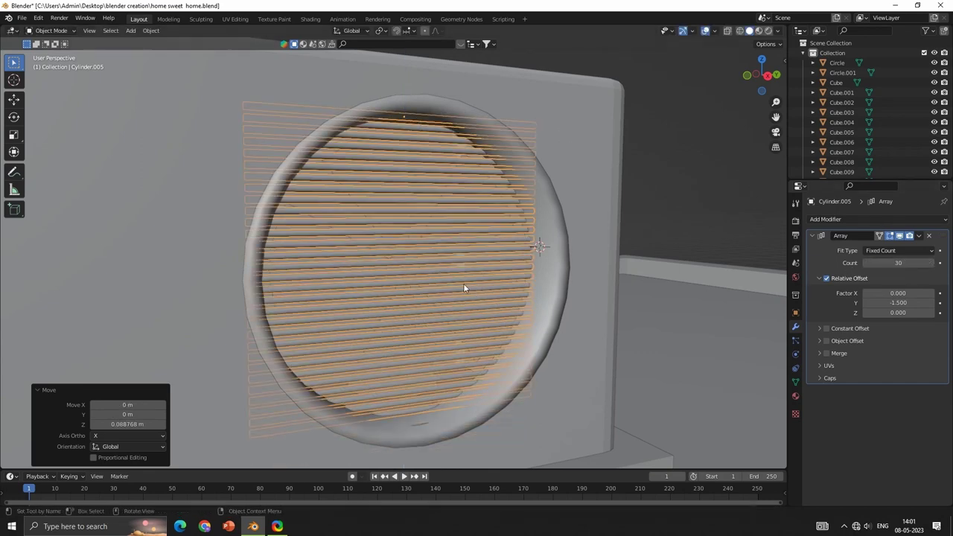
scroll(463, 288, down, 5)
mouse_move(433, 291)
middle_down()
mouse_move(494, 314)
mouse_move(335, 212)
middle_up()
- Select the unit's box body, save, place the 3D cursor on its front, and return to Object Mode
scroll(403, 267, up, 3)
click(404, 267)
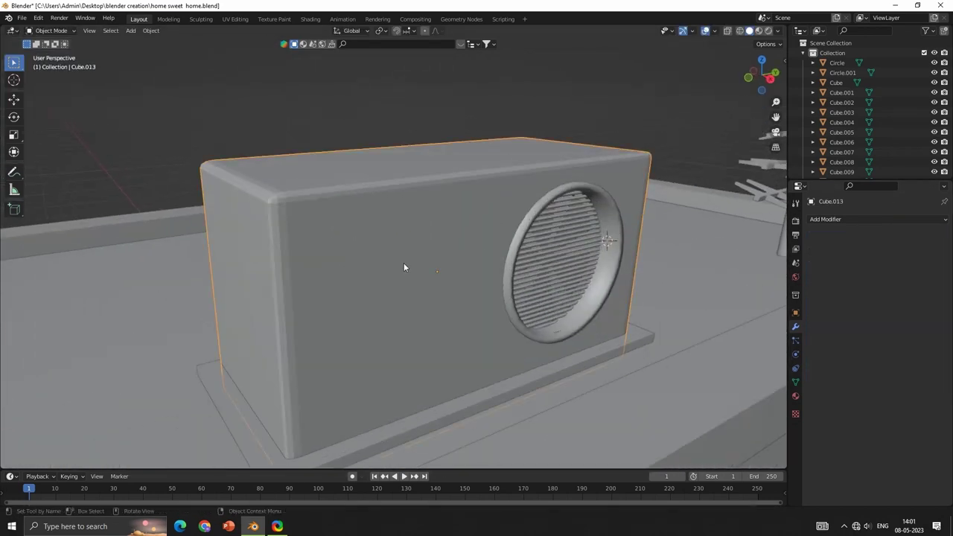
key(ctrl+s)
middle_drag(404, 262, 392, 266)
shift+right_click(392, 267)
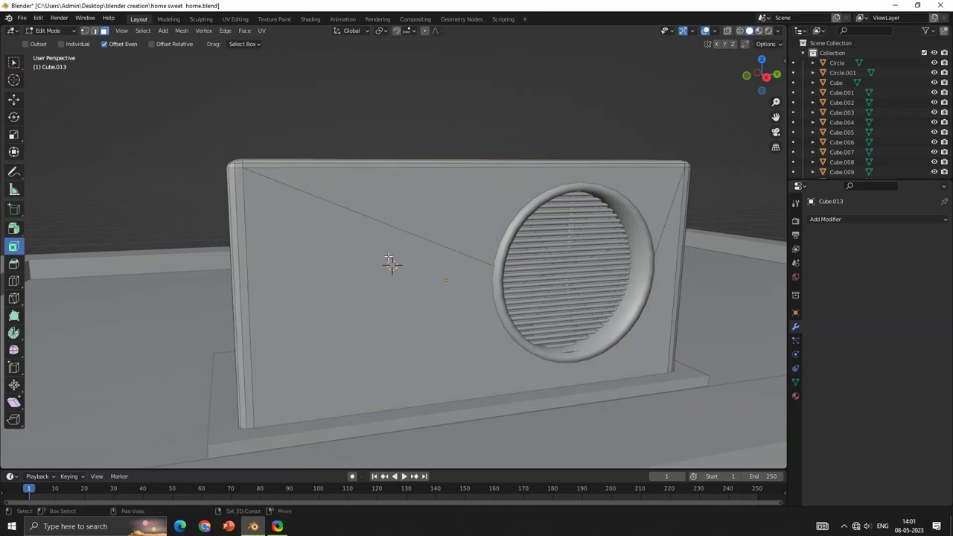
key(ctrl+Tab)
click(304, 230)
- Add a cube, shrink it to panel size, and position it beside the vent along X and Z
key(shift+a)
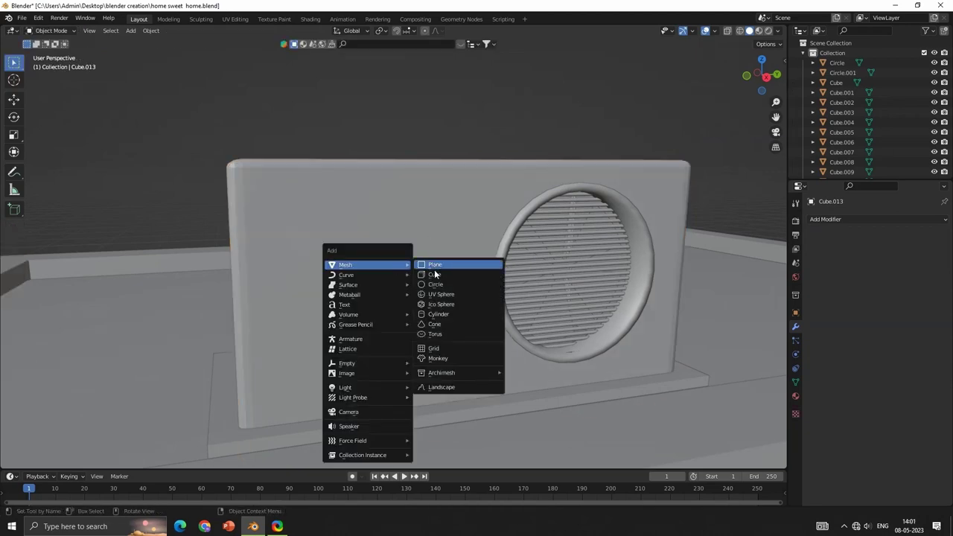
click(439, 279)
key(s)
mouse_move(588, 362)
middle_down()
mouse_move(434, 325)
mouse_move(532, 305)
middle_up()
click(447, 320)
key(g)
key(x)
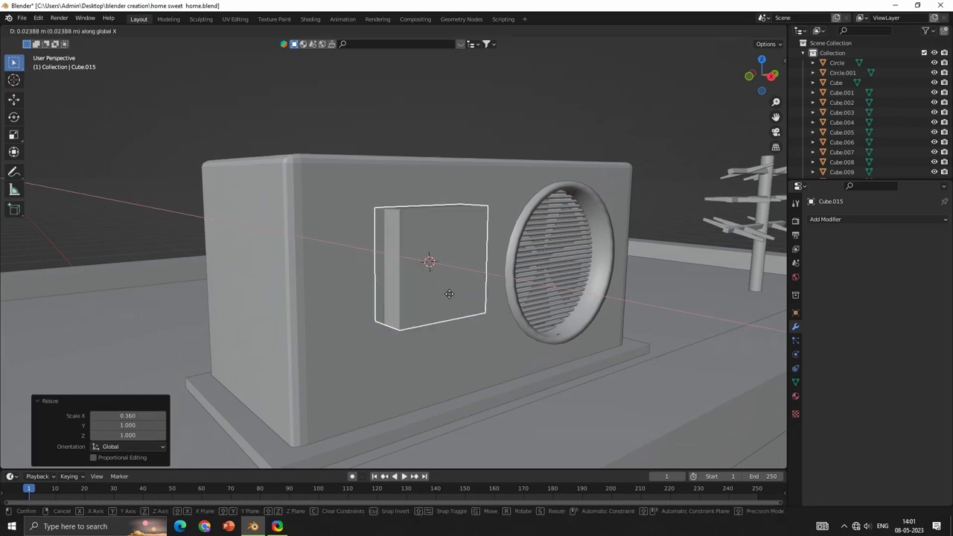
click(446, 305)
middle_drag(447, 305, 519, 296)
key(g)
key(z)
click(564, 321)
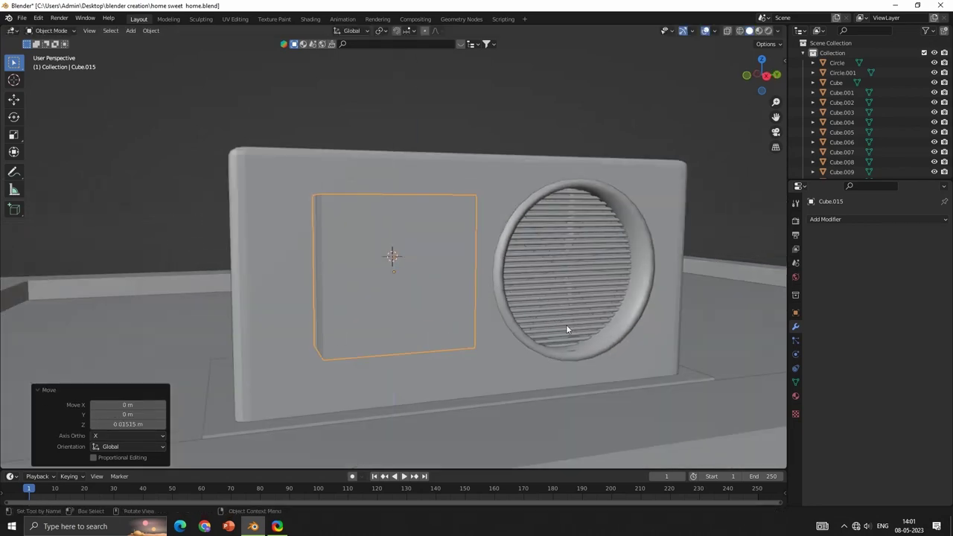
mouse_move(566, 324)
middle_down()
mouse_move(625, 359)
mouse_move(588, 348)
middle_up()
- Bevel the edges of the panel's front face in Edit Mode
key(Tab)
key(3)
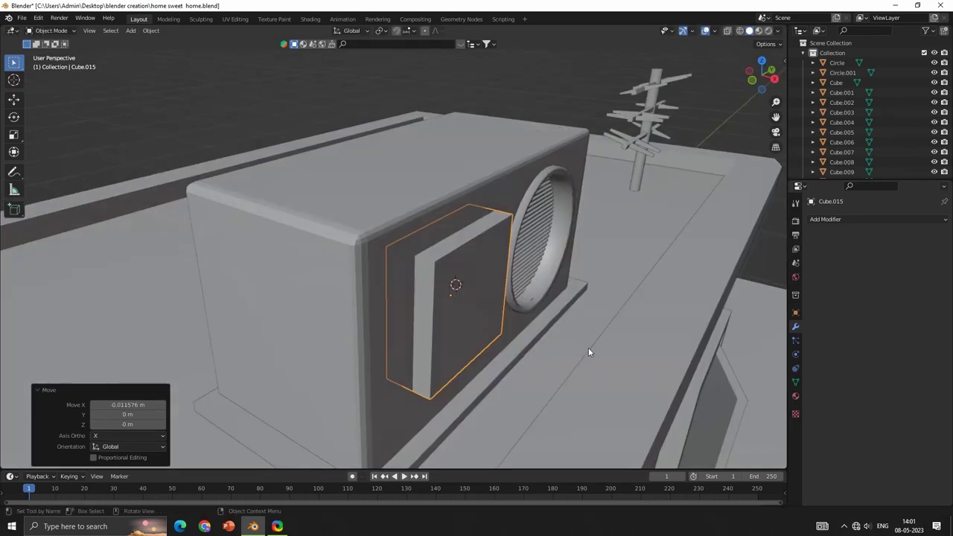
key(shift+space)
key(i)
key(ctrl+b)
click(593, 339)
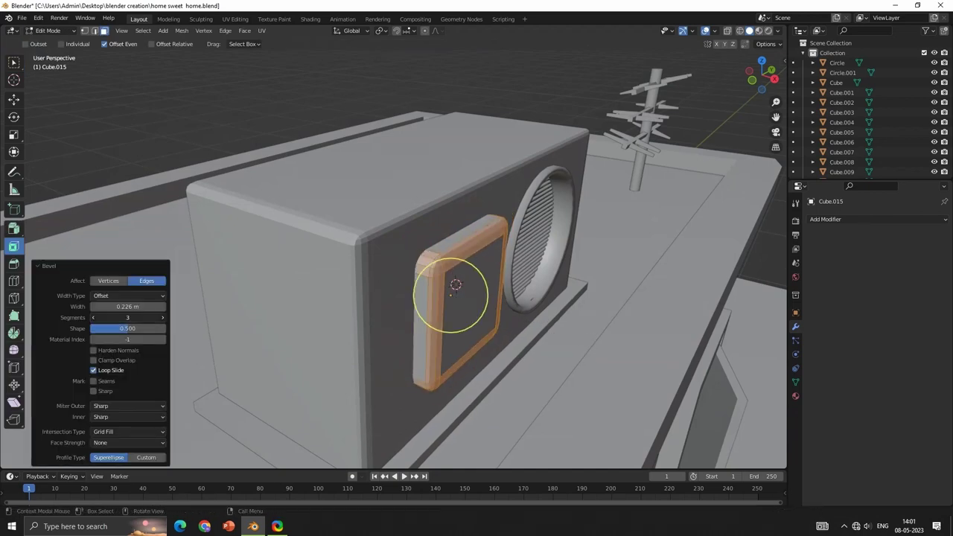
key(Tab)
mouse_move(482, 313)
middle_down()
mouse_move(398, 253)
mouse_move(395, 278)
middle_up()
- Loop-cut a horizontal band across the panel, extrude it outward along normals, and bevel it
key(Tab)
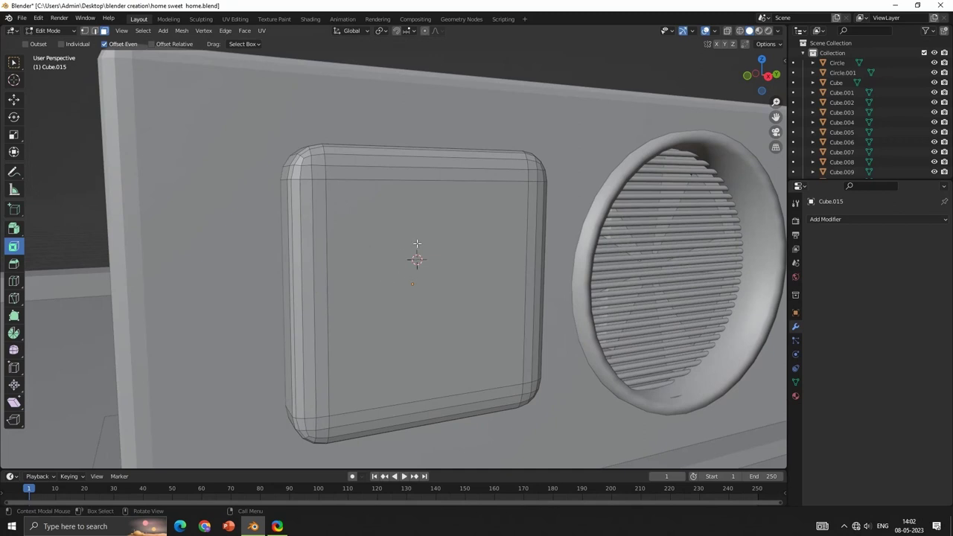
click(13, 280)
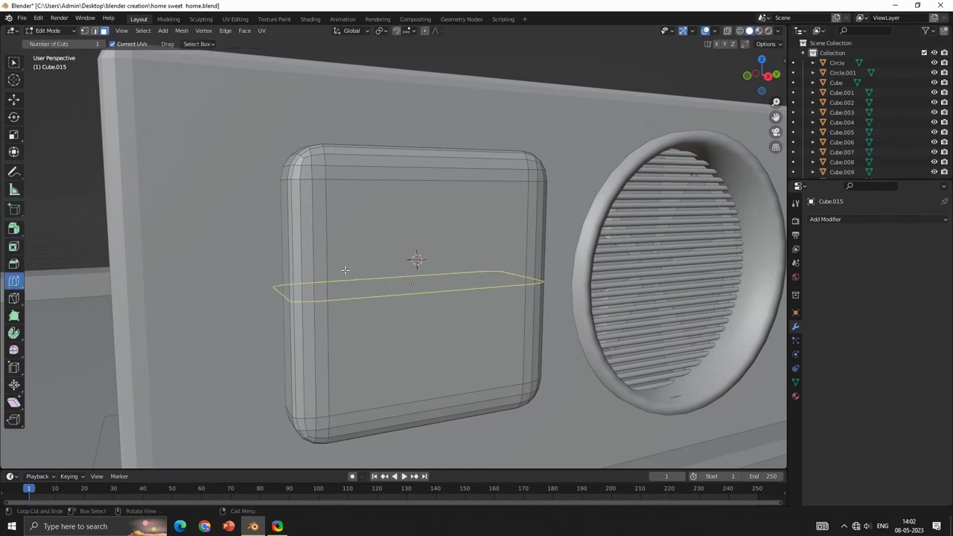
drag(344, 269, 326, 278)
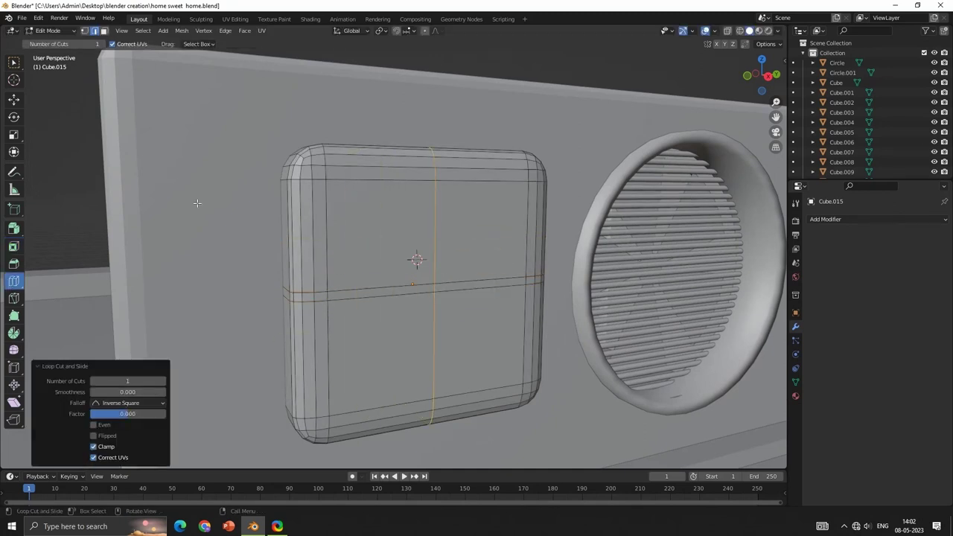
mouse_move(404, 299)
middle_down()
mouse_move(406, 325)
mouse_move(424, 295)
mouse_move(439, 306)
middle_up()
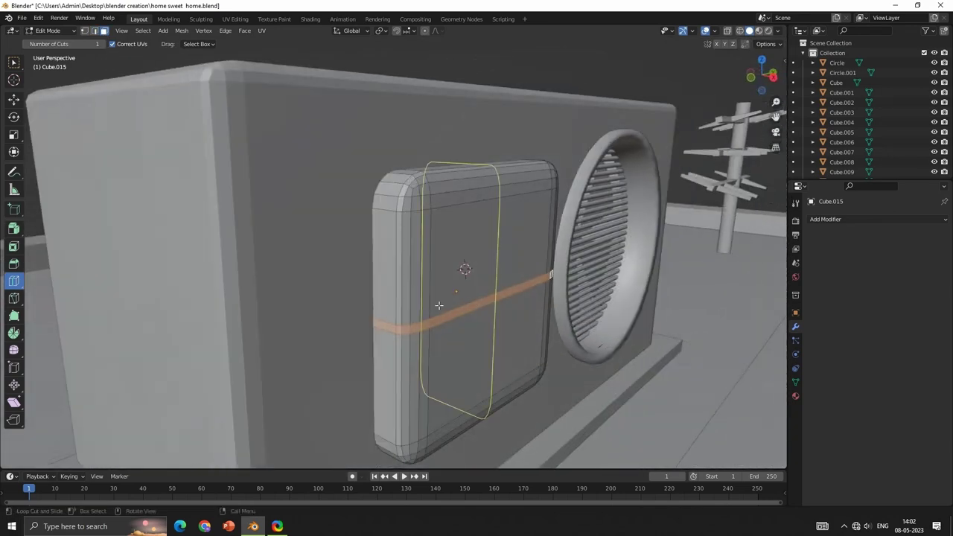
click(531, 303)
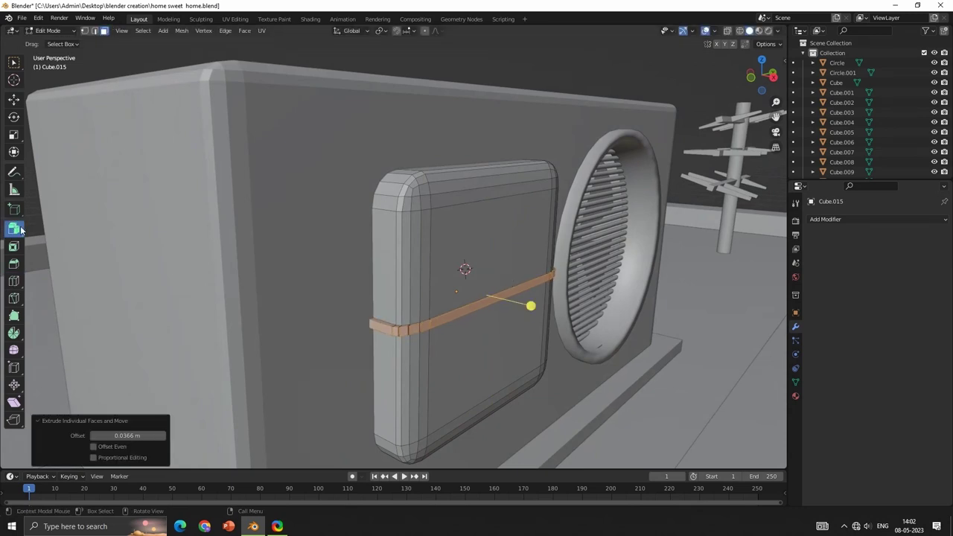
key(ctrl+z)
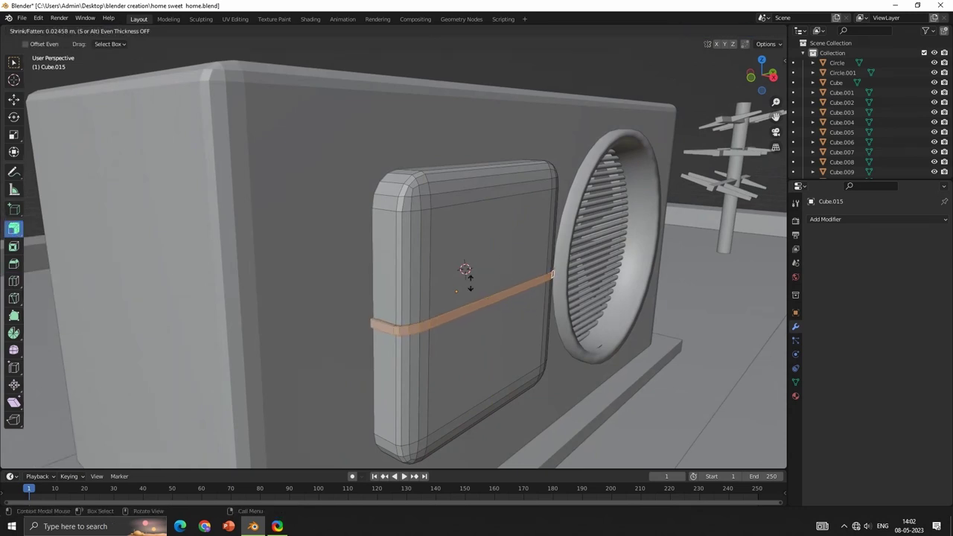
click(569, 318)
click(534, 306)
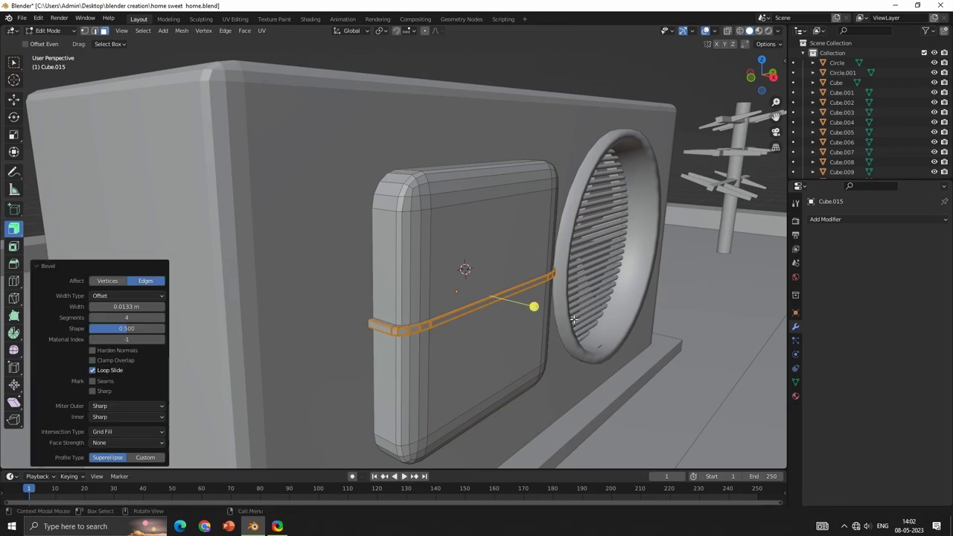
click(562, 334)
- Select the panel's upper and lower front faces in turn, cancelling the push on each
mouse_move(561, 334)
middle_down()
mouse_move(474, 291)
mouse_move(493, 265)
middle_up()
click(493, 265)
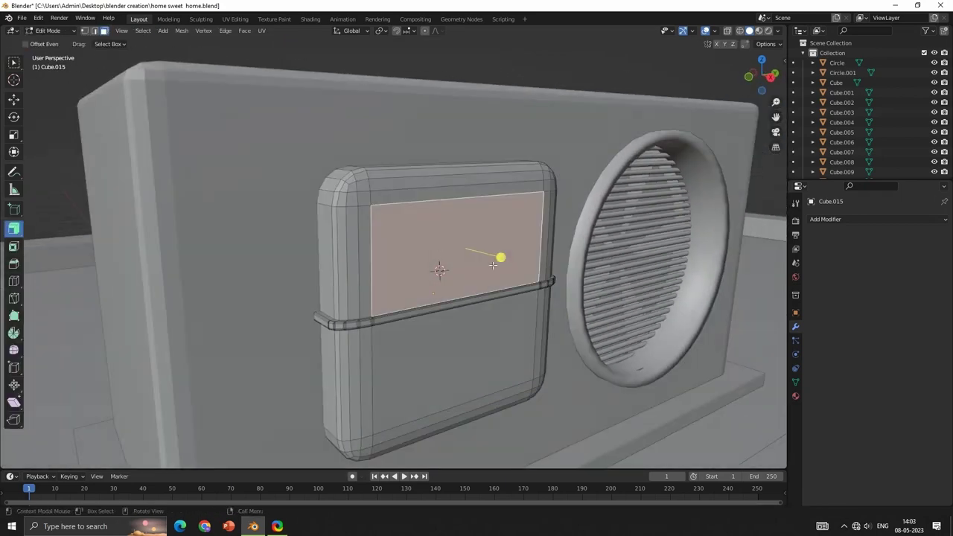
right_click(646, 296)
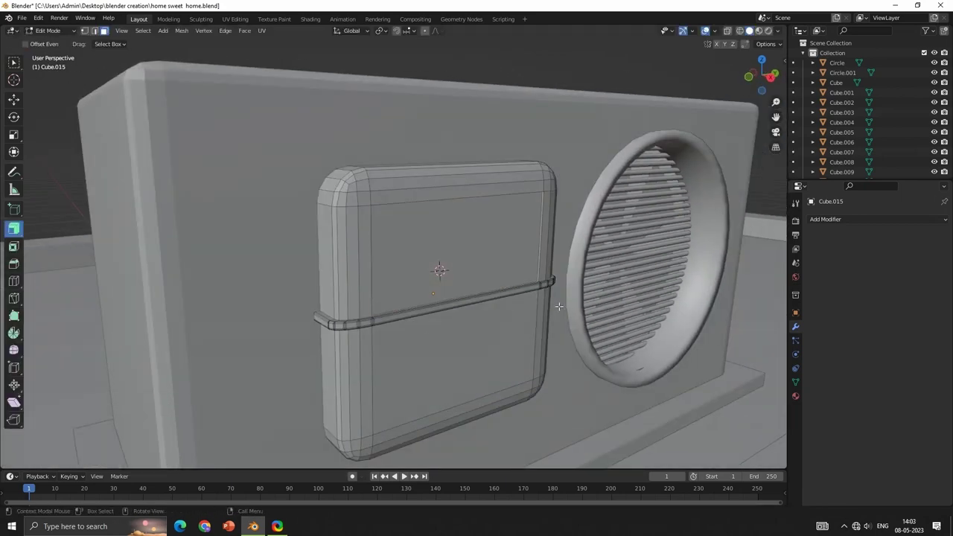
click(488, 375)
right_click(735, 430)
- Return to Object Mode and save the house file with Ctrl+S
key(Tab)
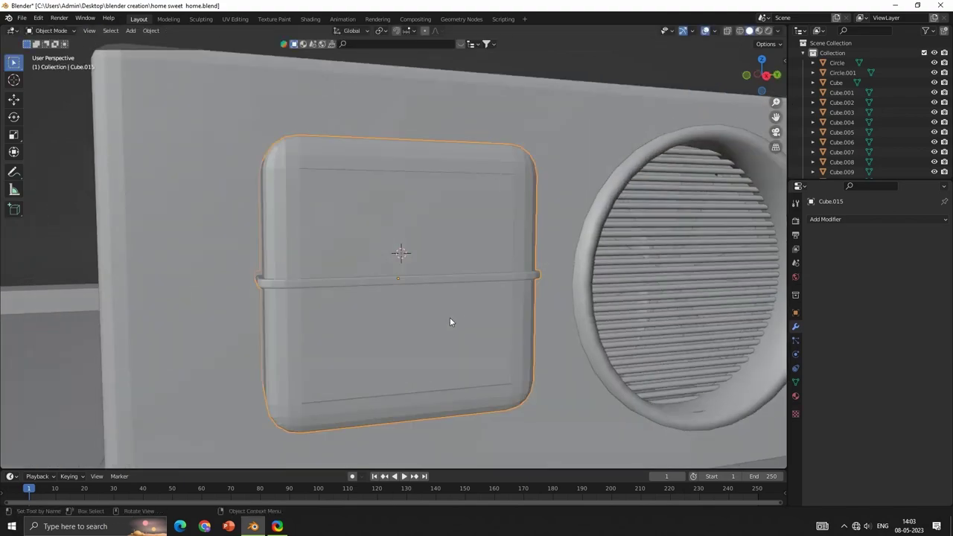
scroll(449, 317, down, 5)
mouse_move(396, 321)
middle_down()
mouse_move(423, 297)
mouse_move(555, 249)
middle_up()
scroll(424, 298, down, 3)
scroll(445, 256, down, 3)
key(ctrl+s)
- Orbit and zoom around the house toward the front door, window and ground before it
scroll(444, 259, down, 5)
scroll(446, 257, up, 6)
mouse_move(446, 257)
middle_down()
mouse_move(414, 250)
mouse_move(492, 283)
mouse_move(494, 247)
middle_up()
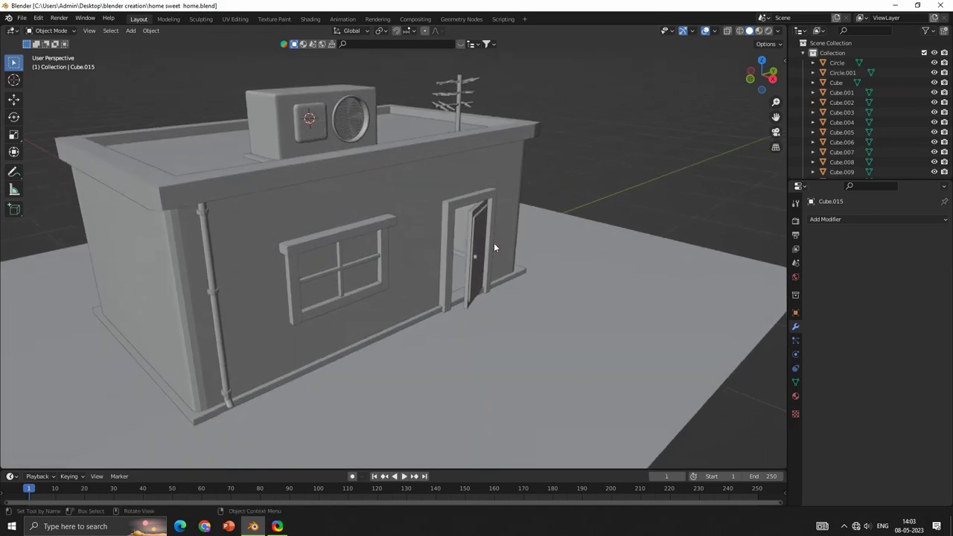
scroll(493, 242, down, 5)
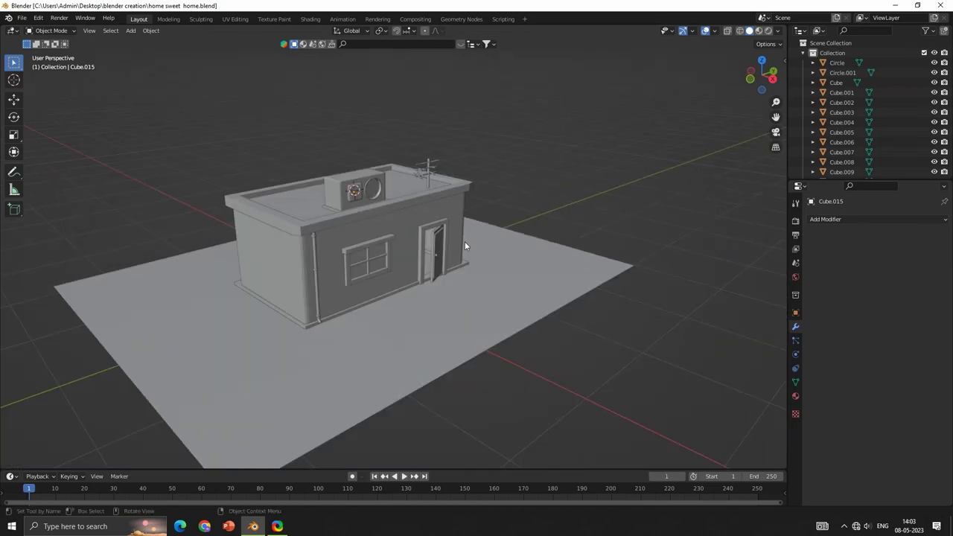
scroll(464, 241, up, 6)
scroll(299, 125, down, 1)
mouse_move(324, 173)
middle_down()
mouse_move(463, 268)
mouse_move(459, 212)
middle_up()
scroll(460, 212, up, 2)
scroll(313, 141, up, 2)
scroll(293, 93, down, 4)
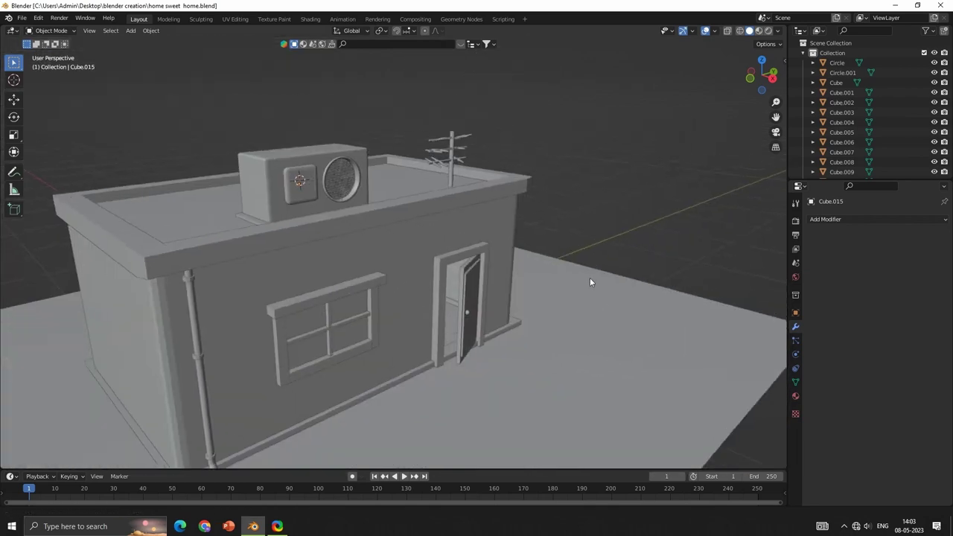
middle_drag(590, 278, 585, 182)
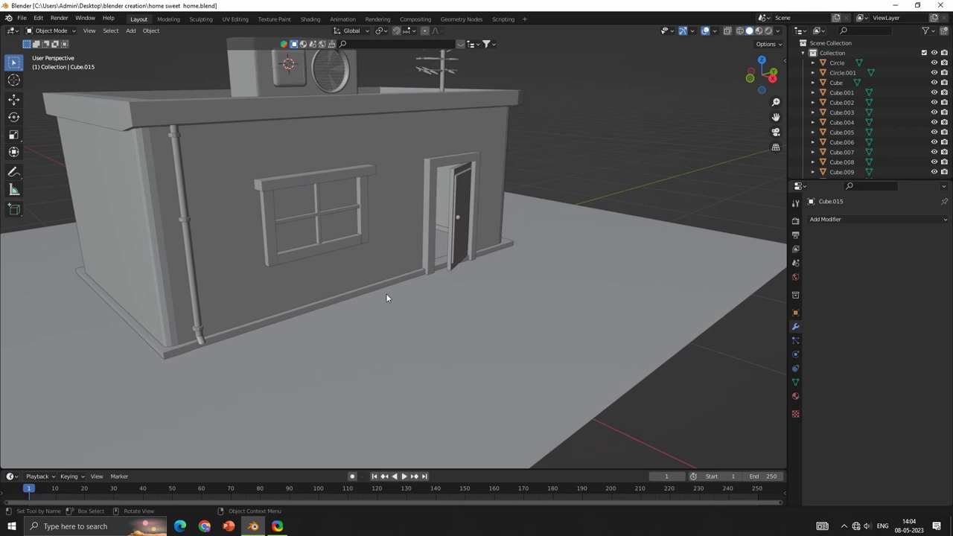
mouse_move(385, 298)
middle_down()
mouse_move(466, 336)
mouse_move(453, 310)
mouse_move(470, 326)
middle_up()
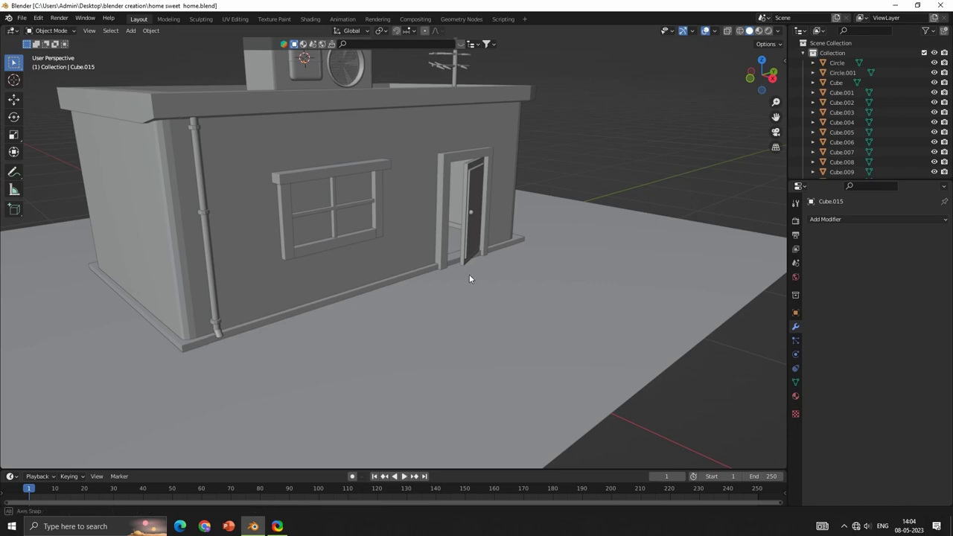
scroll(468, 270, down, 2)
mouse_move(465, 266)
middle_down()
mouse_move(612, 315)
mouse_move(585, 293)
mouse_move(407, 304)
mouse_move(479, 294)
middle_up()
scroll(573, 290, up, 3)
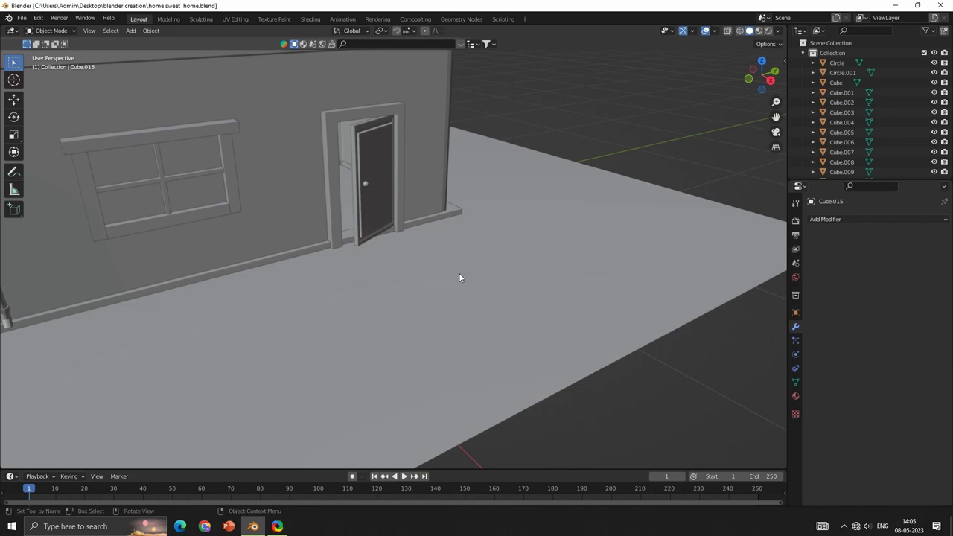
scroll(472, 255, up, 3)
- Add a cube near the door, scale it down and raise it above the ground
shift+middle_drag(387, 290, 454, 273)
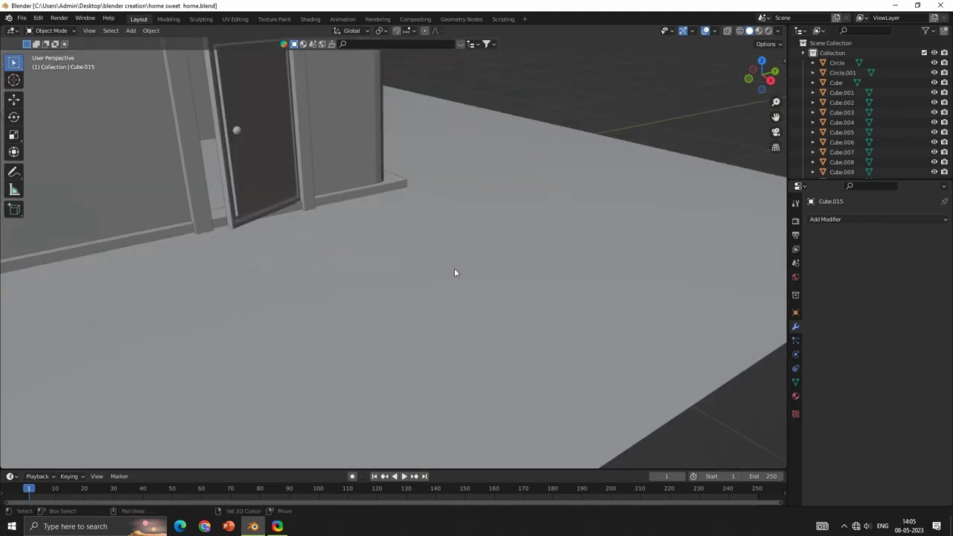
key(shift+a)
click(521, 276)
key(s)
click(524, 284)
key(g)
key(z)
click(515, 234)
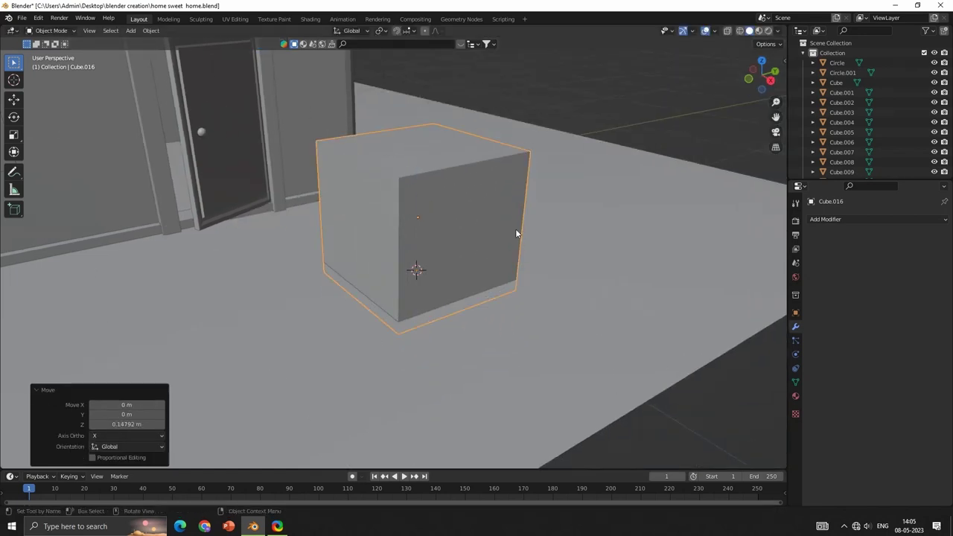
key(s)
click(456, 231)
- Shrink the cube further to cardboard-box size
scroll(476, 245, up, 2)
key(g)
key(z)
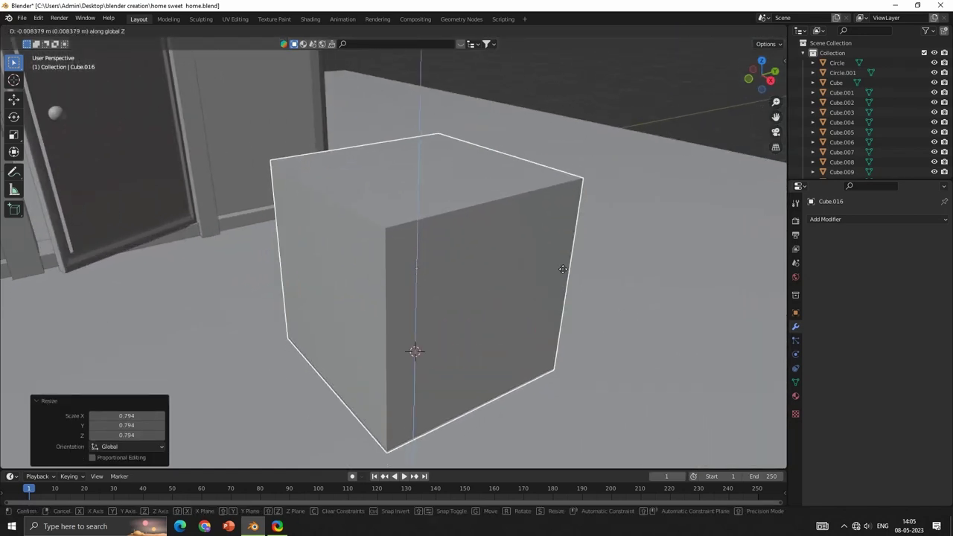
key(s)
click(519, 276)
- In Edit Mode, add a vertical and a horizontal loop cut to the cube
key(Tab)
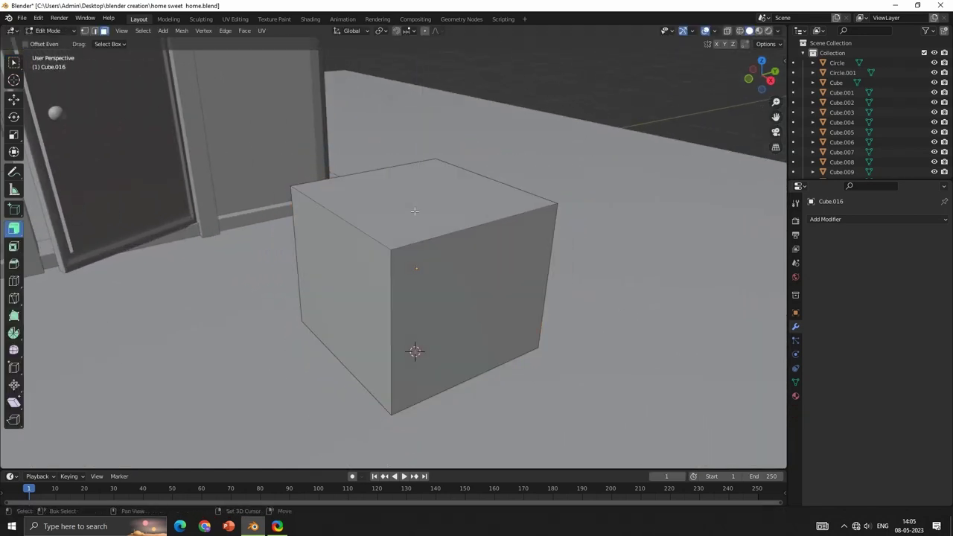
click(415, 211)
middle_drag(414, 211, 89, 254)
click(483, 241)
mouse_move(483, 242)
middle_down()
mouse_move(398, 292)
mouse_move(502, 294)
middle_up()
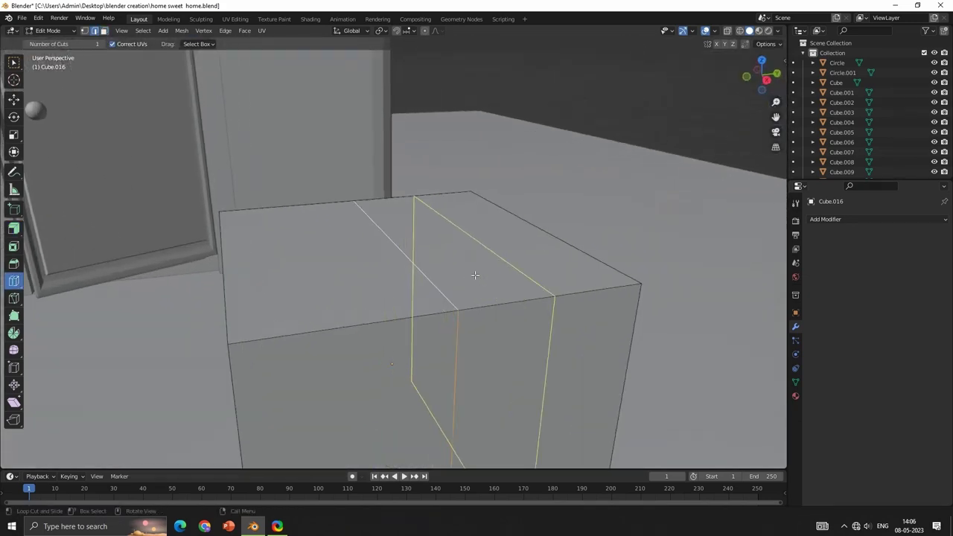
click(442, 256)
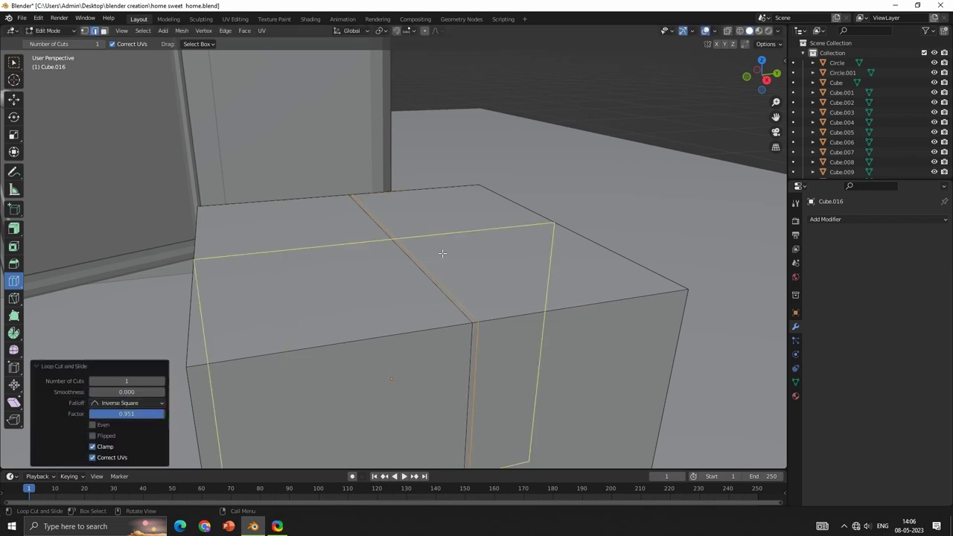
middle_drag(444, 290, 498, 313)
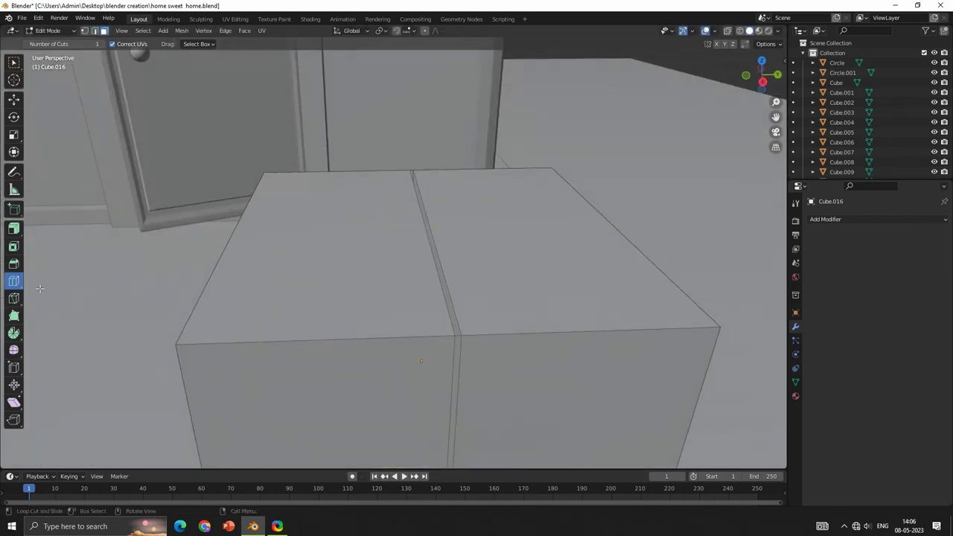
- Fill a gap in the cube's mesh with a new quad face using Poly Build
click(14, 317)
click(465, 308)
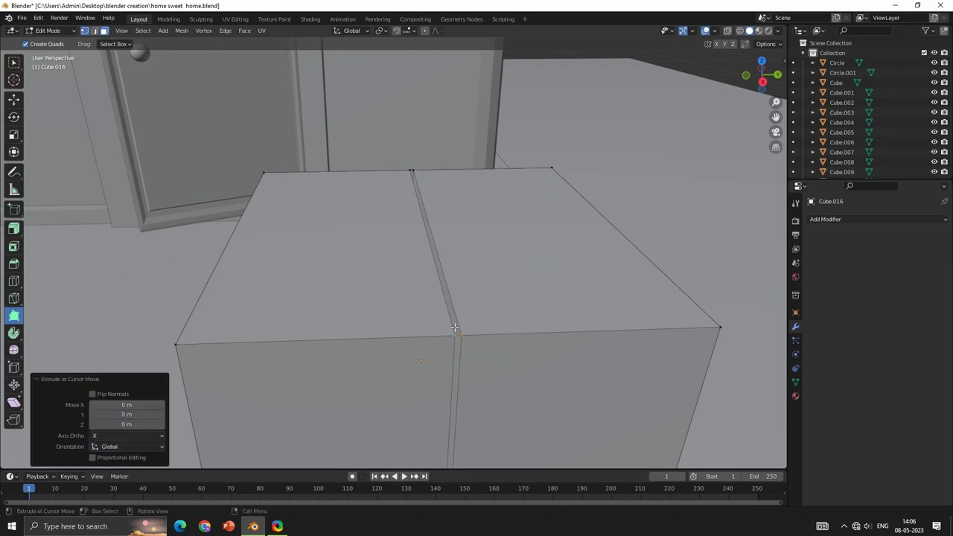
key(Escape)
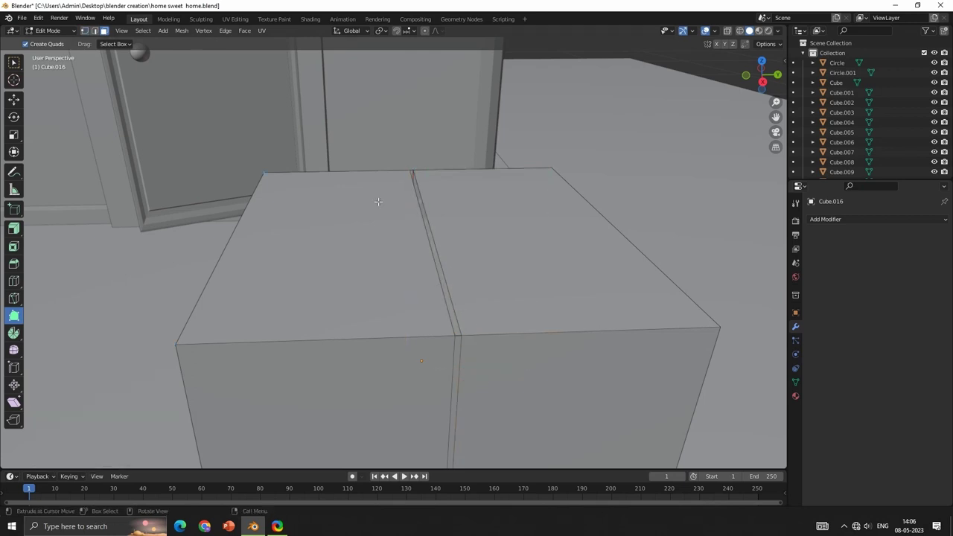
click(378, 200)
key(Escape)
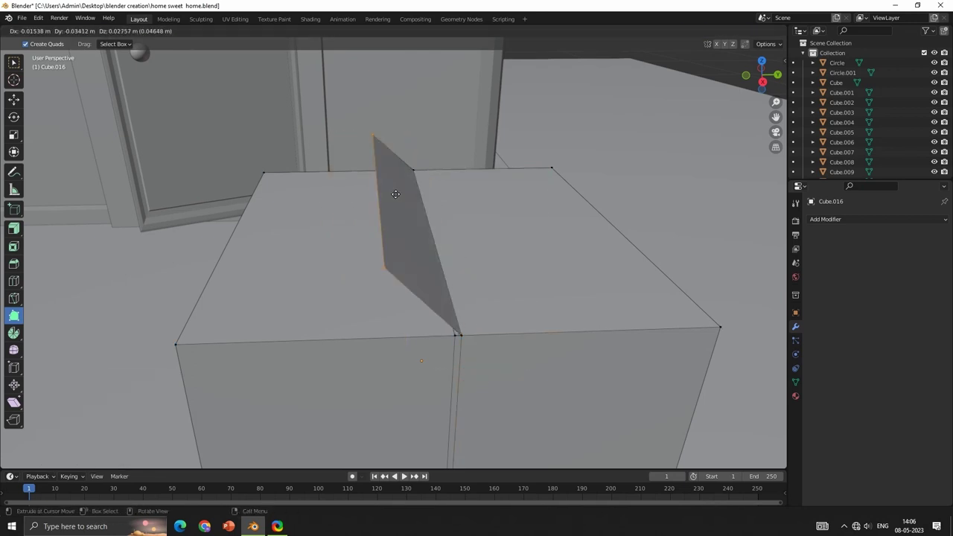
key(Escape)
middle_drag(520, 244, 446, 258)
click(489, 264)
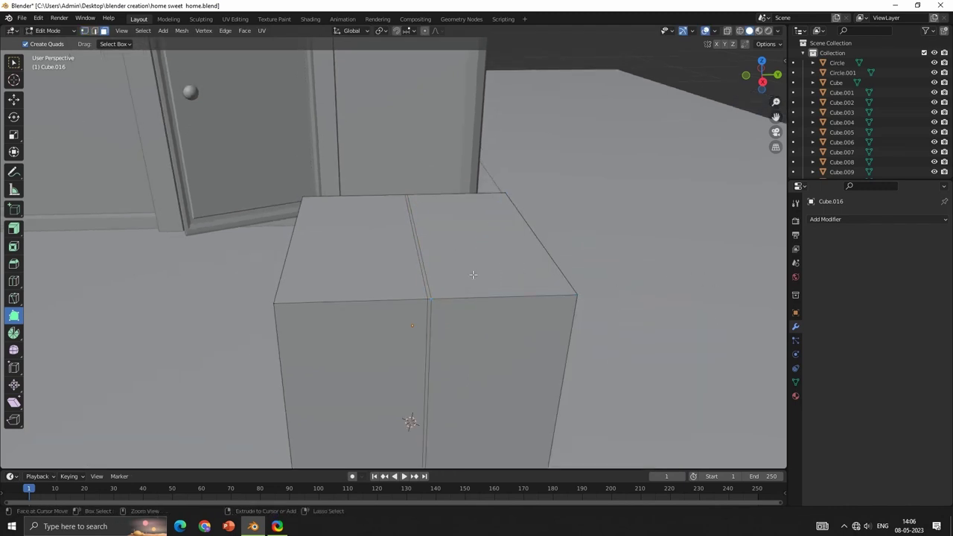
- Delete both top faces to open the box and extrude its top edges into flaps
middle_drag(473, 275, 425, 233)
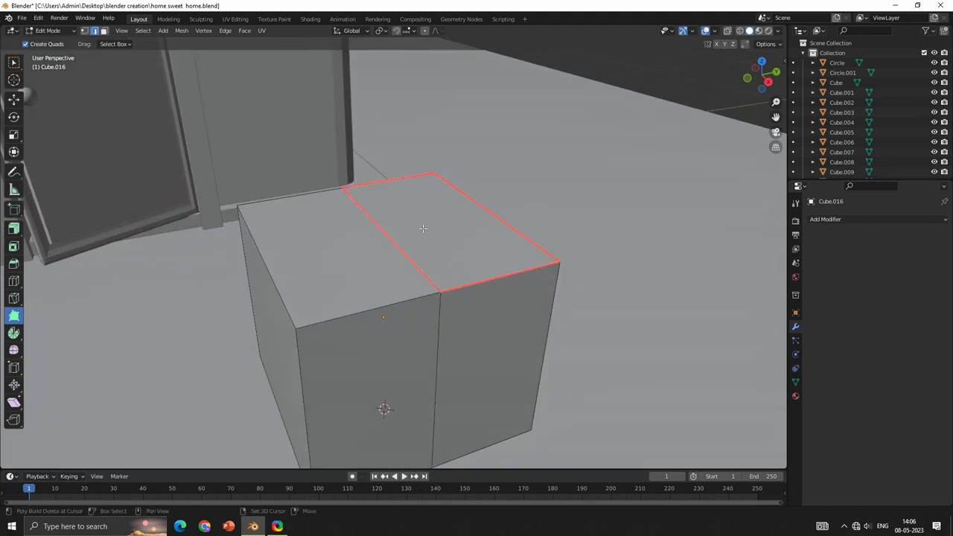
shift+click(425, 234)
shift+click(340, 255)
mouse_move(393, 178)
mouse_down()
mouse_move(340, 220)
mouse_move(349, 224)
mouse_up()
middle_drag(350, 223, 511, 298)
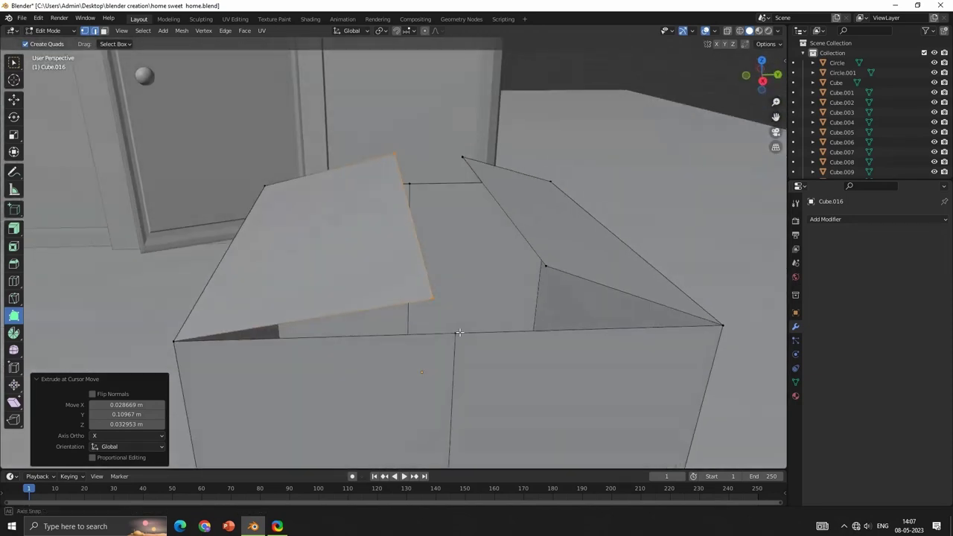
drag(204, 263, 410, 215)
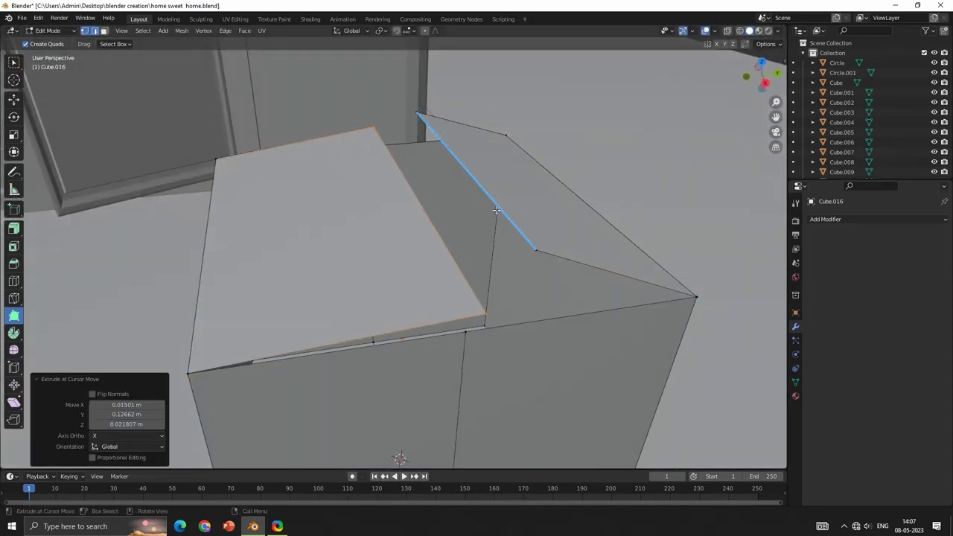
key(ctrl+z)
mouse_move(588, 208)
mouse_down()
mouse_move(418, 206)
mouse_move(395, 239)
mouse_up()
- Duplicate the selected top edge in place and return to Object Mode
scroll(536, 335, down, 3)
middle_drag(536, 336, 538, 315)
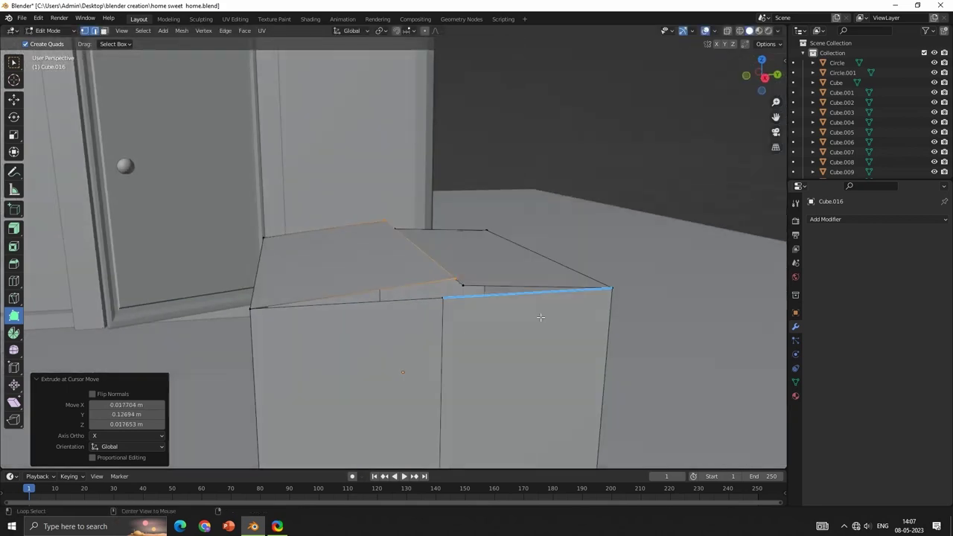
scroll(538, 315, down, 5)
scroll(474, 311, up, 3)
key(shift+d)
right_click(475, 311)
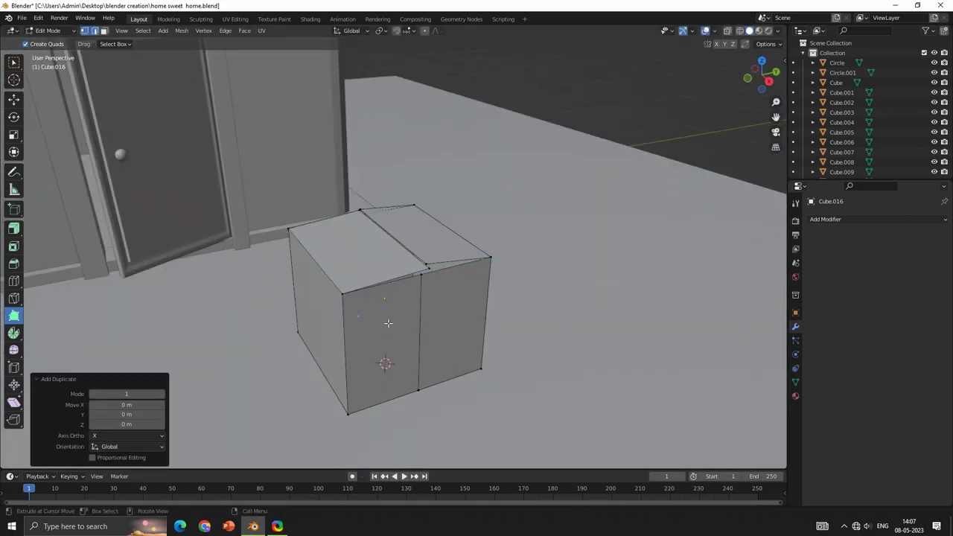
key(Tab)
key(Tab)
scroll(446, 305, up, 4)
- Make two copies of the box by the door, sliding them sideways along X
scroll(454, 312, down, 3)
key(Tab)
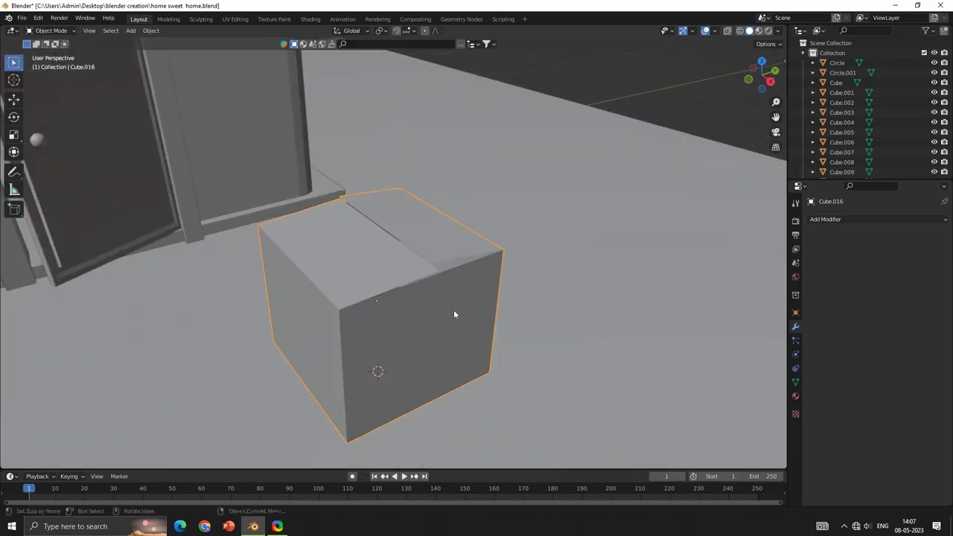
key(x)
click(281, 269)
middle_drag(281, 269, 371, 319)
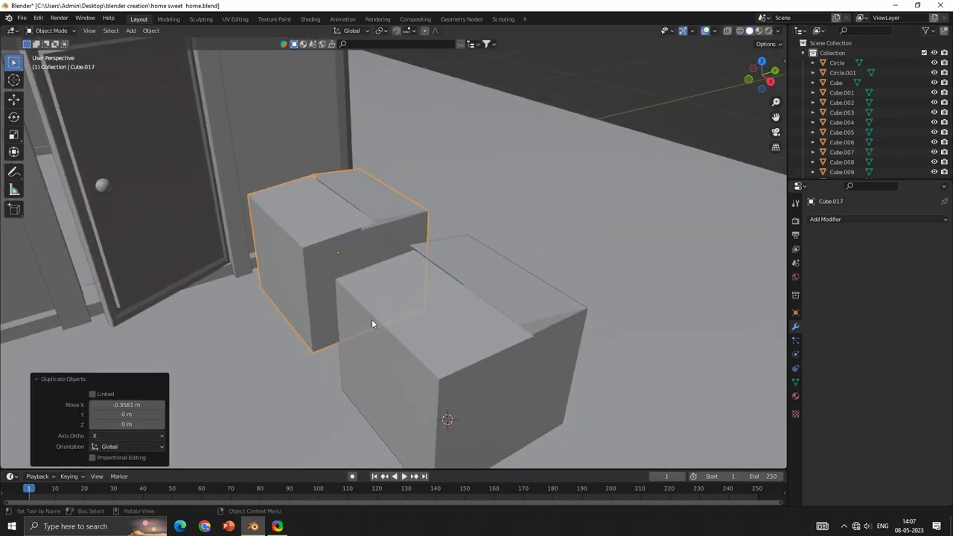
key(g)
key(x)
click(362, 311)
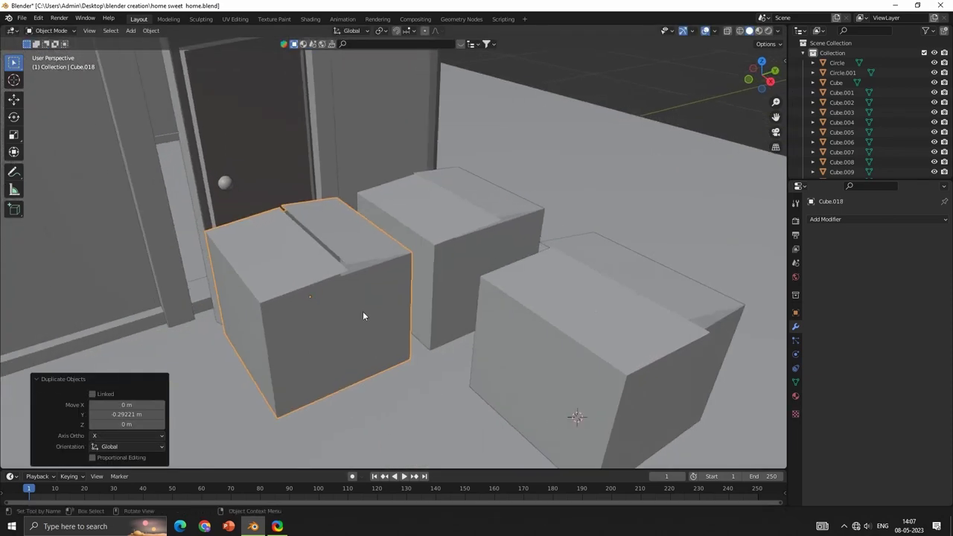
- In Edit Mode on the copy, select the two slanted top faces and extrude them
scroll(362, 311, up, 2)
key(Tab)
scroll(386, 337, up, 3)
middle_drag(387, 337, 84, 38)
middle_drag(345, 249, 2, 237)
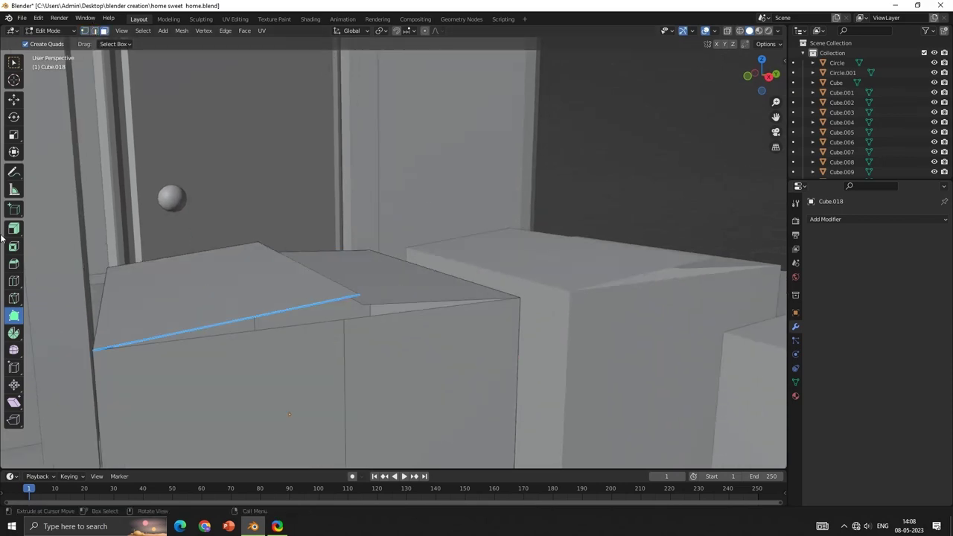
mouse_move(229, 291)
middle_down()
mouse_move(416, 312)
mouse_move(443, 366)
middle_up()
click(253, 344)
click(429, 350)
click(429, 300)
- Select a front face, abandon the Shrink/Fatten, and return to Object Mode
click(442, 365)
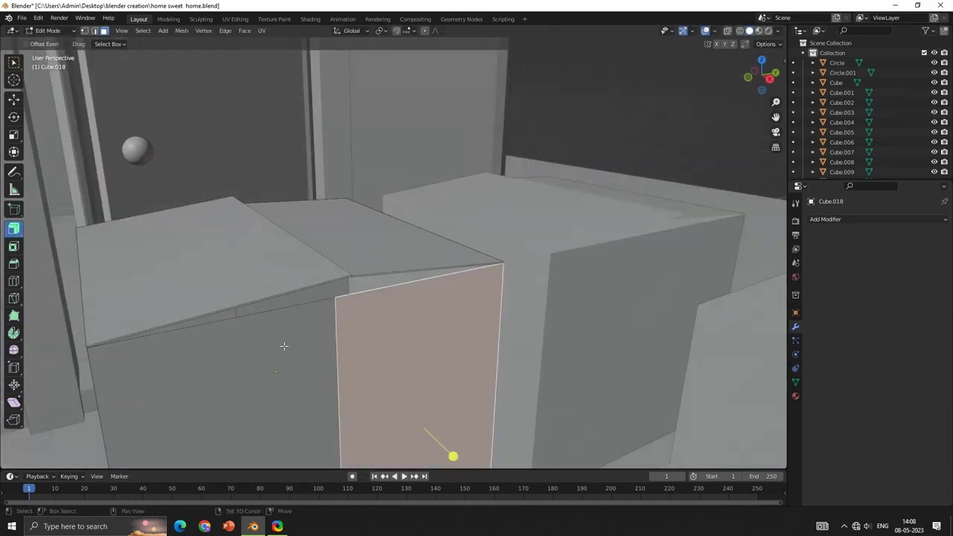
mouse_move(283, 344)
middle_down()
mouse_move(407, 362)
mouse_move(382, 372)
mouse_move(346, 412)
middle_up()
key(alt+s)
key(Escape)
key(Tab)
- Tilt the box's top flap open and fold an edge down along Z
mouse_move(320, 271)
middle_down()
mouse_move(410, 355)
mouse_move(446, 270)
mouse_move(430, 329)
middle_up()
key(Tab)
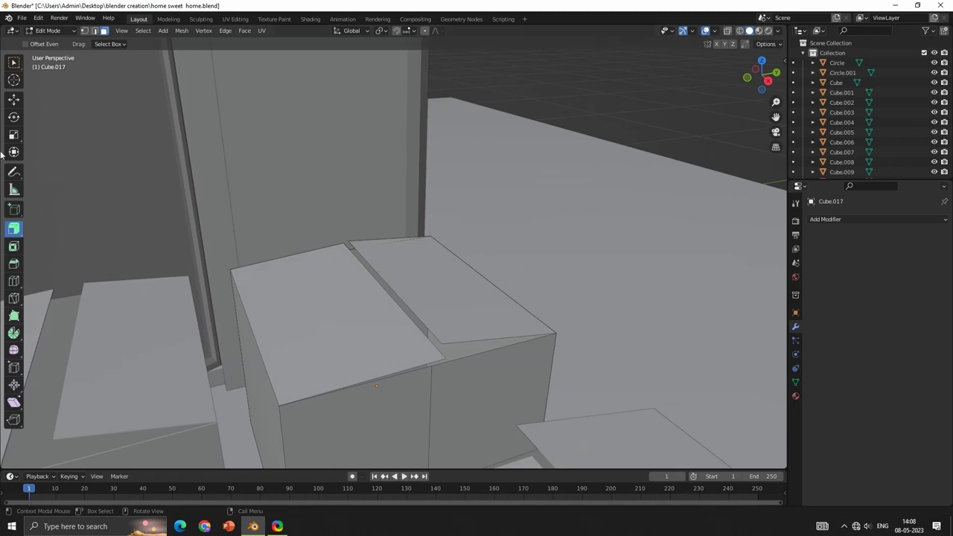
drag(371, 282, 398, 320)
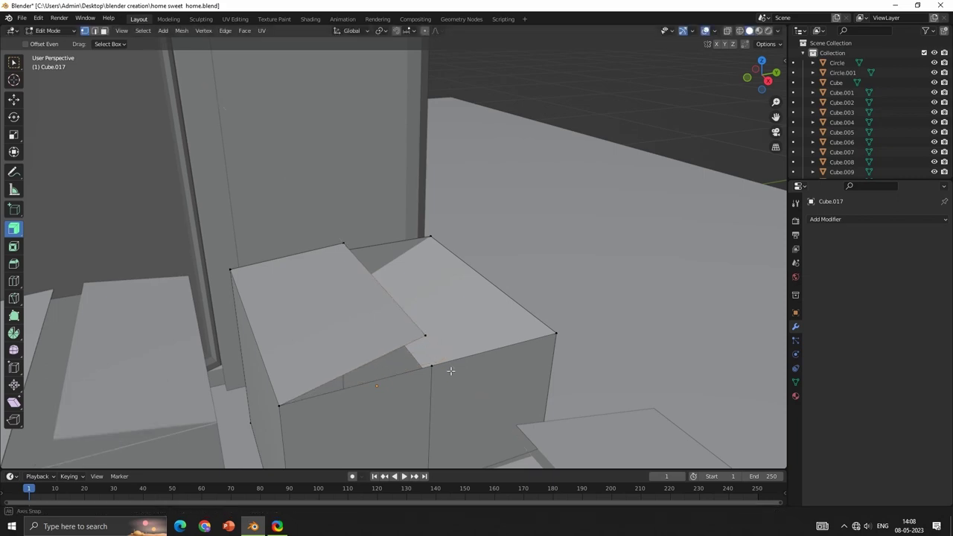
middle_drag(449, 372, 624, 165)
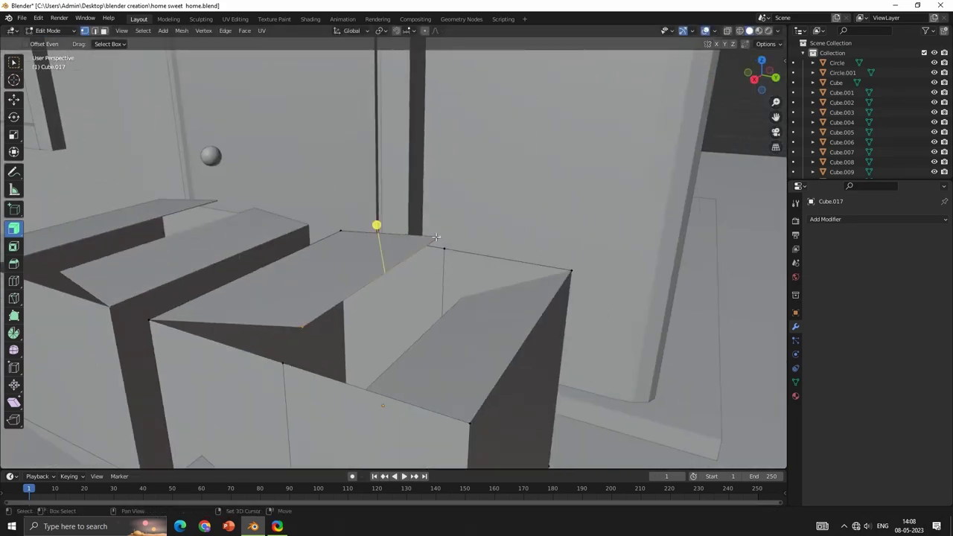
key(g)
key(z)
click(442, 467)
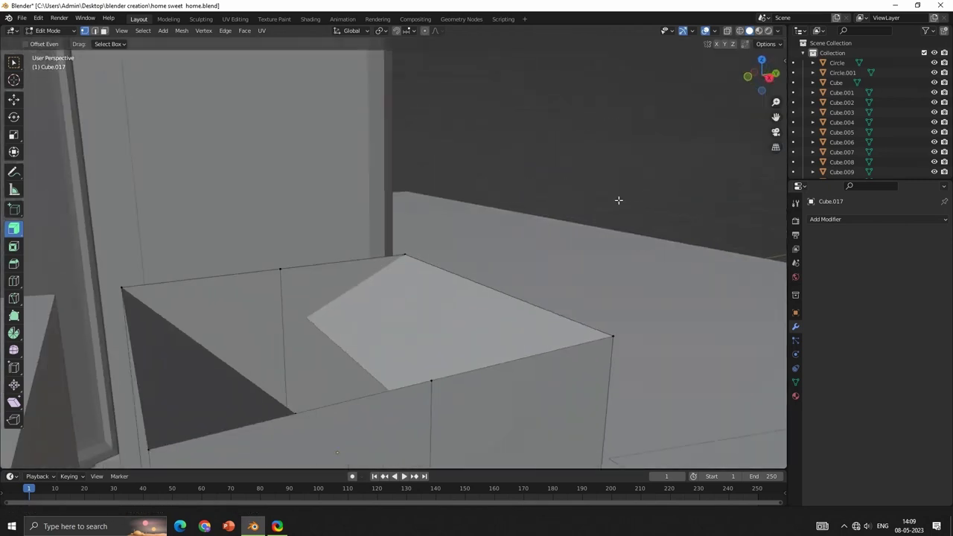
middle_drag(442, 467, 305, 270)
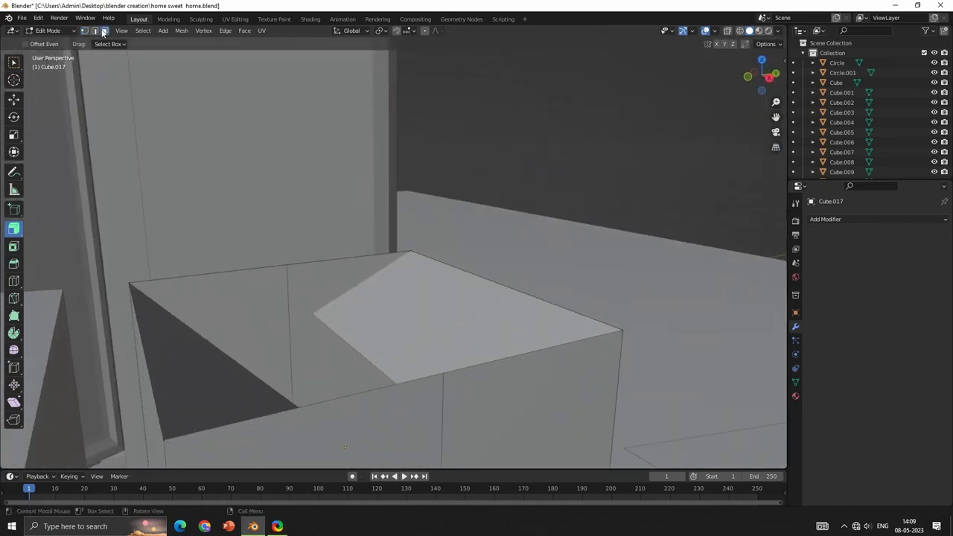
- Select two top faces and two front faces and push them outward with Alt+S
click(216, 320)
shift+click(342, 283)
shift+click(312, 435)
shift+click(528, 402)
key(alt+s)
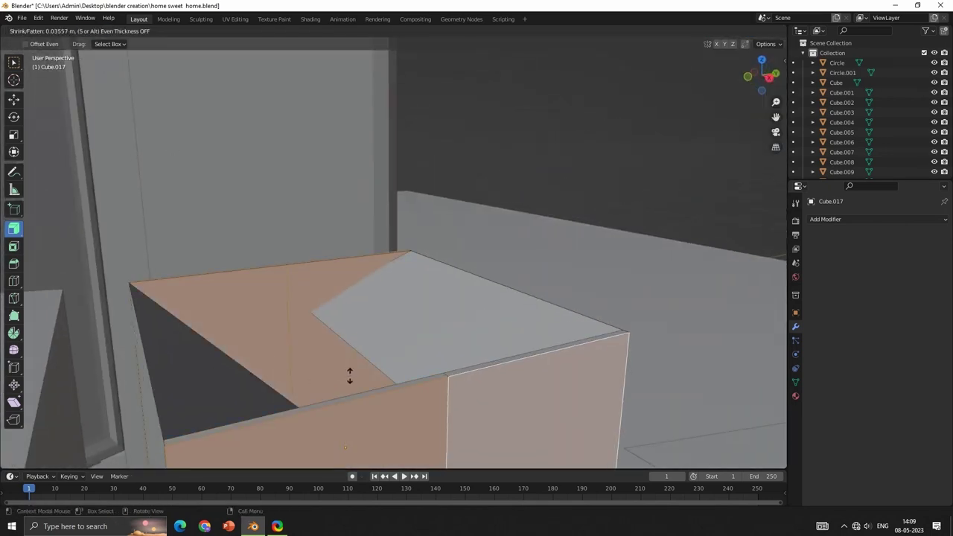
click(350, 381)
mouse_move(351, 381)
middle_down()
mouse_move(397, 327)
mouse_move(385, 395)
mouse_move(223, 268)
middle_up()
- On the front box, select the top flaps and push them outward with Shrink/Fatten
click(182, 227)
click(181, 199)
middle_drag(181, 199, 361, 305)
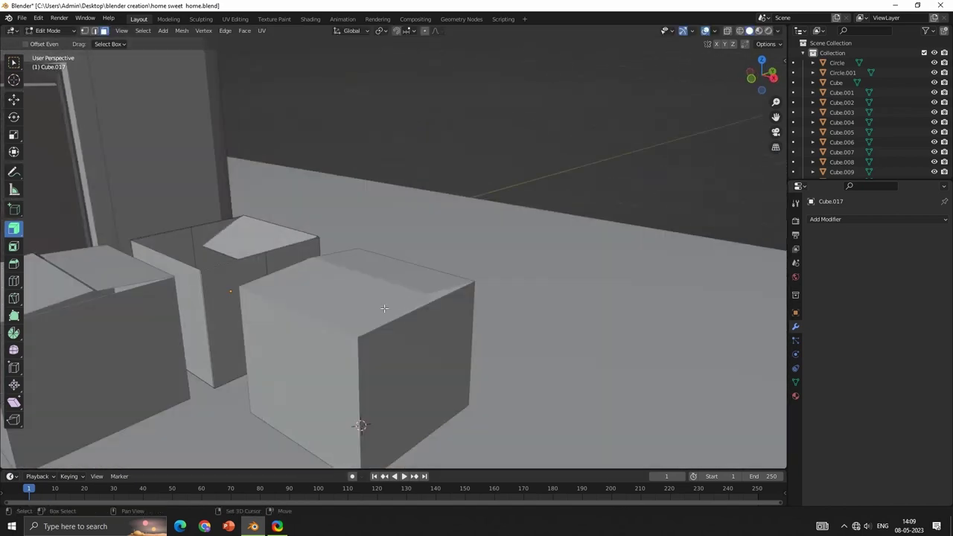
click(419, 309)
middle_drag(419, 309, 253, 218)
click(253, 219)
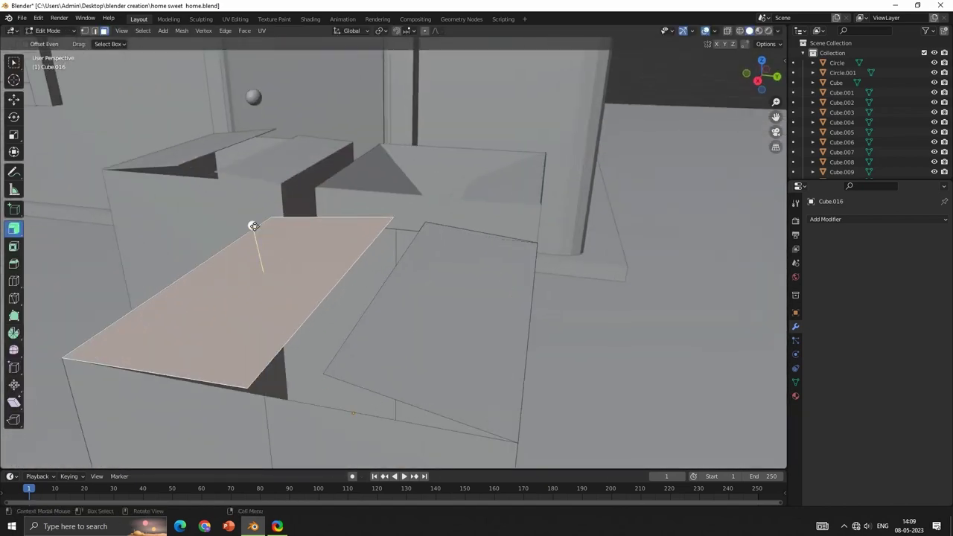
click(456, 247)
key(alt+s)
click(457, 248)
- Push out the front box's front and side faces
middle_drag(457, 248, 451, 340)
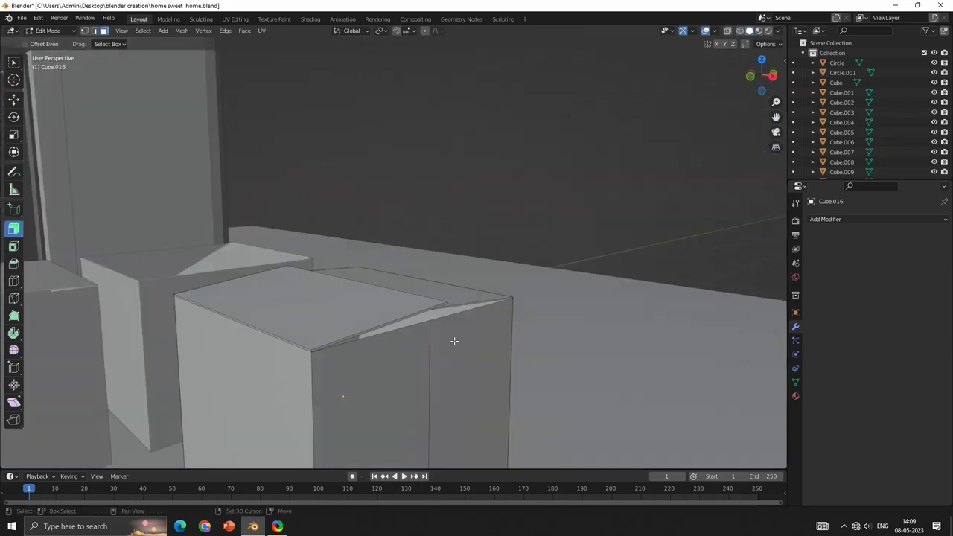
click(497, 410)
click(477, 459)
scroll(440, 342, down, 5)
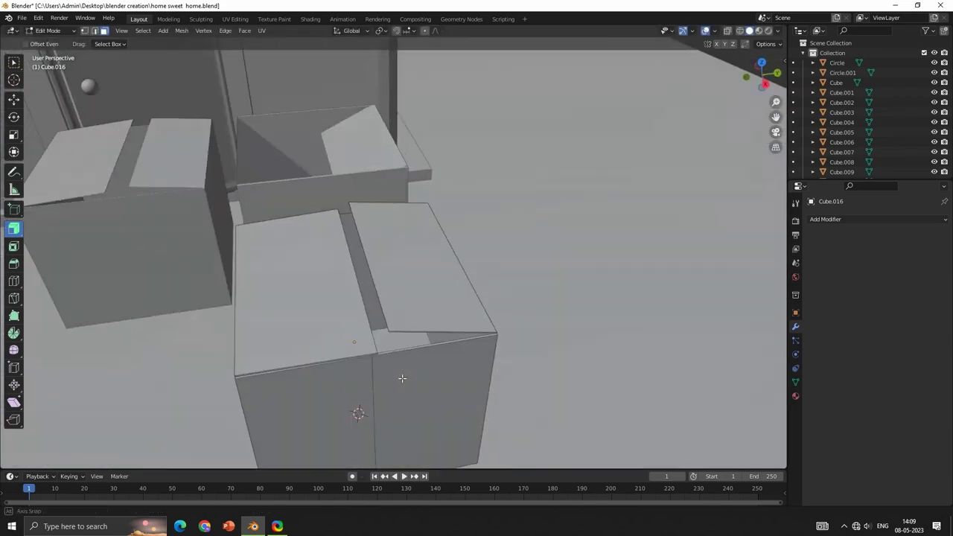
mouse_move(400, 379)
middle_down()
mouse_move(435, 388)
mouse_move(434, 356)
middle_up()
- In Object Mode, scale the box to about half size and turn it about 15°
key(Tab)
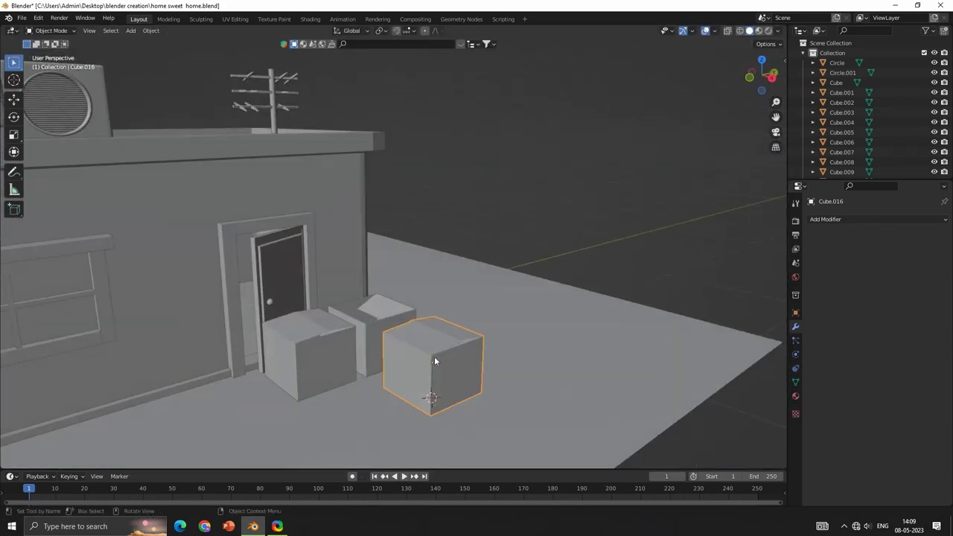
key(s)
click(495, 377)
middle_drag(495, 376, 531, 262)
key(r)
click(525, 270)
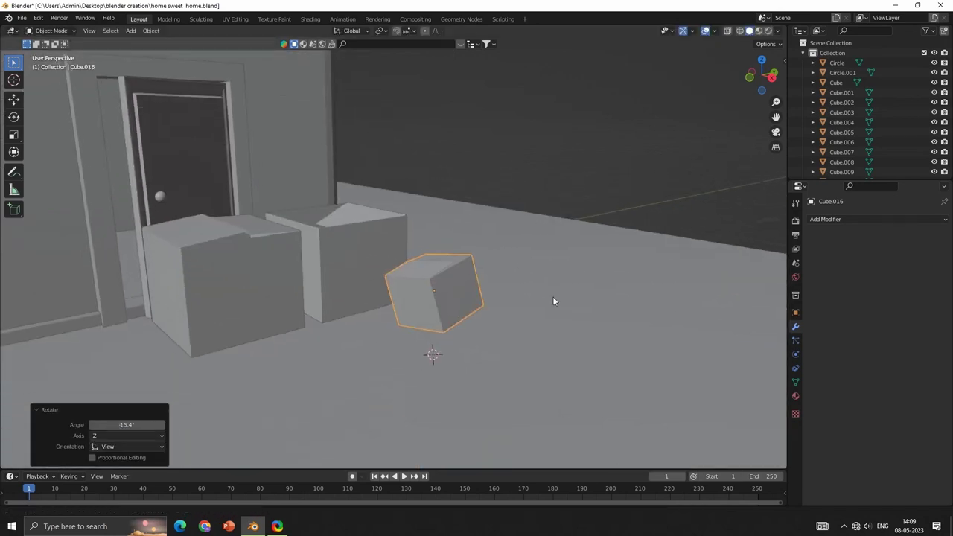
- Undo the box's rotation and lower it onto the ground along Z
middle_drag(553, 298, 550, 291)
key(g)
key(z)
key(Escape)
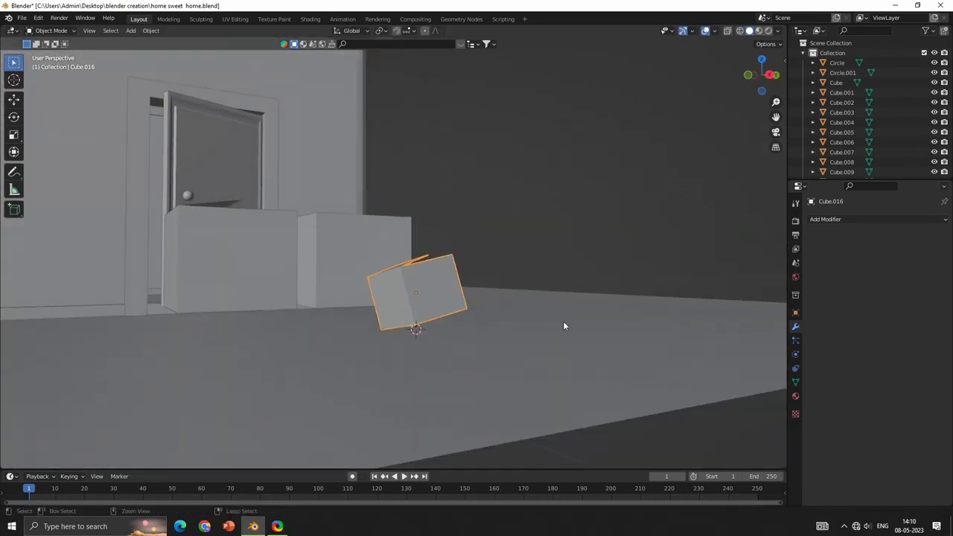
key(ctrl+z)
key(g)
key(z)
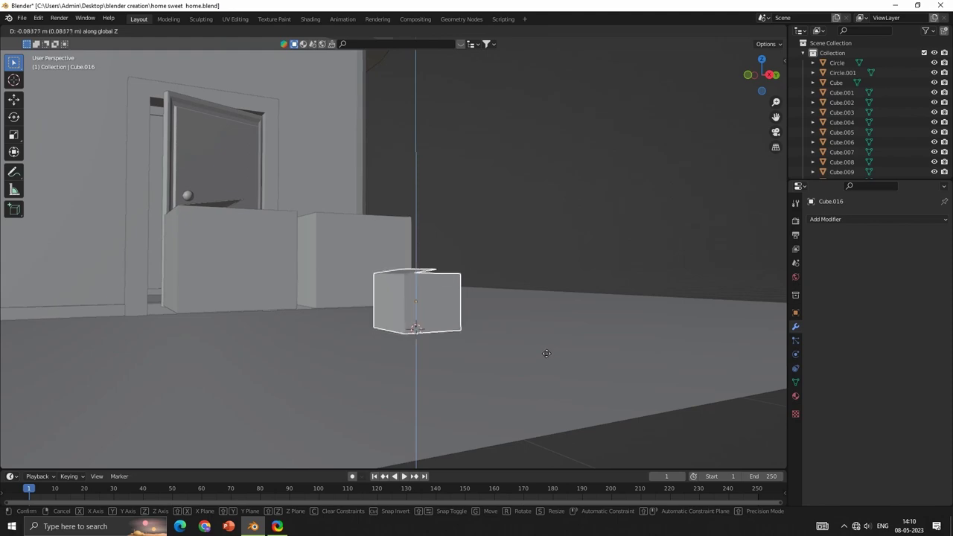
click(545, 353)
mouse_move(545, 353)
middle_down()
mouse_move(495, 357)
mouse_move(344, 304)
mouse_move(348, 268)
mouse_move(464, 350)
middle_up()
- Duplicate the small box, scale the copy to 0.654, shift it 0.158 m along X and turn it
key(shift+d)
key(s)
click(495, 346)
key(g)
key(z)
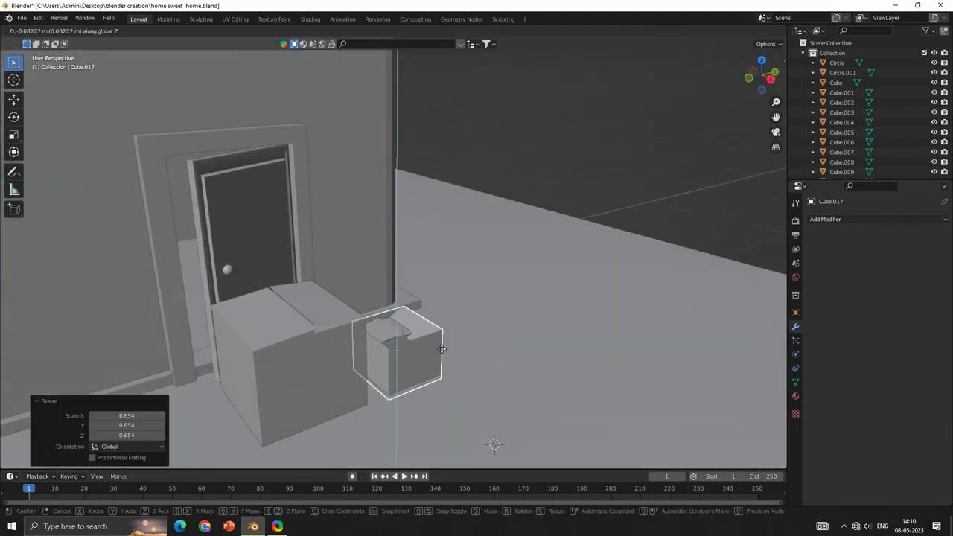
key(x)
click(475, 381)
key(r)
key(z)
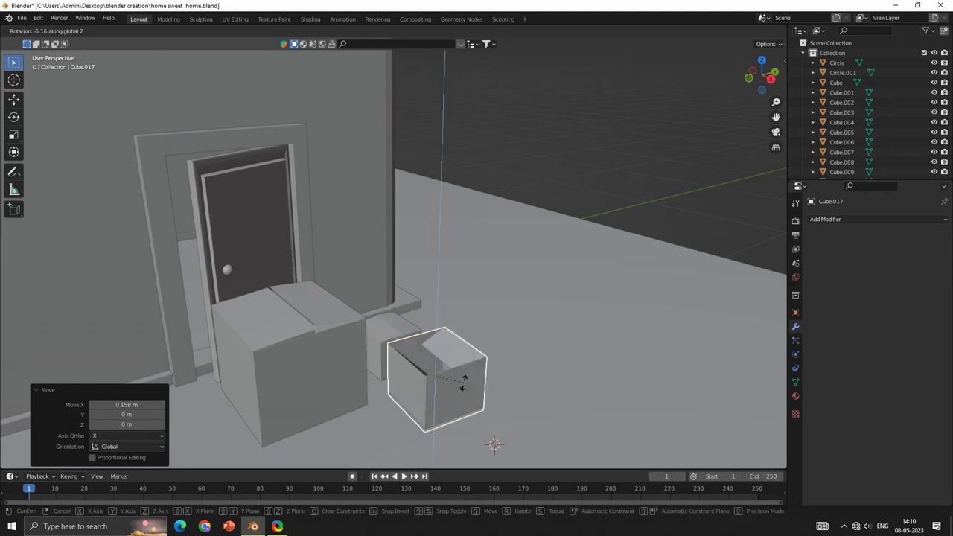
click(484, 381)
- Shrink the larger box by the door and move it beside the other boxes
click(317, 375)
key(s)
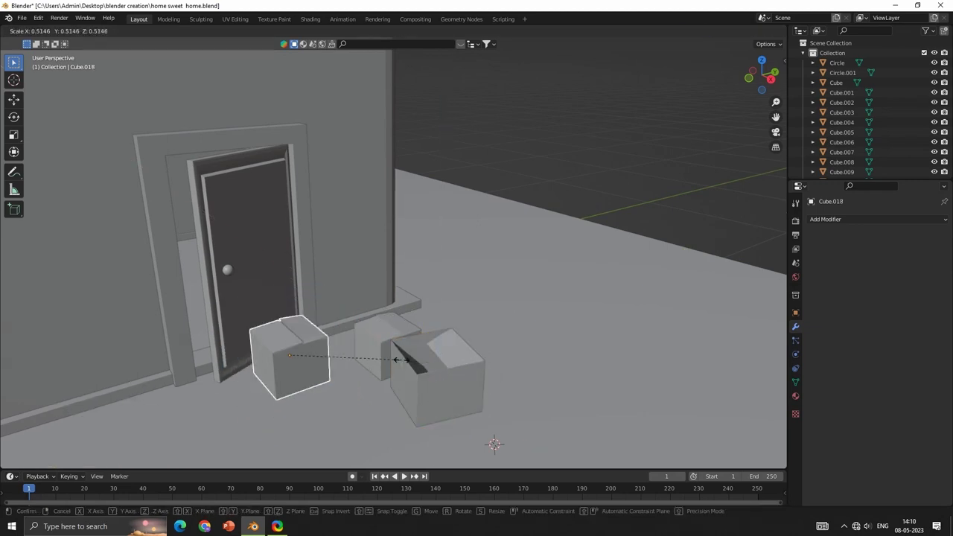
click(393, 361)
key(g)
key(x)
click(387, 391)
key(g)
key(z)
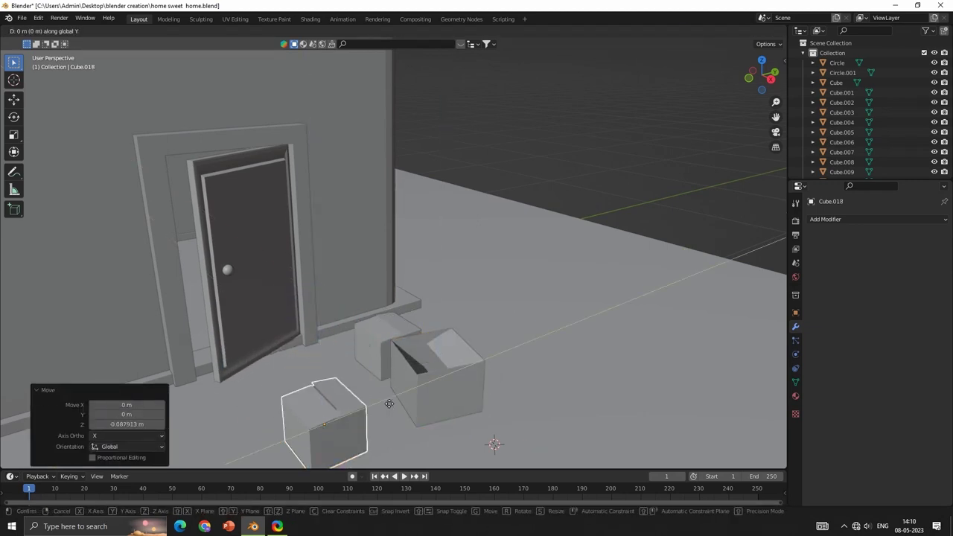
click(389, 402)
middle_drag(492, 405, 544, 407)
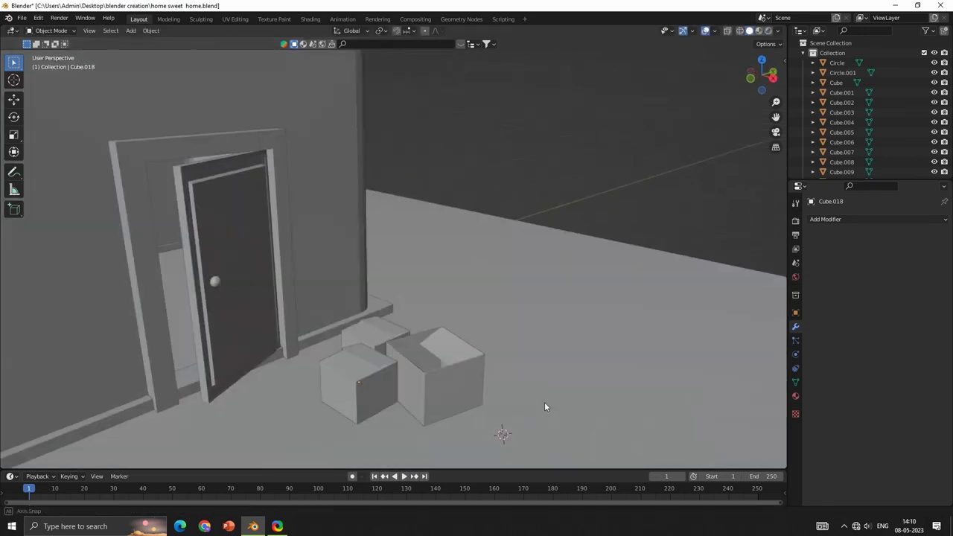
scroll(544, 407, up, 3)
click(482, 328)
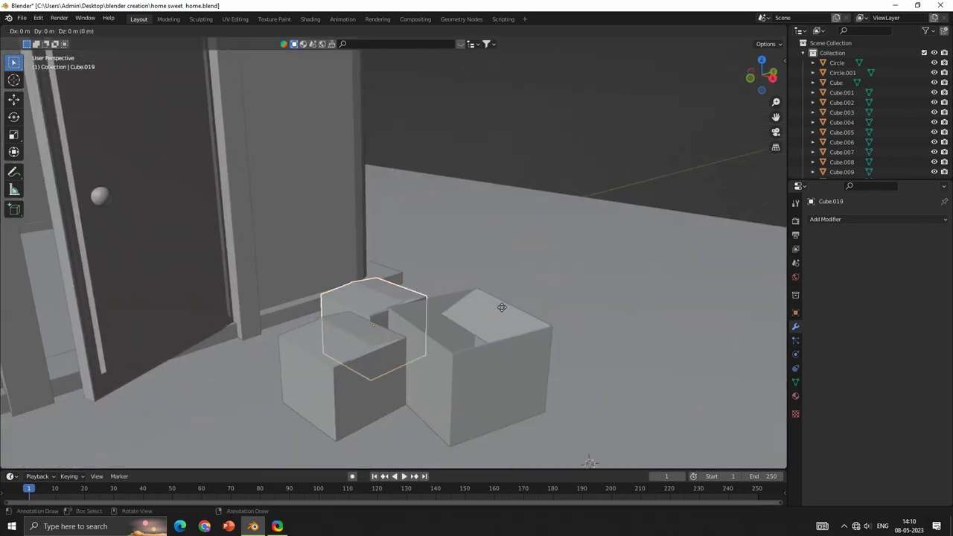
- Duplicate the small box 0.098 m along X and raise the copy vertically
key(x)
click(512, 247)
key(g)
key(z)
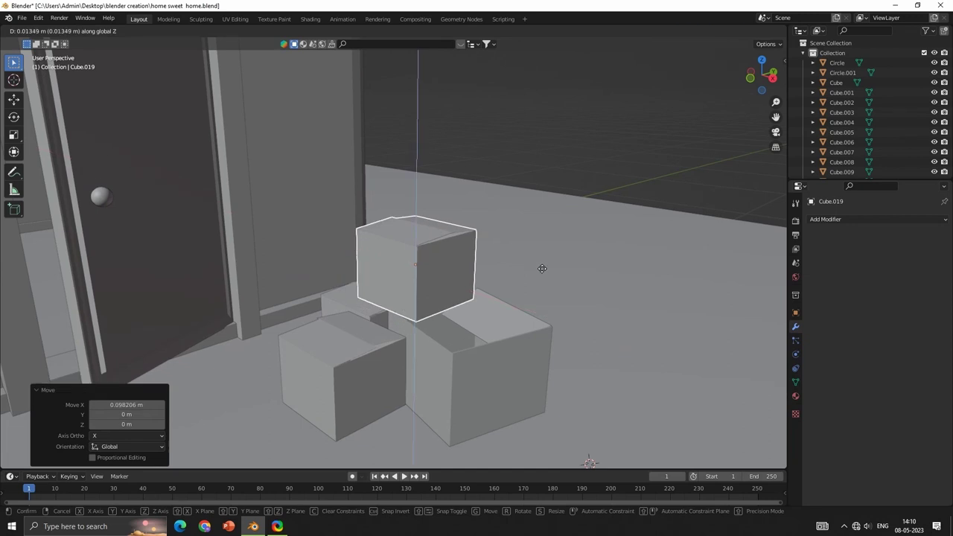
click(542, 268)
- Squash the right-hand box to 0.9 vertical scale and adjust its height
mouse_move(542, 268)
middle_down()
mouse_move(550, 283)
mouse_move(518, 352)
middle_up()
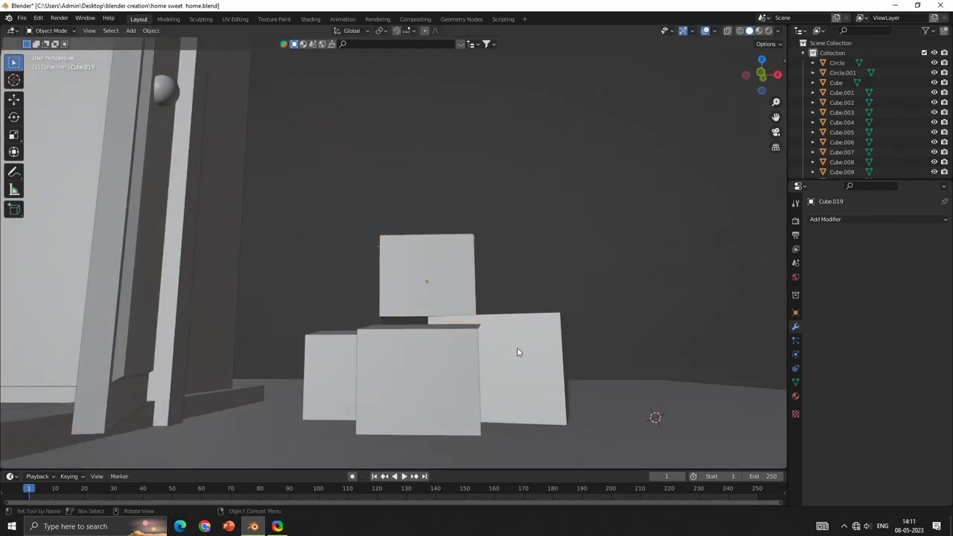
key(s)
key(z)
click(588, 358)
key(g)
key(z)
click(590, 354)
- Lower the top box straight down onto the pile
click(416, 272)
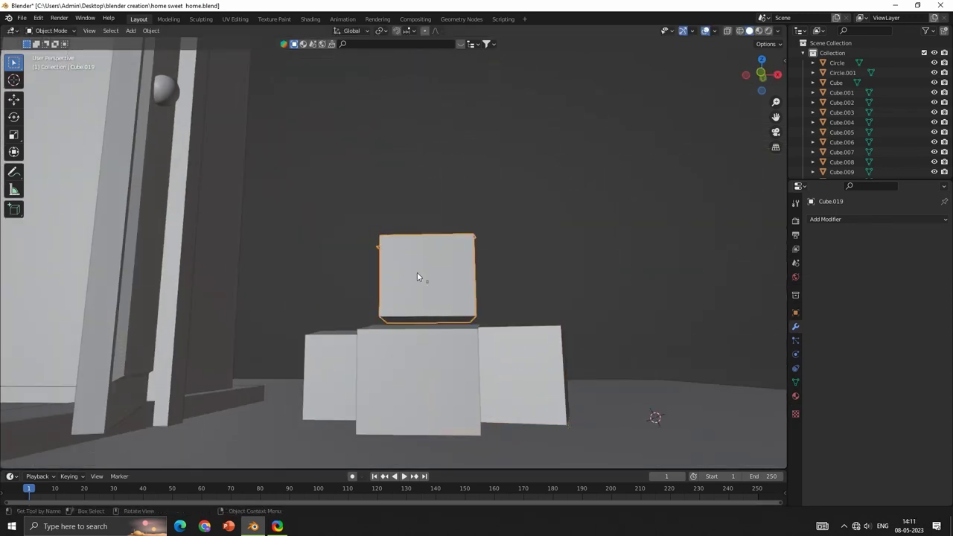
key(g)
key(z)
click(416, 273)
- Give the top box a slight tilt on the pile
middle_drag(417, 272, 543, 314)
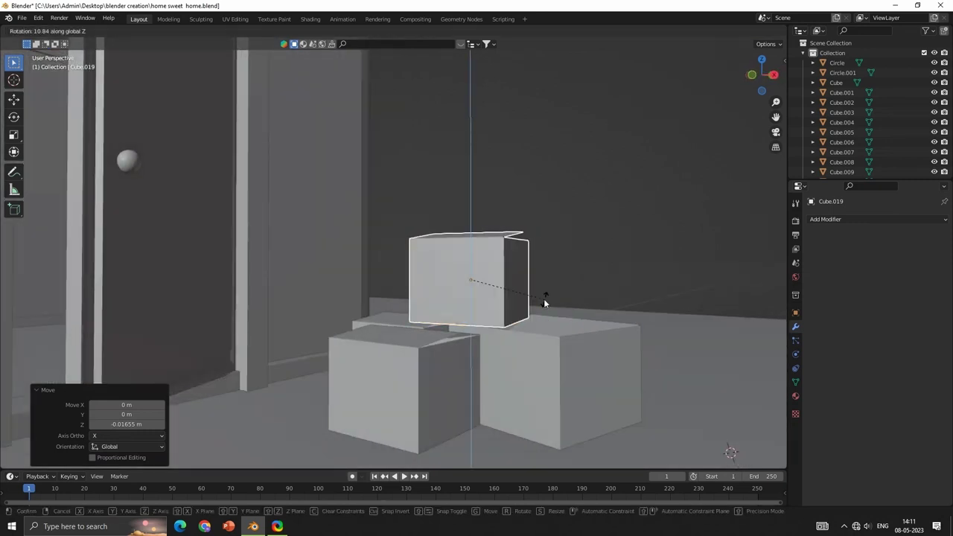
key(r)
click(543, 299)
scroll(485, 285, up, 2)
click(485, 285)
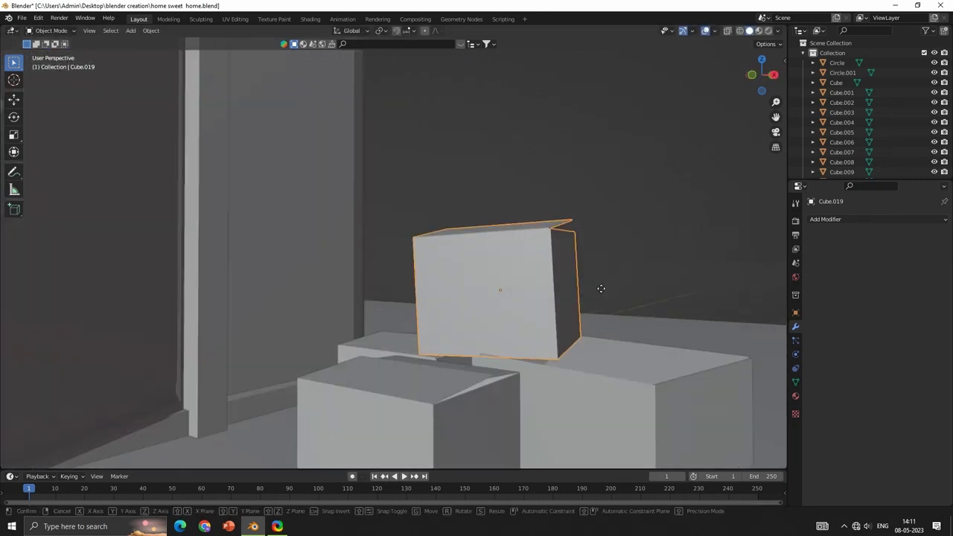
key(r)
click(599, 291)
key(r)
click(590, 307)
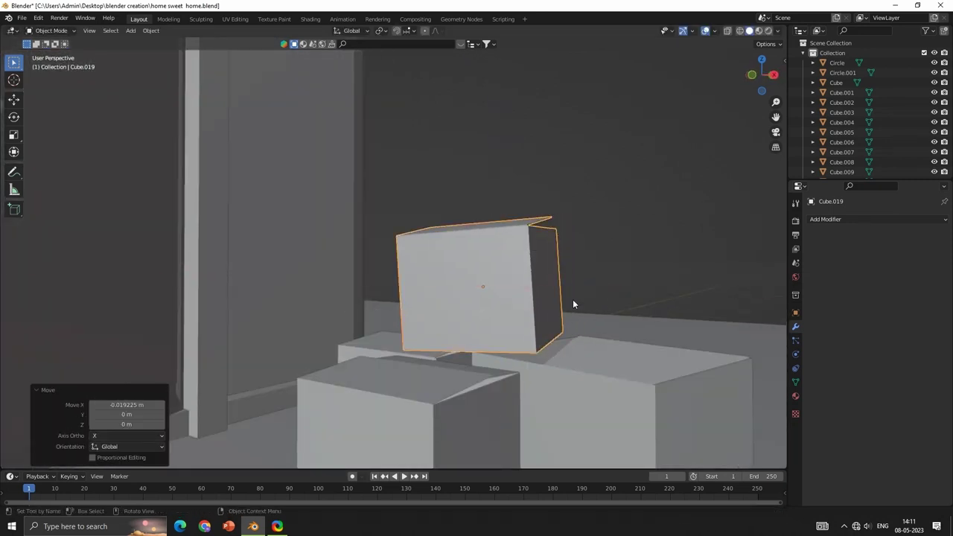
- Select the lower-left box and finish repositioning the pile of boxes
middle_drag(572, 299, 568, 343)
scroll(567, 343, down, 6)
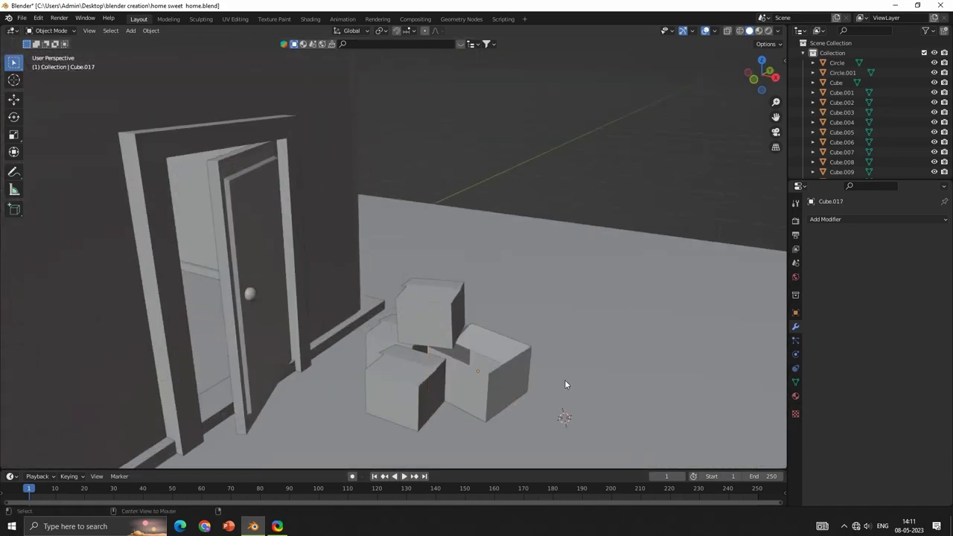
click(401, 352)
scroll(553, 357, down, 1)
click(553, 356)
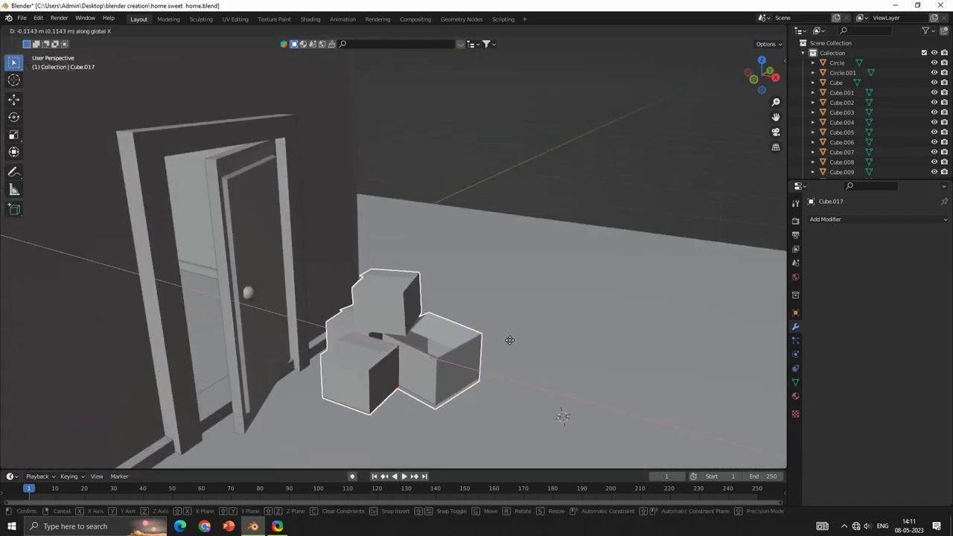
scroll(553, 357, down, 3)
- Save home sweet home.blend with the boxes settled by the door
middle_drag(543, 370, 390, 362)
scroll(451, 341, down, 5)
scroll(545, 385, up, 4)
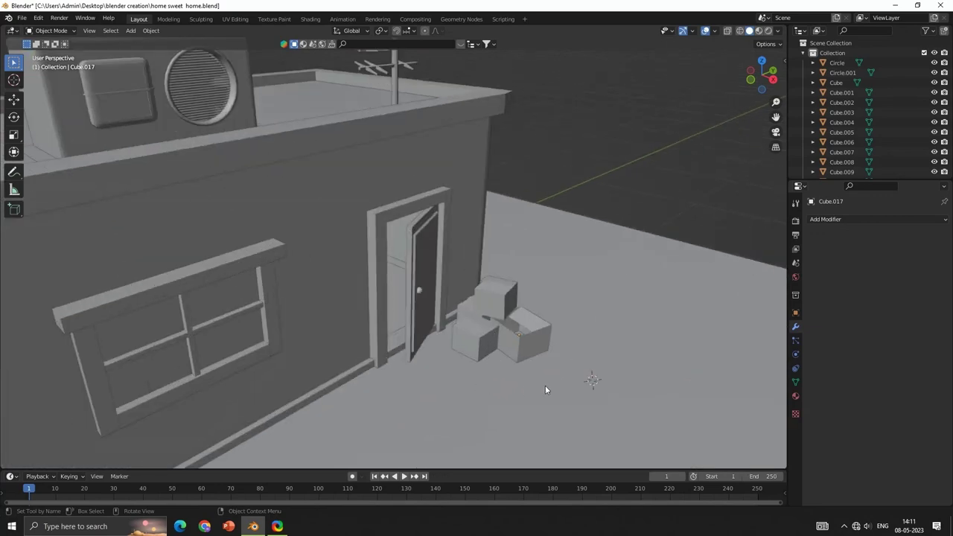
scroll(528, 361, up, 1)
key(ctrl+s)
scroll(445, 341, down, 3)
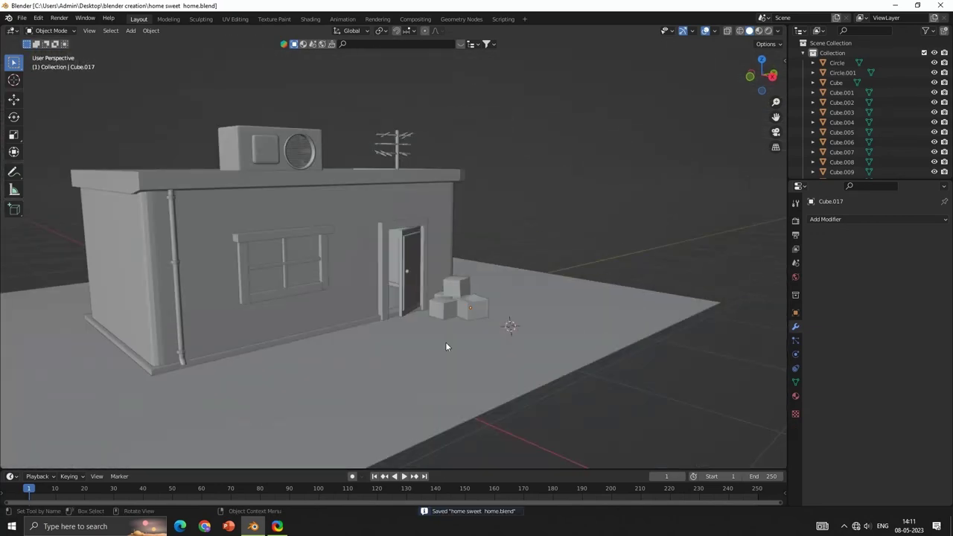
scroll(429, 372, up, 3)
- Bring the house wall and window into view and start adding the plant objects
middle_drag(428, 372, 436, 370)
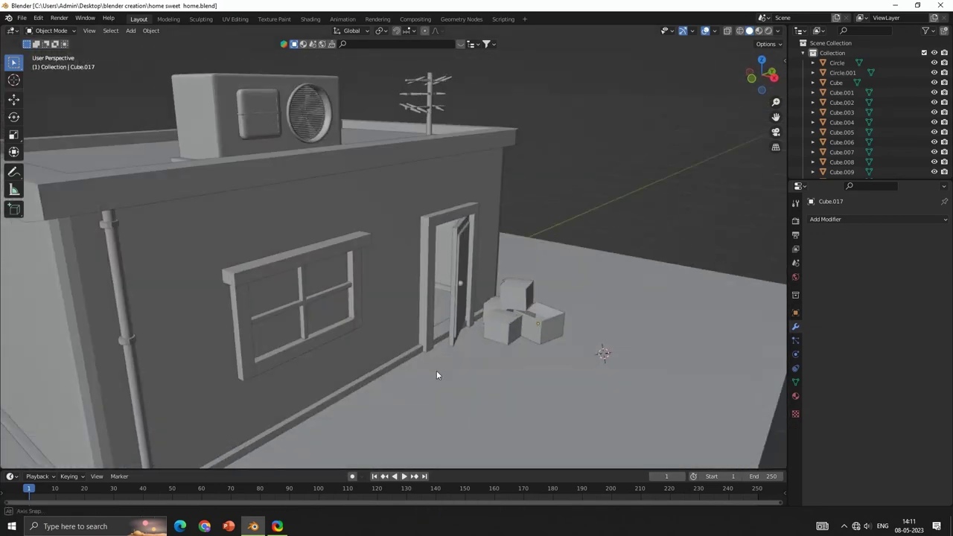
scroll(416, 350, down, 2)
scroll(442, 261, up, 2)
middle_drag(442, 262, 433, 261)
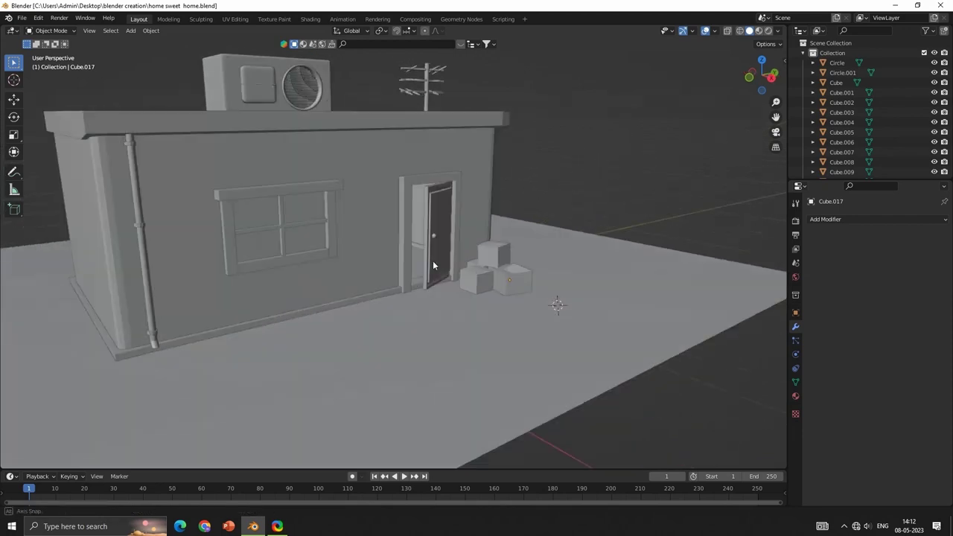
scroll(442, 260, up, 1)
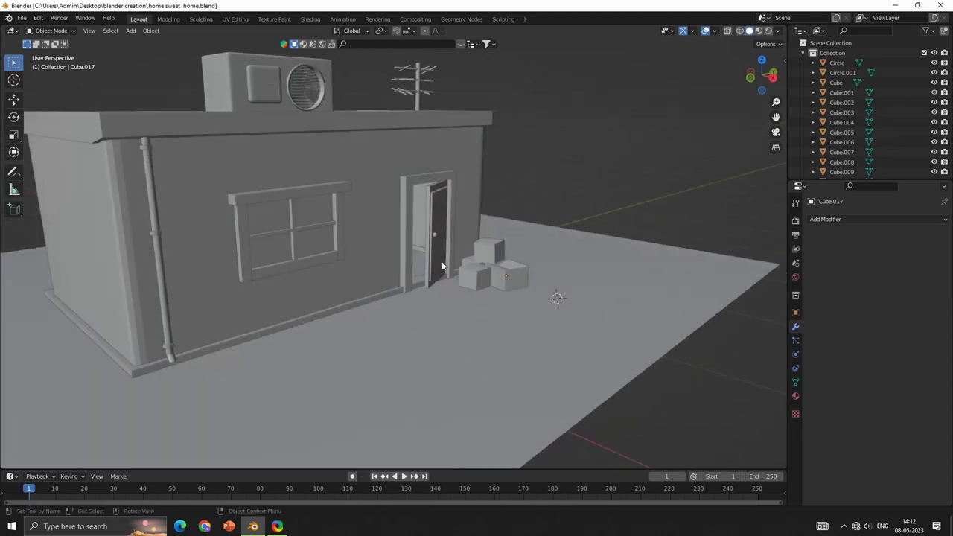
middle_drag(442, 266, 503, 299)
scroll(503, 300, up, 4)
scroll(551, 323, up, 2)
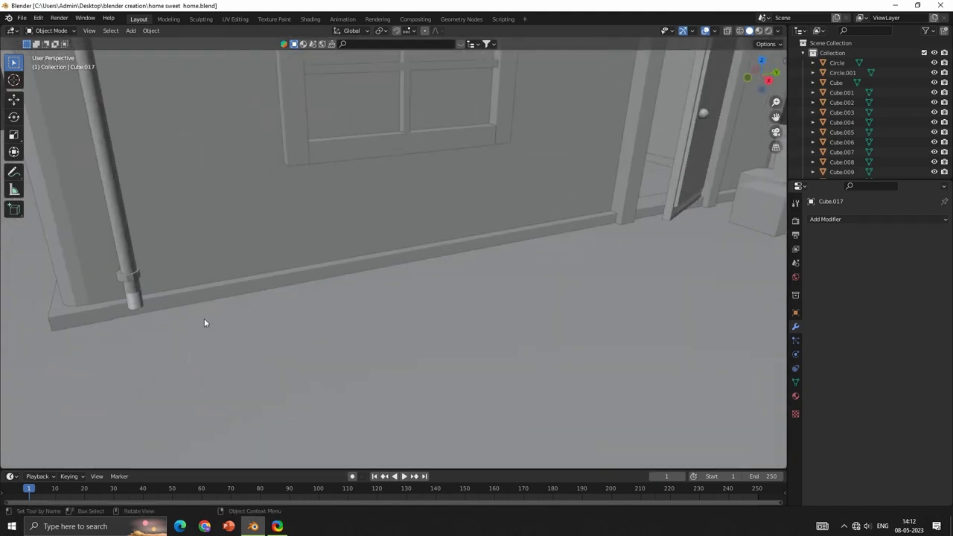
key(shift+a)
scroll(423, 271, down, 5)
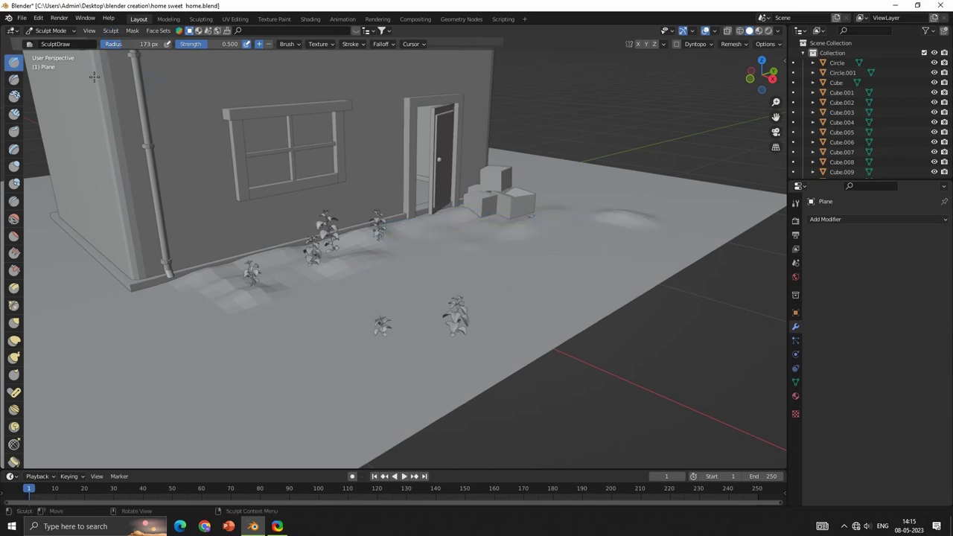
- Raise bumps across the ground Plane with the 173 px Draw brush, then return to Object Mode
drag(59, 361, 233, 410)
middle_drag(195, 372, 159, 192)
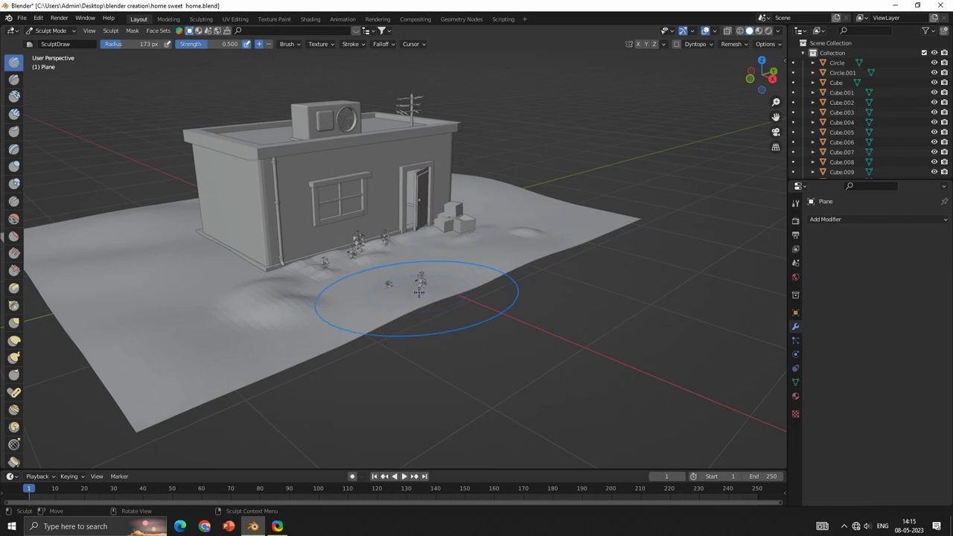
ctrl+middle_drag(453, 322, 516, 270)
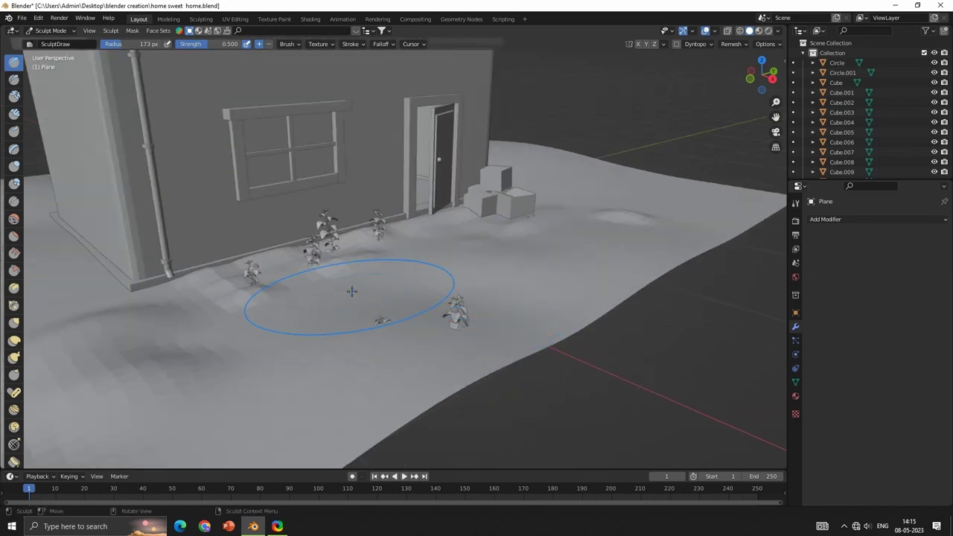
key(Tab)
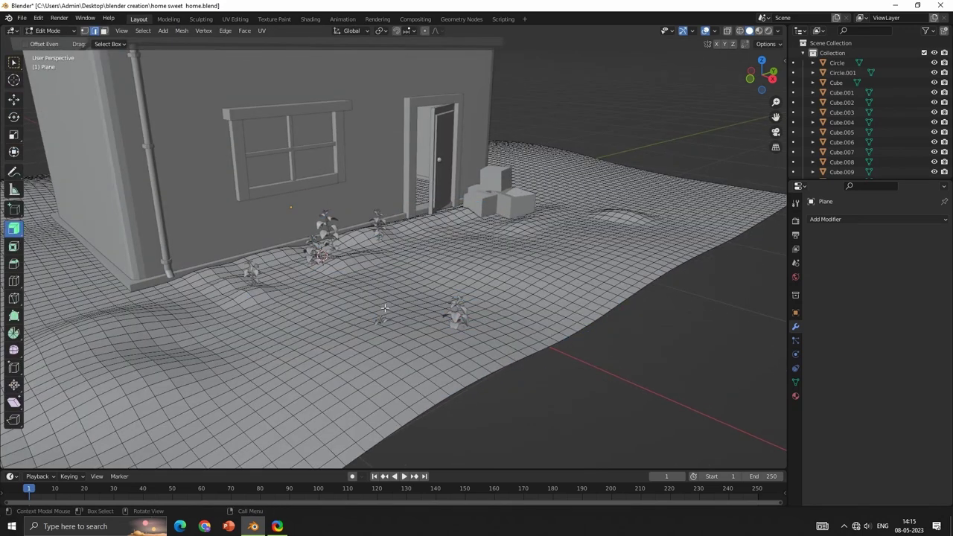
key(Tab)
click(50, 31)
click(52, 44)
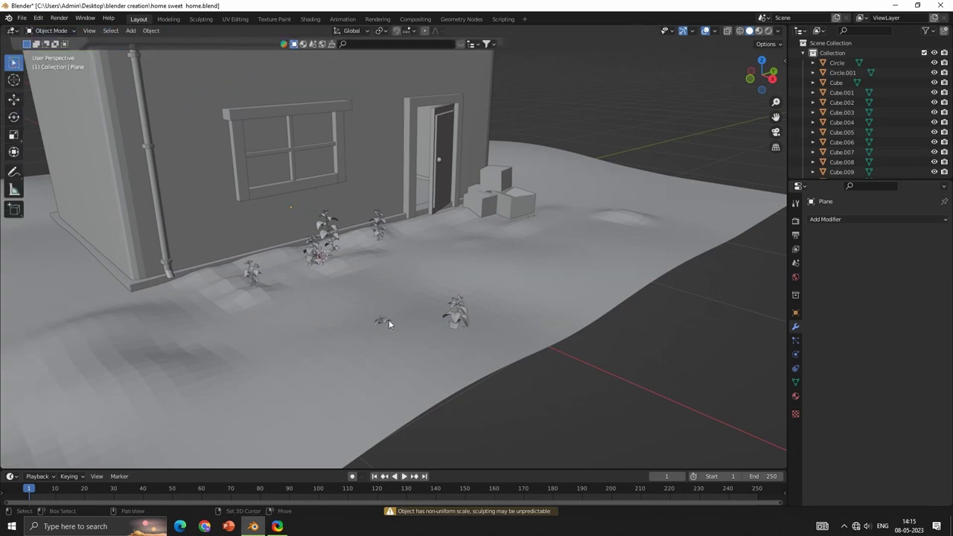
- Adjust a plant's height, then move the selected plants near the boxes
key(g)
key(z)
click(520, 309)
middle_drag(520, 309, 486, 320)
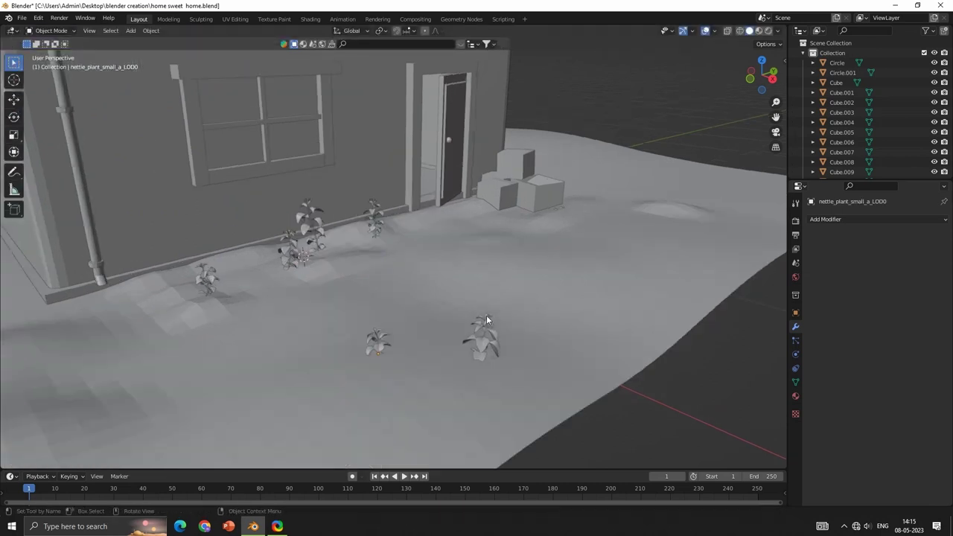
shift+click(226, 280)
scroll(225, 279, down, 5)
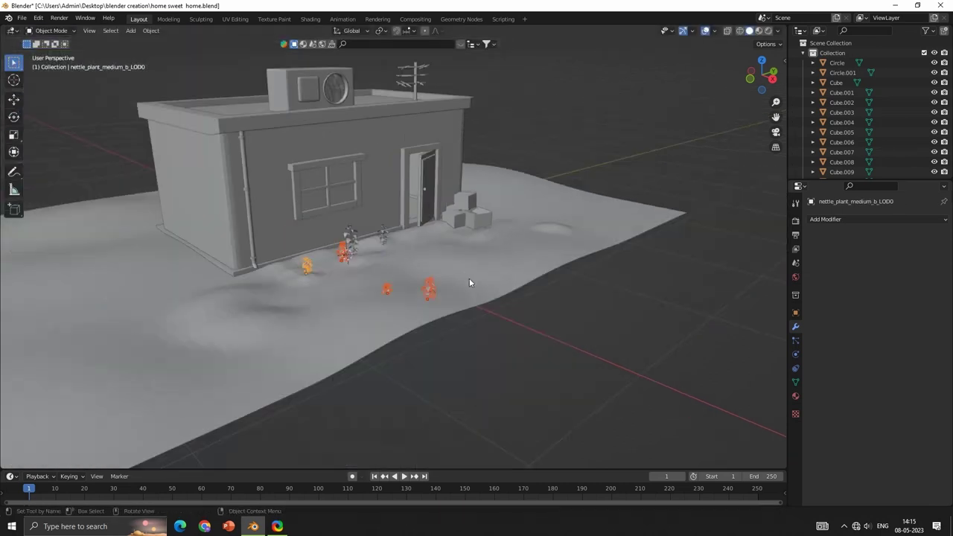
middle_drag(469, 278, 455, 301)
key(g)
key(z)
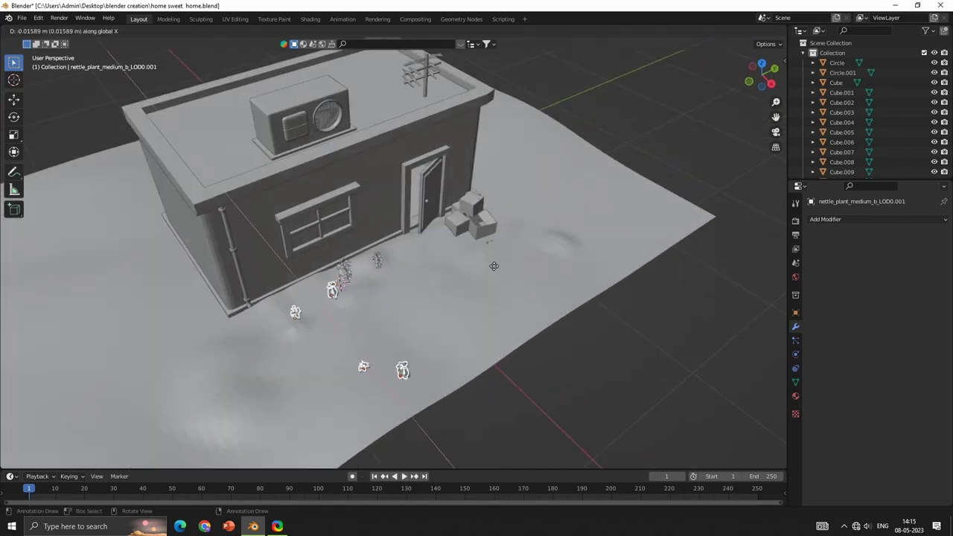
click(653, 262)
- Turn the copied plants 72.8° around Z and shift them along X into place
key(s)
click(666, 291)
middle_drag(666, 292, 672, 278)
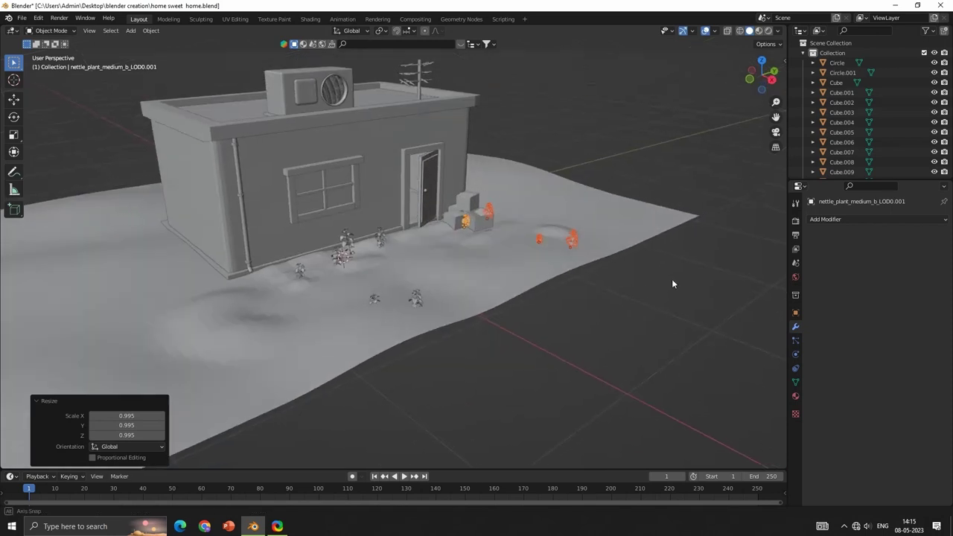
key(r)
key(z)
click(603, 120)
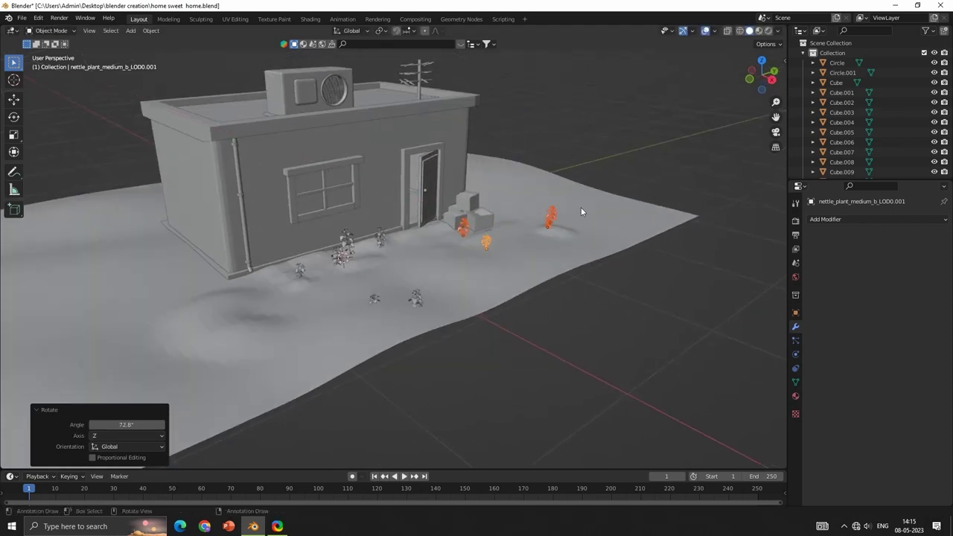
key(g)
key(x)
click(565, 241)
key(g)
key(x)
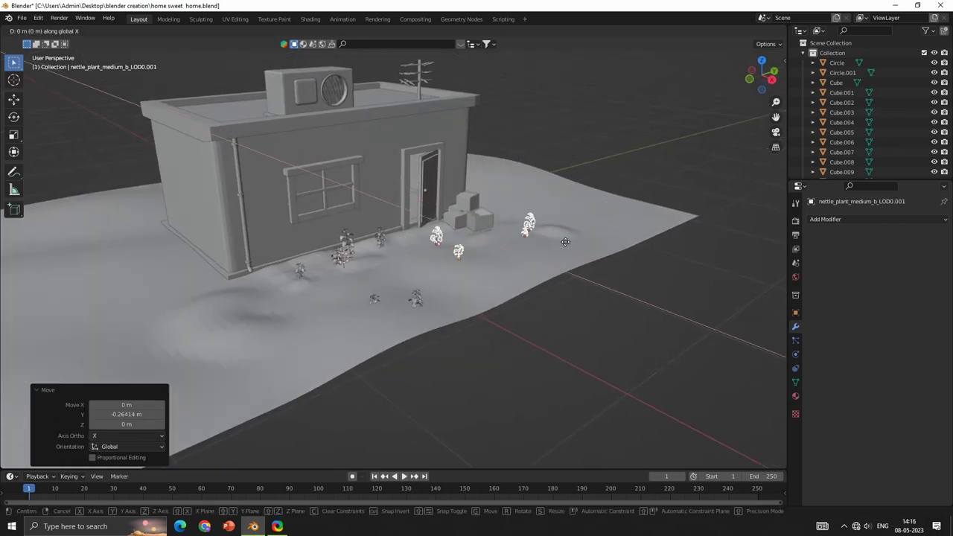
click(606, 264)
- Move the two front plants slightly to the right along X
middle_drag(607, 265, 568, 273)
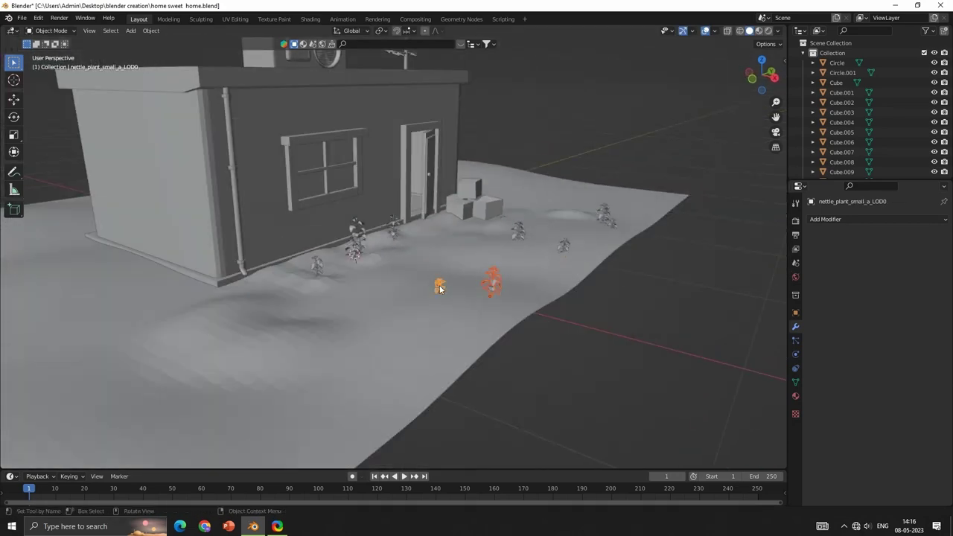
key(g)
key(x)
click(540, 310)
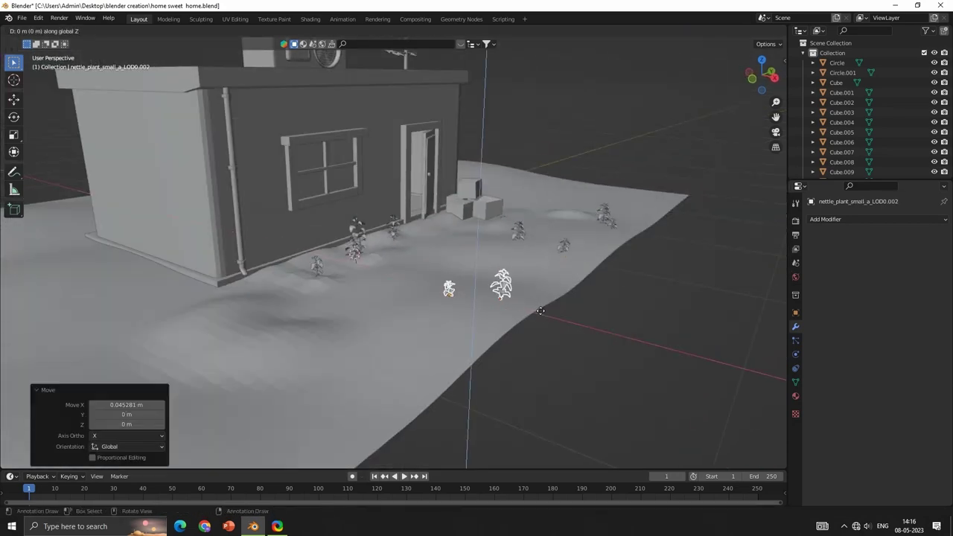
click(416, 275)
middle_drag(417, 275, 521, 250)
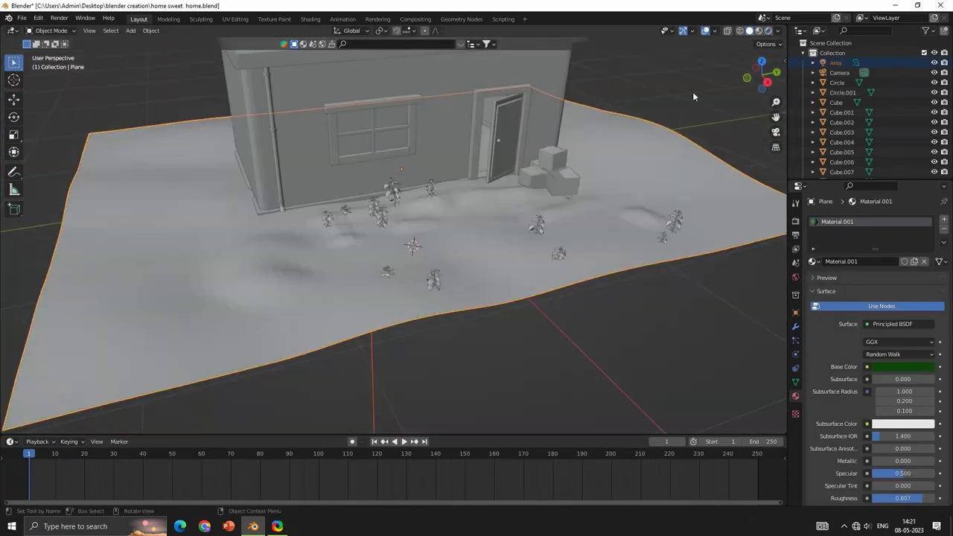
- Add a new plane for the path and raise it vertically into position
key(shift+a)
click(537, 90)
key(g)
key(z)
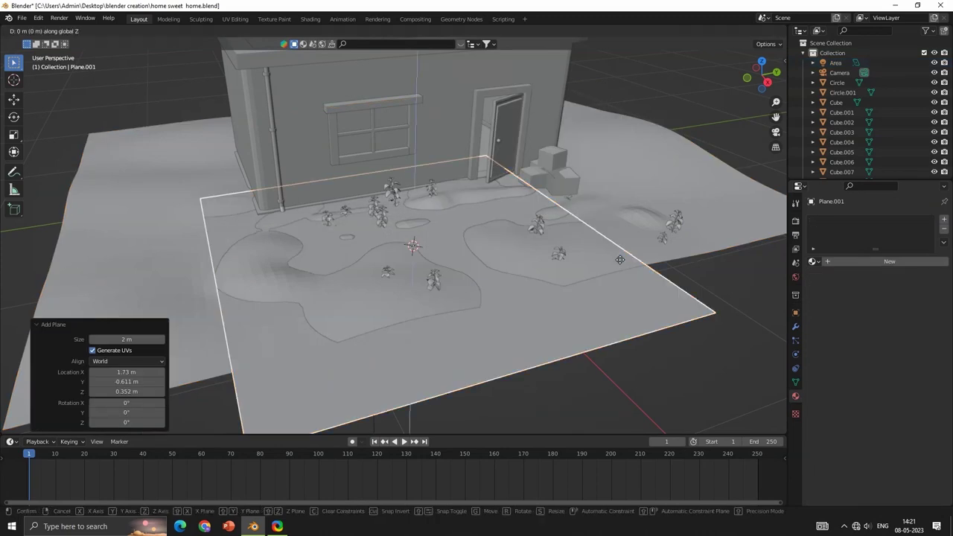
click(581, 345)
key(s)
key(x)
key(Escape)
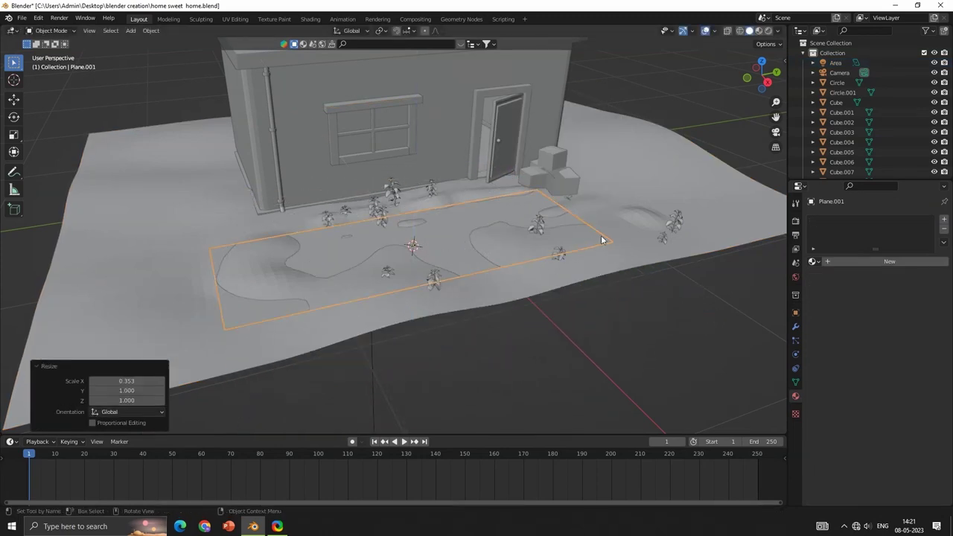
key(g)
key(z)
click(604, 218)
- Stretch the path plane along X into a strip and along Y by 1.536
key(s)
key(x)
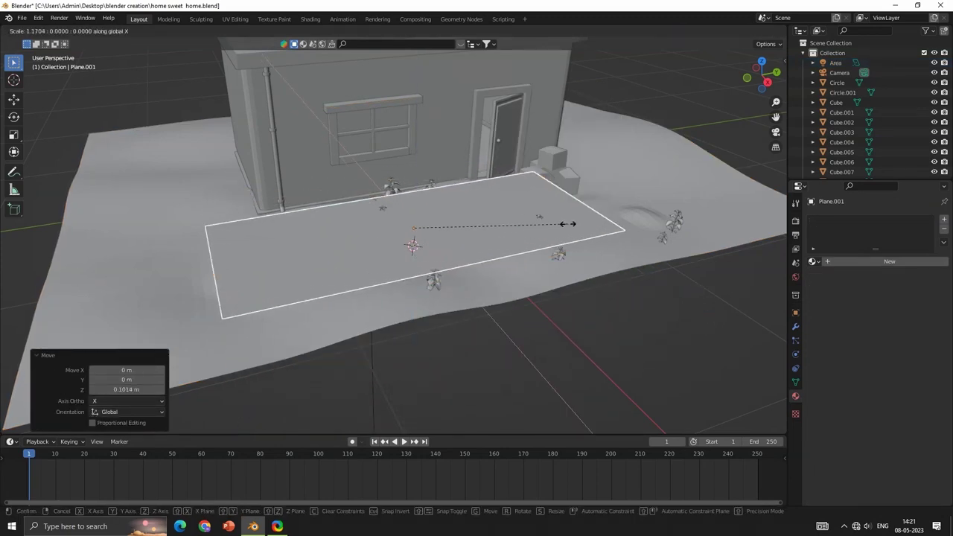
click(567, 223)
key(s)
key(y)
click(628, 230)
- Lower the path plane so ground patches show through
key(g)
key(z)
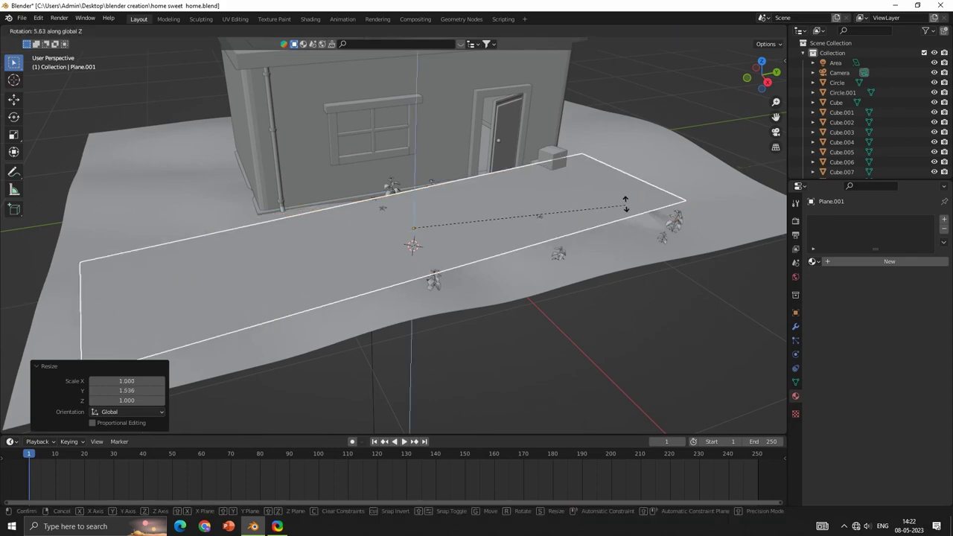
click(603, 243)
mouse_move(603, 243)
middle_down()
mouse_move(625, 236)
mouse_move(587, 253)
middle_up()
key(g)
key(z)
click(620, 223)
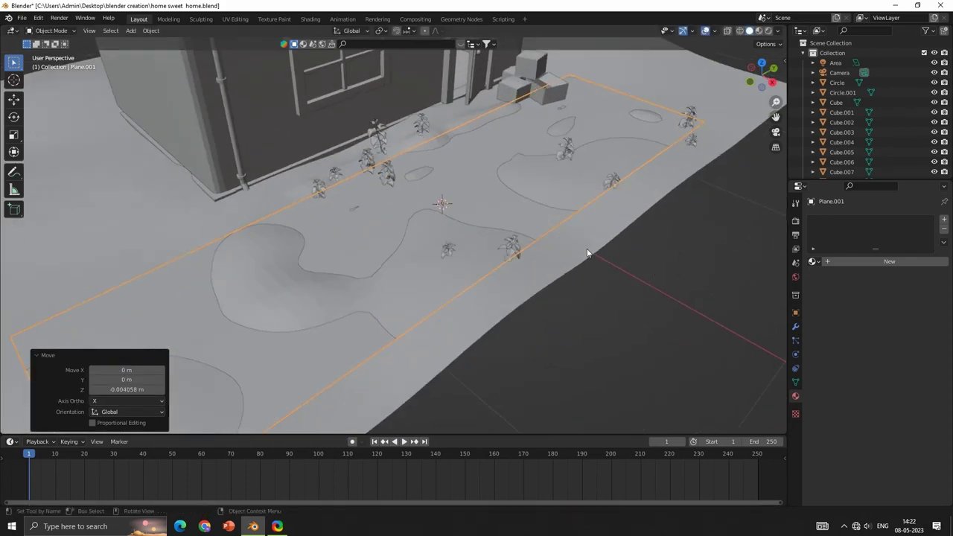
- Select the ground terrain Plane and switch to the Sculpting workspace
scroll(481, 233, down, 4)
mouse_move(480, 232)
middle_down()
mouse_move(386, 250)
mouse_move(513, 294)
mouse_move(224, 174)
middle_up()
click(381, 210)
click(168, 18)
click(201, 18)
scroll(513, 294, up, 2)
- Carve away the bump in front of the house with the Draw Sharp brush
scroll(466, 305, down, 5)
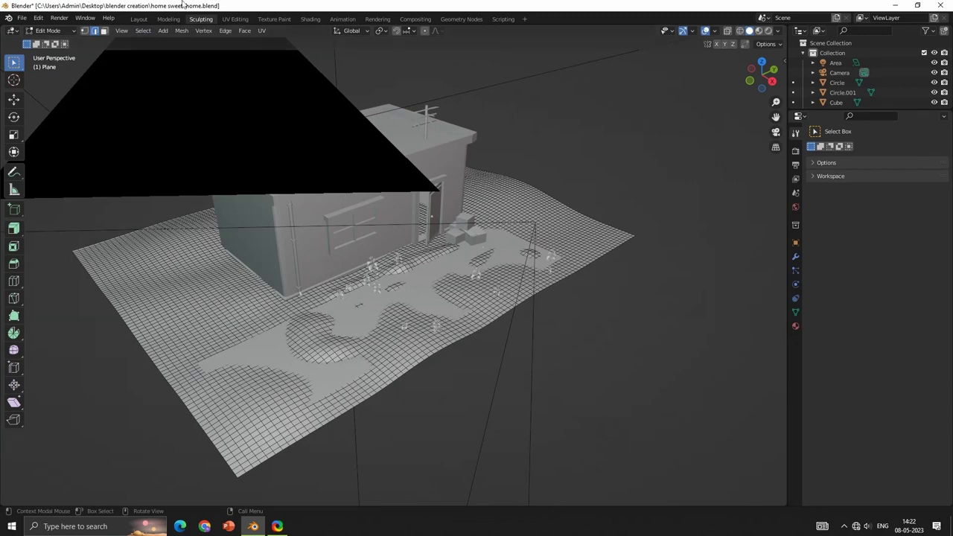
scroll(425, 334, up, 5)
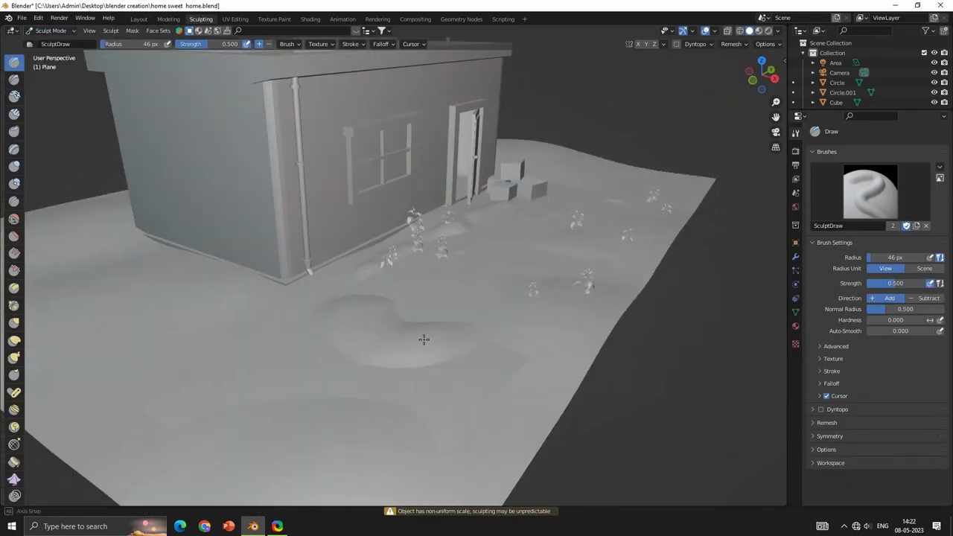
middle_drag(425, 335, 438, 299)
click(14, 79)
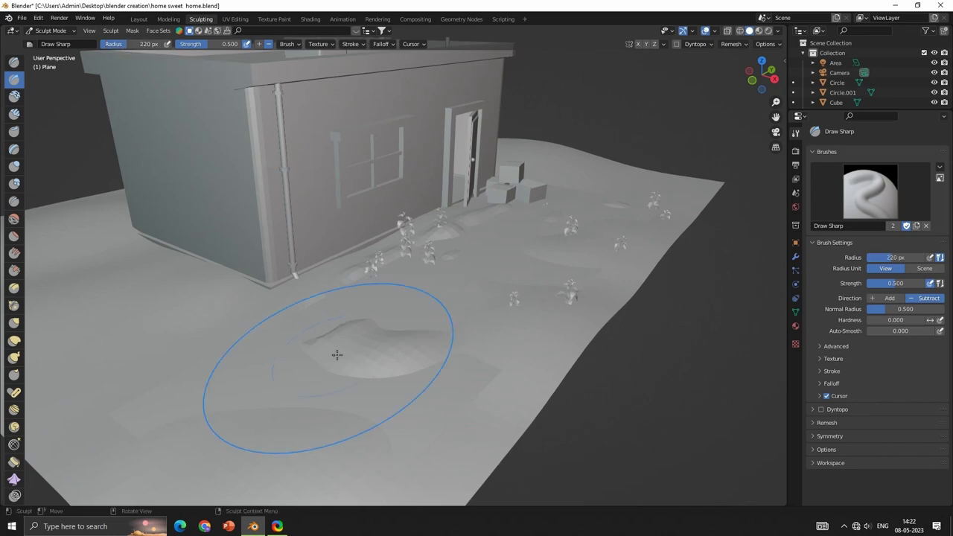
drag(337, 354, 228, 445)
- Raise a ground mound with the Draw brush, then return to Object Mode
mouse_move(480, 243)
middle_down()
mouse_move(557, 374)
mouse_move(127, 82)
middle_up()
click(14, 62)
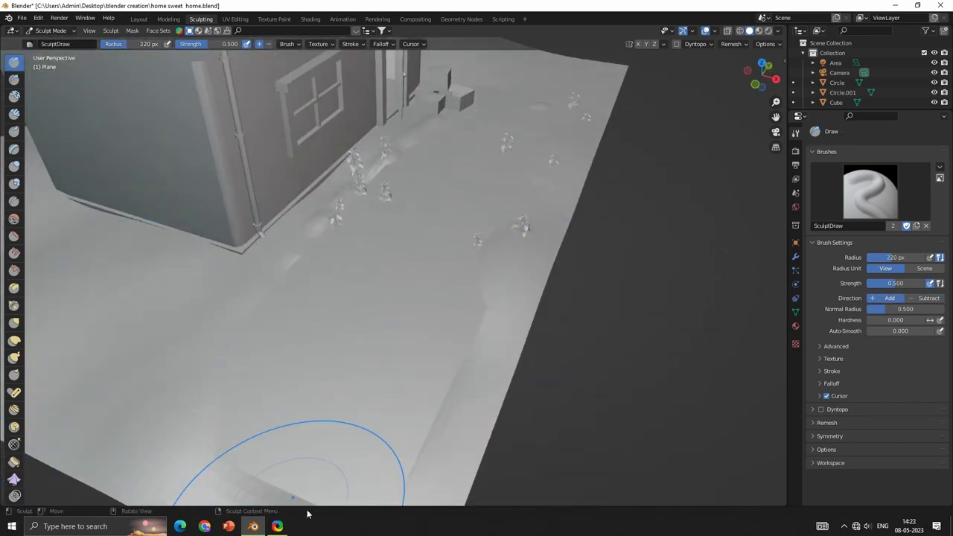
mouse_move(351, 485)
mouse_down()
mouse_move(457, 366)
mouse_move(498, 350)
mouse_up()
mouse_move(498, 350)
middle_down()
mouse_move(483, 236)
mouse_move(445, 280)
middle_up()
middle_drag(461, 406, 493, 363)
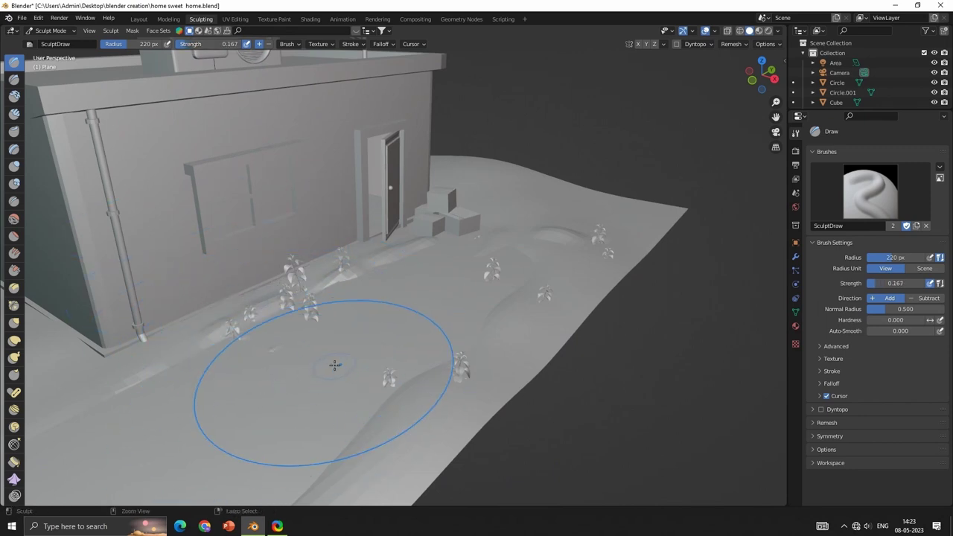
key(x)
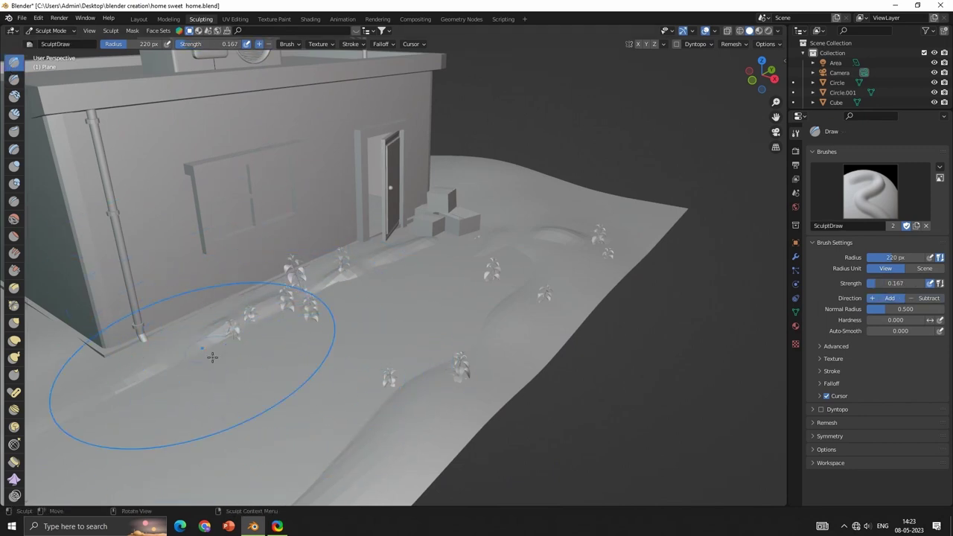
middle_drag(473, 297, 485, 253)
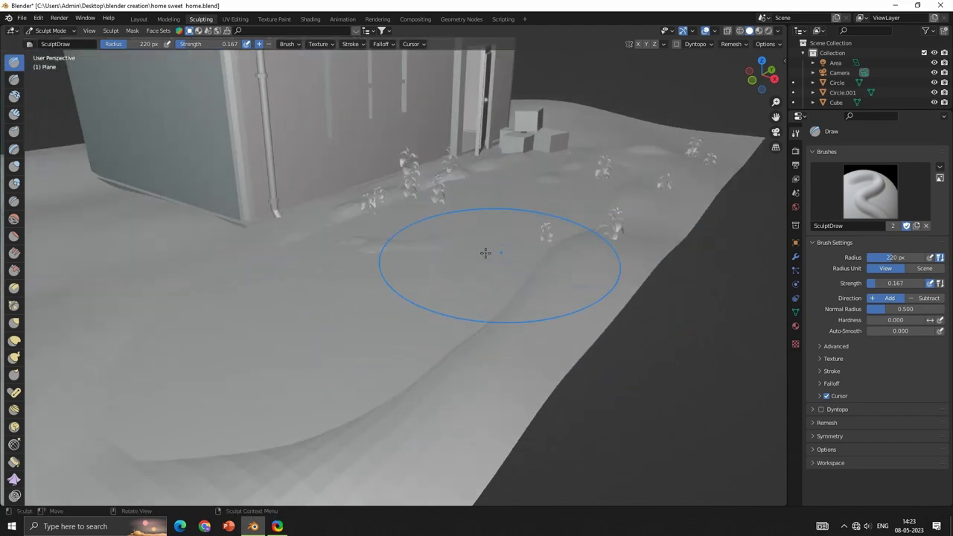
click(51, 30)
click(45, 42)
- Reposition Plane.001, then add 94 loop cuts across it in Edit Mode
key(g)
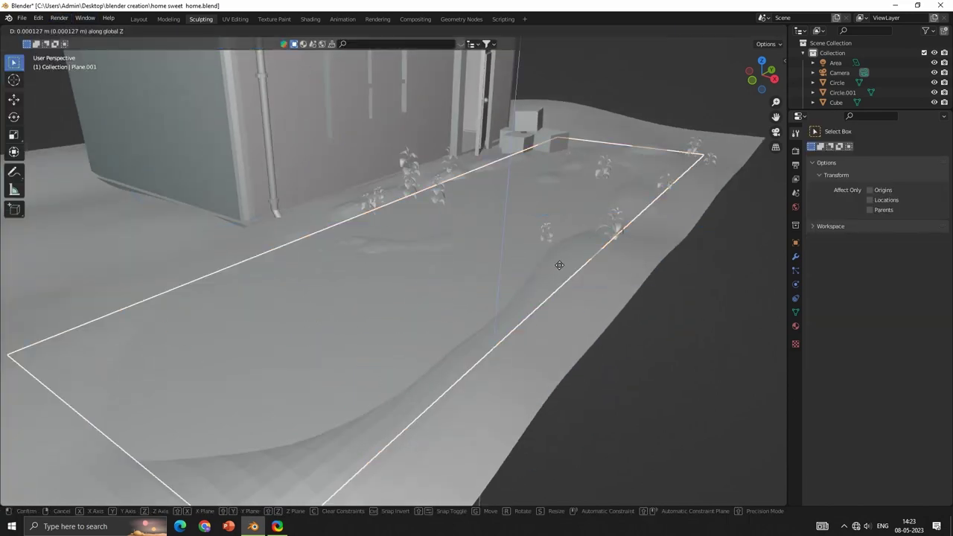
click(450, 286)
mouse_move(450, 287)
middle_down()
mouse_move(468, 296)
mouse_move(298, 322)
mouse_move(353, 325)
middle_up()
key(Tab)
key(ctrl+r)
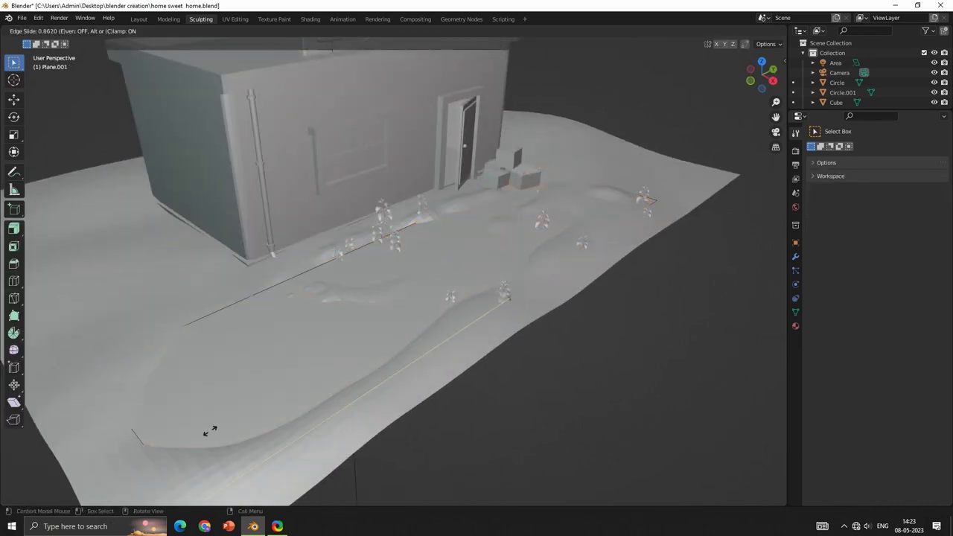
click(318, 377)
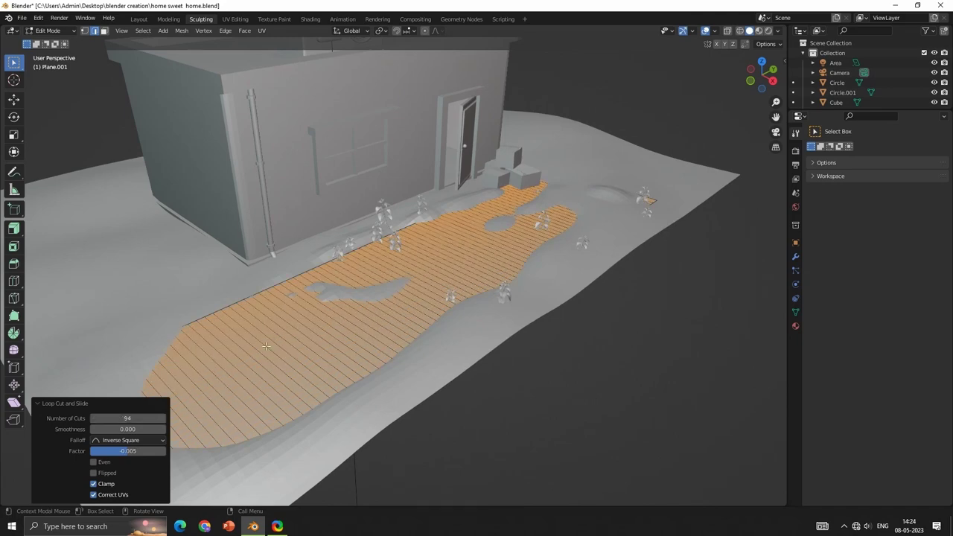
key(Tab)
scroll(404, 352, up, 2)
- In Sculpting, try the Draw Sharp, Flatten, Smooth and Fill brushes on the path plane
click(201, 19)
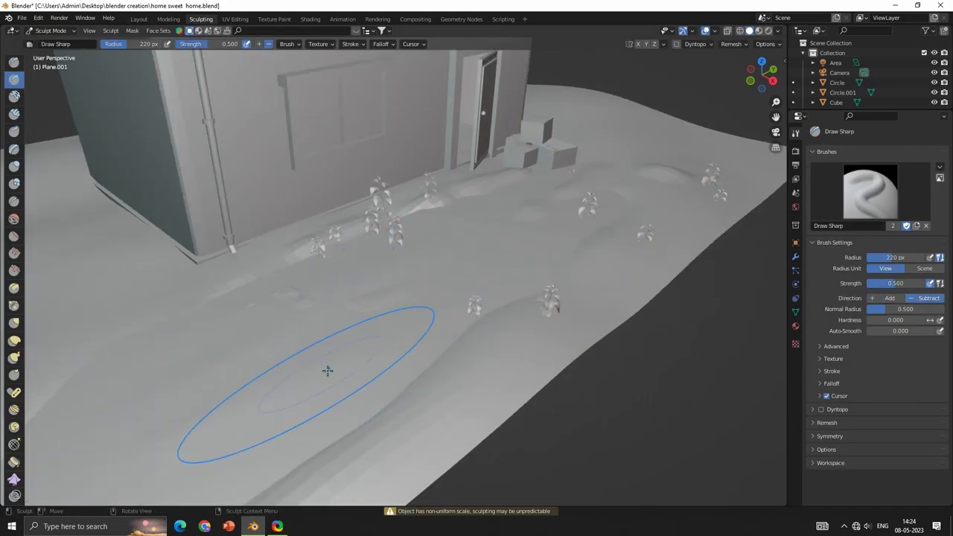
middle_drag(436, 304, 436, 355)
click(14, 79)
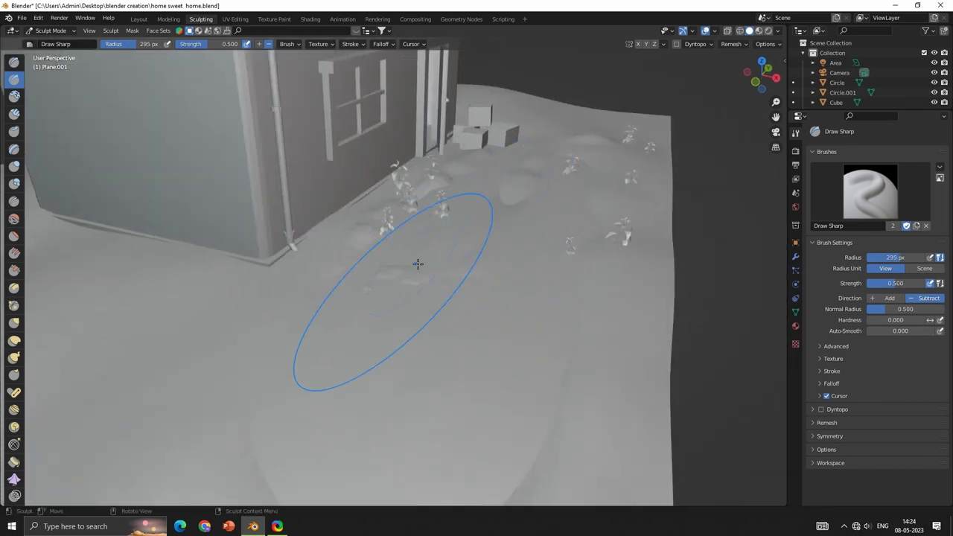
click(14, 236)
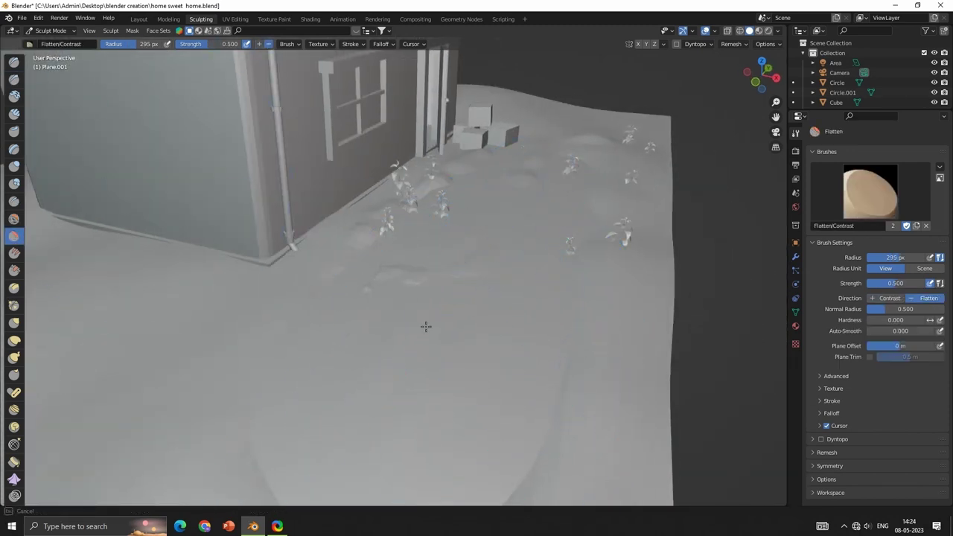
click(14, 218)
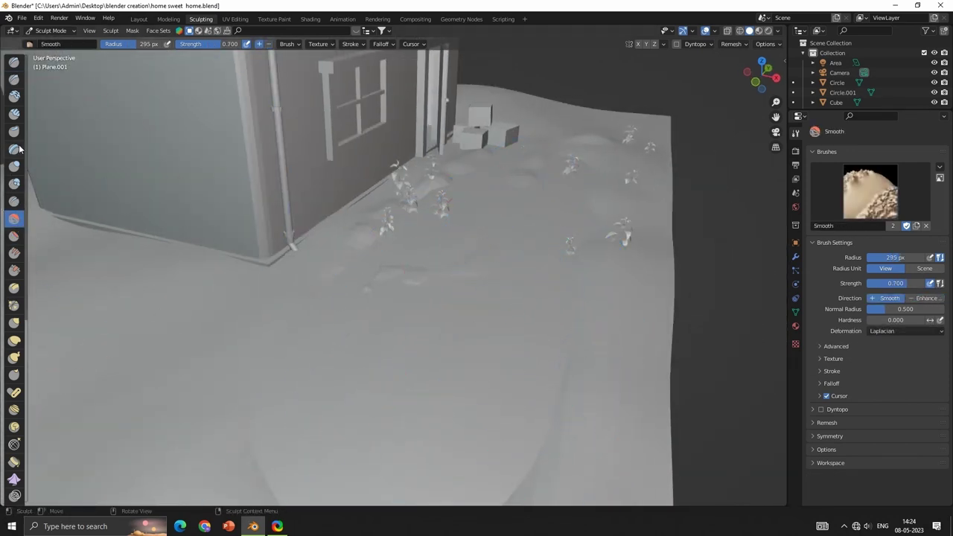
click(14, 253)
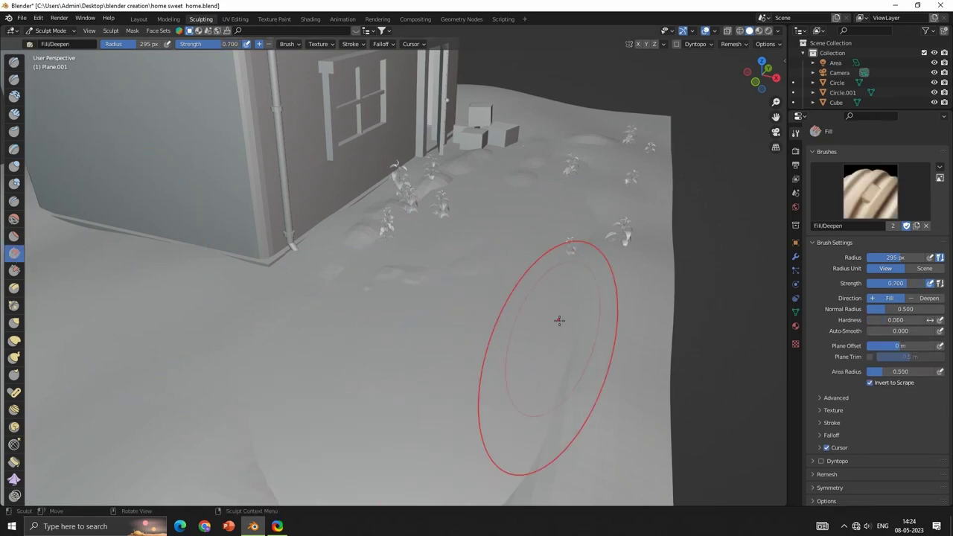
scroll(593, 192, down, 5)
- Back in Layout, switch to Material Preview shading and look through the camera
click(168, 19)
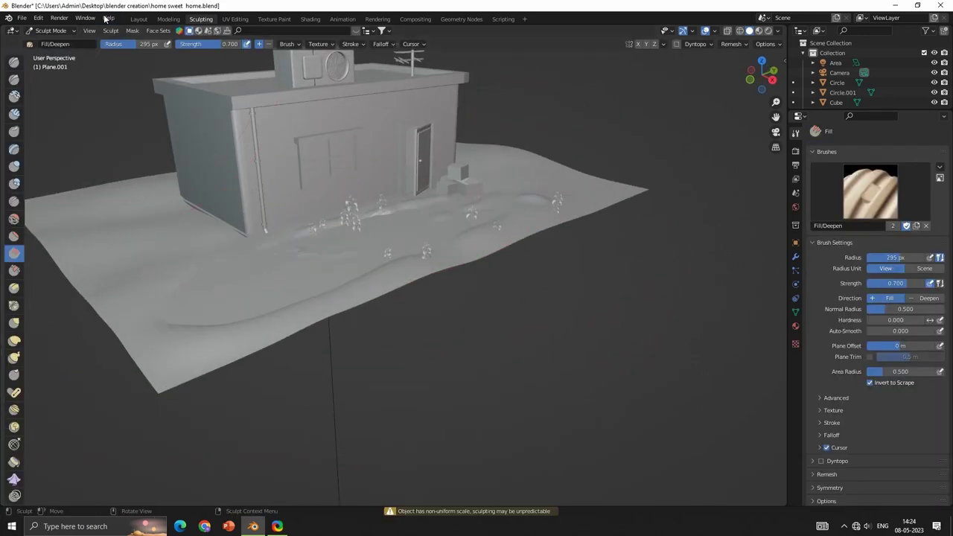
click(139, 19)
click(768, 30)
click(775, 131)
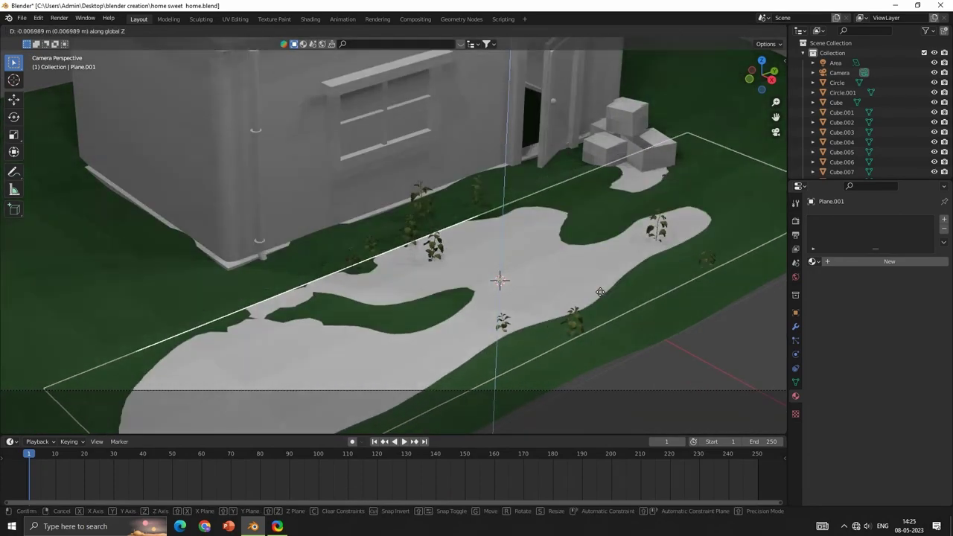
- Nudge the path plane slightly along Z, abandoning an X-scale attempt
key(g)
key(z)
click(595, 261)
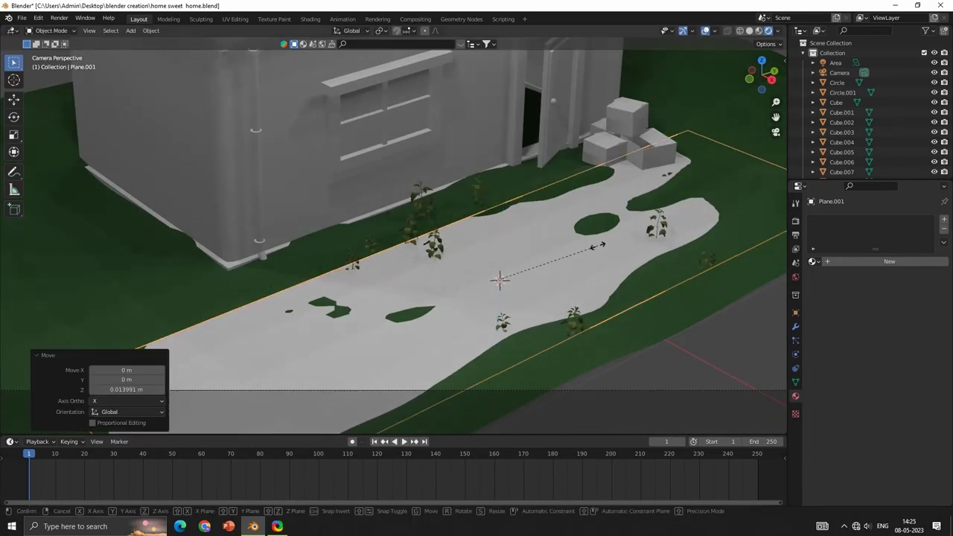
key(s)
key(x)
key(Escape)
key(g)
key(z)
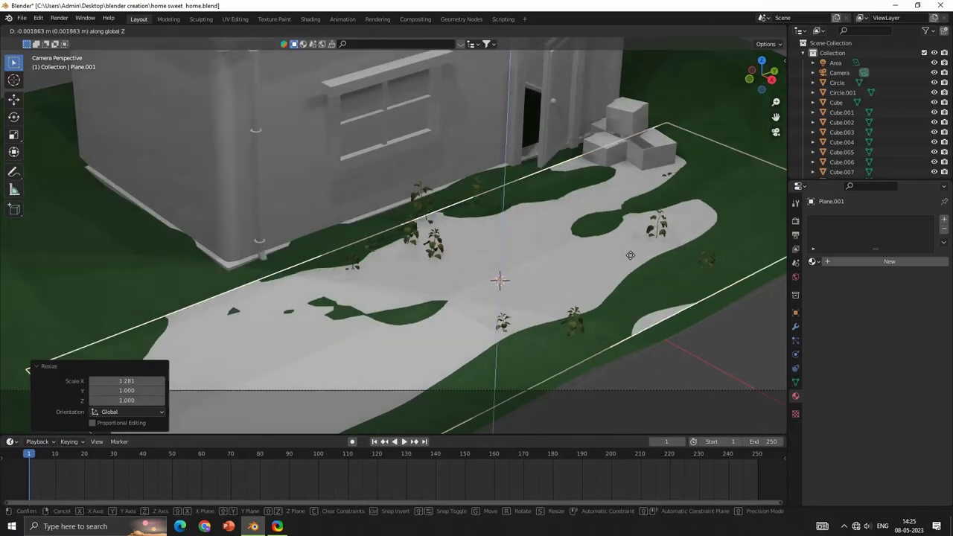
click(613, 240)
- Make another small Z nudge, then stretch the path plane along X to 1.705
key(g)
key(y)
key(Escape)
key(g)
key(z)
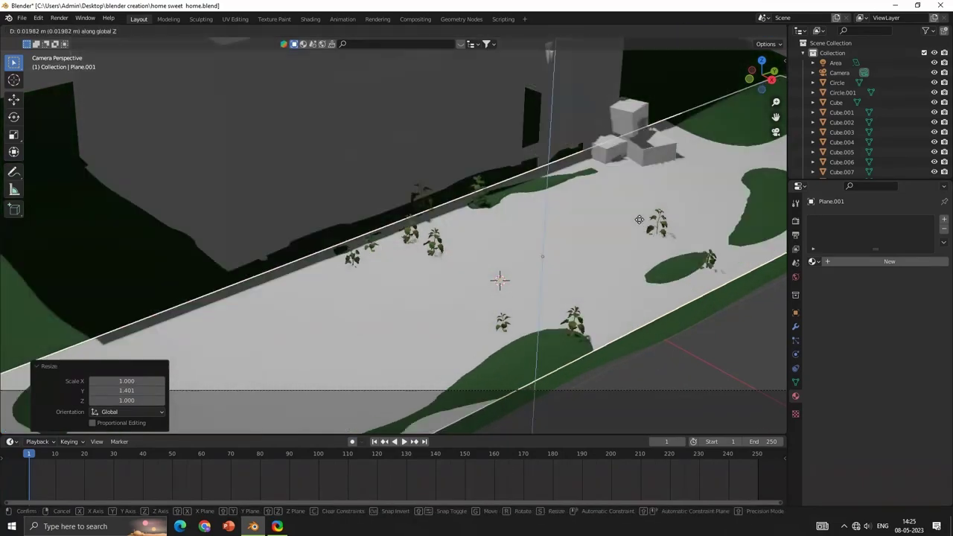
click(633, 229)
key(s)
key(x)
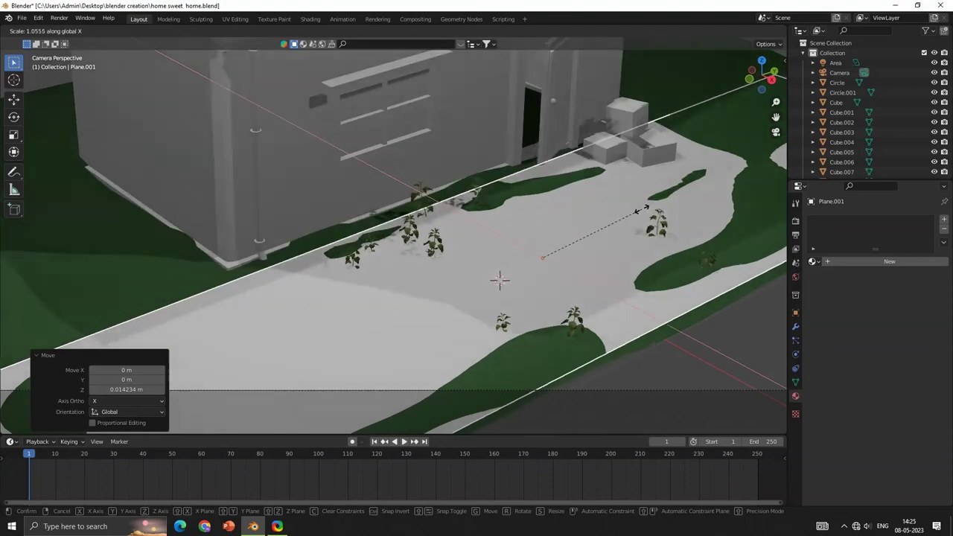
click(642, 210)
key(s)
key(x)
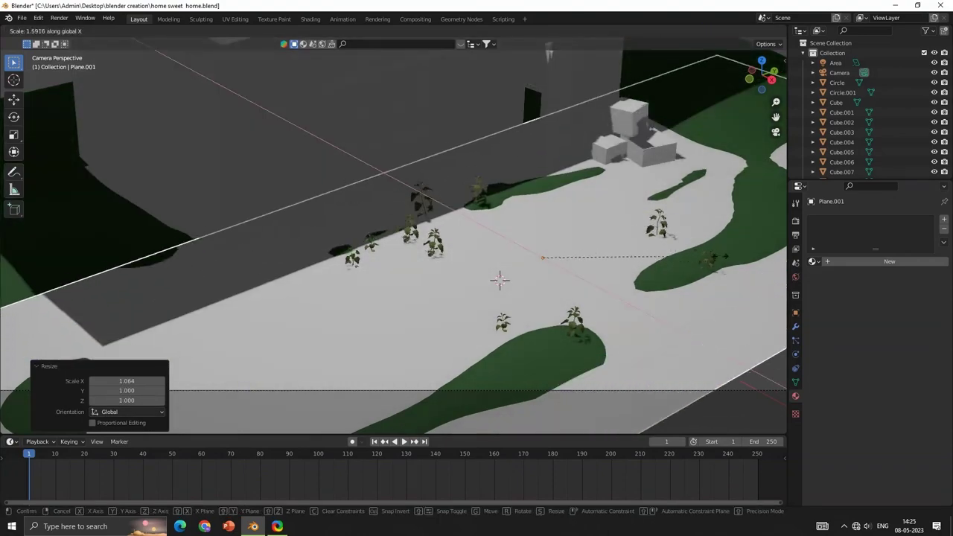
click(654, 217)
- Shift the path plane -0.339 m along X, cancel a further Z move, and zoom out
key(g)
key(x)
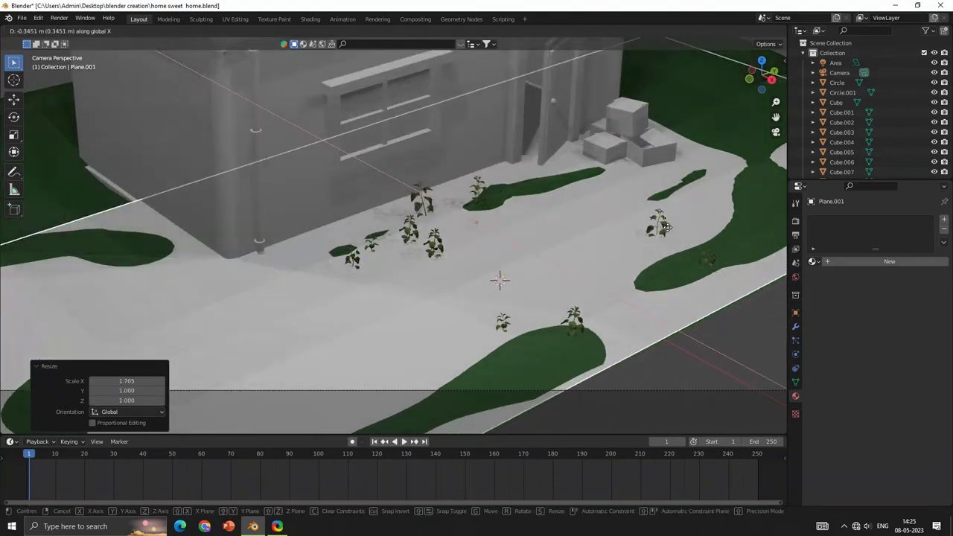
click(664, 227)
key(g)
key(z)
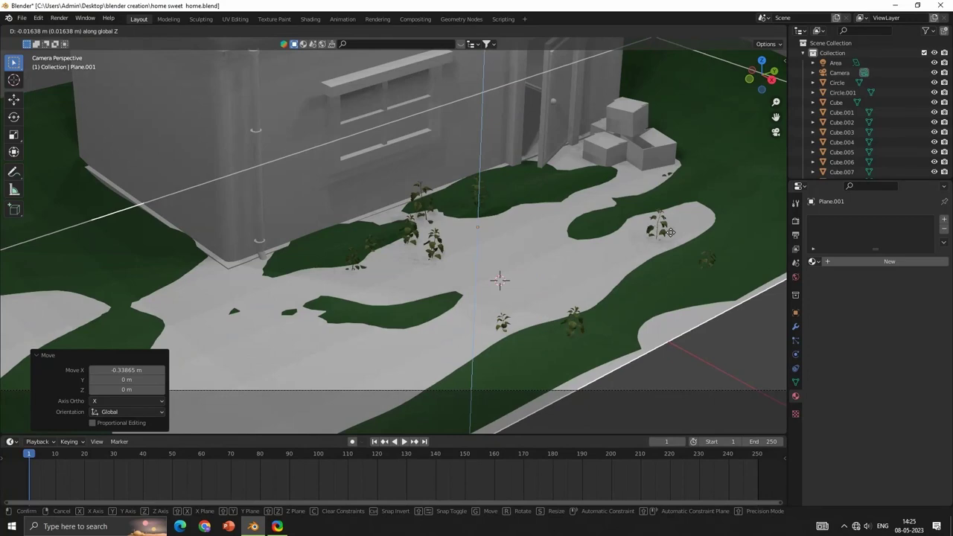
right_click(669, 232)
scroll(574, 212, down, 3)
scroll(610, 222, down, 3)
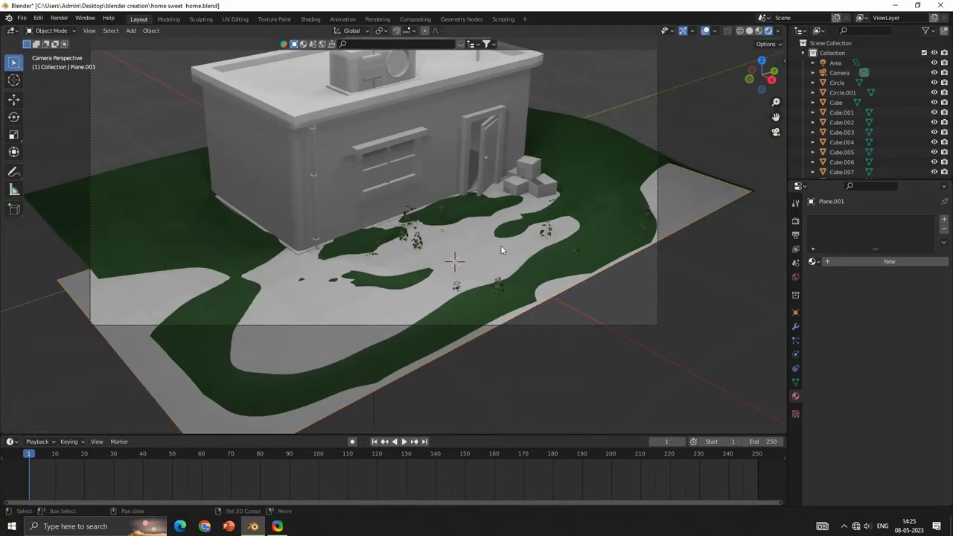
- Give the selected path plane a new yellow-orange material darkened toward brown
click(888, 261)
click(903, 366)
click(864, 283)
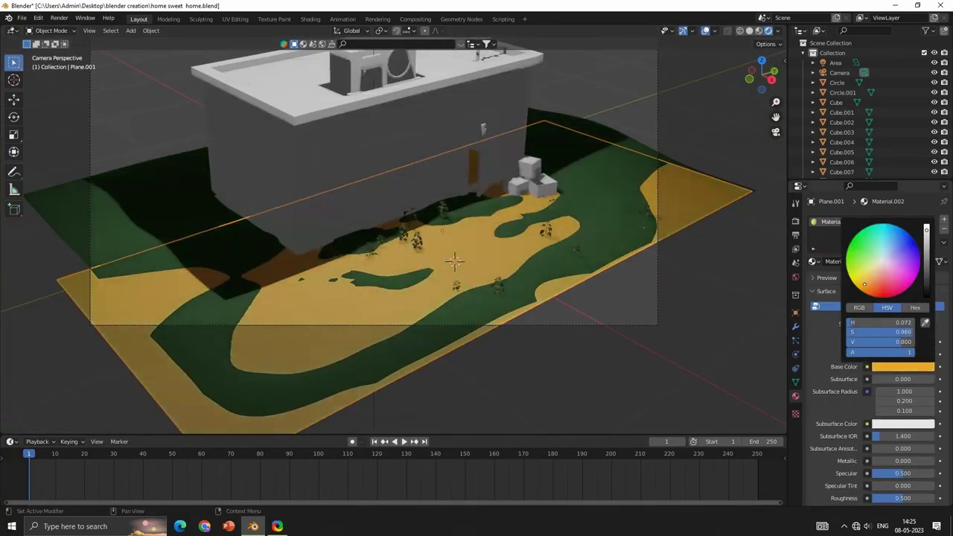
drag(864, 284, 859, 281)
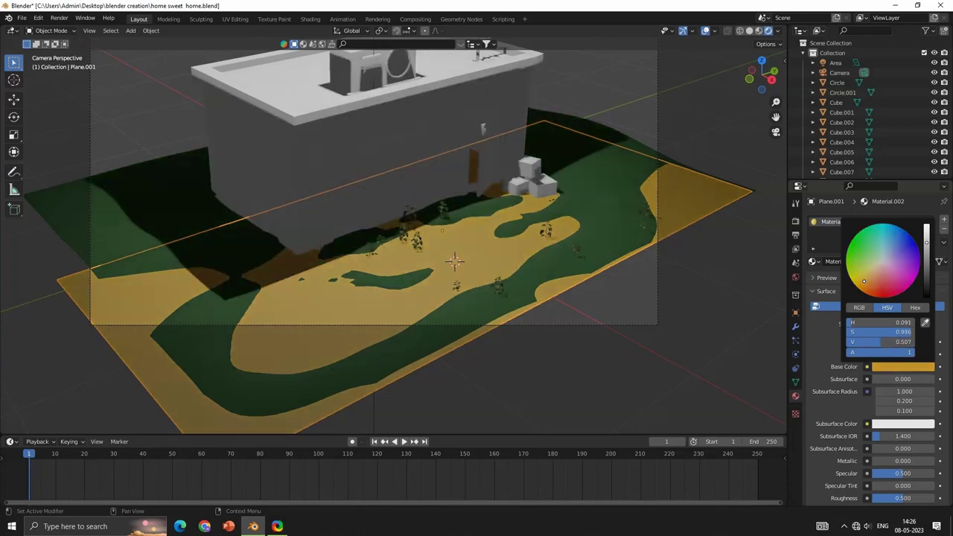
drag(926, 229, 925, 252)
scroll(523, 202, up, 3)
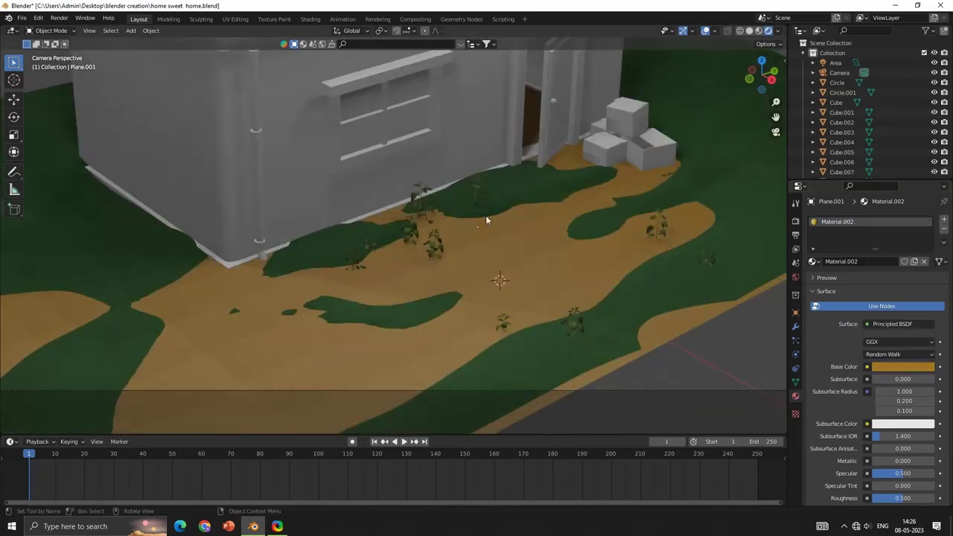
scroll(486, 215, up, 3)
- Give the stacked boxes a new yellow-tan material
click(632, 186)
click(832, 262)
click(903, 366)
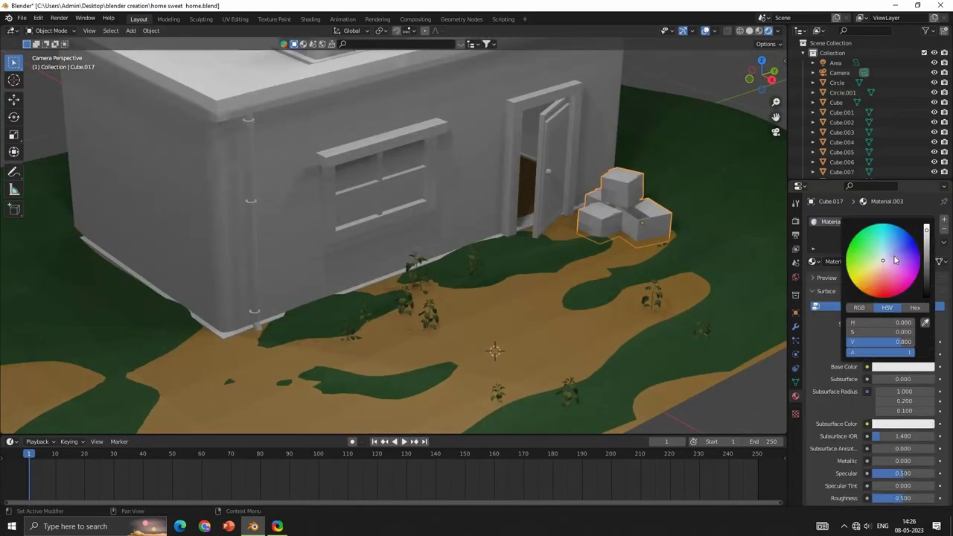
click(869, 275)
scroll(666, 230, up, 3)
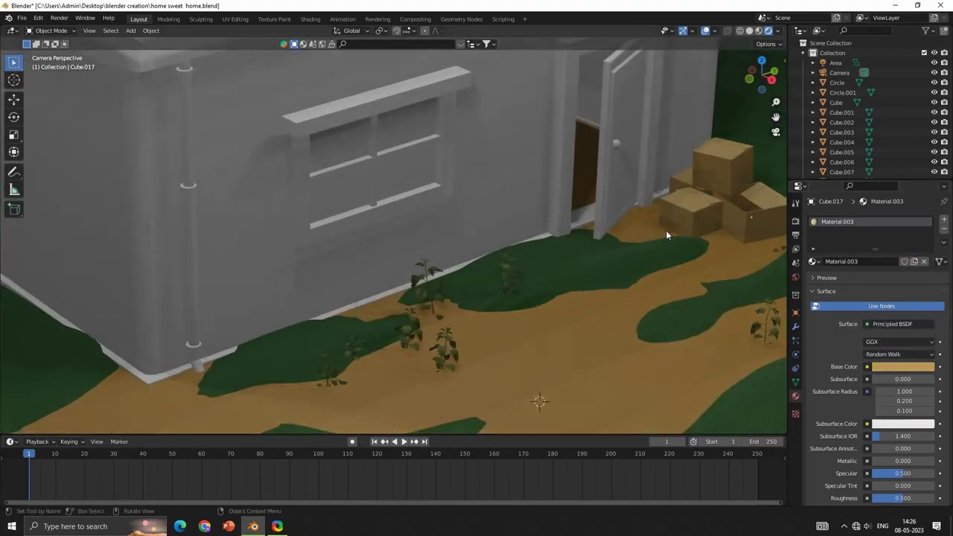
scroll(581, 262, up, 2)
scroll(468, 215, down, 2)
- Give the door a new dark grey material with Metallic 0.701
click(468, 215)
scroll(469, 179, down, 3)
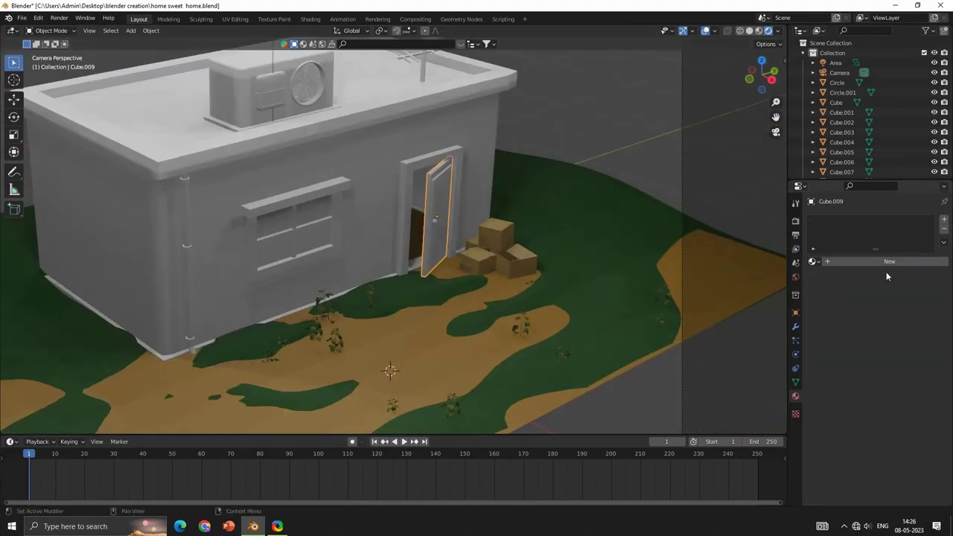
click(885, 262)
click(903, 366)
click(866, 265)
mouse_move(903, 342)
mouse_down()
mouse_move(863, 341)
mouse_move(916, 342)
mouse_up()
scroll(880, 423, down, 3)
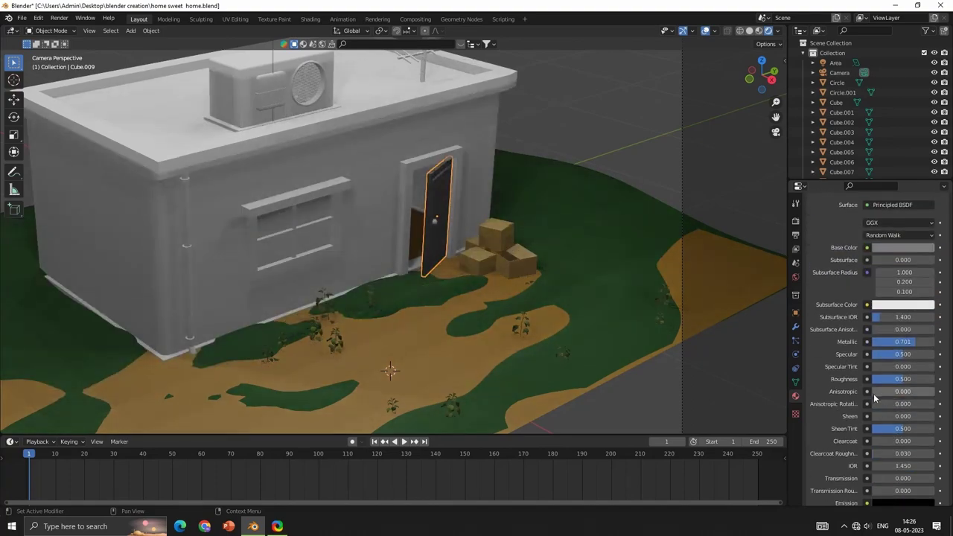
drag(902, 379, 882, 379)
scroll(432, 200, up, 3)
scroll(432, 200, up, 2)
- Give the doorknob sphere a new near-black material
click(492, 203)
click(886, 262)
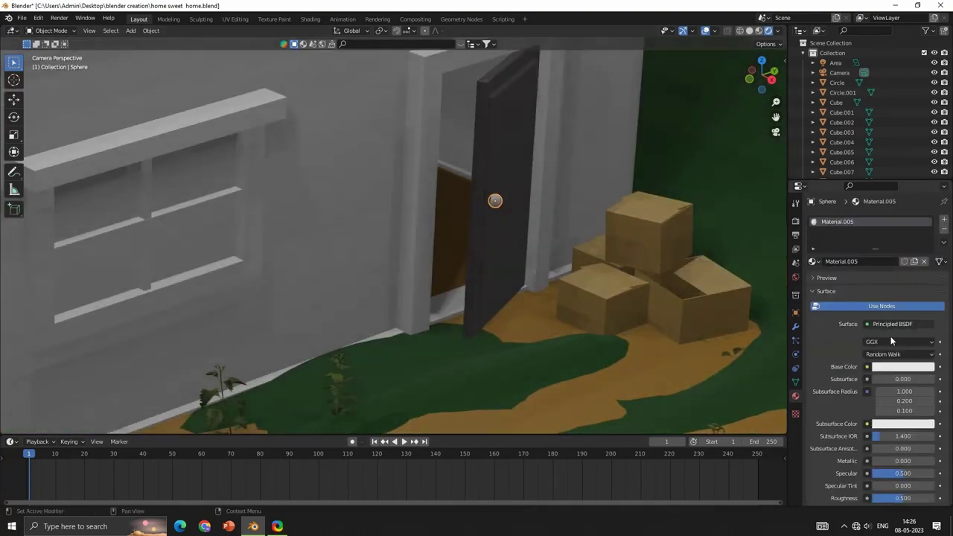
click(903, 366)
drag(902, 341, 871, 341)
scroll(495, 201, down, 5)
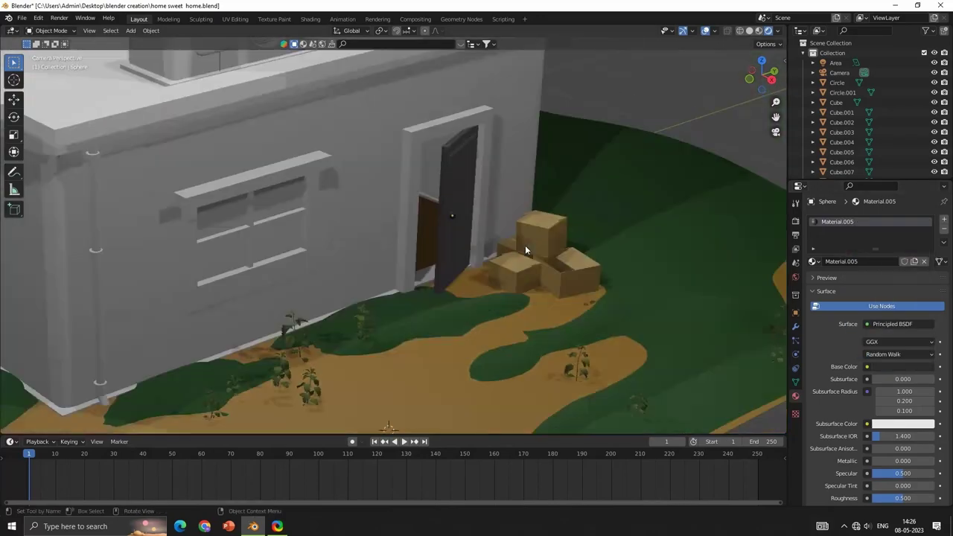
mouse_move(524, 245)
middle_down()
mouse_move(455, 237)
mouse_move(502, 238)
middle_up()
- Give the house walls a new dark blue material and add a Subdivision Surface modifier
click(546, 193)
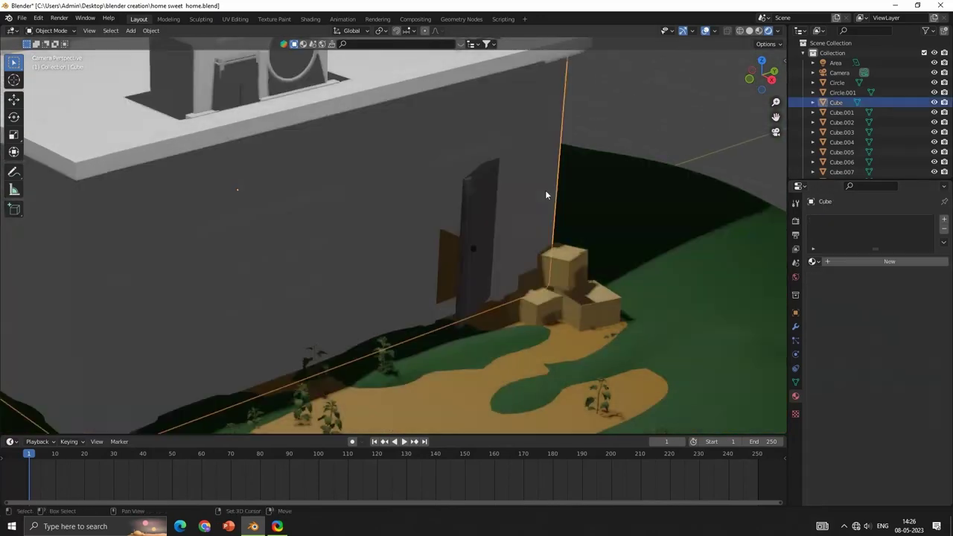
click(878, 262)
click(902, 366)
mouse_move(884, 264)
mouse_down()
mouse_move(891, 248)
mouse_move(926, 273)
mouse_move(926, 253)
mouse_up()
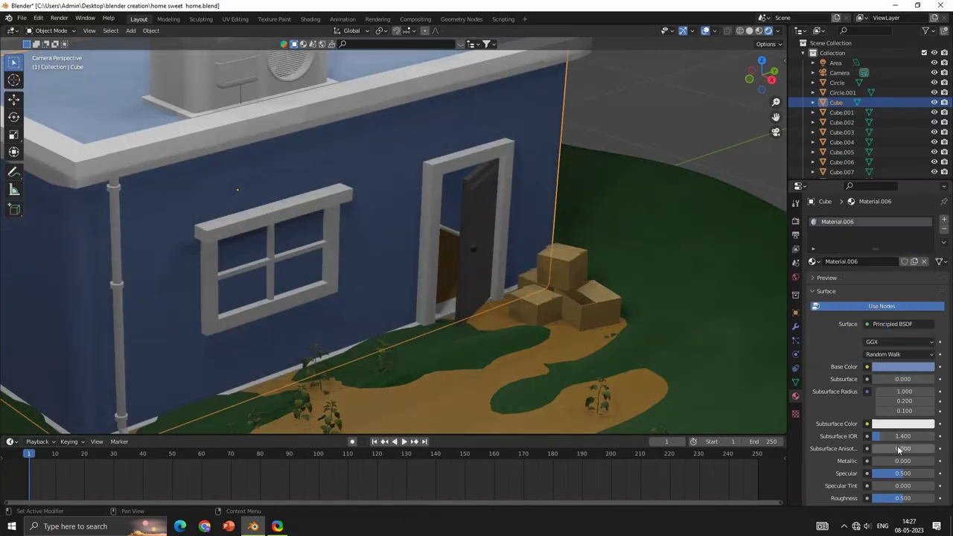
scroll(878, 335, down, 3)
click(795, 326)
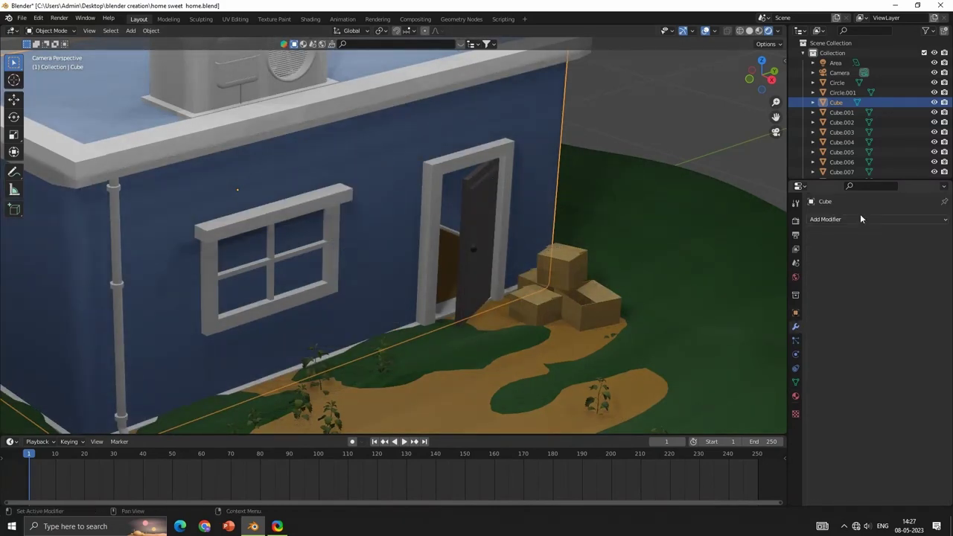
click(855, 219)
click(744, 402)
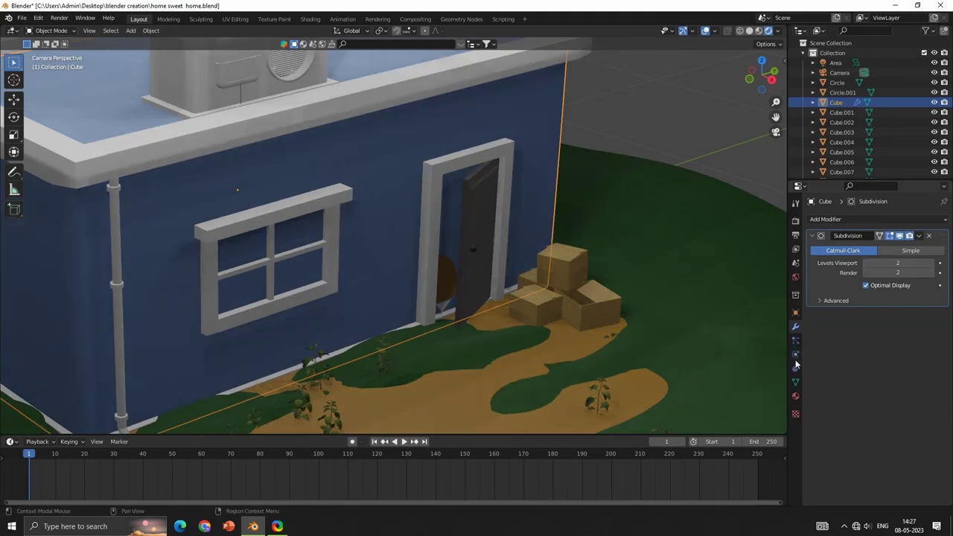
click(794, 396)
- Set the walls' material to metallic about 0.1 and roughness 1.000
scroll(893, 459, down, 2)
drag(893, 381, 904, 381)
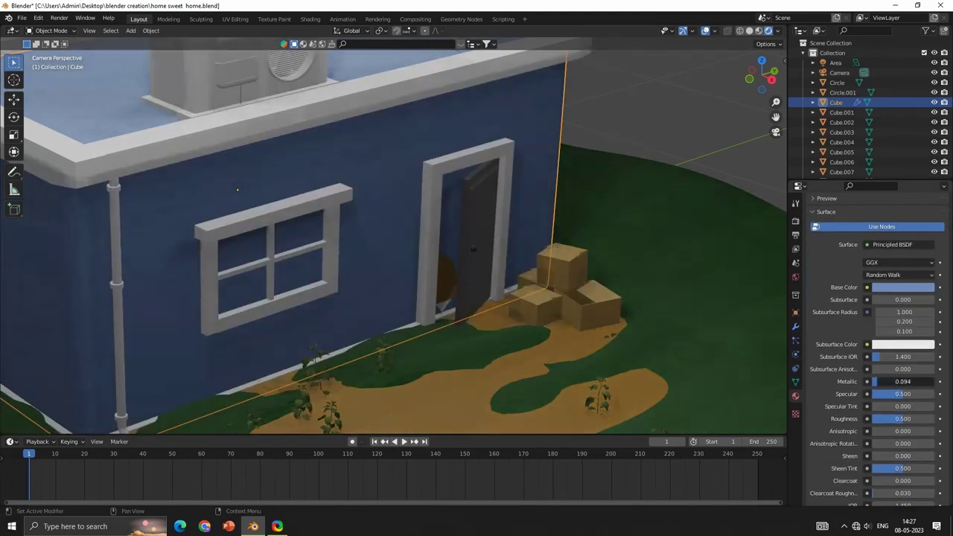
drag(903, 419, 931, 418)
key(alt+a)
scroll(418, 251, up, 2)
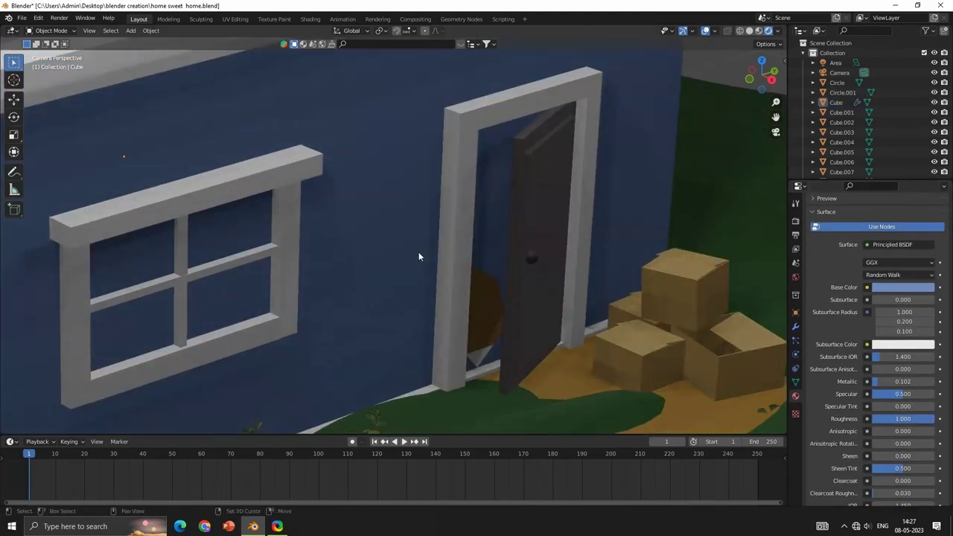
scroll(509, 217, up, 2)
middle_drag(509, 217, 520, 225)
scroll(492, 234, up, 5)
- Remove the Subdivision modifier from the walls and select the door frame
click(795, 326)
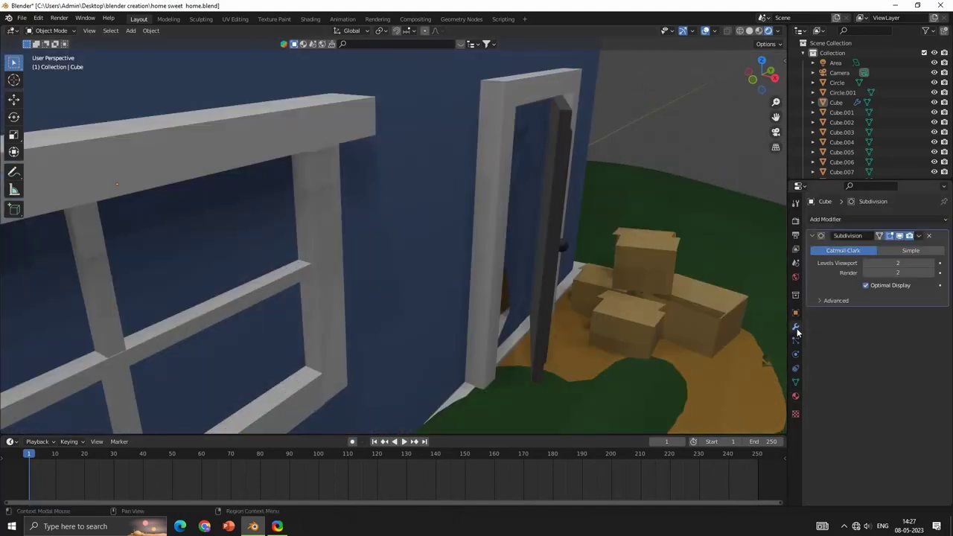
click(928, 236)
scroll(525, 220, down, 5)
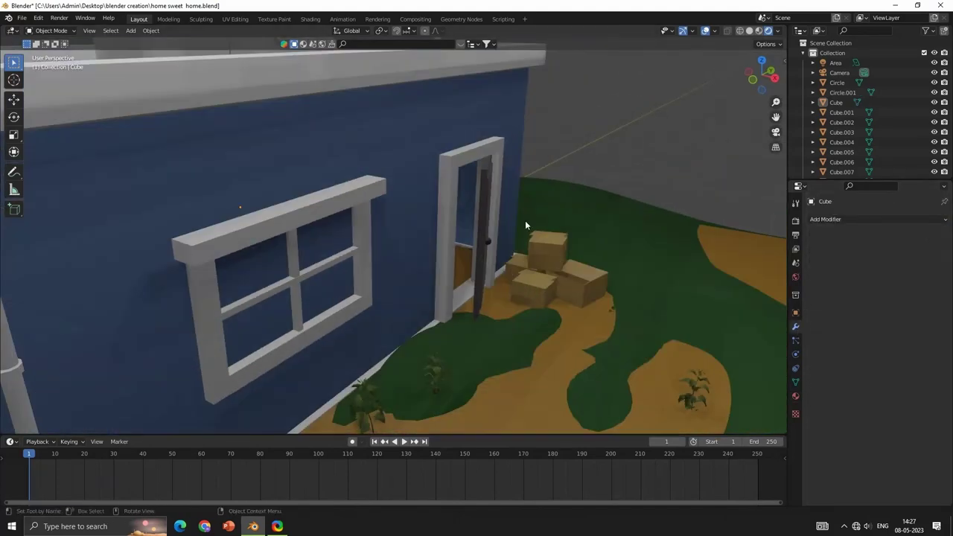
middle_drag(524, 220, 432, 231)
scroll(431, 230, up, 5)
click(457, 195)
click(845, 218)
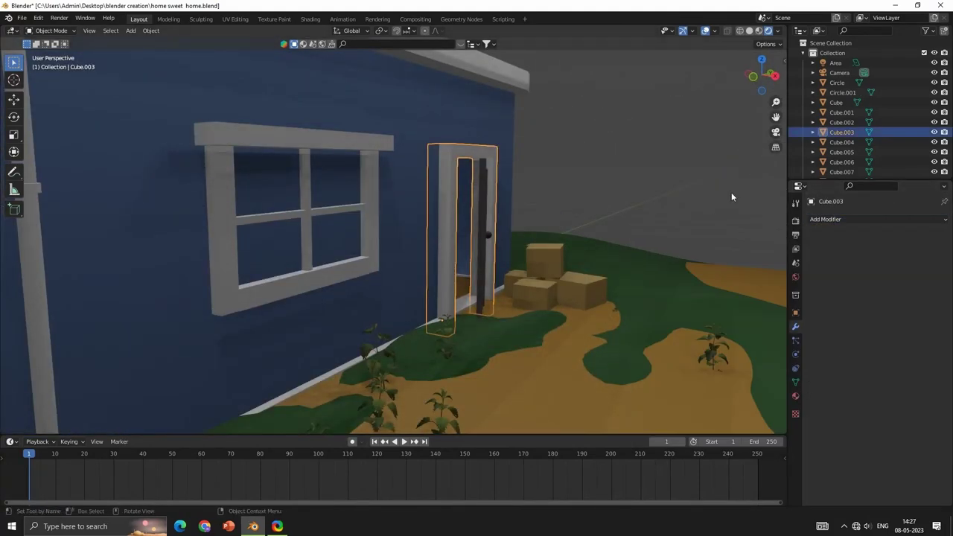
- Give the door frame a new orange-brown material
click(794, 396)
click(852, 261)
click(890, 327)
mouse_move(880, 233)
mouse_down()
mouse_move(886, 216)
mouse_move(901, 218)
mouse_up()
scroll(543, 293, up, 2)
scroll(543, 293, up, 3)
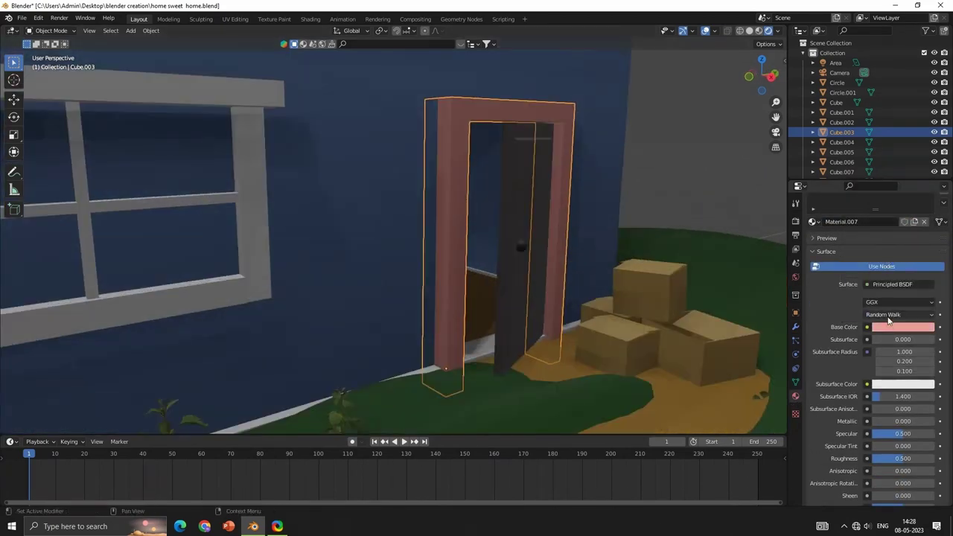
click(893, 326)
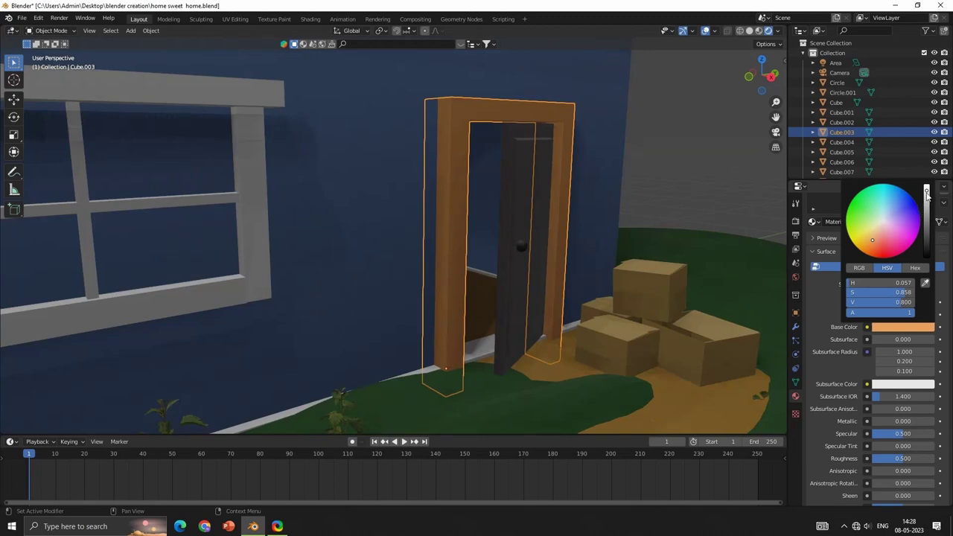
- Join the window frame pieces with Ctrl+J and give them a new mauve-grey material
middle_drag(520, 186, 305, 157)
click(298, 269)
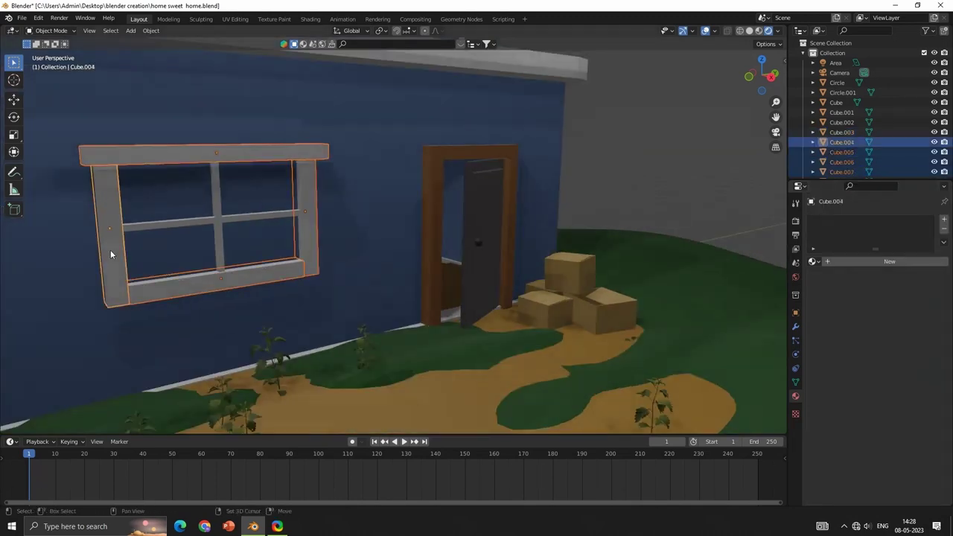
key(ctrl+j)
click(889, 261)
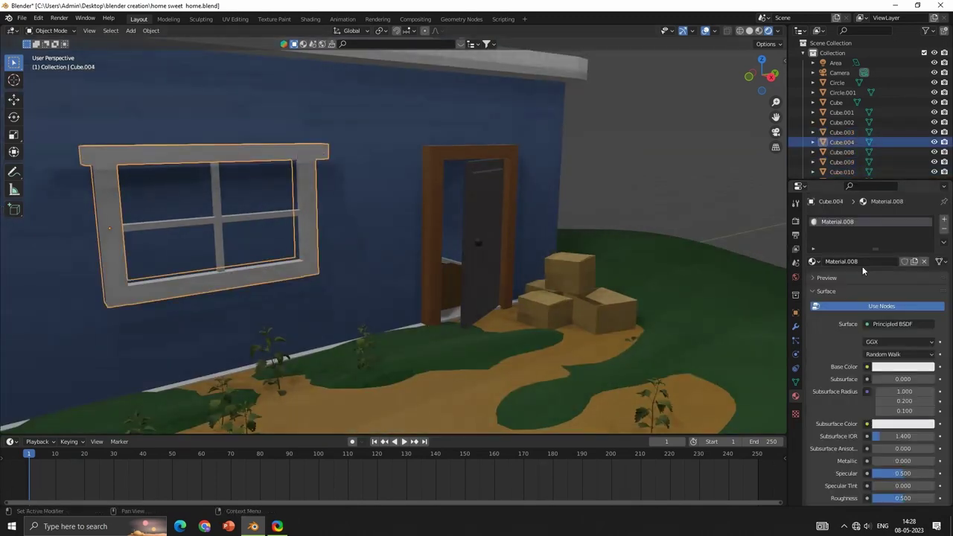
click(902, 366)
scroll(883, 262, down, 5)
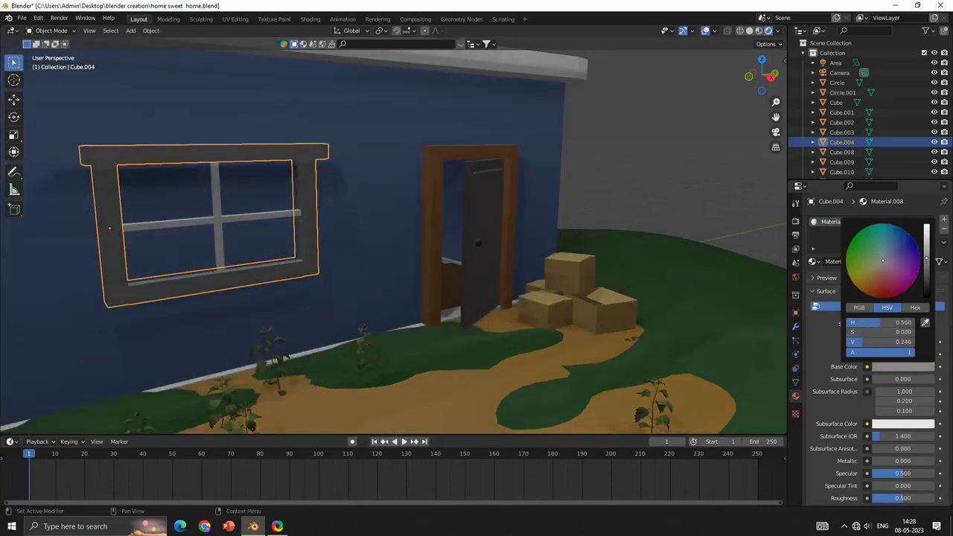
key(alt+a)
click(901, 366)
drag(867, 178, 904, 212)
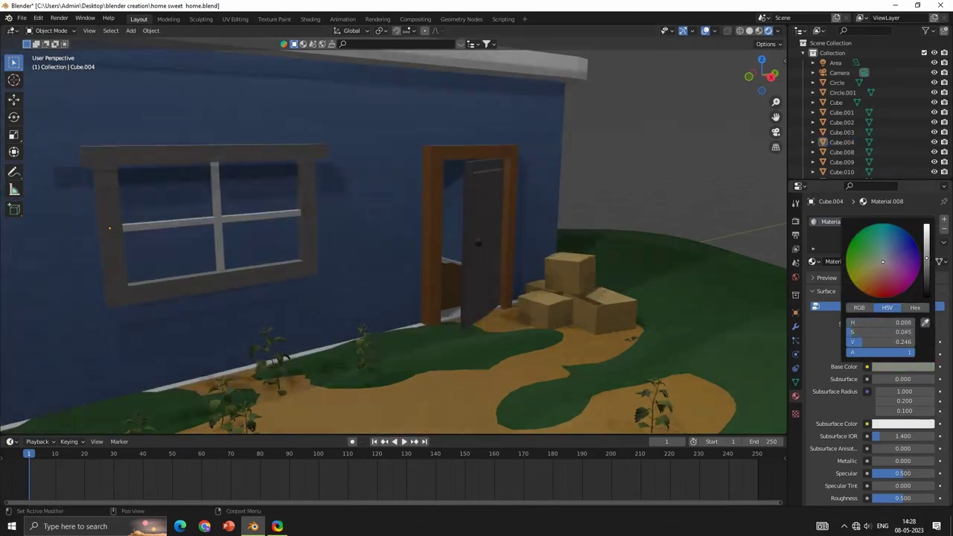
- Give the window crossbars a new dark grey material
click(286, 216)
click(889, 262)
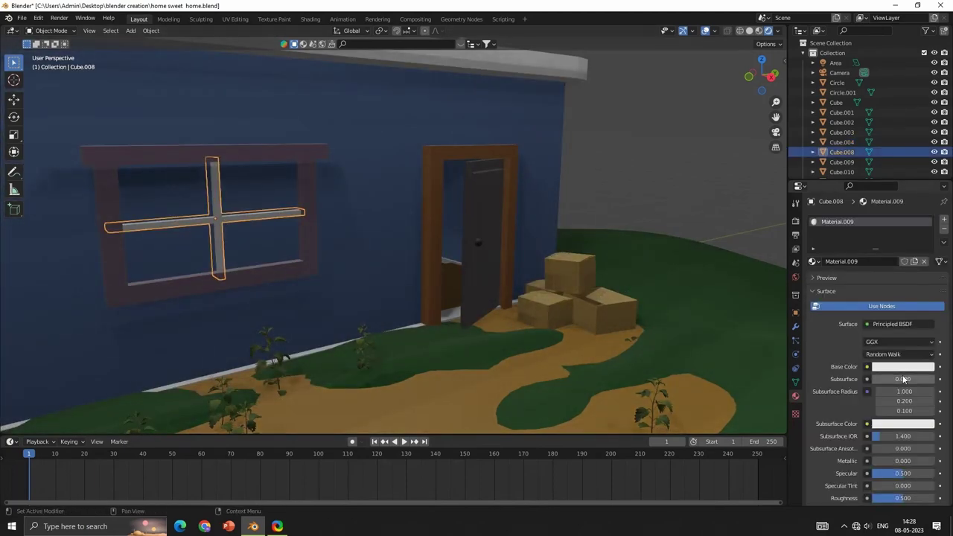
click(902, 366)
drag(929, 236, 929, 298)
scroll(311, 285, down, 5)
middle_drag(311, 285, 355, 246)
- Give the roof a new material with a dark navy base colour
click(378, 227)
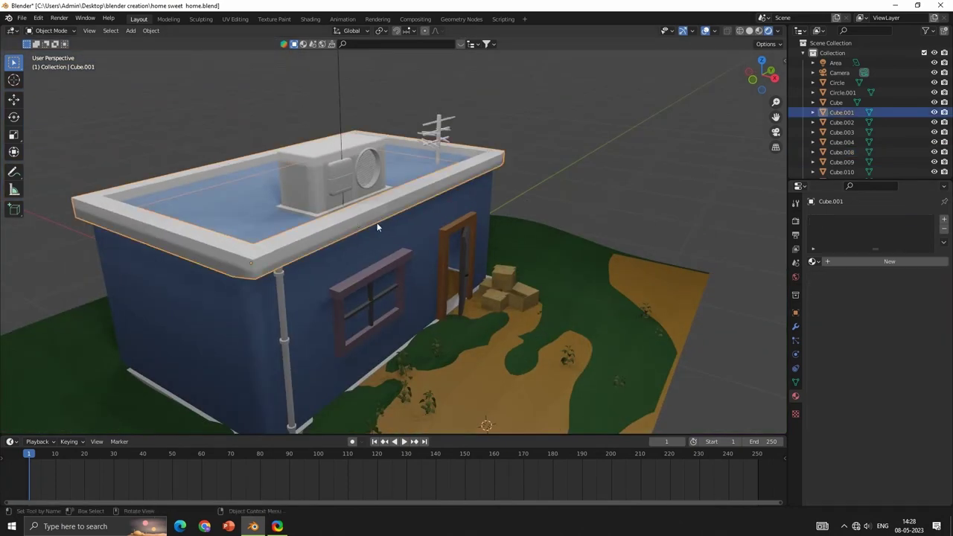
scroll(510, 225, up, 2)
click(888, 262)
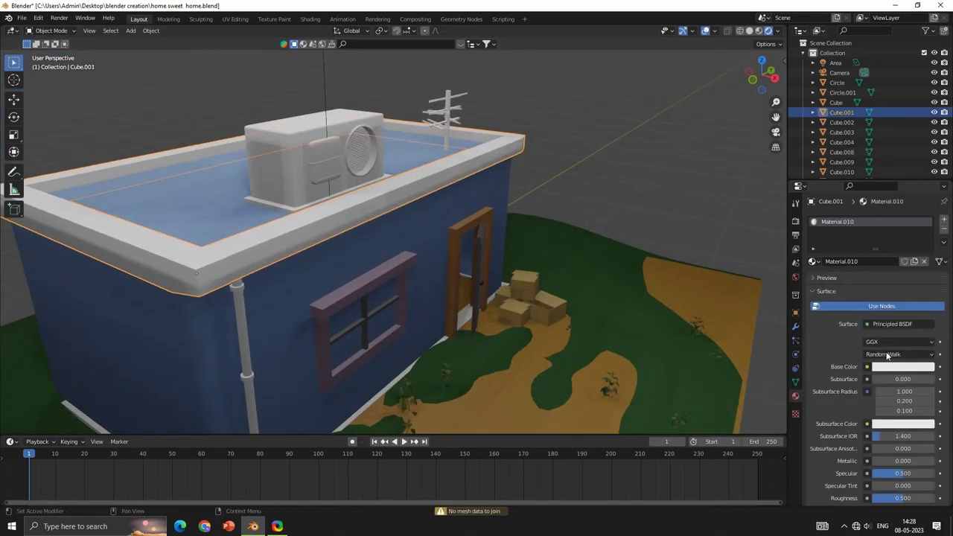
click(901, 366)
mouse_move(881, 261)
mouse_down()
mouse_move(910, 247)
mouse_move(926, 265)
mouse_up()
click(332, 197)
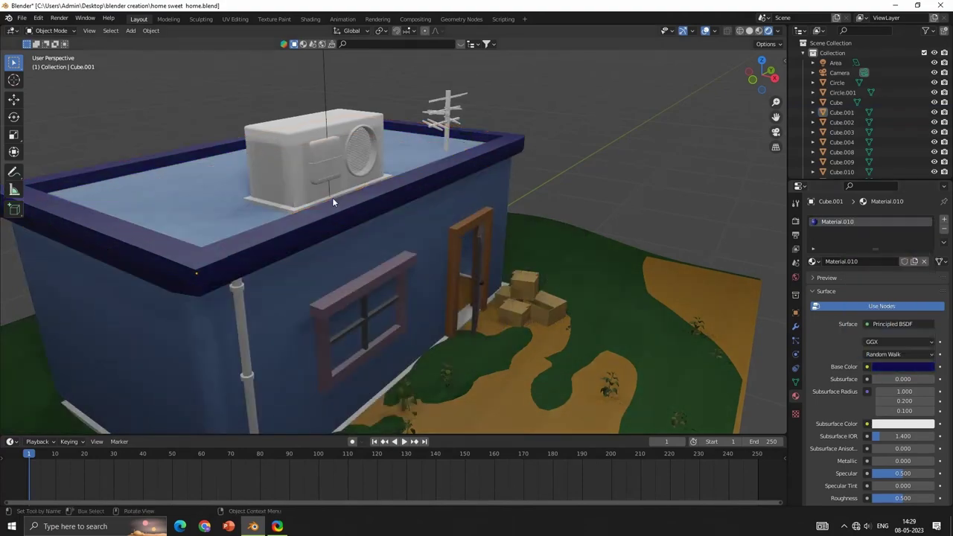
- Add a new material to the AC unit with Metallic set to 1
mouse_move(332, 197)
middle_down()
mouse_move(363, 149)
mouse_move(325, 183)
middle_up()
scroll(366, 145, up, 4)
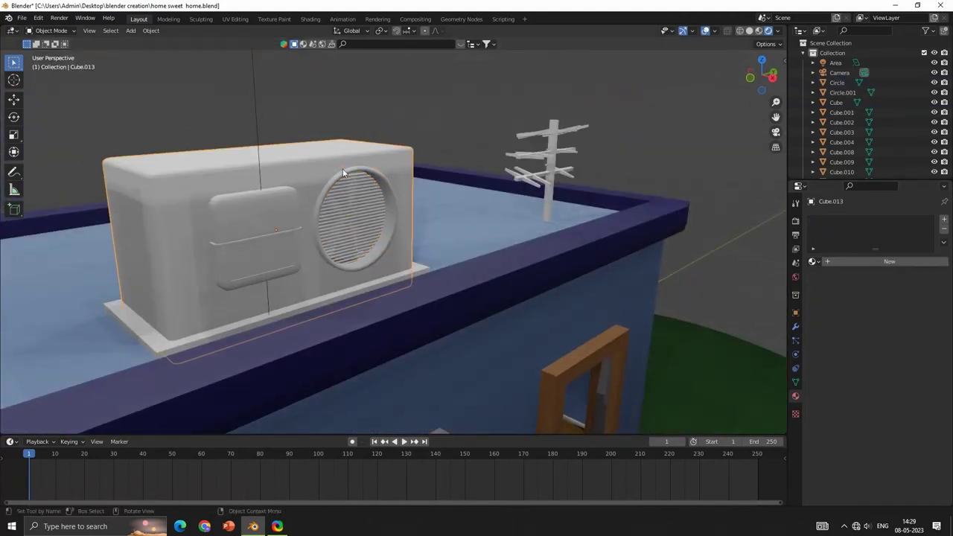
click(888, 261)
scroll(883, 264, down, 15)
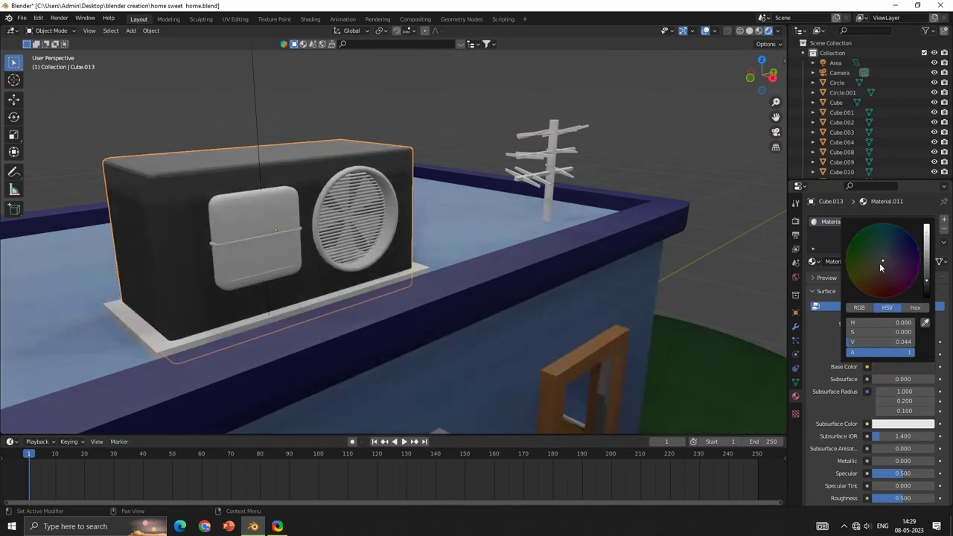
scroll(881, 464, down, 2)
double_click(871, 420)
text(1)
key(Return)
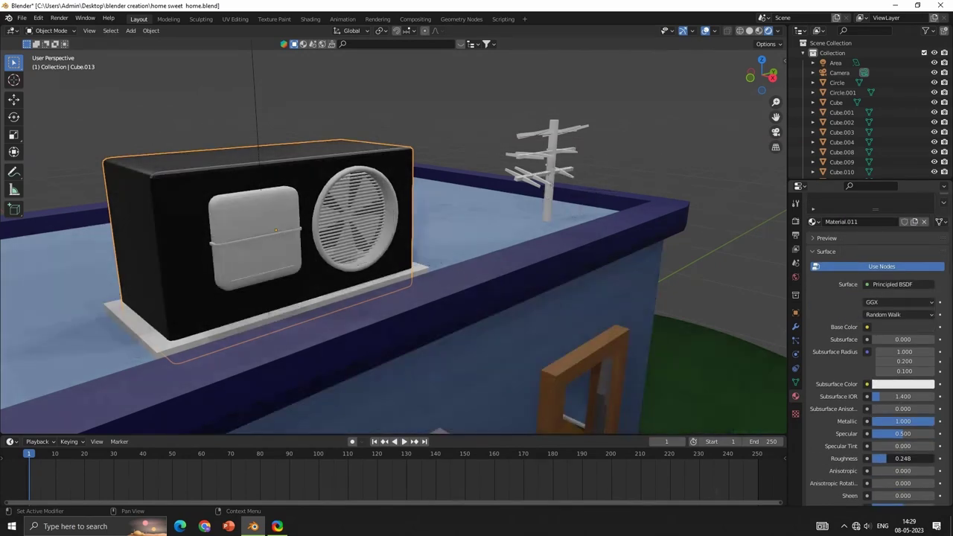
- Link the AC material to the front panel and give the AC body a dark base colour
scroll(897, 350, up, 1)
click(902, 346)
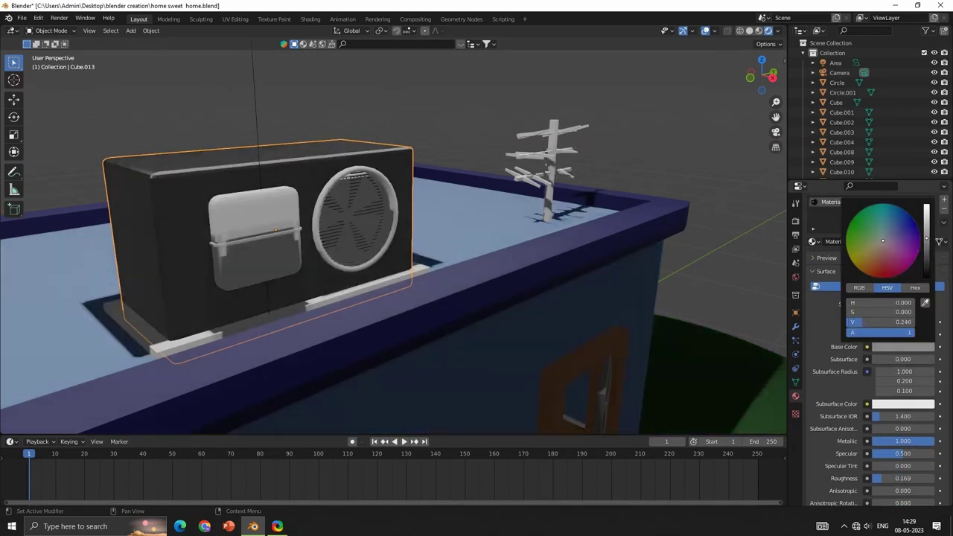
scroll(883, 298, up, 5)
click(261, 209)
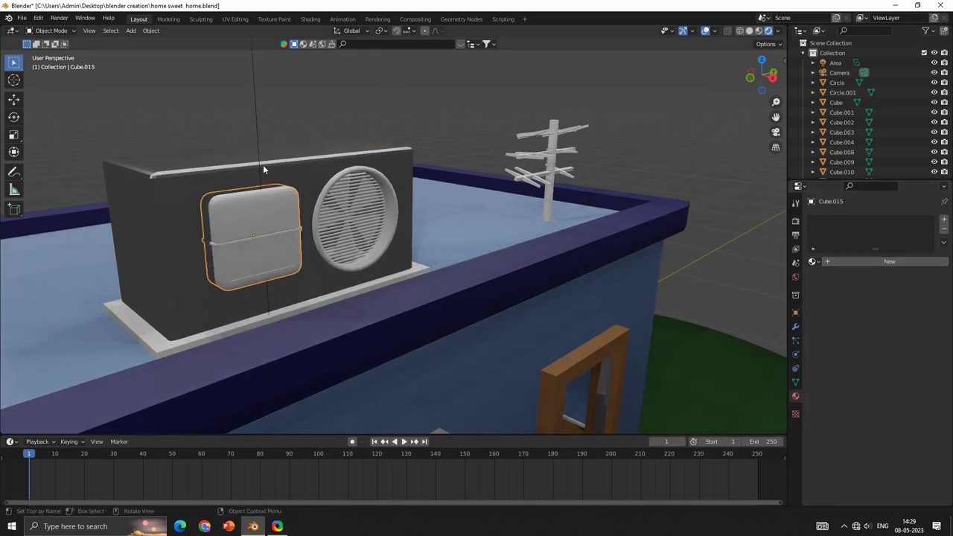
shift+click(262, 170)
key(ctrl+l)
click(263, 169)
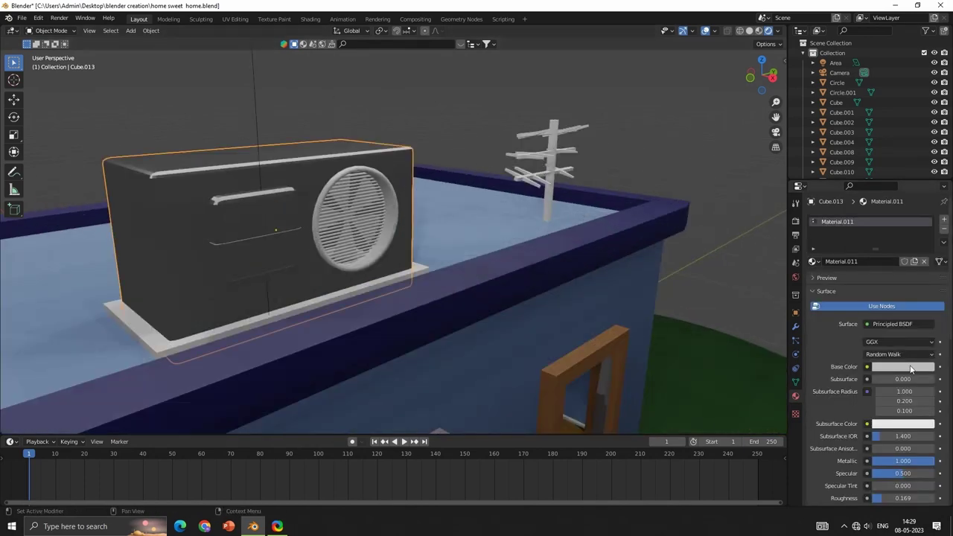
click(910, 367)
mouse_move(871, 253)
mouse_down()
mouse_move(884, 273)
mouse_move(886, 257)
mouse_up()
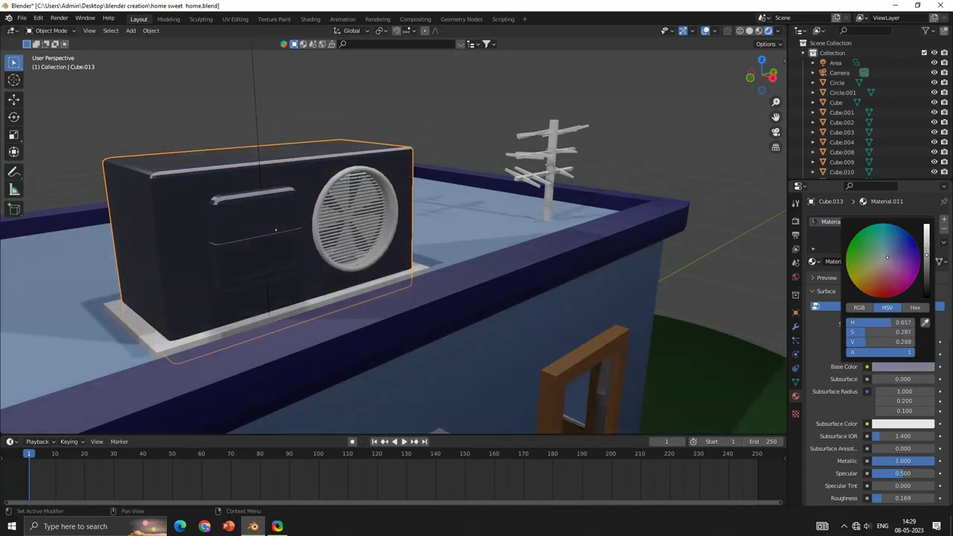
- Give the fan grille a new material with higher Metallic and lower Roughness
click(383, 224)
scroll(418, 229, up, 5)
click(858, 259)
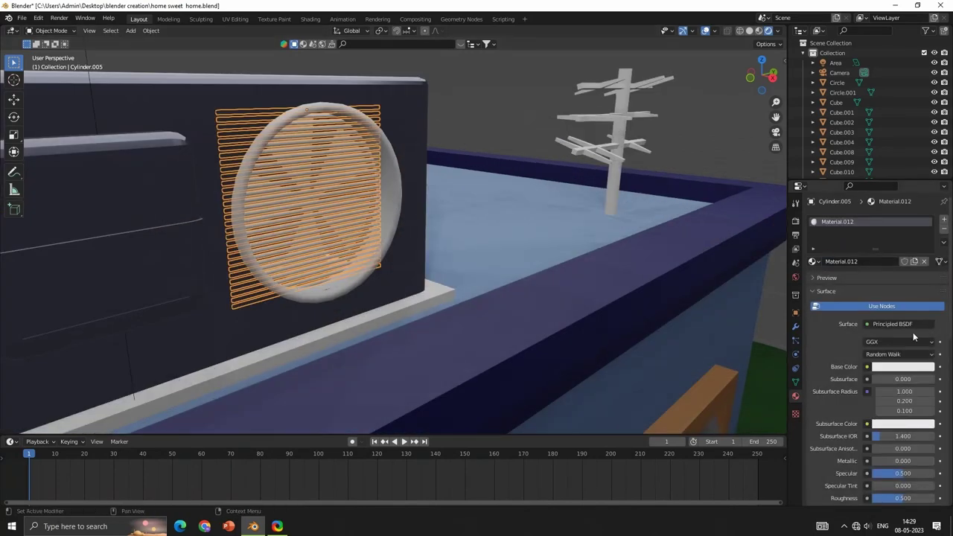
drag(884, 463, 926, 463)
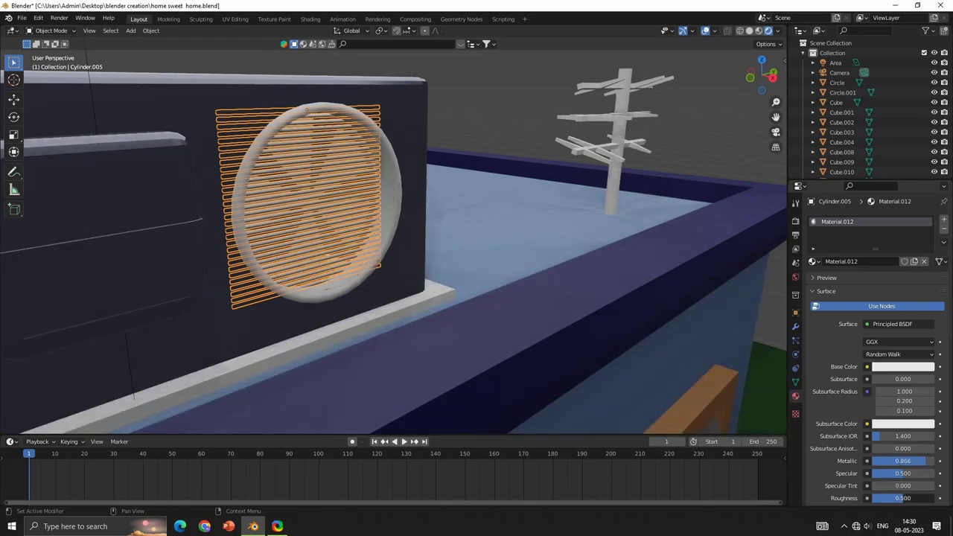
drag(902, 498, 875, 498)
mouse_move(319, 280)
middle_down()
mouse_move(294, 249)
mouse_move(361, 259)
mouse_move(394, 336)
mouse_move(461, 279)
mouse_move(433, 277)
mouse_move(361, 239)
middle_up()
- Give the slab under the AC unit a purple material and make the fan ring metallic
click(393, 337)
click(882, 262)
click(902, 366)
click(926, 332)
scroll(461, 279, down, 3)
click(362, 239)
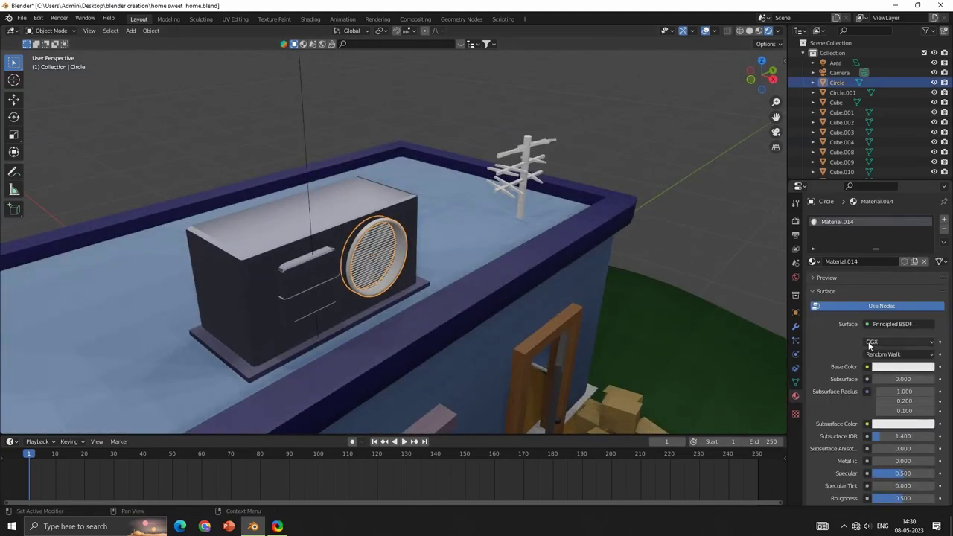
drag(875, 461, 923, 460)
- Lower the fan ring's roughness so it looks glossier
drag(902, 498, 882, 498)
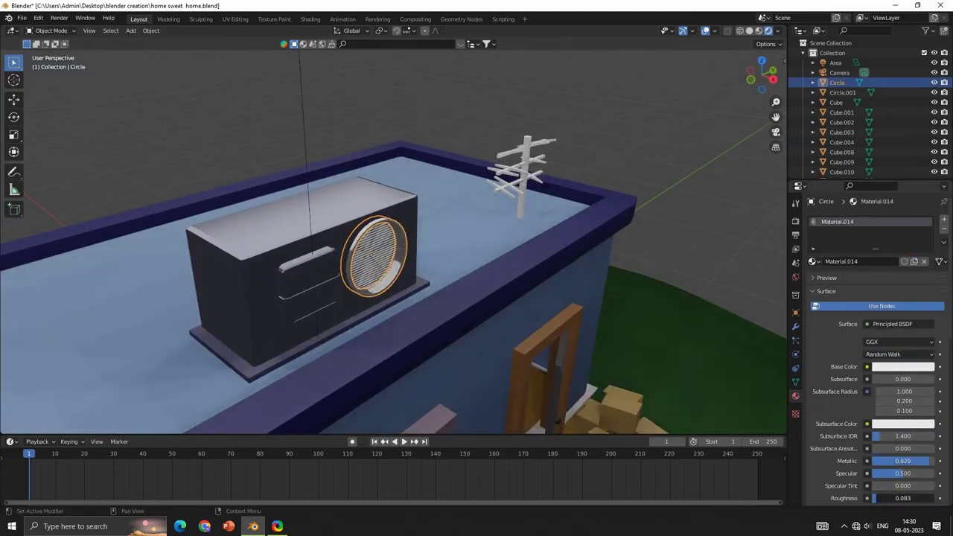
scroll(448, 299, up, 5)
mouse_move(448, 299)
middle_down()
mouse_move(521, 313)
mouse_move(356, 240)
middle_up()
click(896, 370)
scroll(543, 290, down, 5)
- Give the antenna pole and crossbars a dark material, Metallic 0.661, Roughness 0.343
click(467, 205)
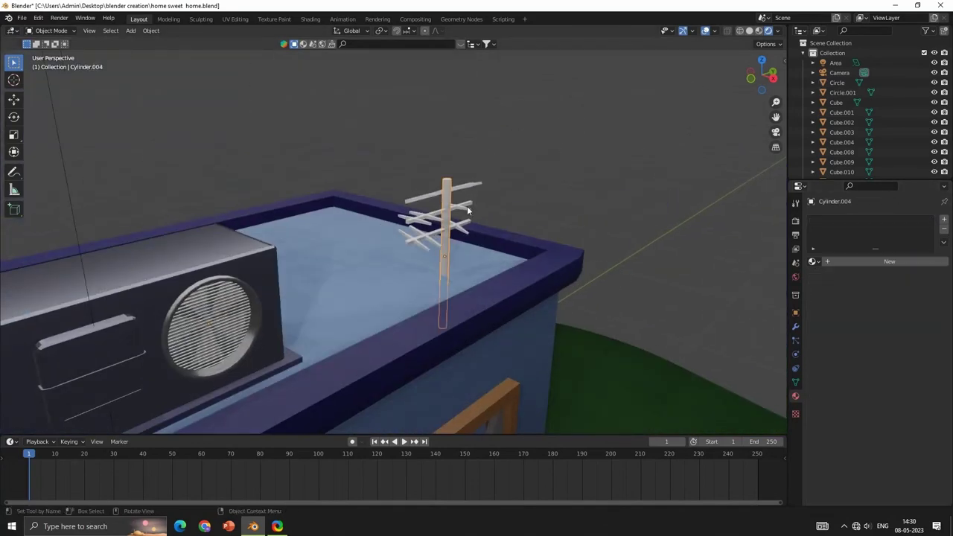
shift+click(437, 195)
click(888, 261)
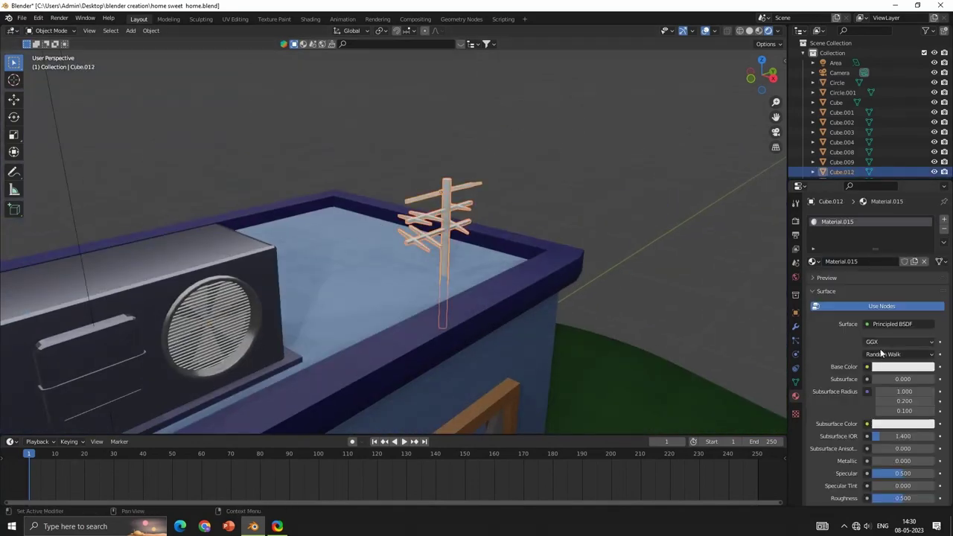
click(900, 366)
drag(925, 272, 918, 301)
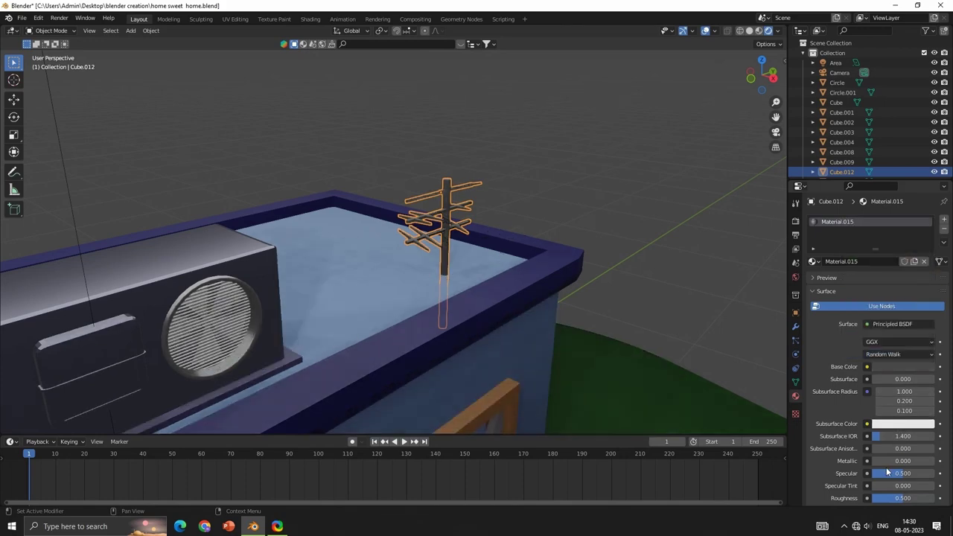
drag(887, 460, 905, 461)
drag(904, 497, 886, 498)
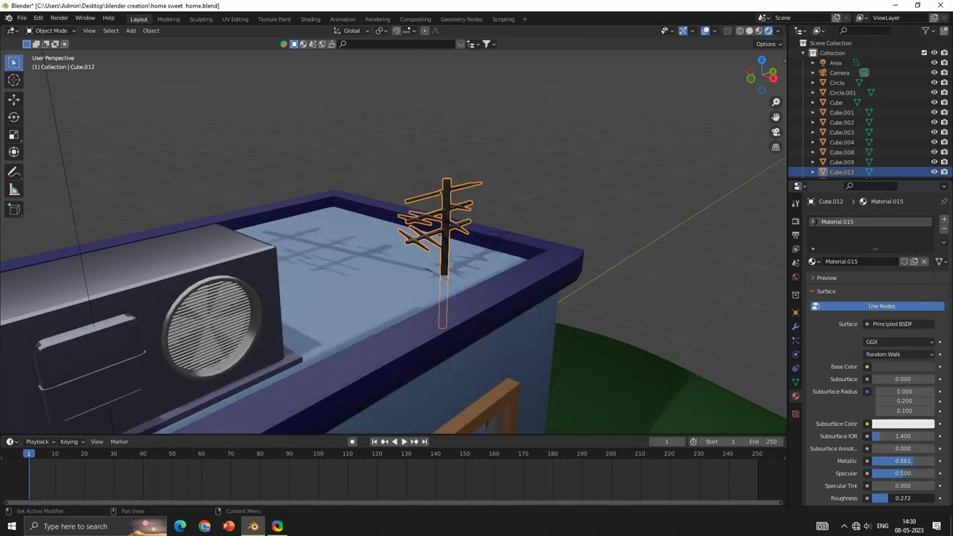
- Link the antenna's dark material to the drainpipe
mouse_move(417, 224)
middle_down()
mouse_move(584, 236)
mouse_move(564, 117)
middle_up()
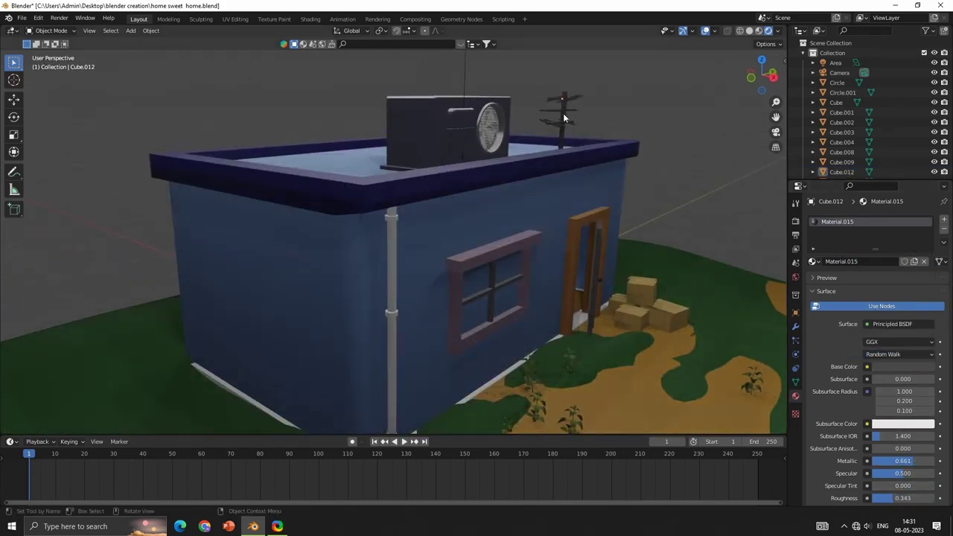
click(395, 316)
mouse_move(395, 216)
middle_down()
mouse_move(410, 283)
mouse_move(432, 312)
mouse_move(364, 355)
middle_up()
key(ctrl+l)
click(427, 312)
- Darken the base colour of the slab under the house
click(363, 355)
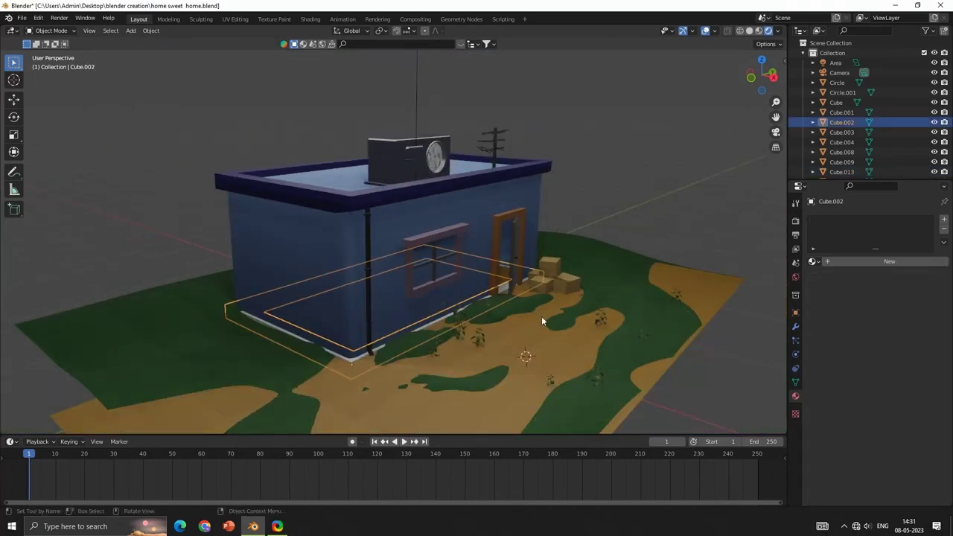
click(901, 366)
drag(881, 341, 856, 341)
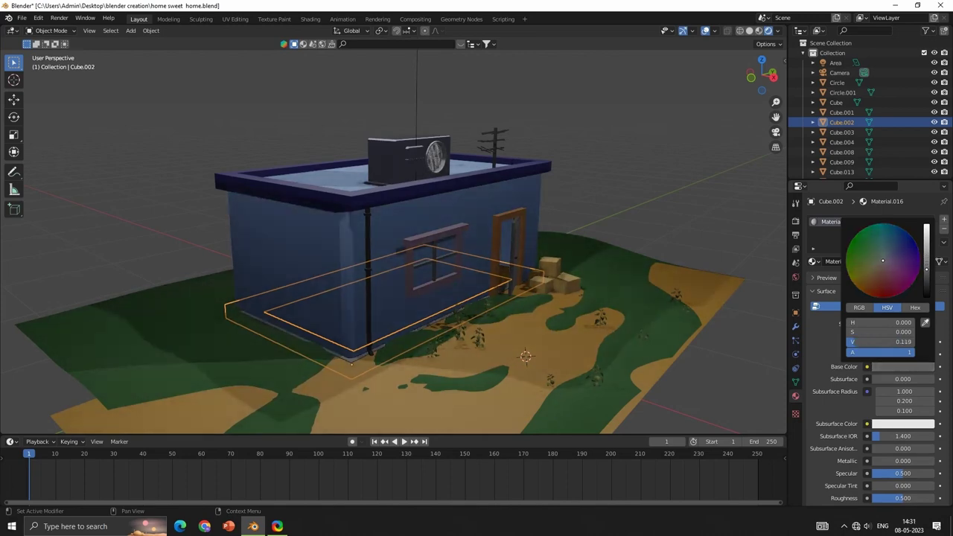
click(667, 173)
key(KP_0)
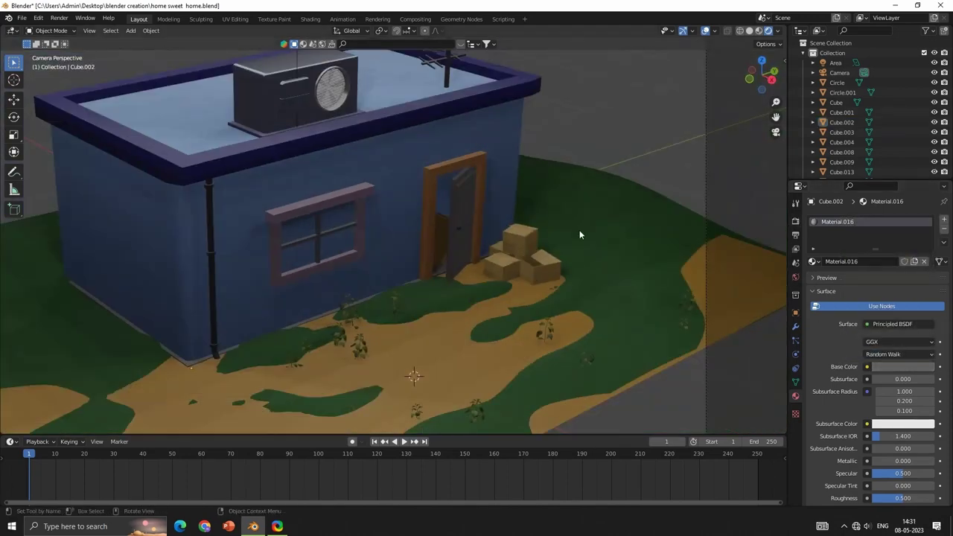
- Set ambient occlusion distance to 52.8 m, toggle bent normals, and enable Bloom
click(795, 221)
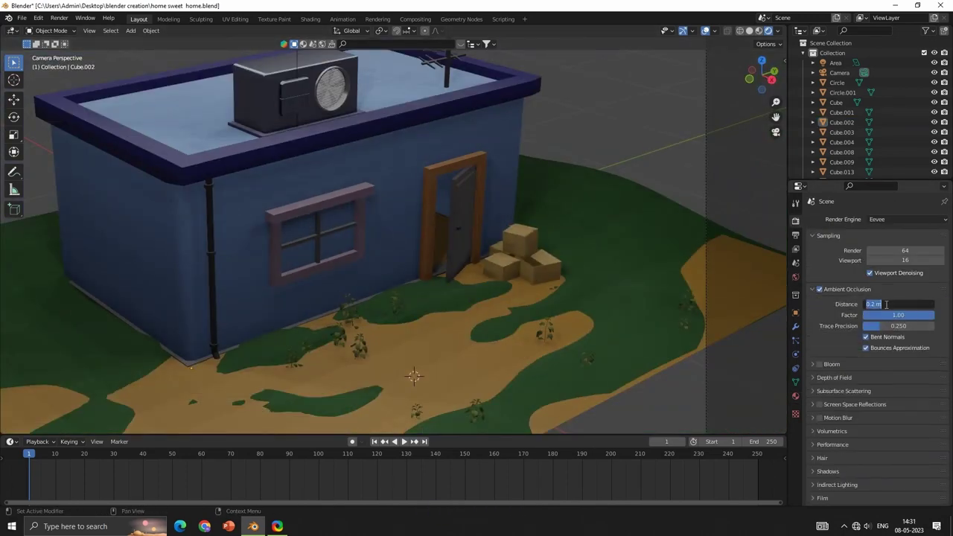
mouse_move(888, 304)
mouse_down()
mouse_move(931, 303)
mouse_move(884, 305)
mouse_up()
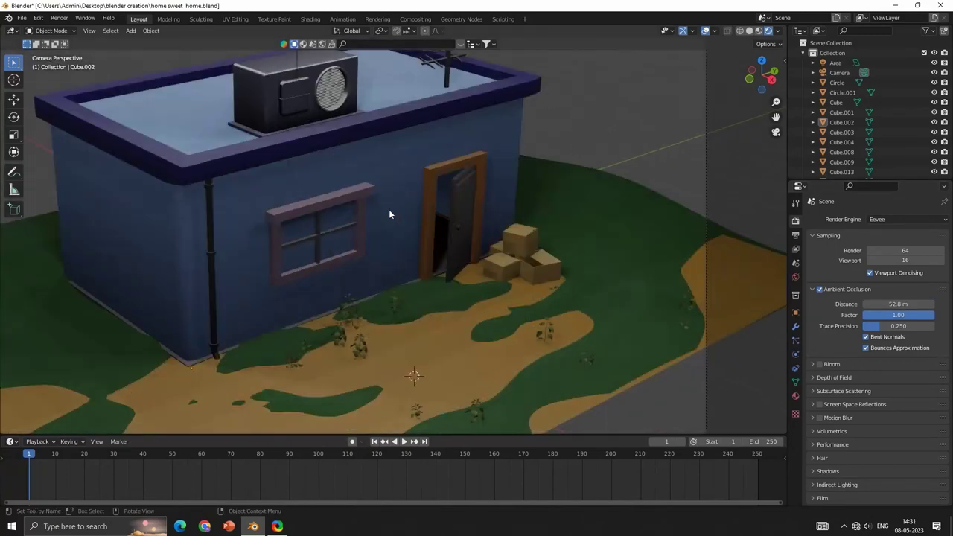
click(866, 336)
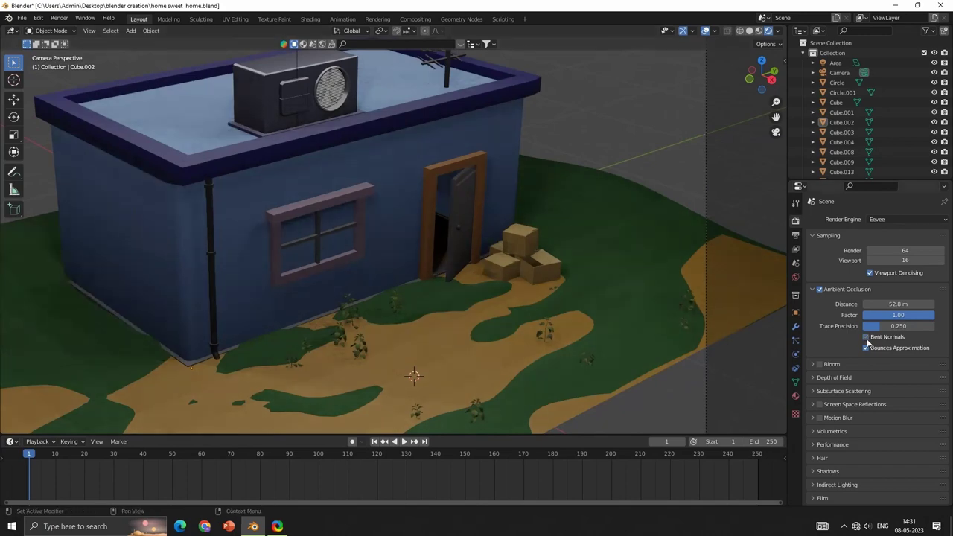
click(819, 363)
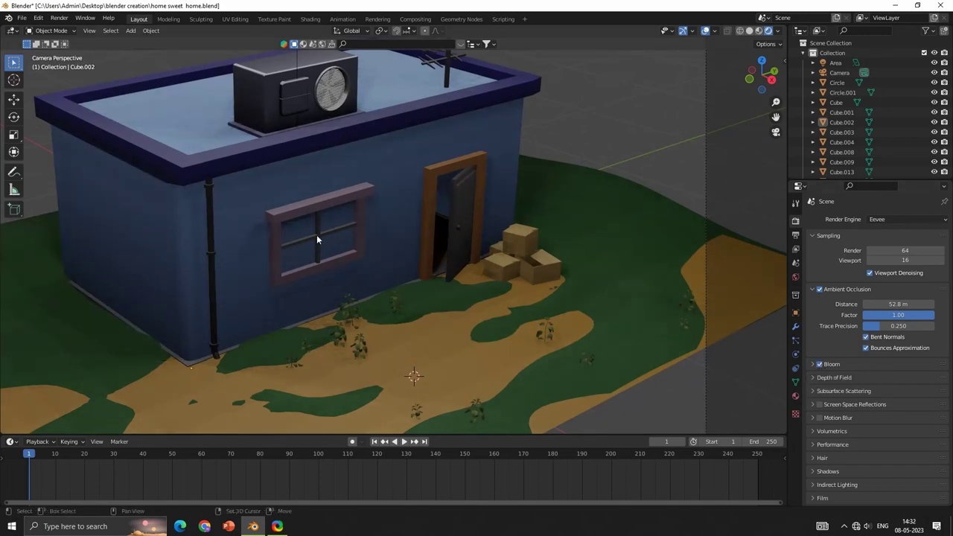
key(shift+a)
- Add a plane, shrink it, stand it upright on Y, and raise it into the side window
click(349, 235)
key(s)
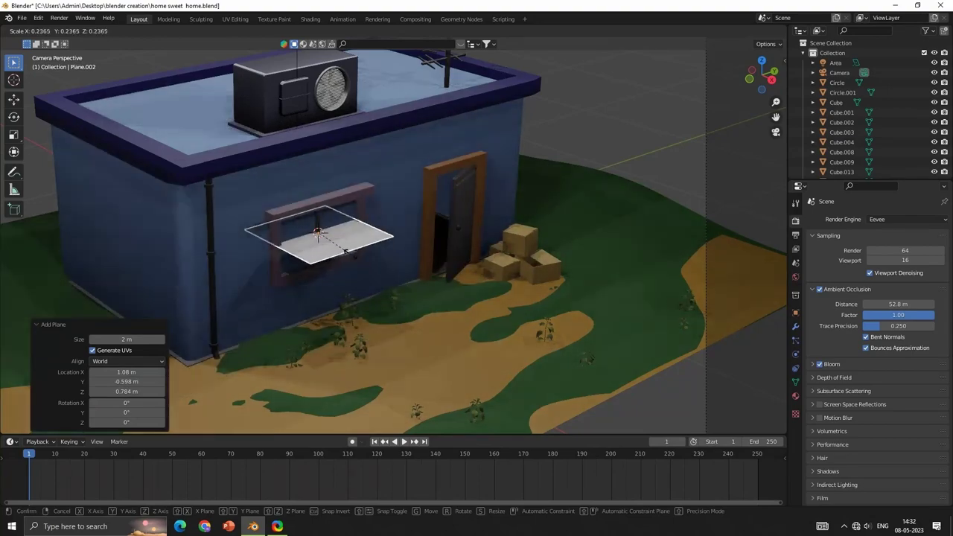
click(346, 251)
key(r)
key(y)
key(Return)
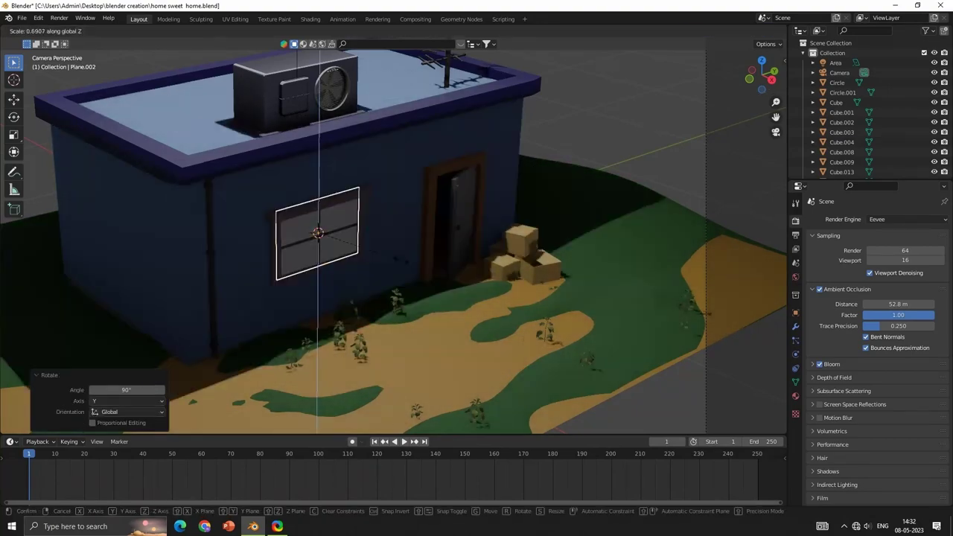
key(g)
key(z)
click(370, 261)
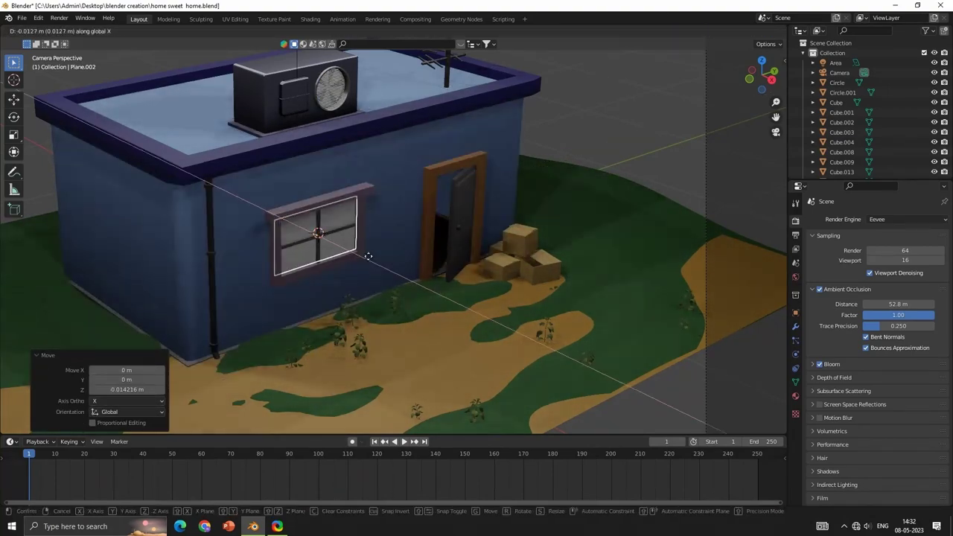
key(alt+a)
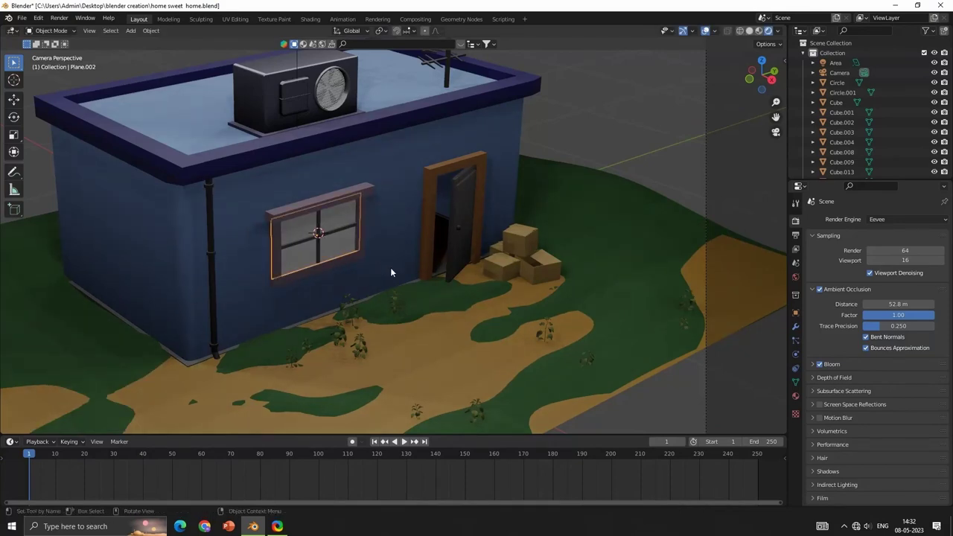
- Give the window plane a new material with Emission Strength 14.9 and orange emission colour
click(794, 396)
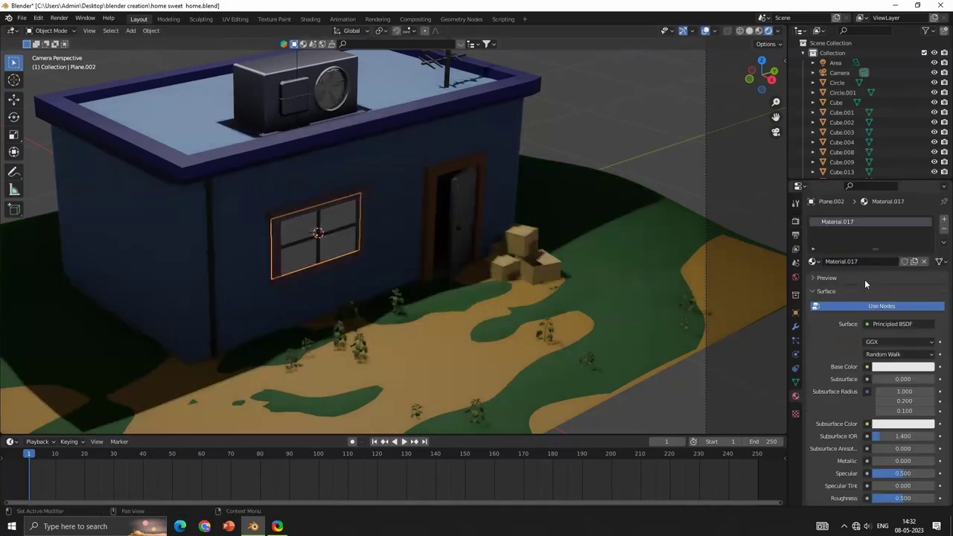
scroll(856, 384, down, 10)
drag(902, 337, 937, 336)
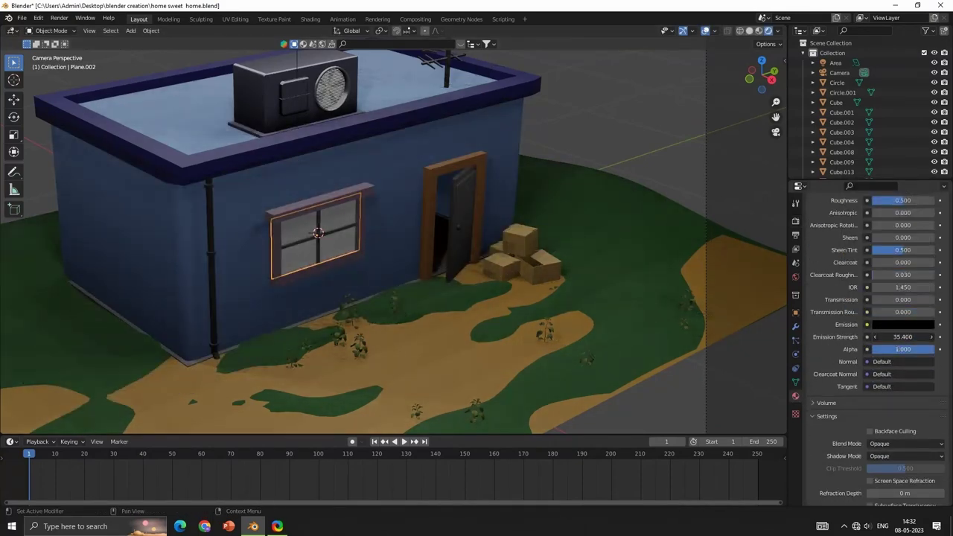
click(903, 325)
drag(882, 299, 900, 299)
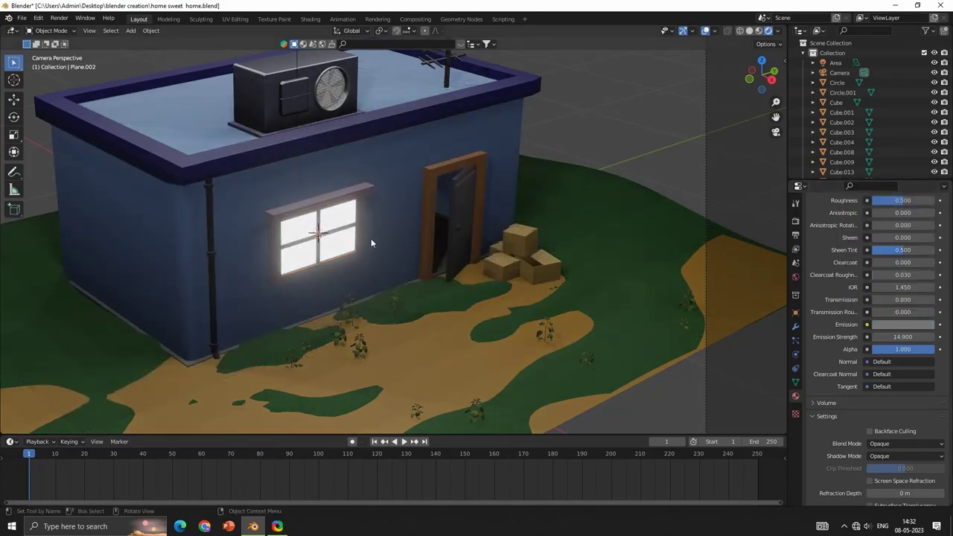
scroll(886, 246, up, 3)
scroll(885, 231, up, 2)
click(886, 228)
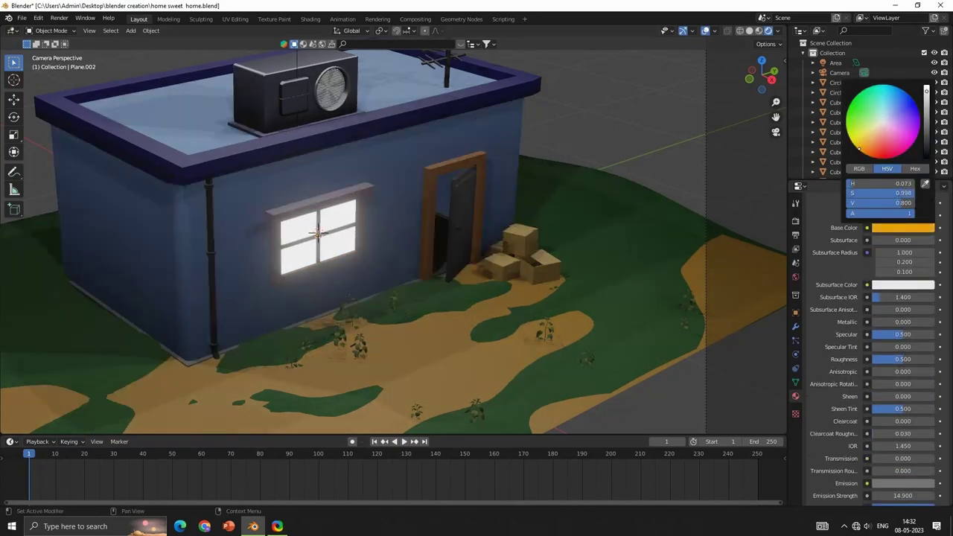
scroll(886, 298, down, 5)
scroll(886, 335, down, 1)
click(902, 364)
click(897, 249)
scroll(359, 297, down, 3)
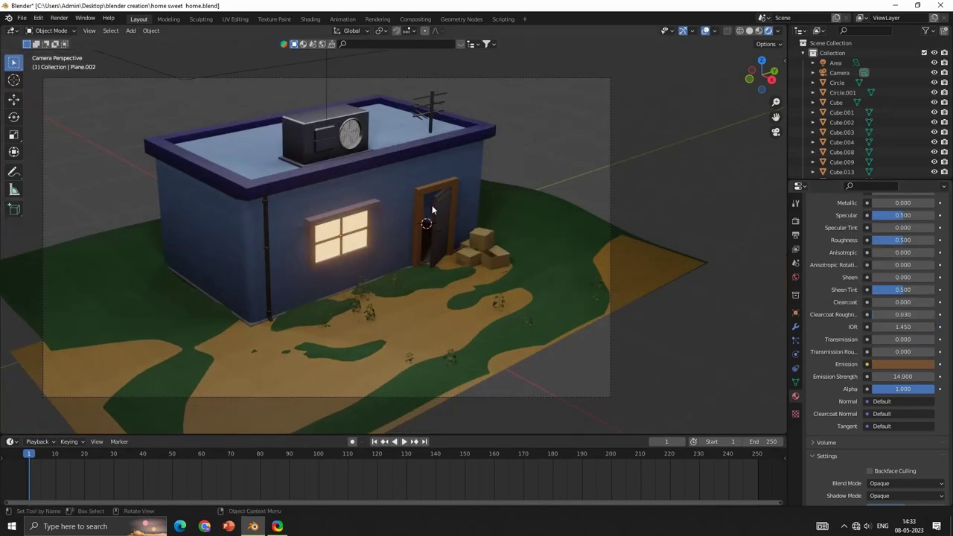
- Add a plane, lift it, rotate it 90 degrees upright, and shrink it
middle_drag(431, 208, 497, 232)
scroll(497, 232, up, 3)
key(shift+a)
click(558, 241)
middle_drag(558, 240, 611, 271)
key(g)
key(z)
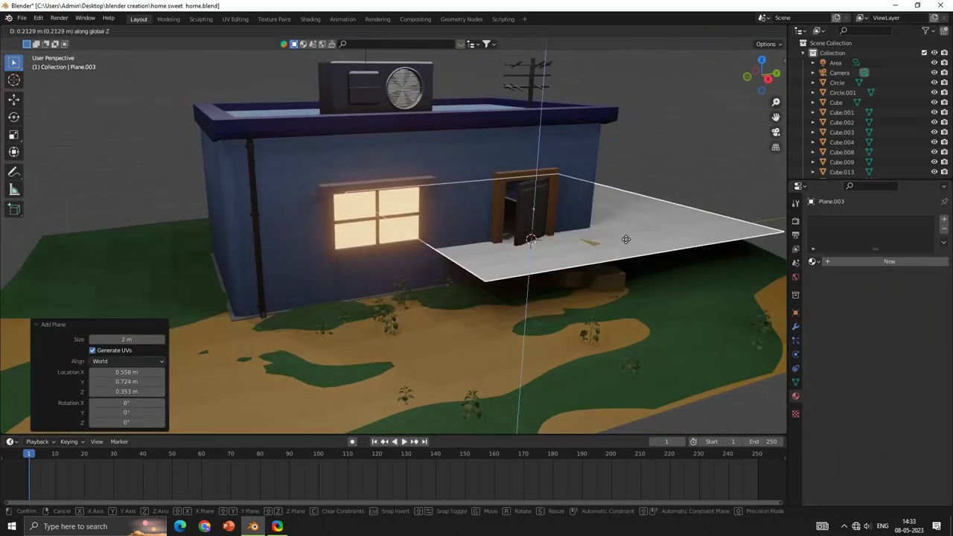
click(625, 238)
key(r)
key(x)
key(9)
key(0)
key(Return)
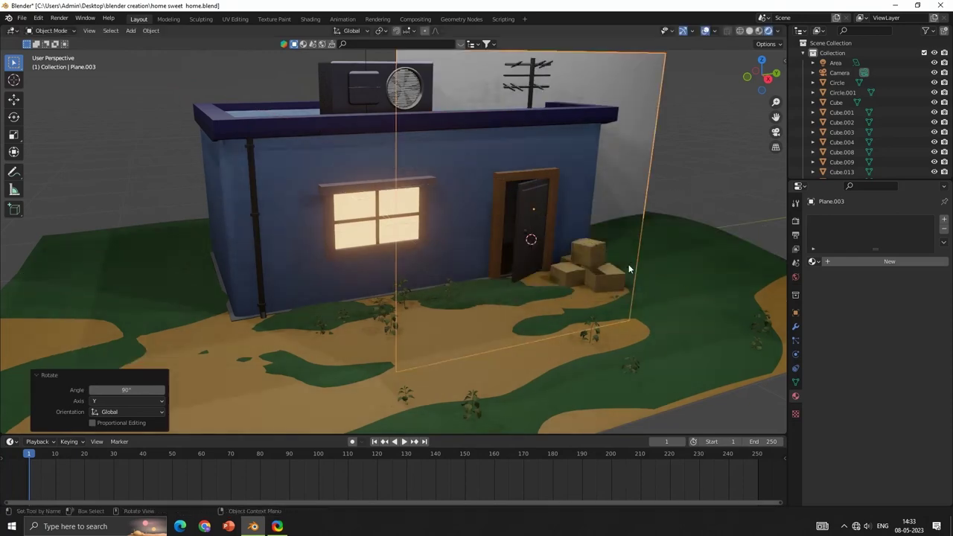
key(s)
click(554, 243)
- Move the door plane along Y and X so it sits in front of the doorway
middle_drag(554, 243, 582, 265)
key(g)
key(x)
key(y)
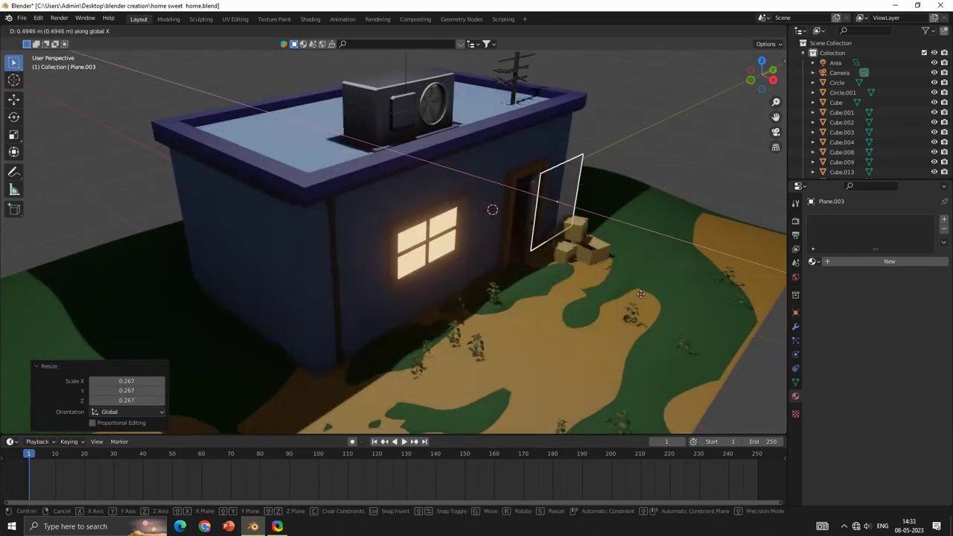
click(599, 301)
click(601, 312)
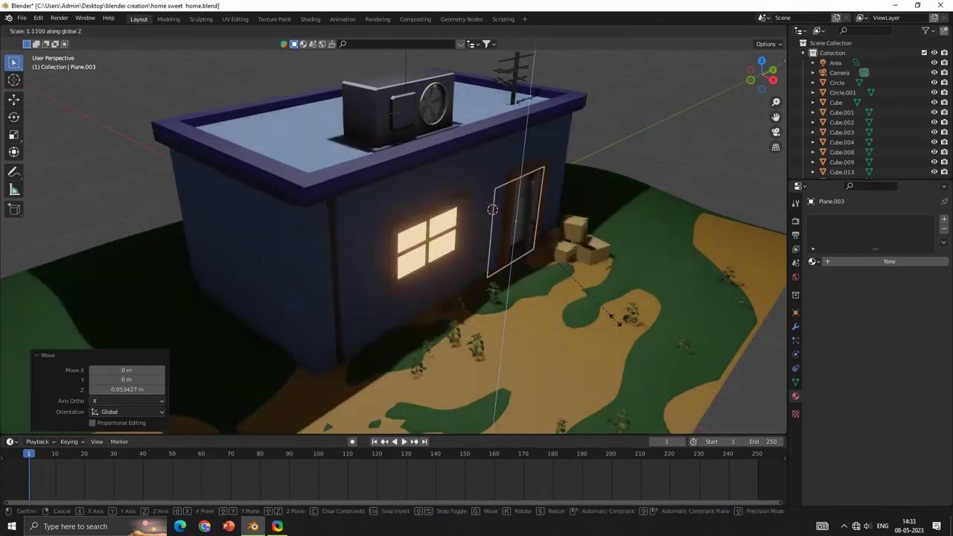
middle_drag(601, 312, 623, 313)
key(a)
click(529, 230)
key(g)
key(y)
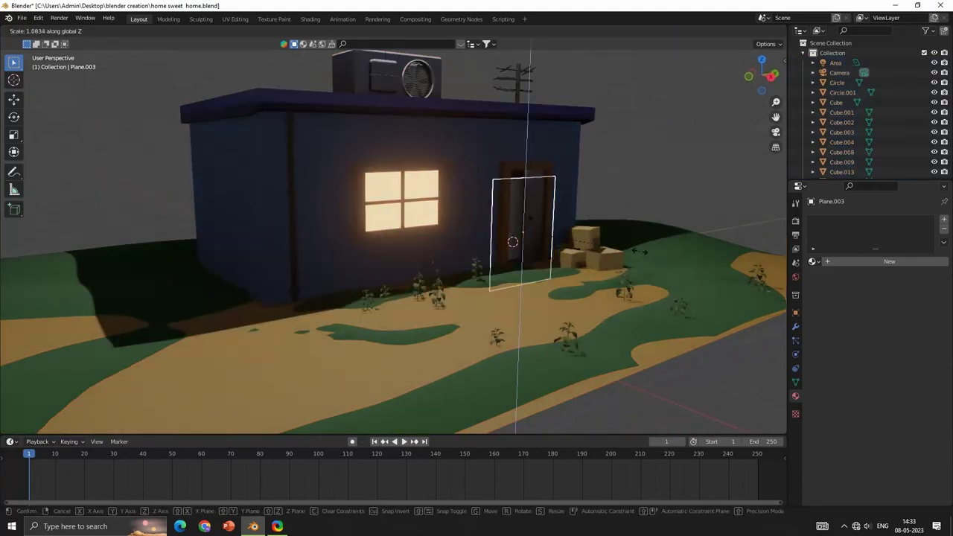
click(585, 287)
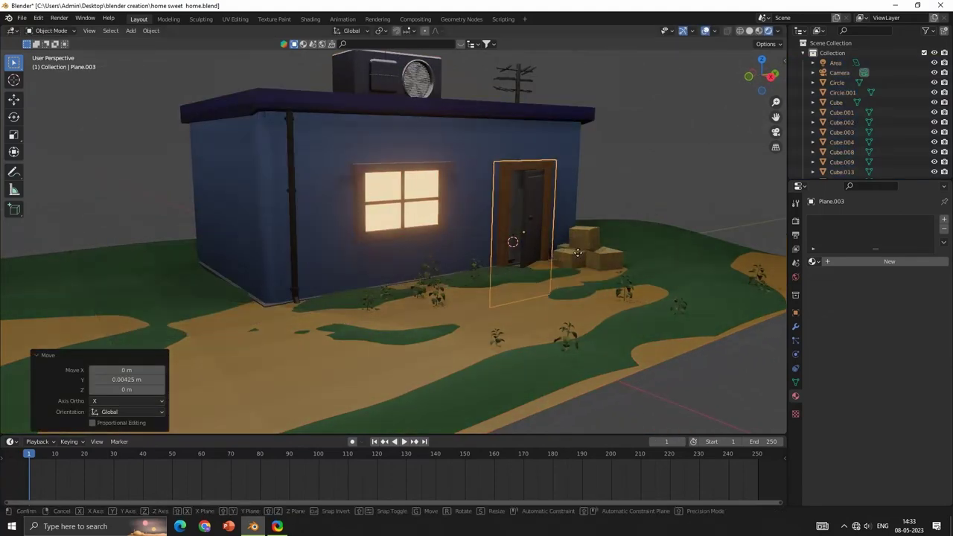
key(g)
key(x)
- Give the door plane a new material with warm cream emission at strength 4.3
click(836, 262)
click(900, 268)
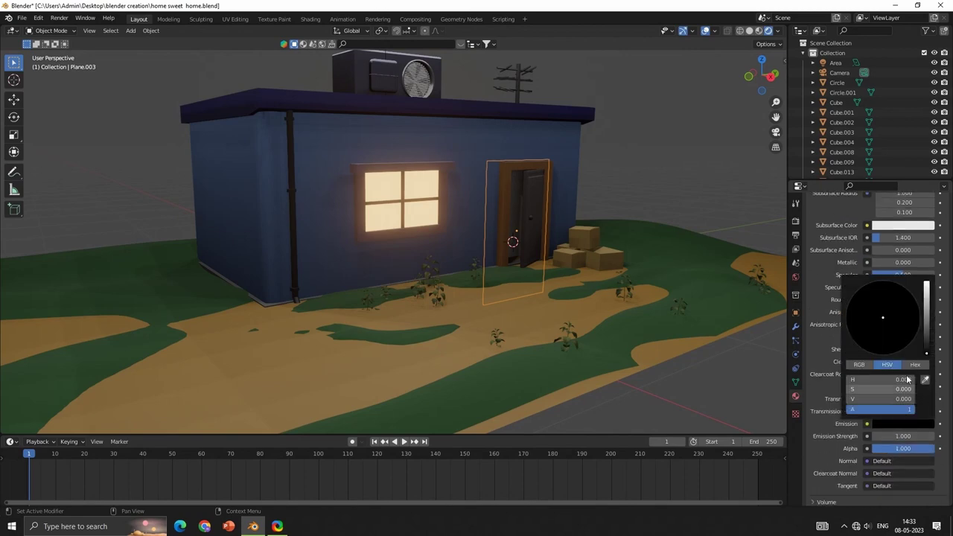
drag(927, 346, 927, 282)
click(775, 132)
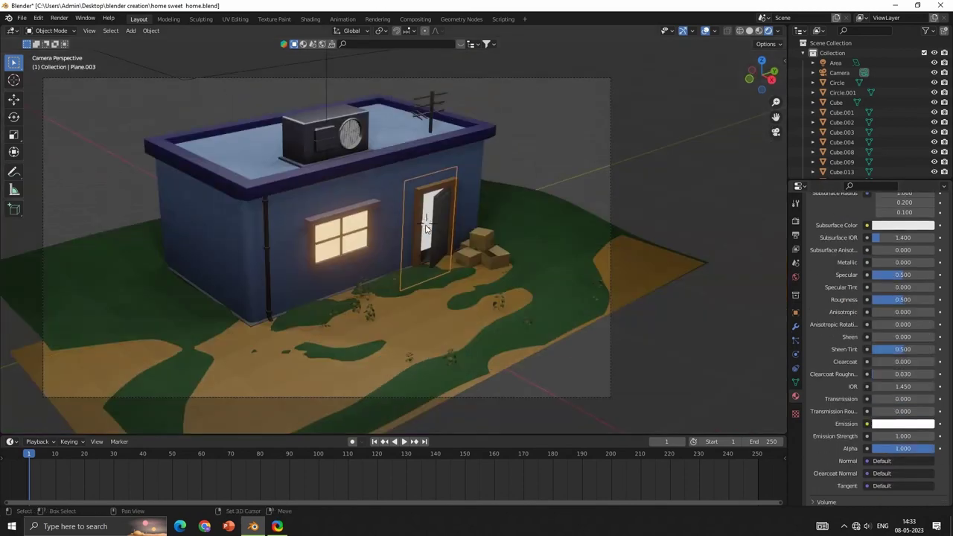
click(476, 239)
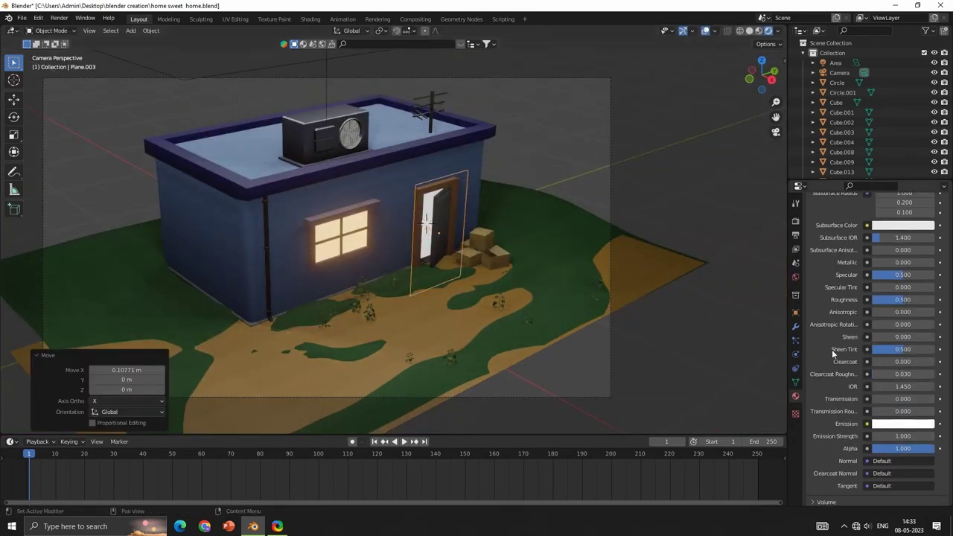
click(875, 338)
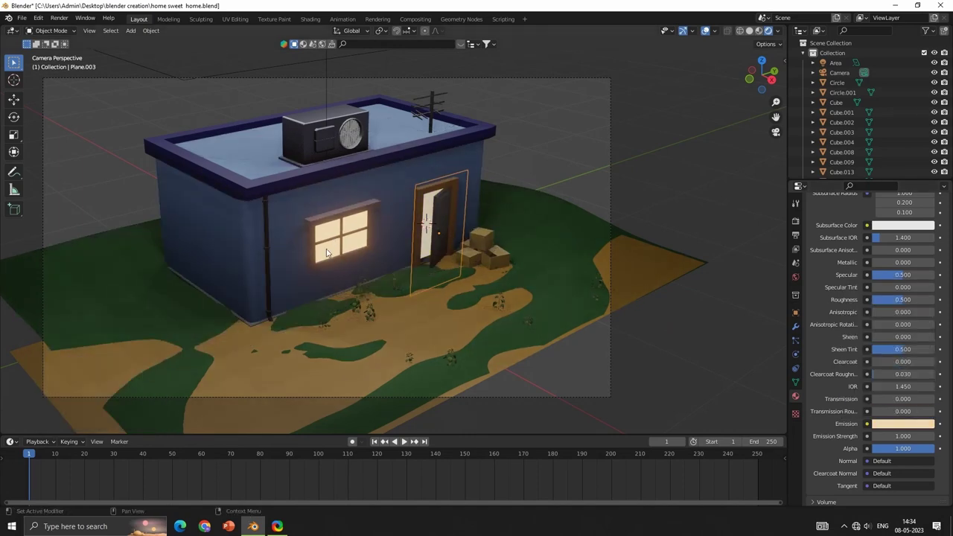
click(899, 423)
drag(901, 436, 927, 436)
scroll(375, 182, down, 3)
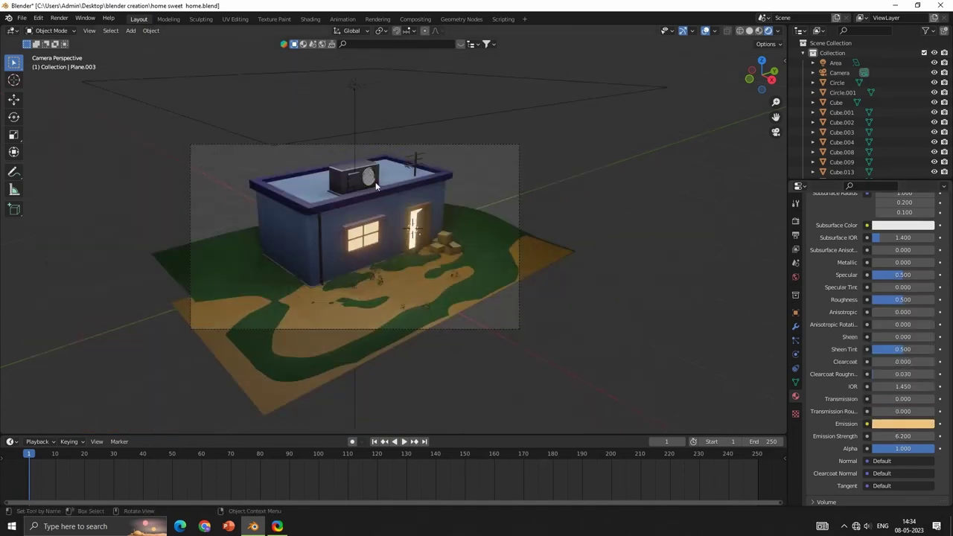
scroll(363, 263, up, 3)
middle_drag(363, 264, 602, 263)
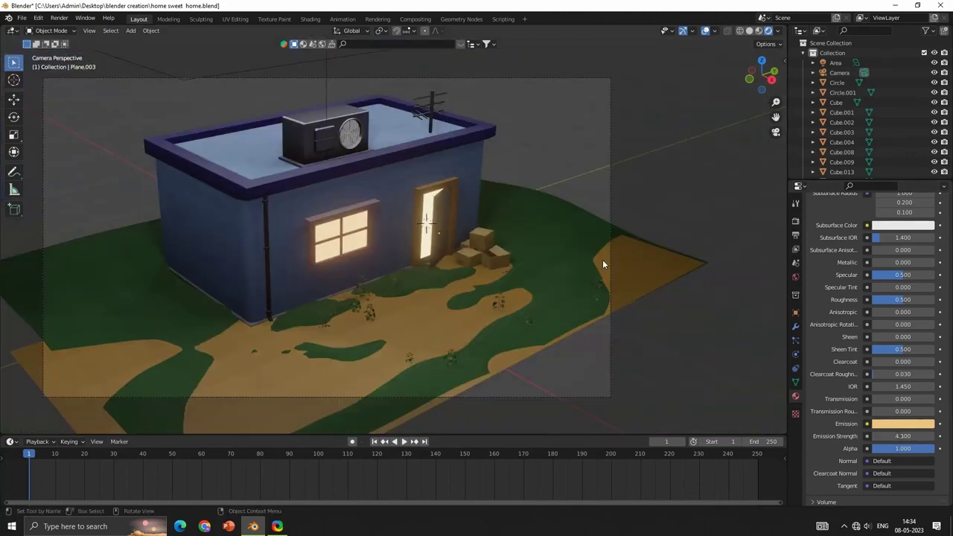
scroll(813, 356, up, 5)
scroll(372, 246, down, 2)
- Lengthen the area light's contact shadow distance to 8.7 m
click(835, 63)
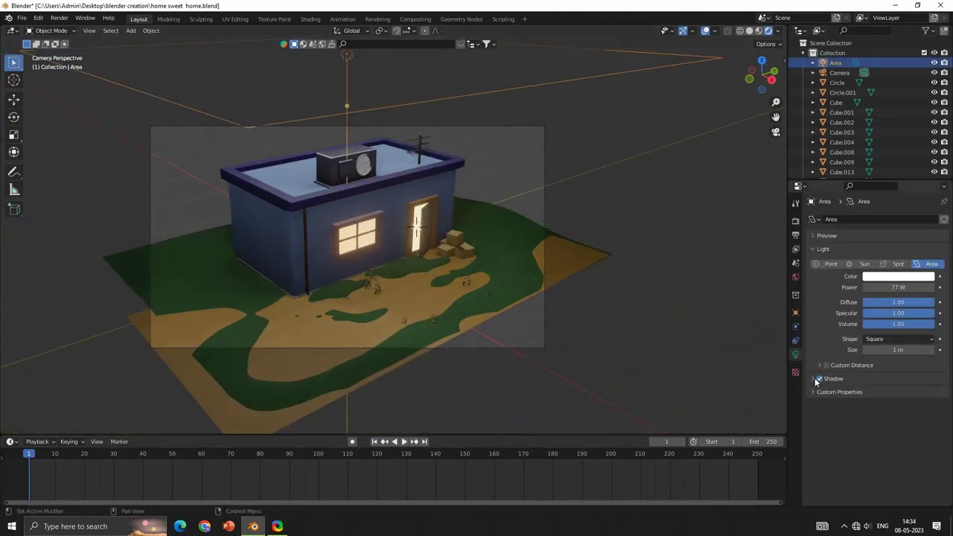
click(813, 378)
click(826, 420)
mouse_move(896, 434)
mouse_down()
mouse_move(923, 435)
mouse_move(904, 445)
mouse_move(927, 445)
mouse_move(926, 456)
mouse_up()
- Enable Screen Space Reflections and turn on bloom with a lower threshold and cyan tint
scroll(497, 320, up, 3)
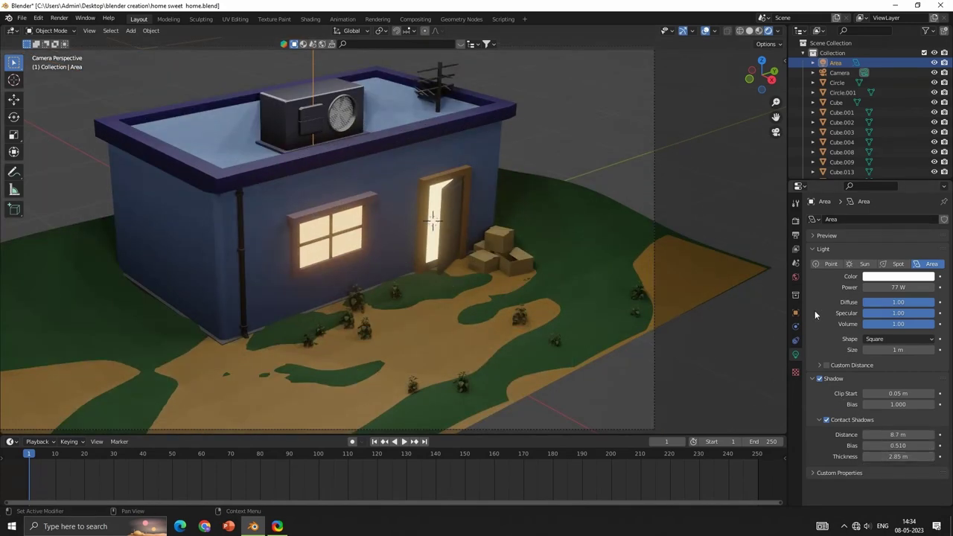
click(819, 405)
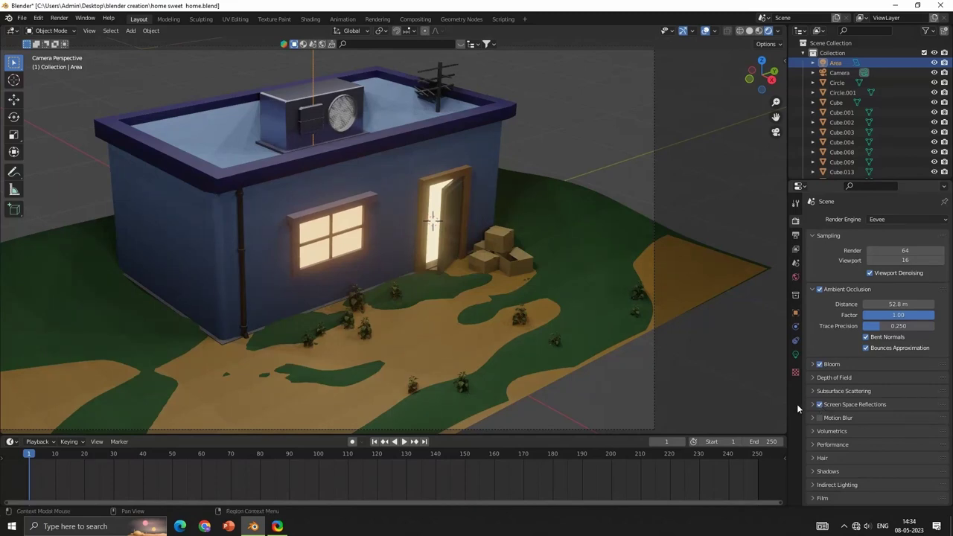
drag(881, 384, 848, 379)
scroll(404, 265, down, 3)
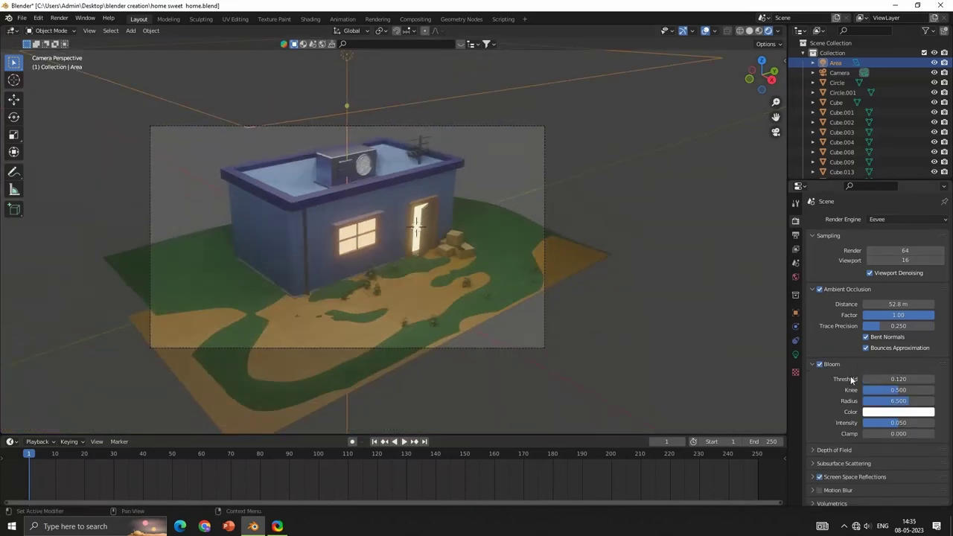
mouse_move(882, 323)
mouse_down()
mouse_move(882, 299)
mouse_move(878, 331)
mouse_move(857, 343)
mouse_move(876, 331)
mouse_up()
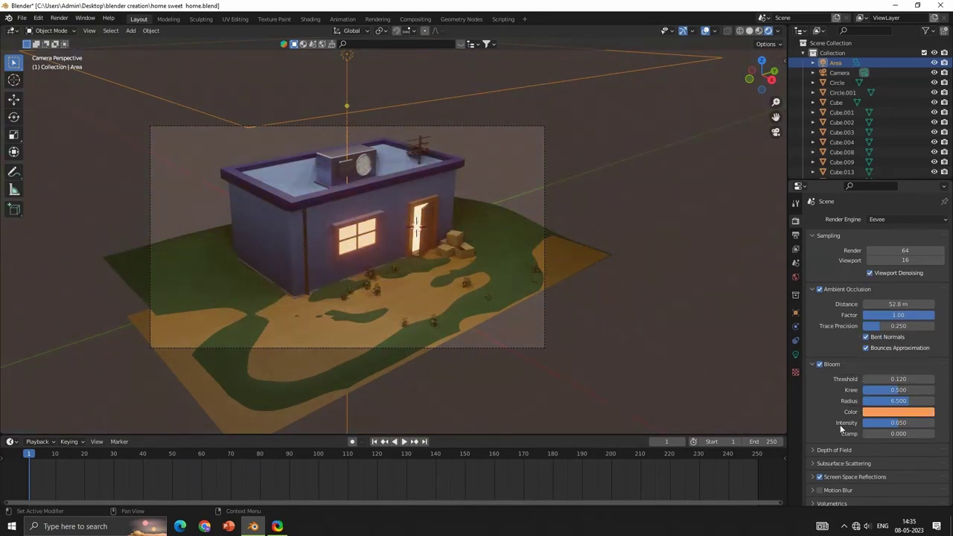
- Set shadow cube size to 1024 px, disable Soft Shadows, and raise the light threshold
scroll(819, 455, down, 3)
scroll(882, 423, down, 2)
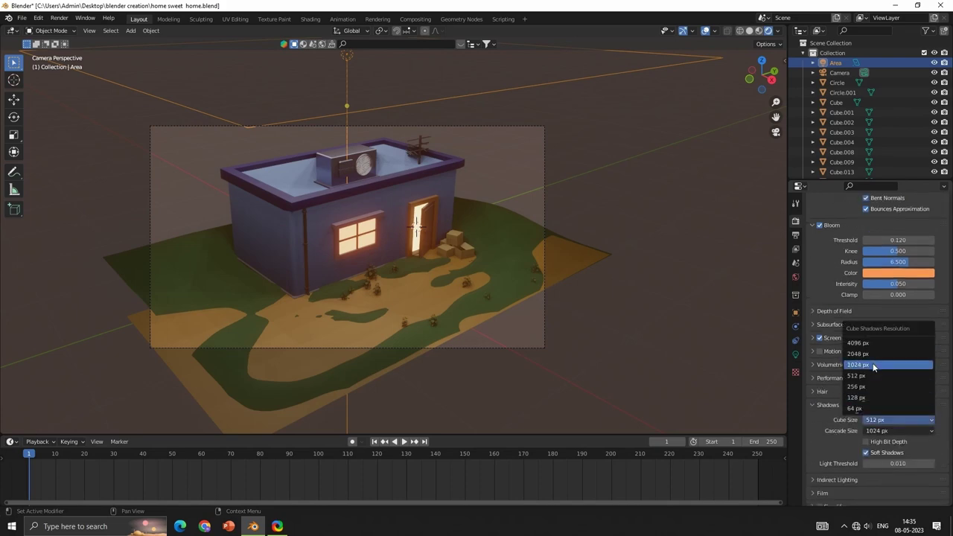
click(873, 366)
scroll(521, 276, up, 5)
scroll(509, 257, down, 2)
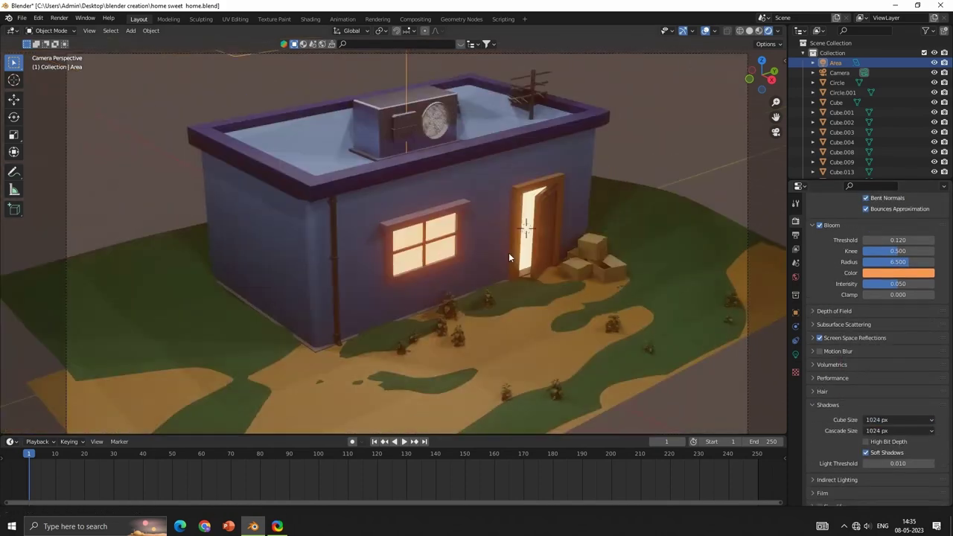
click(865, 453)
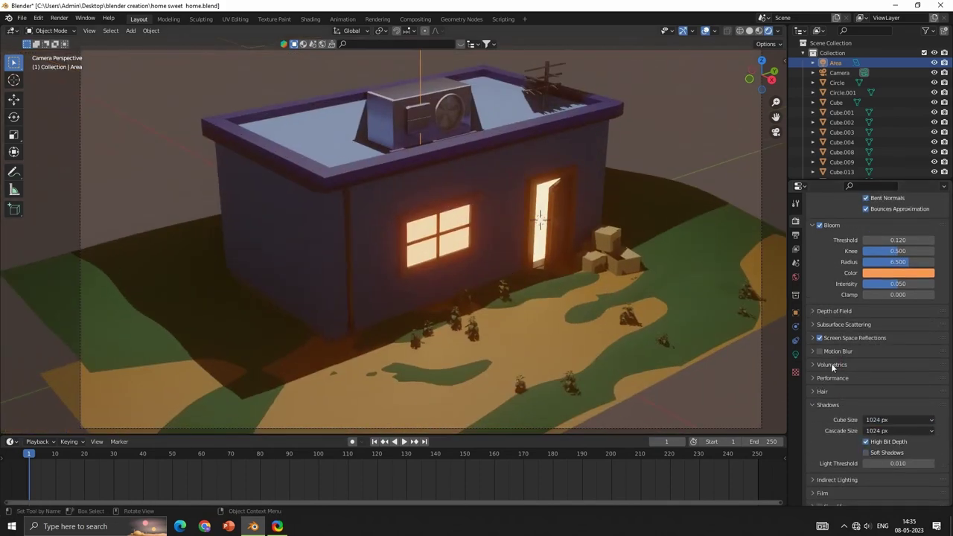
shift+middle_drag(492, 284, 505, 275)
drag(897, 463, 919, 463)
- Shift the bloom colour to pale blue, then bring up the world colour settings
scroll(878, 372, up, 1)
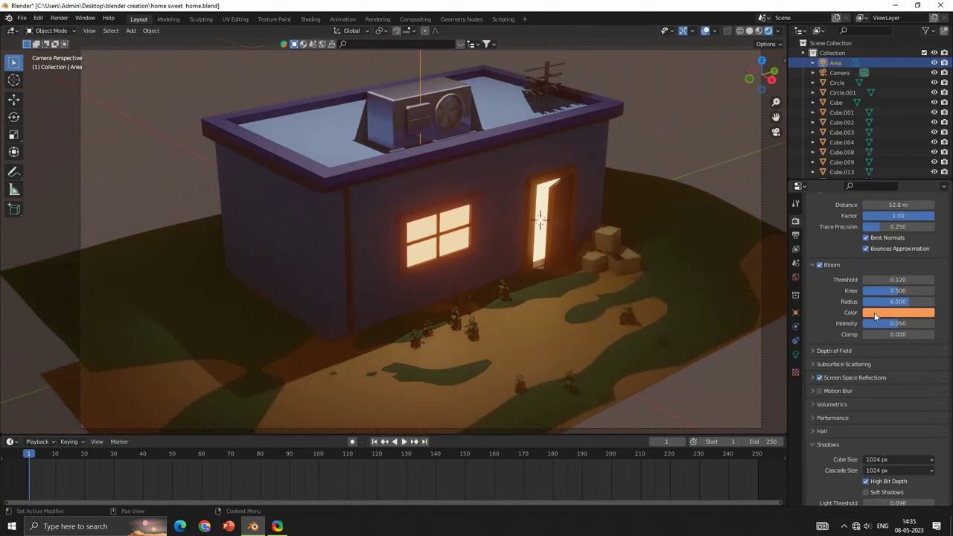
click(898, 312)
click(877, 215)
drag(878, 215, 880, 209)
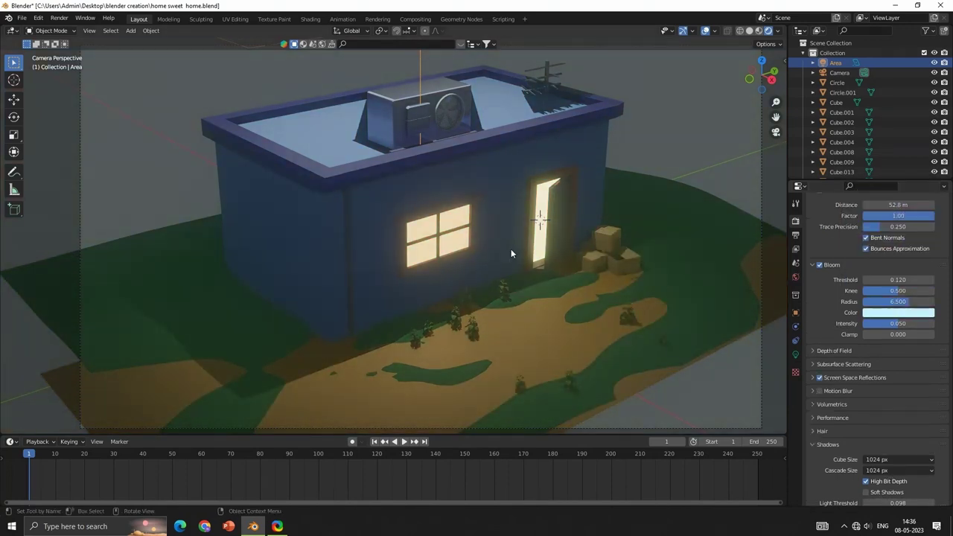
scroll(511, 253, down, 3)
click(795, 277)
click(866, 285)
- Try orange and near-white world background colours, settling on black for night
click(893, 286)
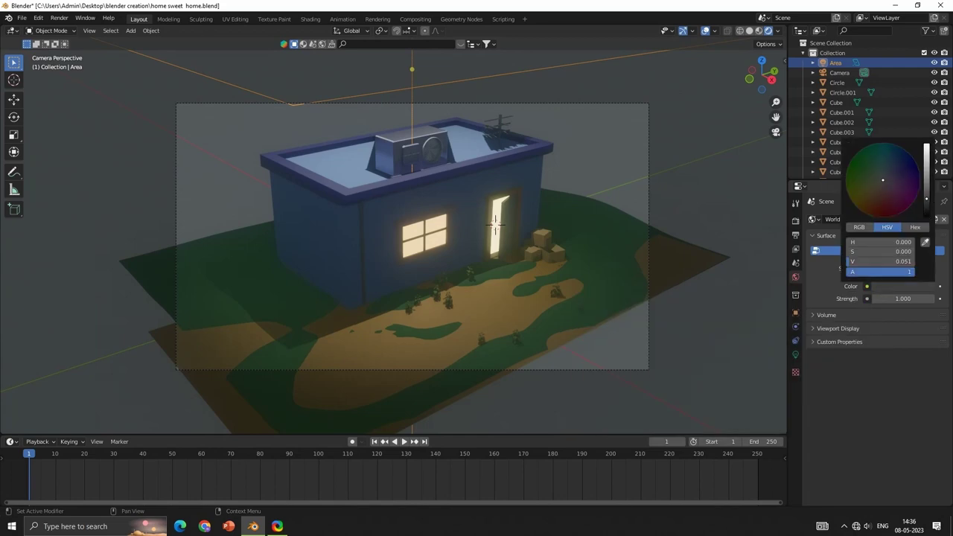
drag(926, 195, 925, 153)
mouse_move(882, 180)
mouse_down()
mouse_move(873, 200)
mouse_move(854, 184)
mouse_up()
drag(926, 182, 926, 146)
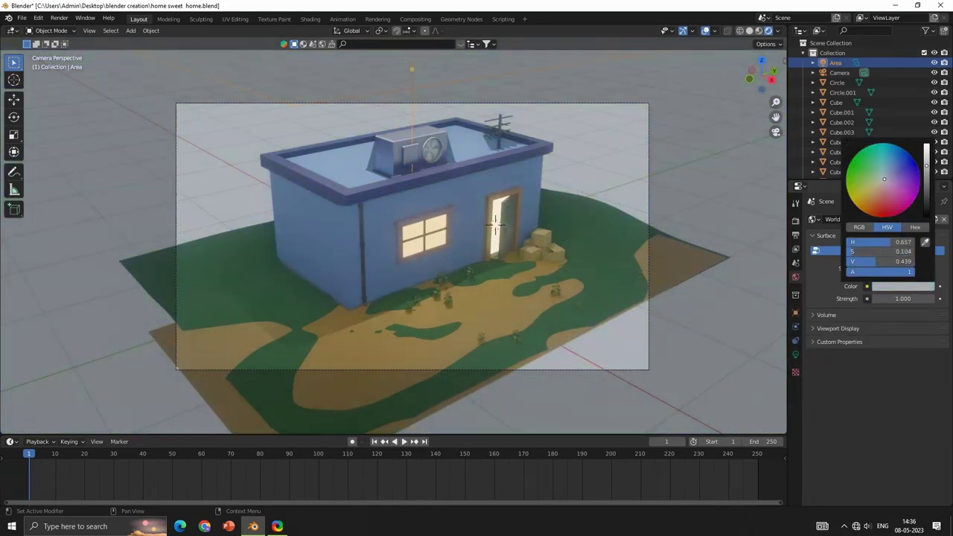
drag(885, 173, 881, 180)
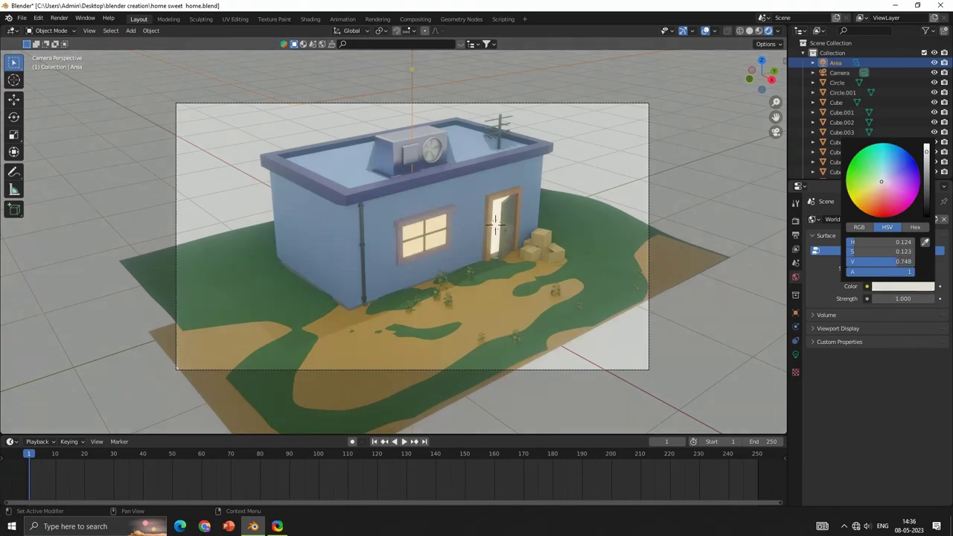
click(495, 221)
click(495, 222)
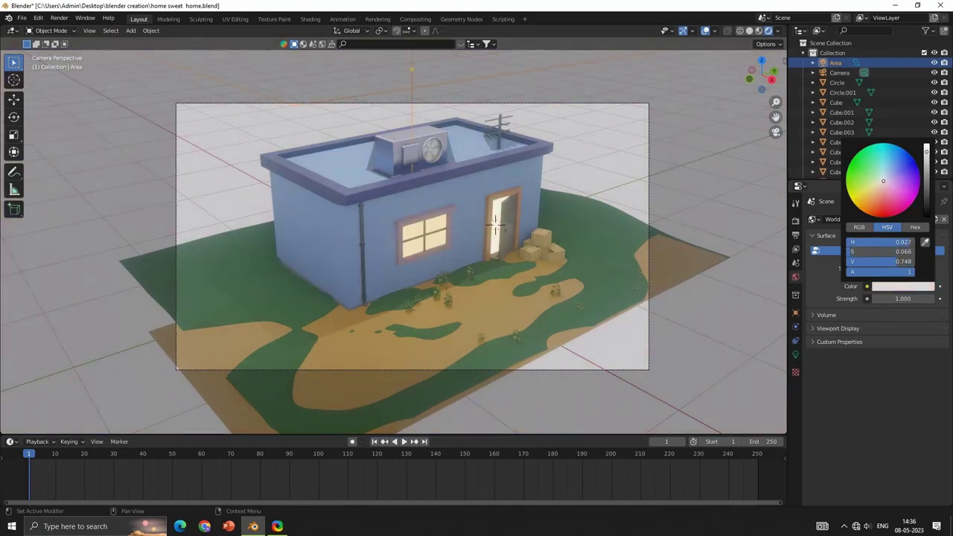
click(495, 221)
- Slide the area light along the X axis into a new position
scroll(398, 103, down, 2)
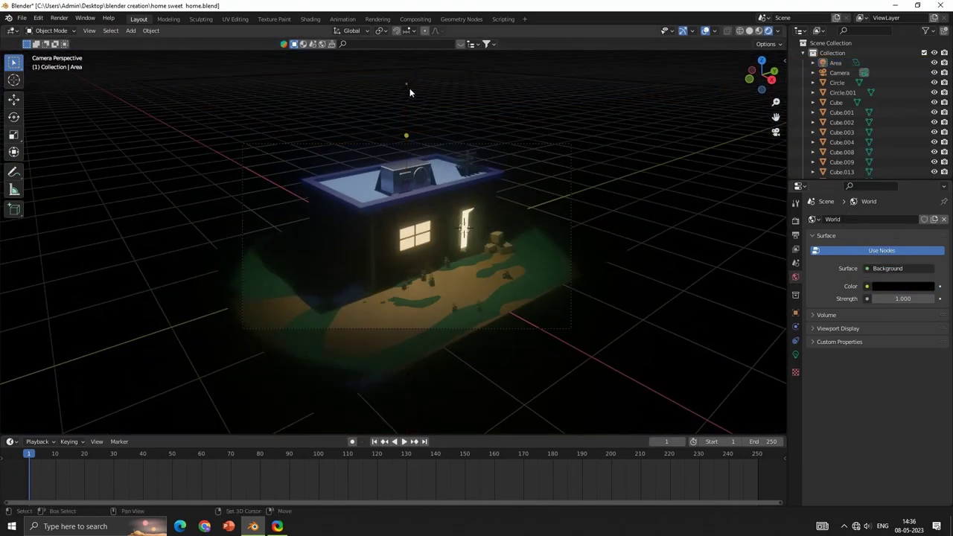
key(g)
key(x)
click(494, 165)
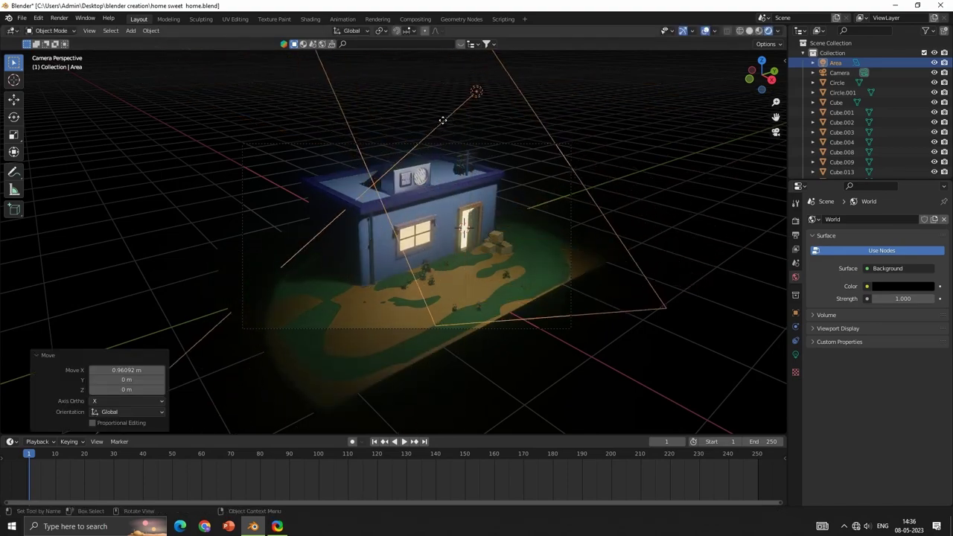
key(g)
key(x)
click(487, 179)
scroll(486, 178, up, 3)
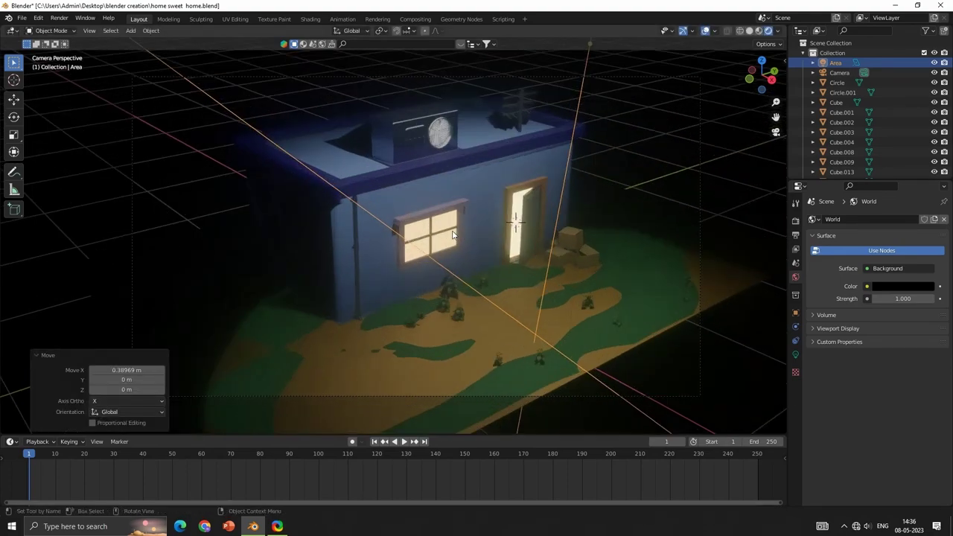
scroll(486, 179, down, 3)
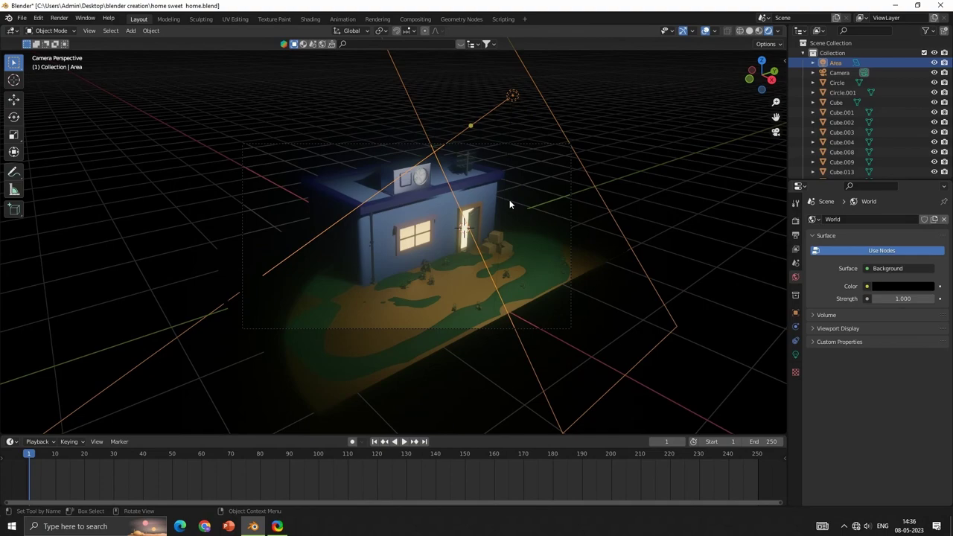
key(g)
key(x)
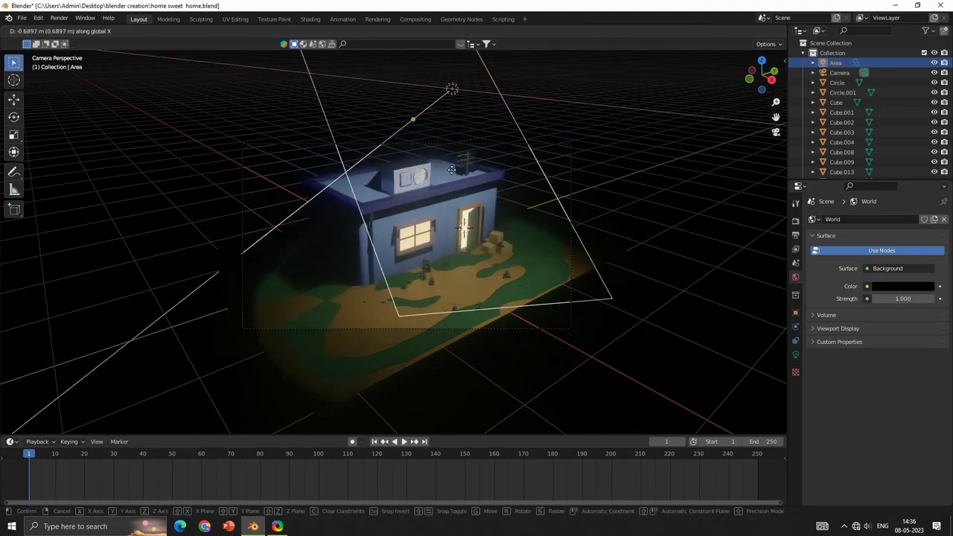
click(455, 150)
scroll(456, 189, up, 4)
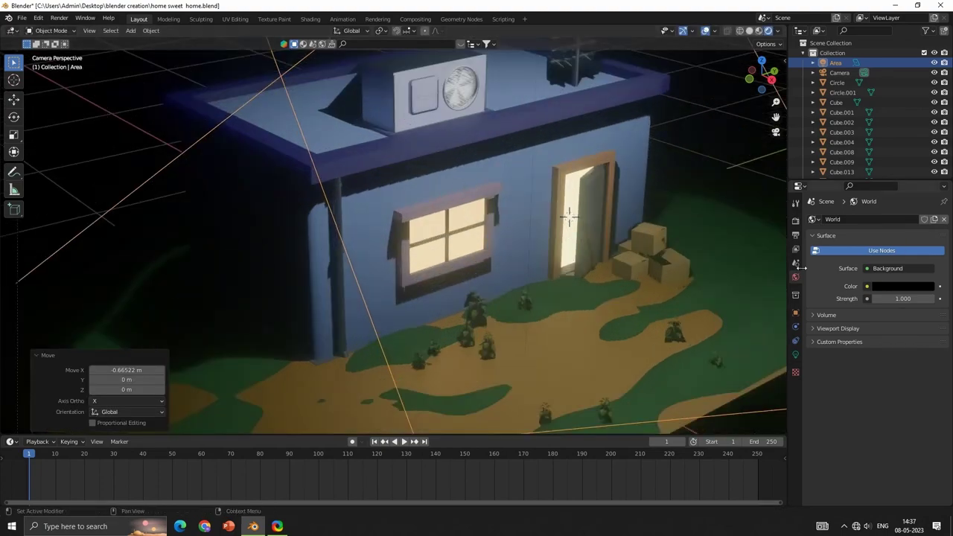
key(g)
key(x)
click(884, 289)
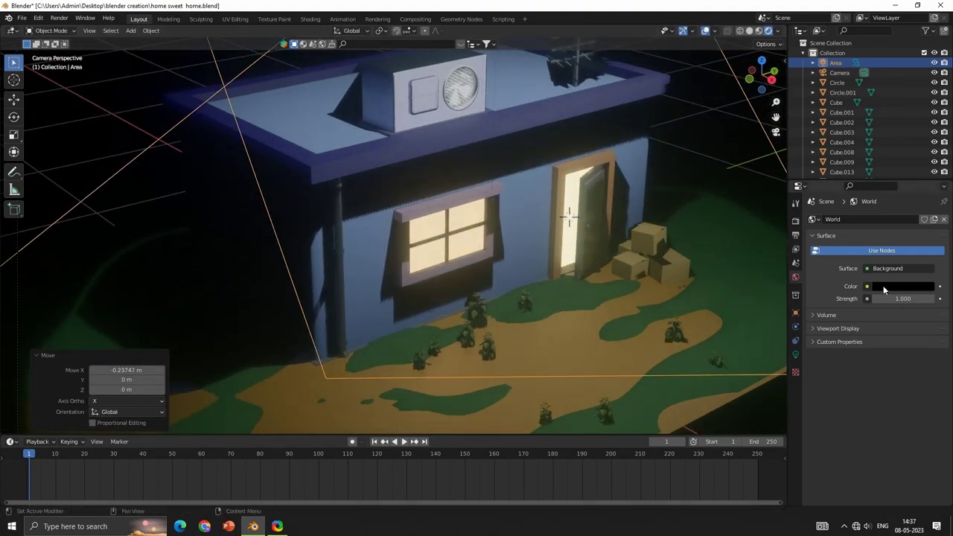
- Drive the world colour with a Hosek / Wilkie Sky Texture
click(884, 289)
drag(928, 214, 928, 171)
click(866, 288)
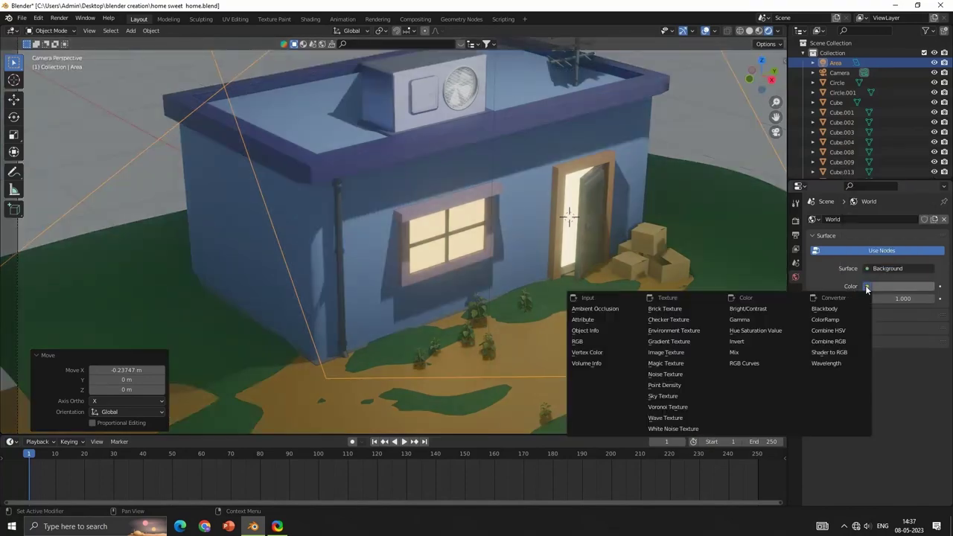
click(662, 395)
click(880, 324)
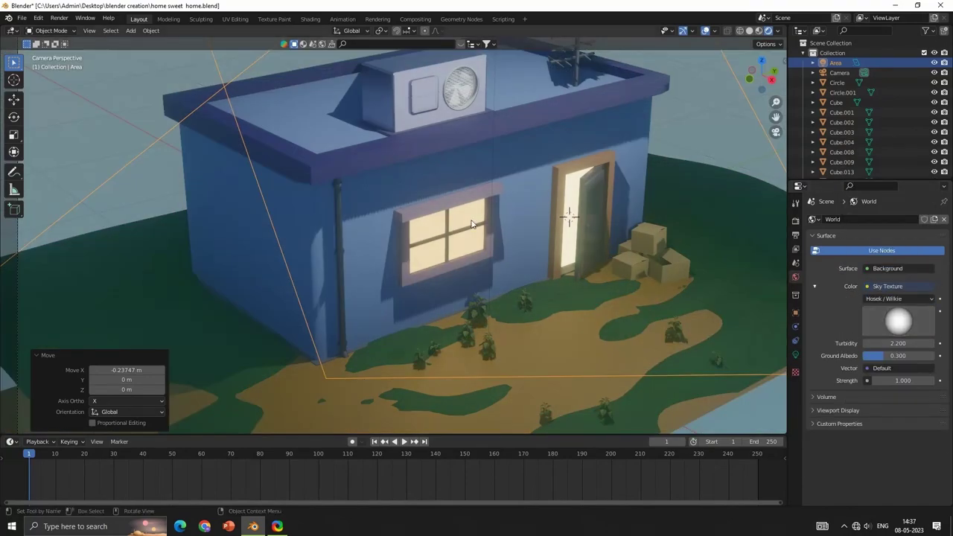
- View through the scene camera and change the light type to Sun
key(KP_0)
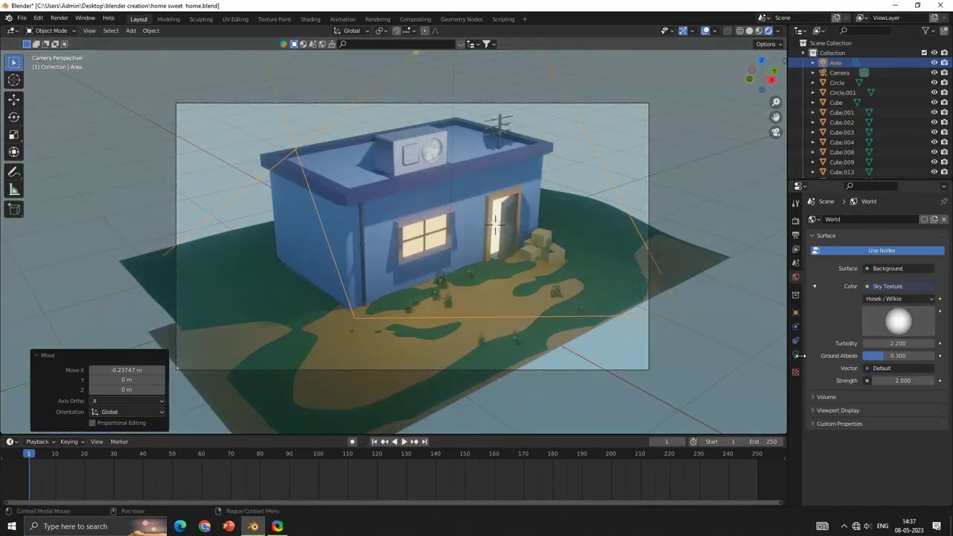
click(796, 355)
click(857, 264)
- Dim the sun strength to 2.82 and tint the sunlight blue
scroll(548, 202, down, 2)
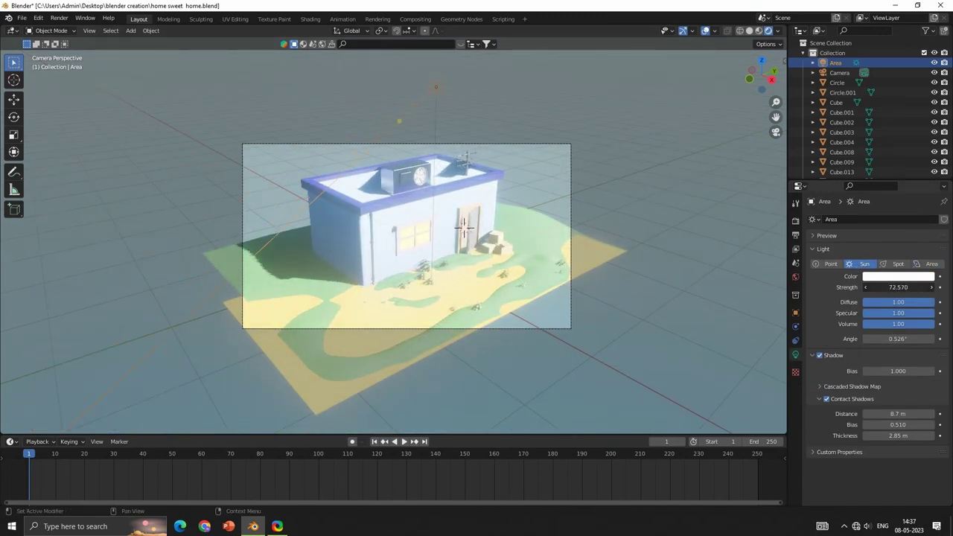
drag(898, 287, 799, 284)
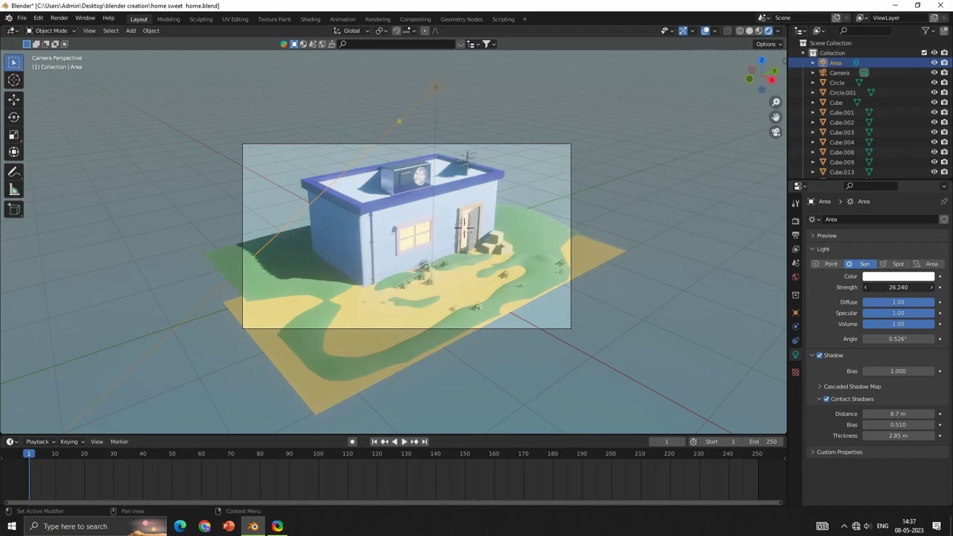
scroll(519, 240, up, 3)
drag(887, 287, 855, 286)
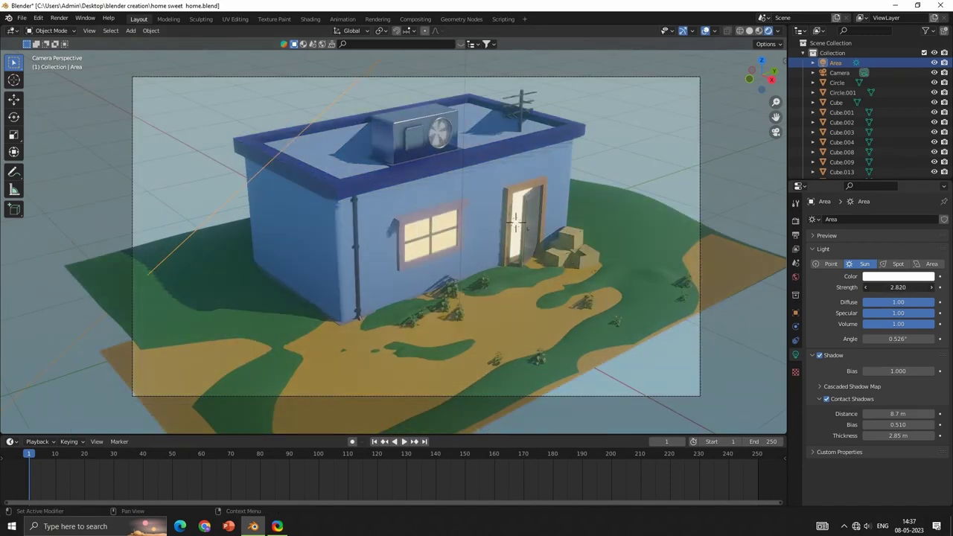
drag(884, 182, 895, 155)
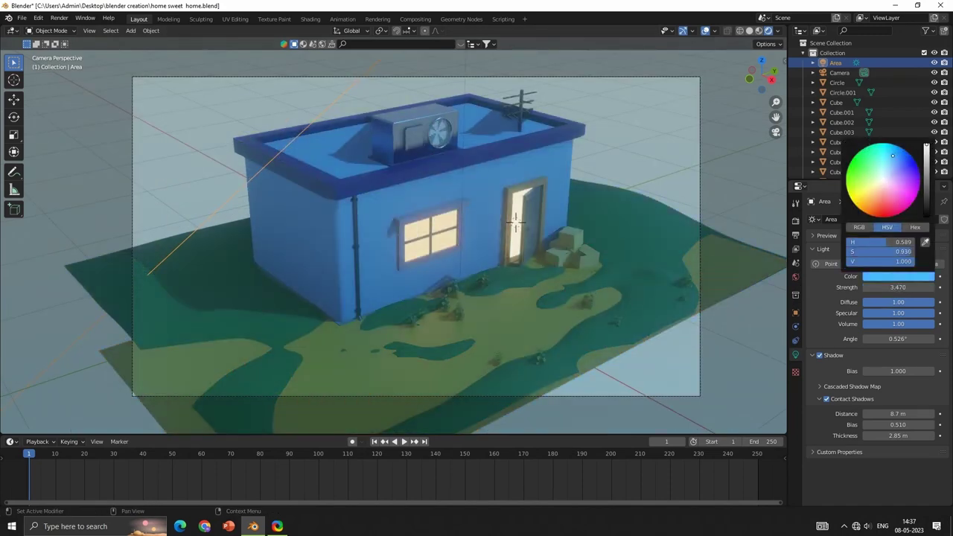
- Set the world background strength to 0 and raise the sun strength to 4.49
click(794, 277)
drag(902, 380, 856, 380)
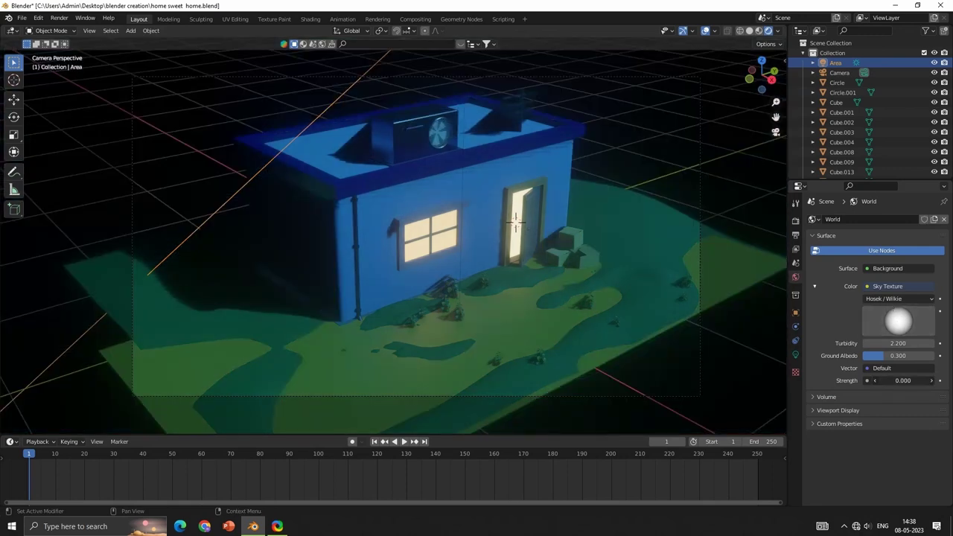
click(795, 355)
drag(897, 286, 824, 249)
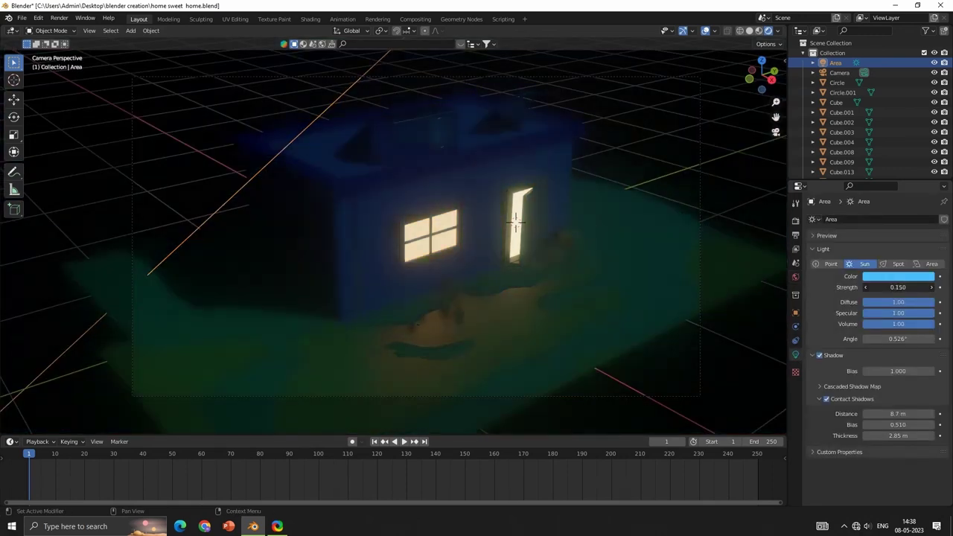
- Remove the Sky Texture from the world colour and make it black
click(795, 277)
click(896, 286)
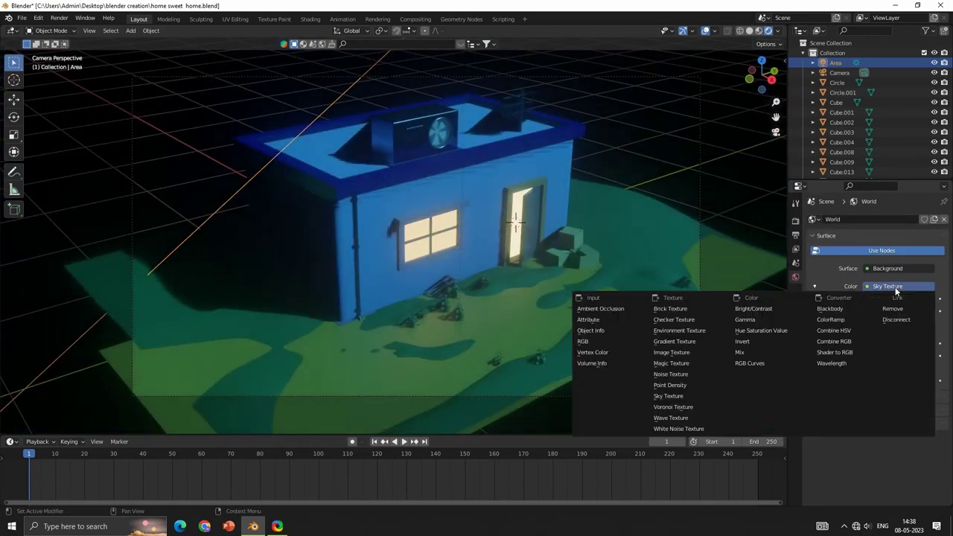
click(896, 308)
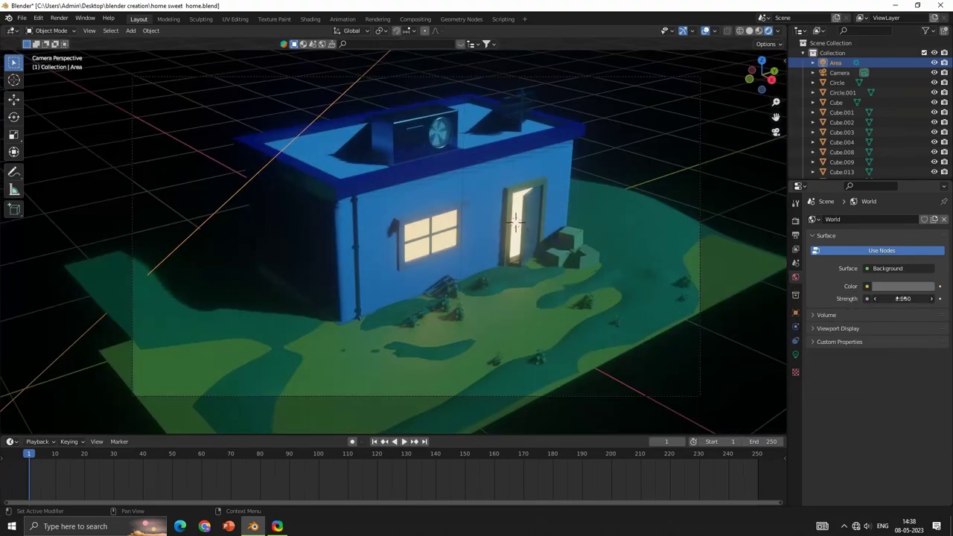
click(902, 286)
drag(930, 145, 929, 215)
- Orbit around the house and inspect the ground plane's base colour
scroll(413, 104, down, 3)
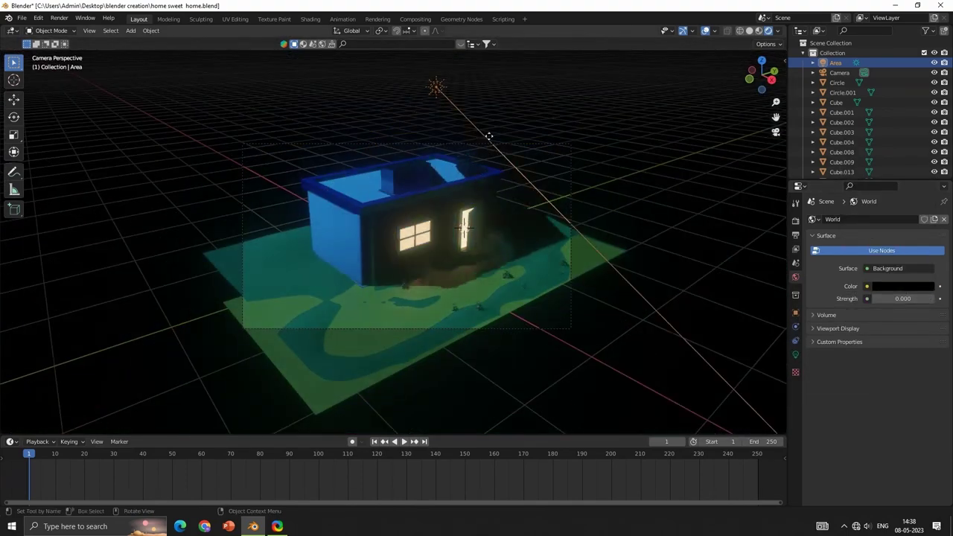
middle_drag(413, 104, 491, 221)
scroll(491, 221, up, 3)
click(521, 323)
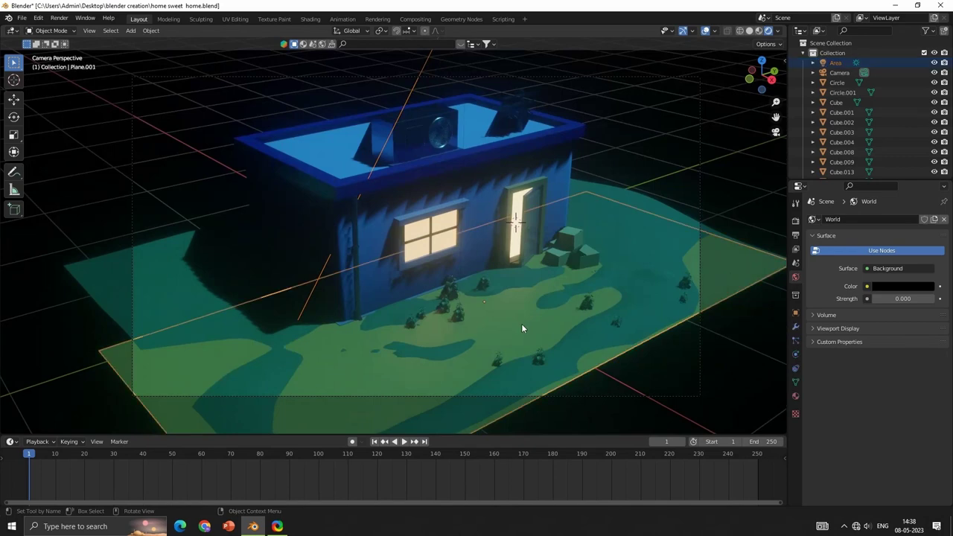
click(794, 396)
click(903, 367)
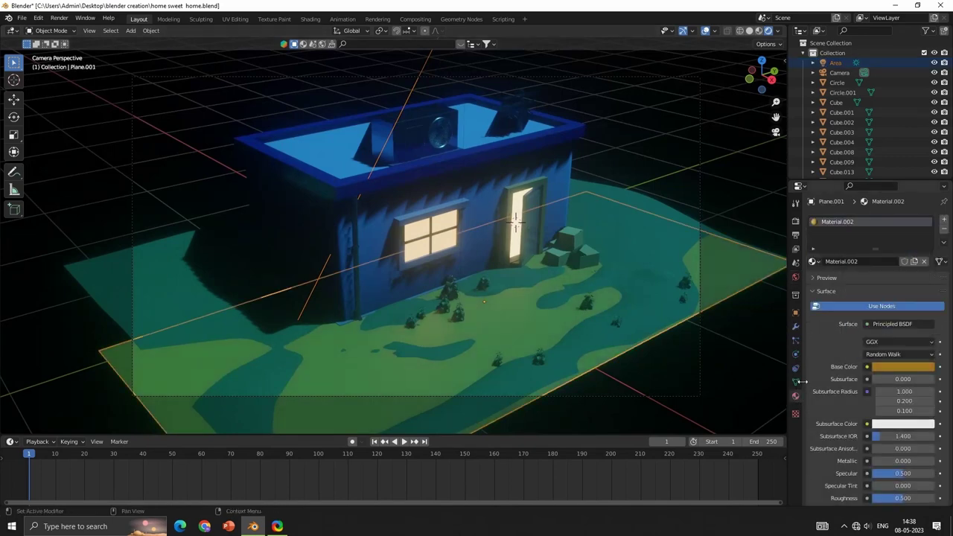
click(795, 276)
scroll(452, 68, down, 5)
- Change the sun's colour to pale cyan
scroll(431, 112, down, 3)
click(419, 149)
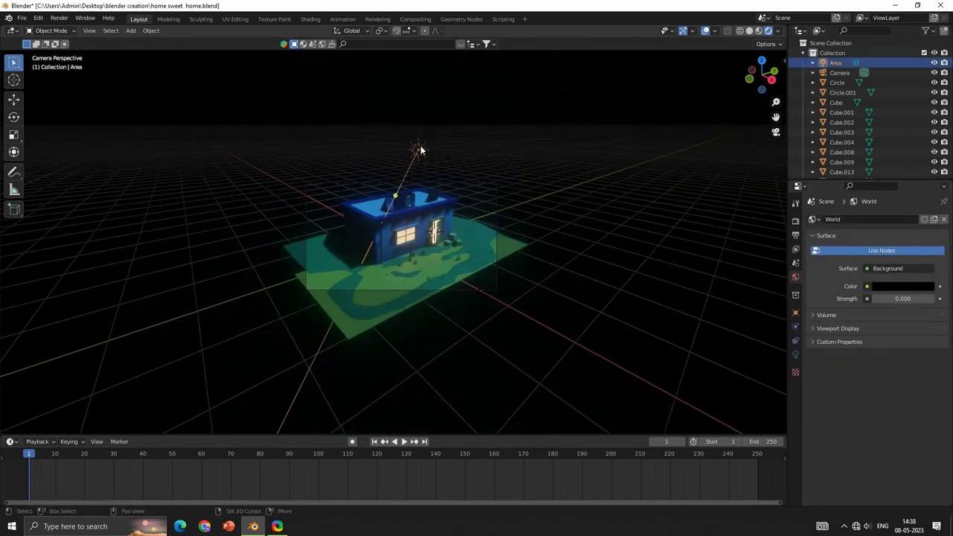
click(795, 355)
click(897, 276)
click(898, 276)
click(882, 175)
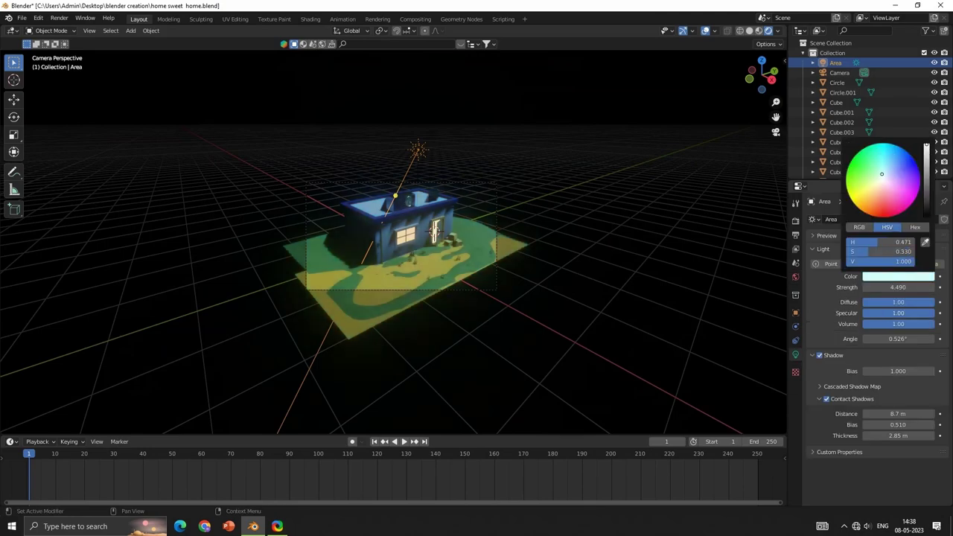
scroll(456, 233, up, 5)
scroll(500, 208, up, 2)
scroll(503, 206, up, 2)
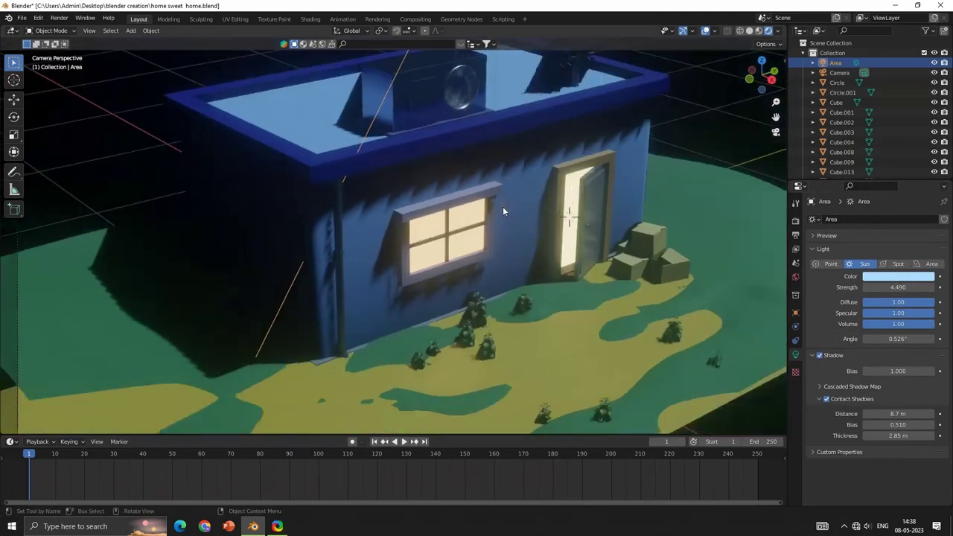
click(794, 223)
- Raise the cube and cascade shadow sizes to 4096 px in the render settings
click(795, 221)
scroll(886, 387, down, 5)
click(892, 450)
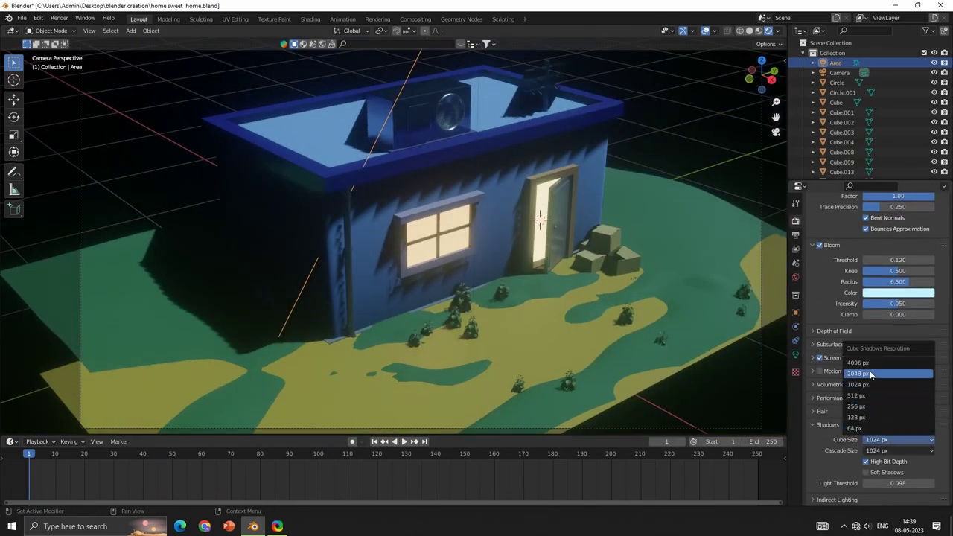
click(876, 372)
click(893, 439)
click(886, 363)
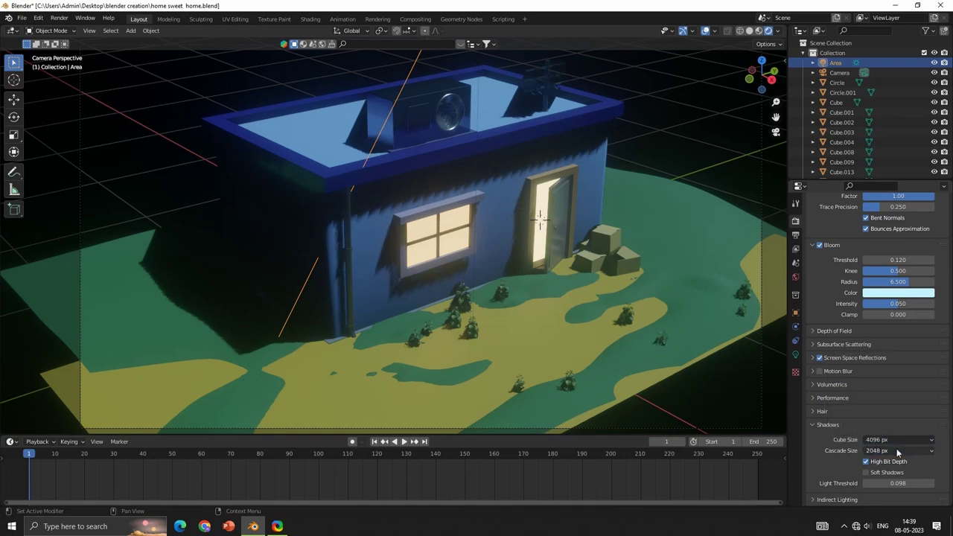
click(896, 448)
click(878, 370)
scroll(513, 289, up, 4)
scroll(513, 289, down, 1)
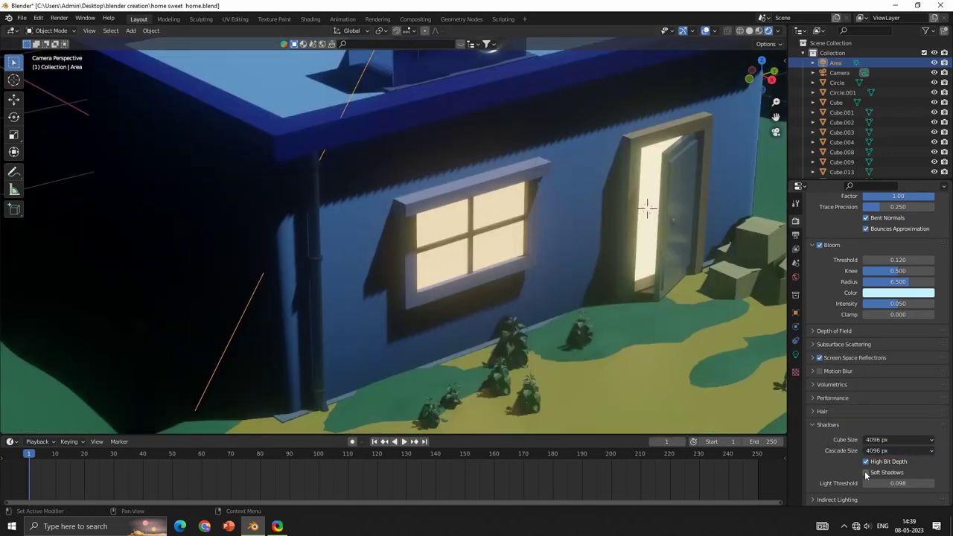
- Reset the cube and cascade shadow sizes back to 1024 px
click(893, 439)
click(878, 387)
click(898, 449)
click(871, 397)
scroll(529, 254, down, 4)
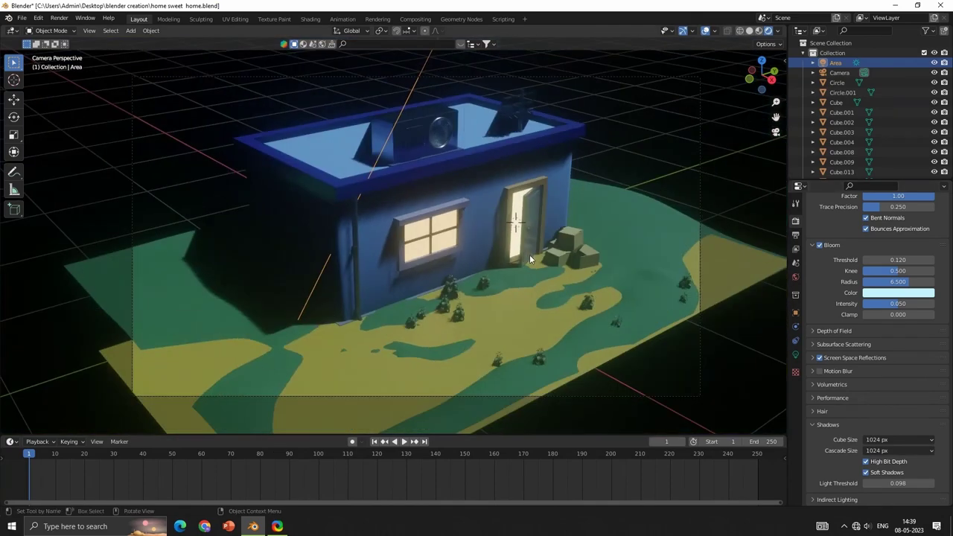
scroll(395, 283, up, 3)
- Adjust the sun's shadow bias and set contact shadows to 0.2 m distance, 0.001 bias
mouse_move(396, 283)
middle_down()
mouse_move(422, 270)
mouse_move(375, 274)
mouse_move(357, 257)
middle_up()
scroll(442, 268, up, 3)
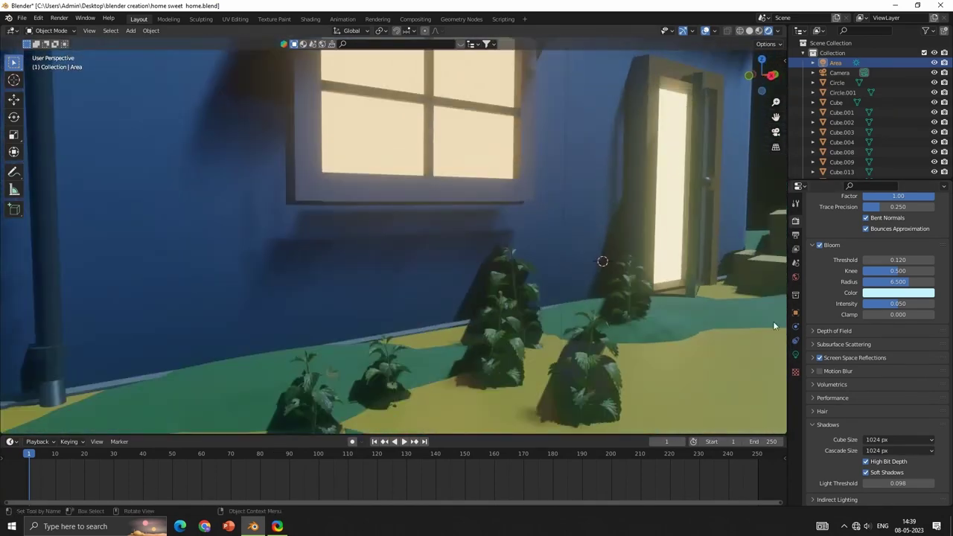
click(794, 354)
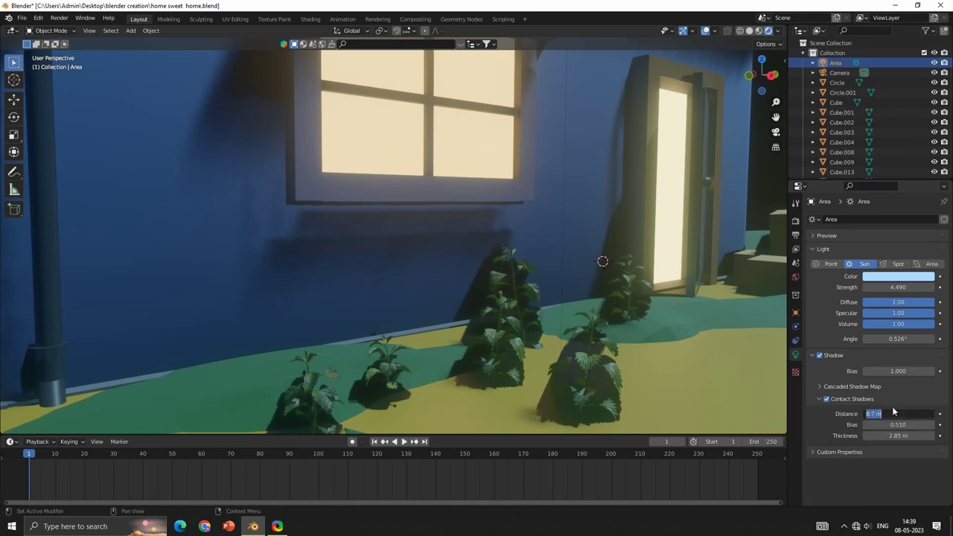
drag(893, 371, 930, 371)
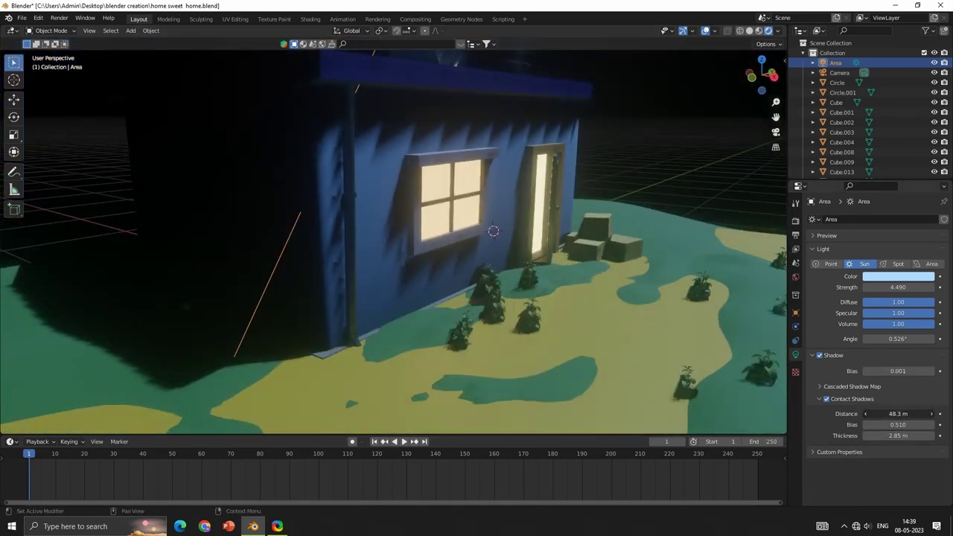
mouse_move(897, 413)
mouse_down()
mouse_move(863, 413)
mouse_move(904, 413)
mouse_up()
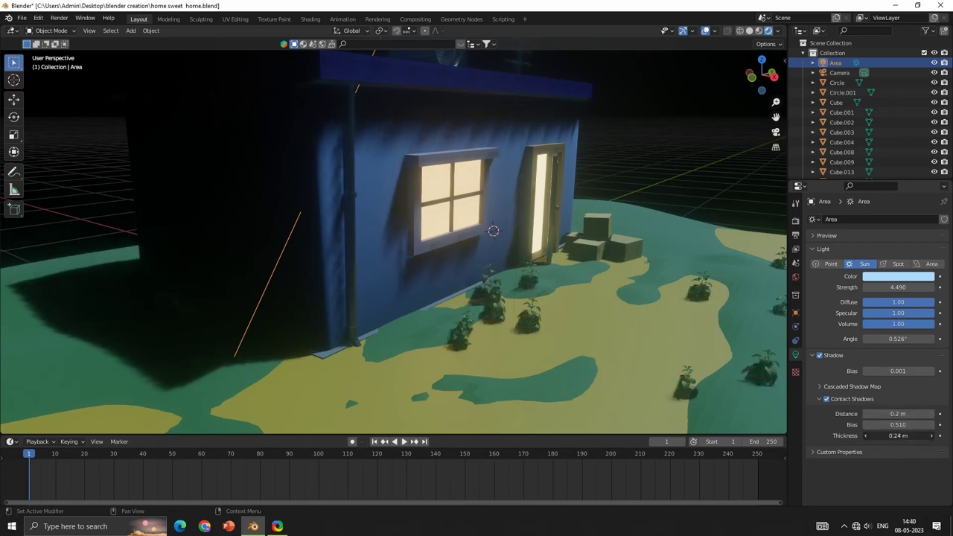
key(KP_0)
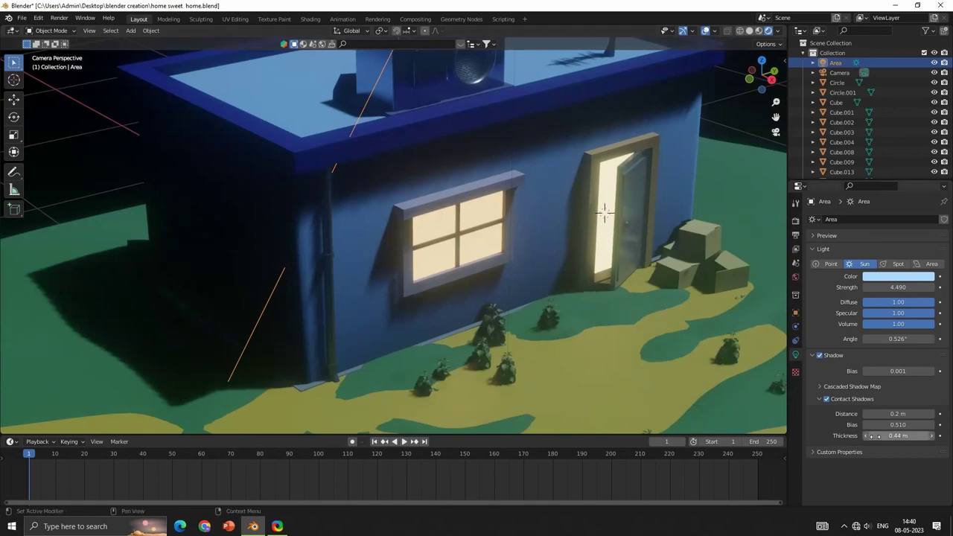
drag(876, 424, 849, 425)
- Select the camera and start playing the animation
scroll(595, 296, down, 2)
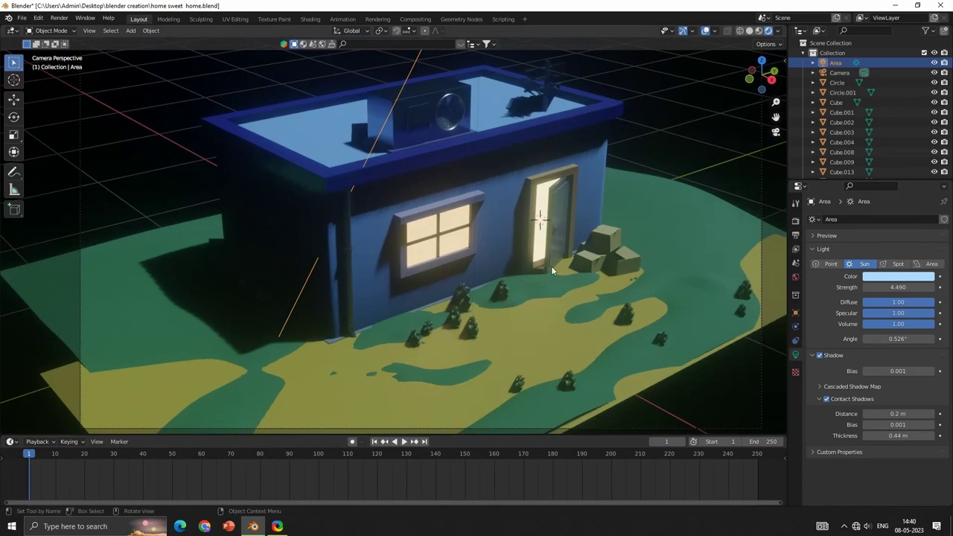
scroll(432, 218, down, 2)
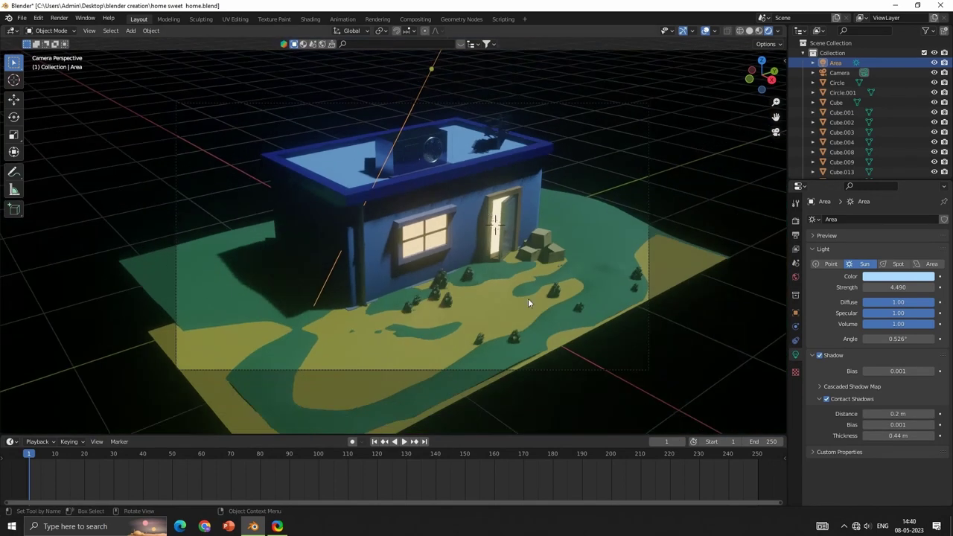
scroll(432, 233, down, 3)
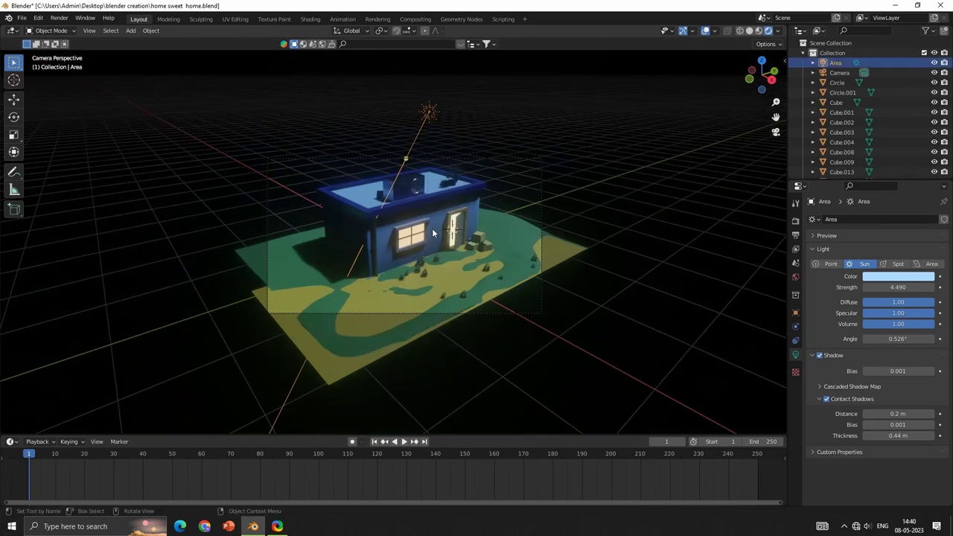
click(839, 73)
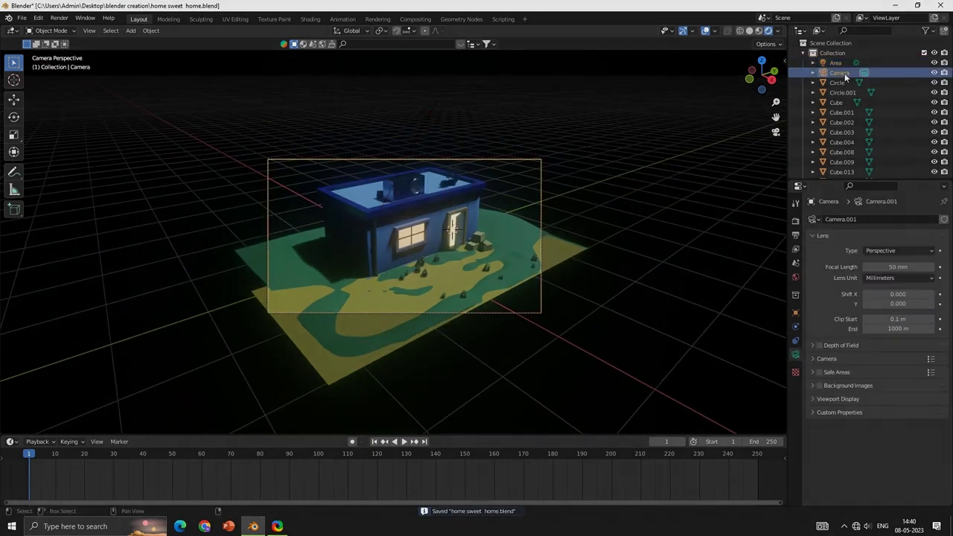
key(space)
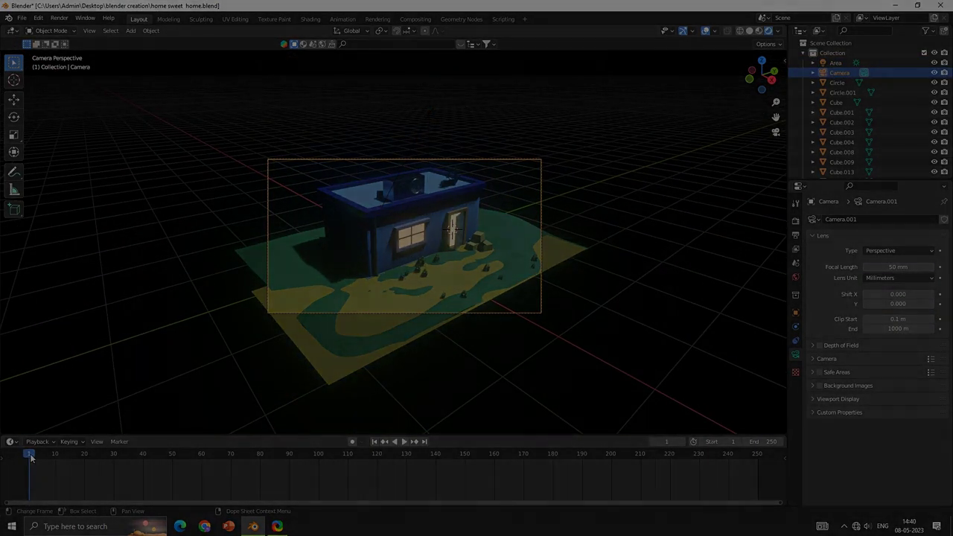